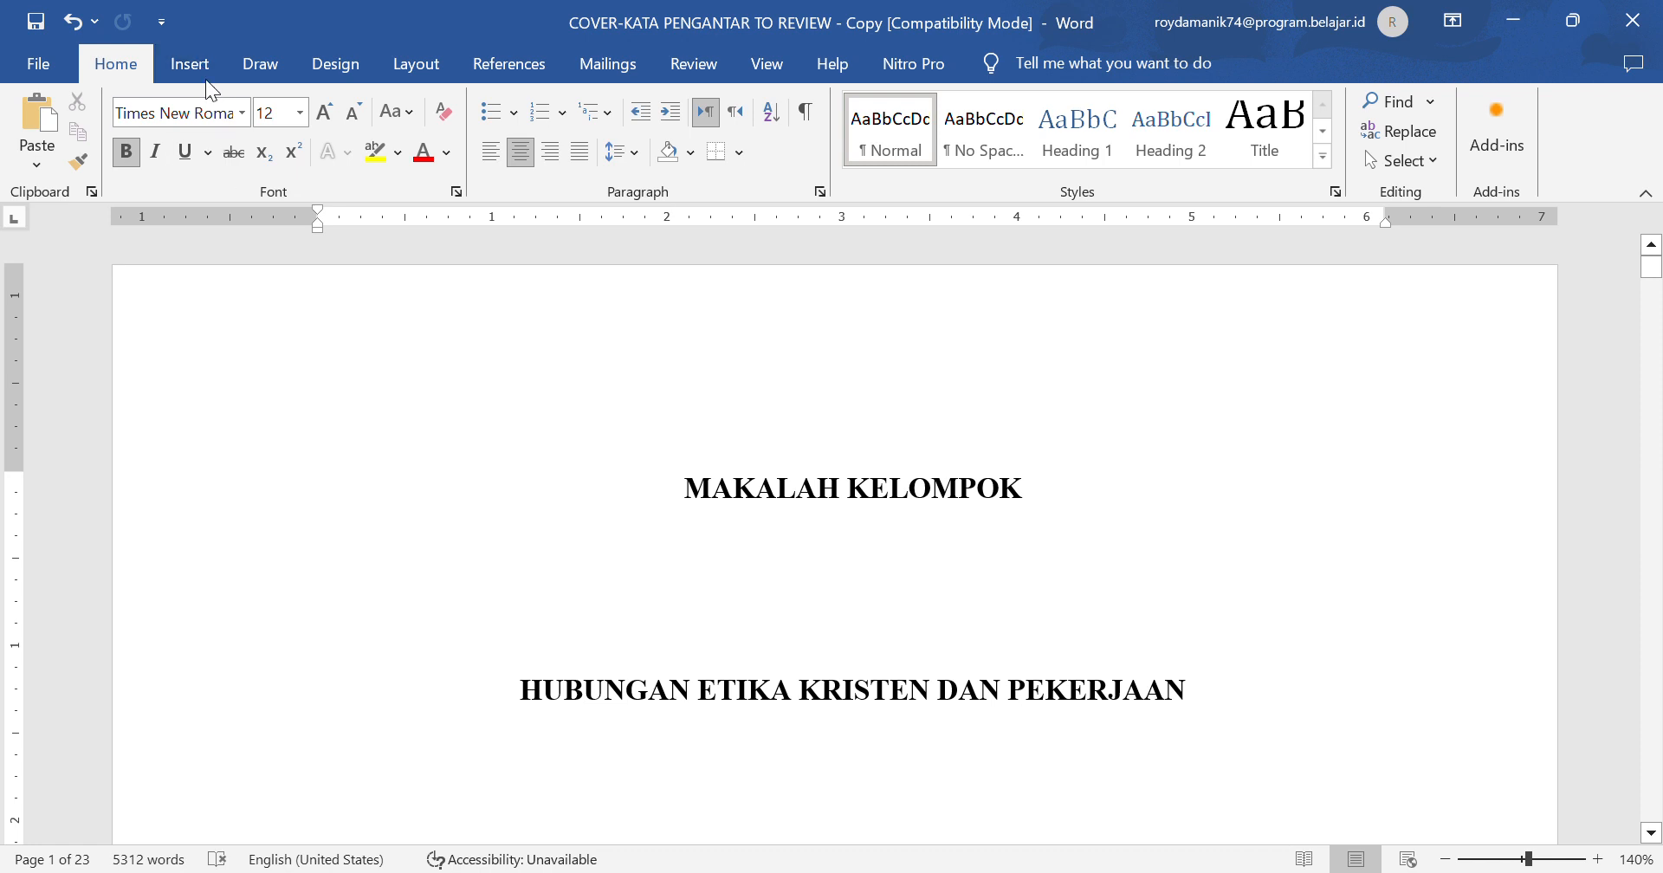
- Insert page numbers in the page header using the Plain Number 3 style and return to the body text
{"action": "left_click", "coordinate": [202, 68]}
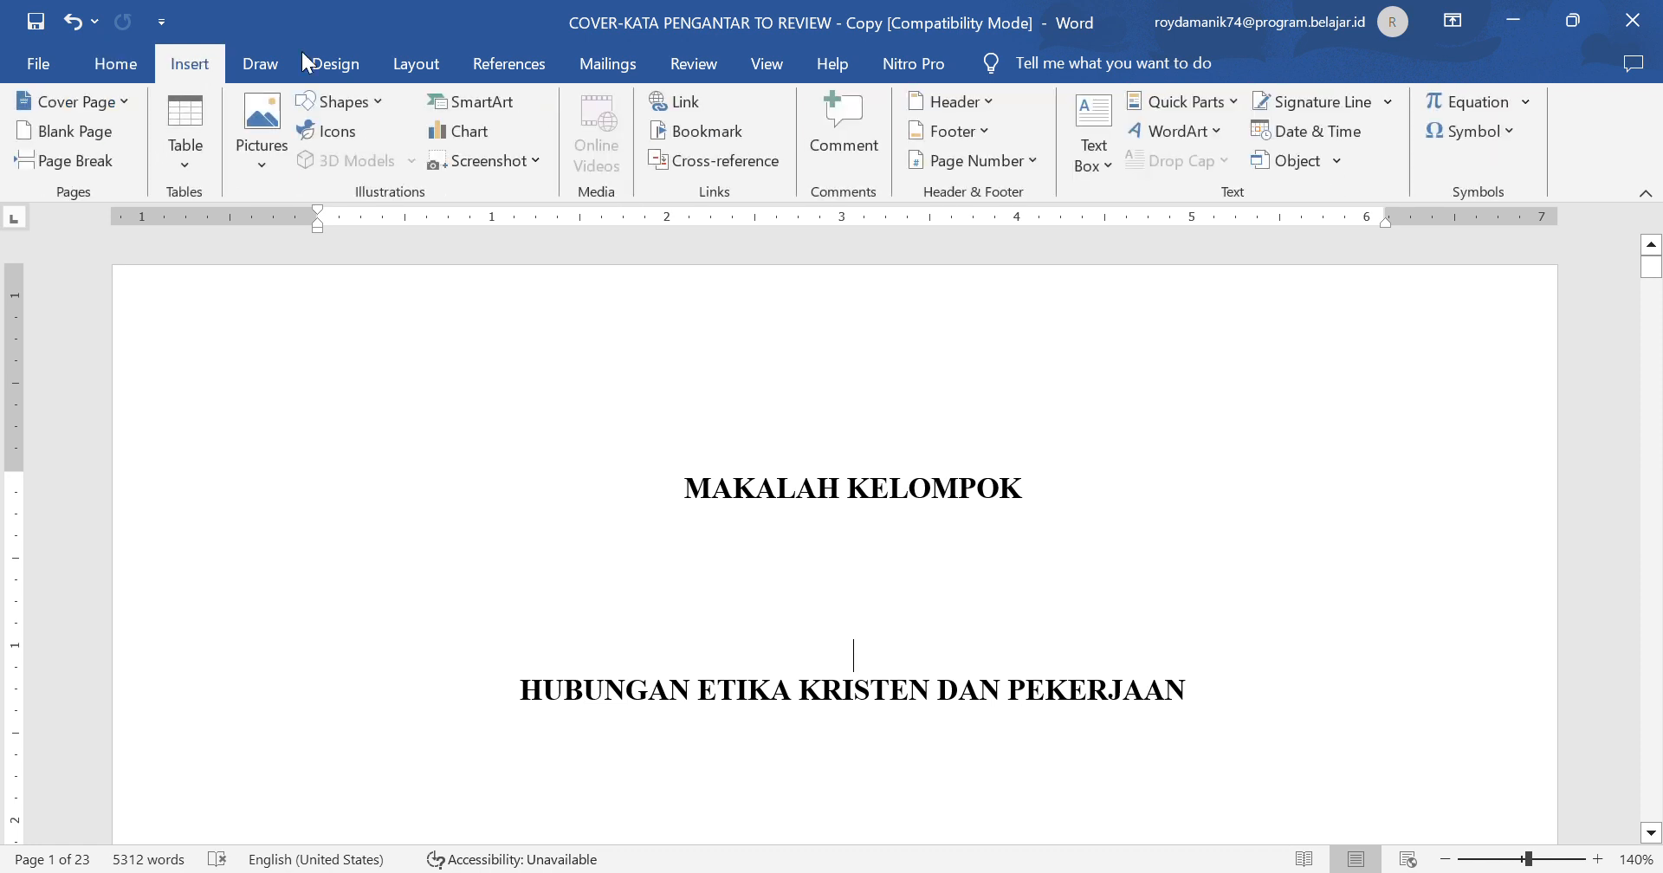
{"action": "left_click", "coordinate": [1027, 164]}
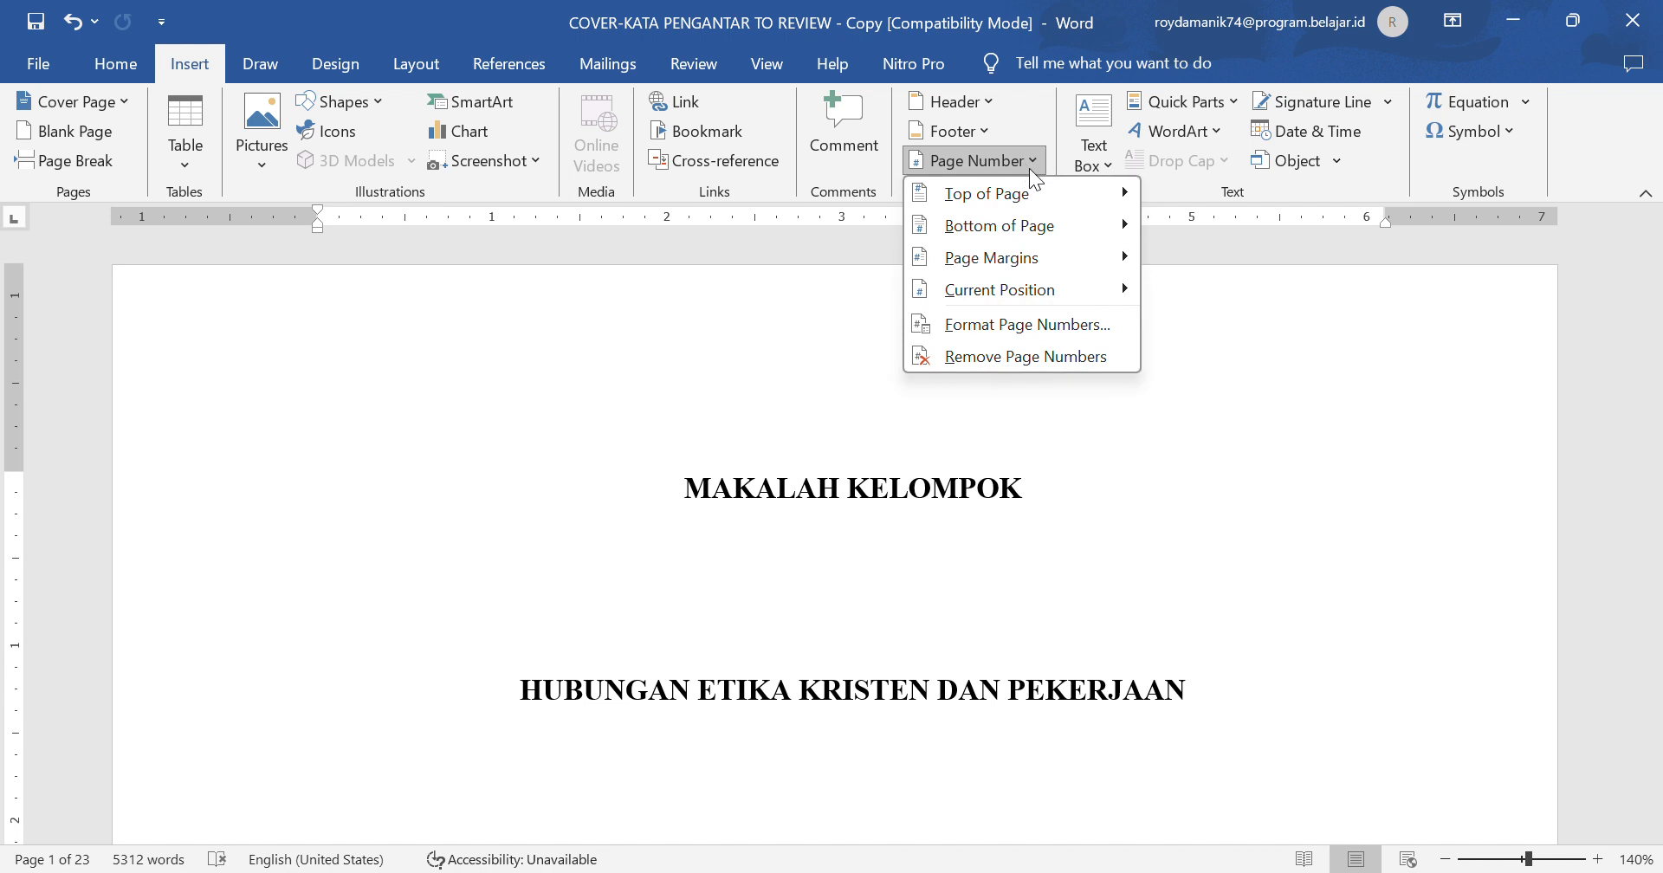
{"action": "mouse_move", "coordinate": [1036, 199]}
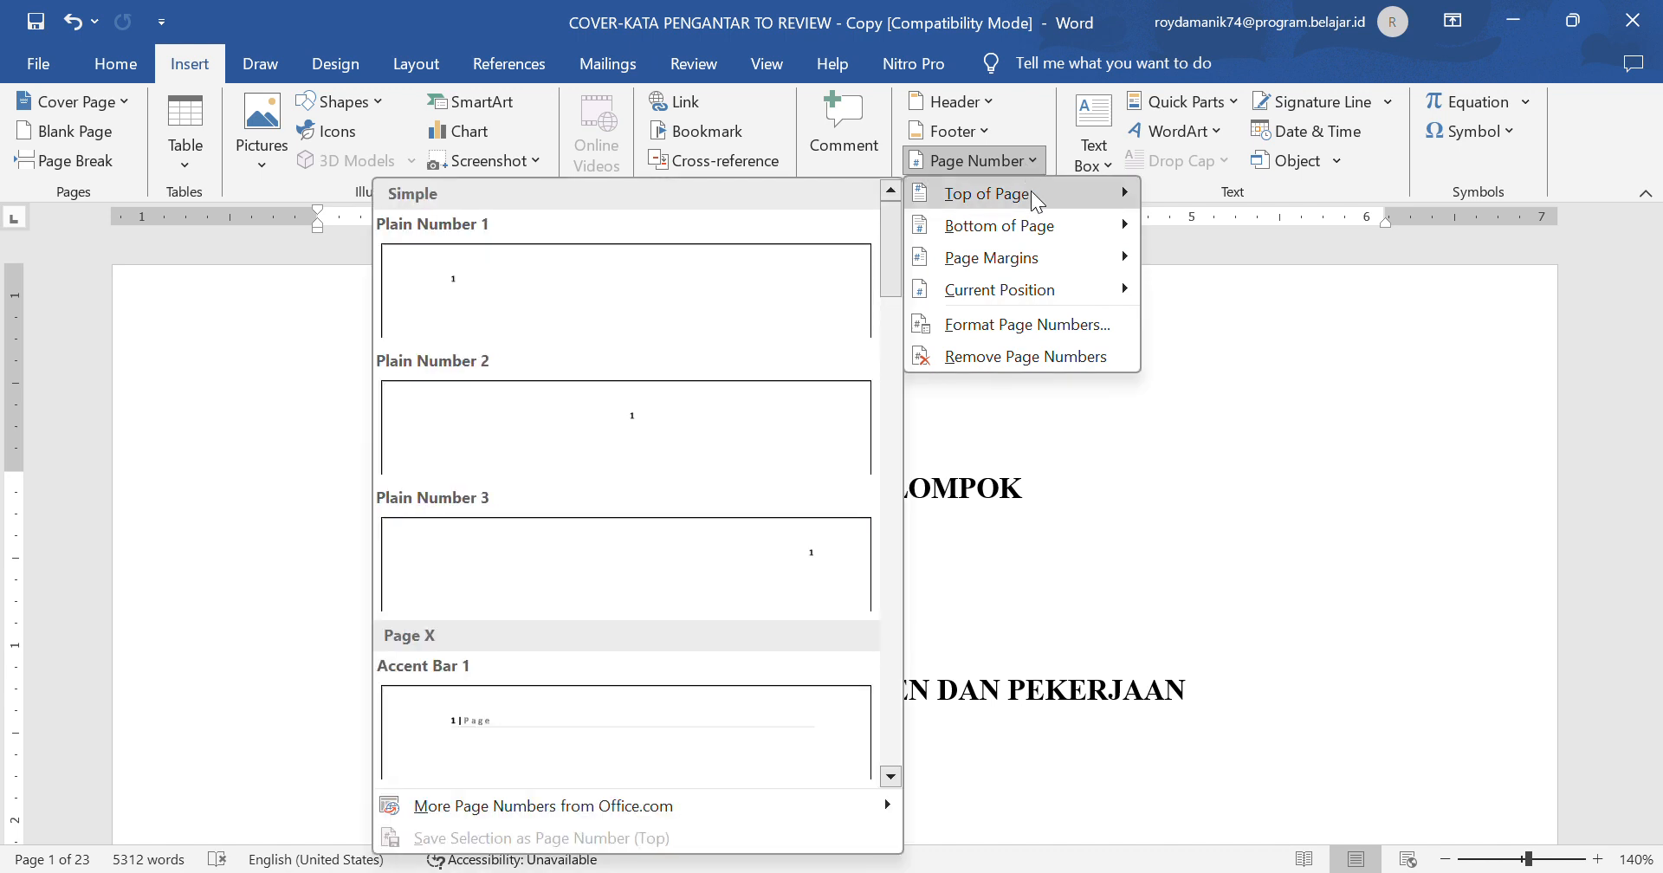
{"action": "mouse_move", "coordinate": [1031, 234]}
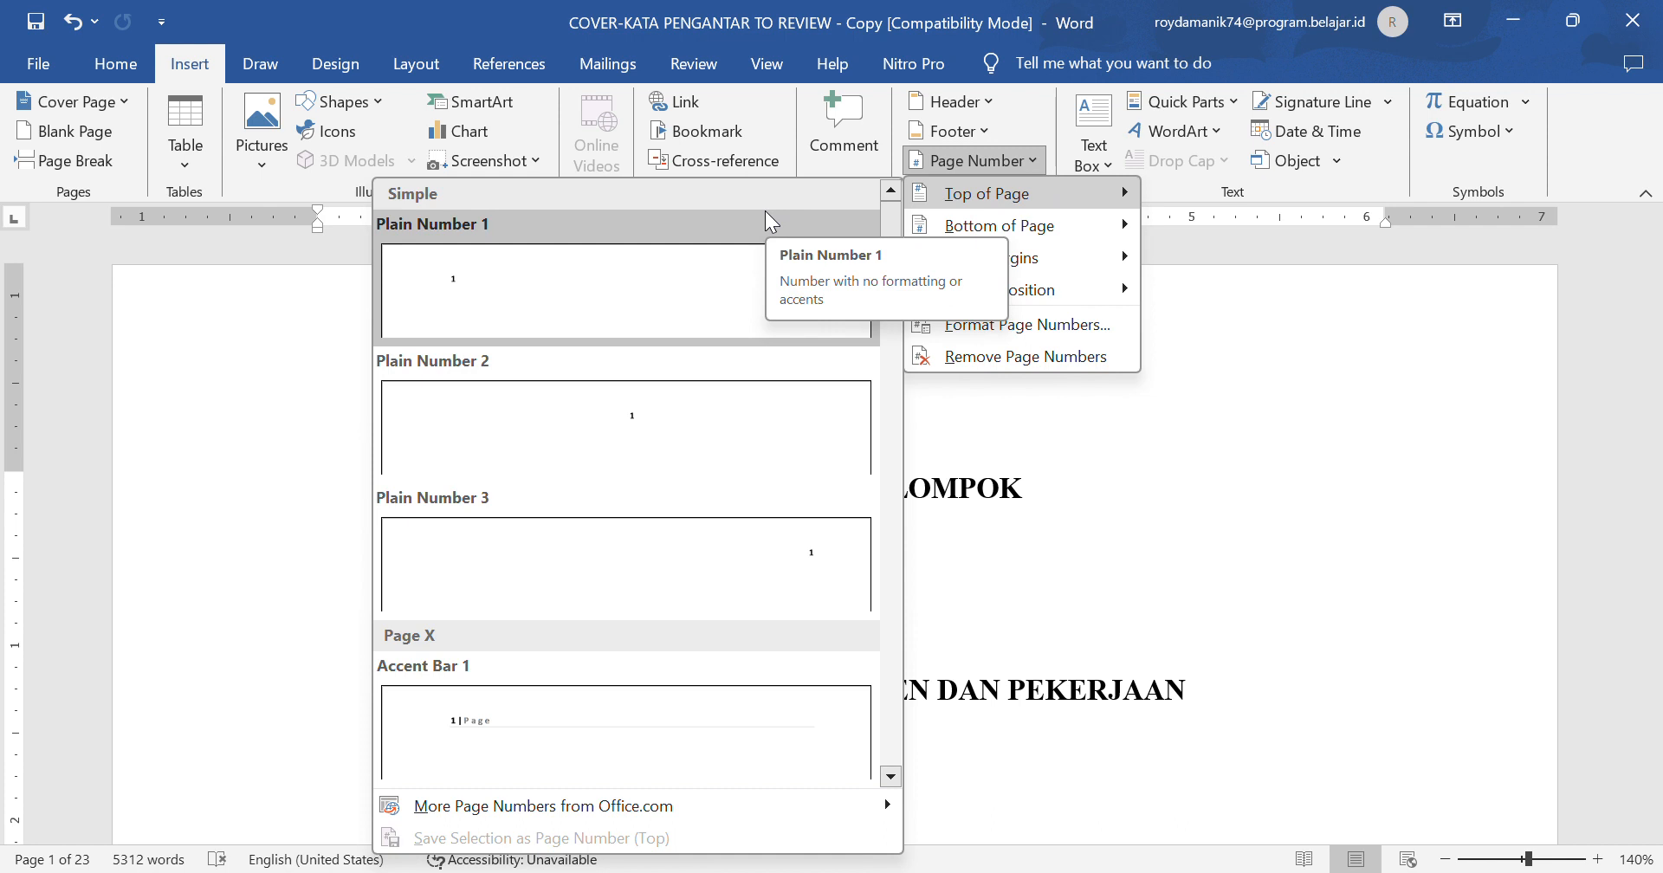
{"action": "left_click", "coordinate": [757, 559]}
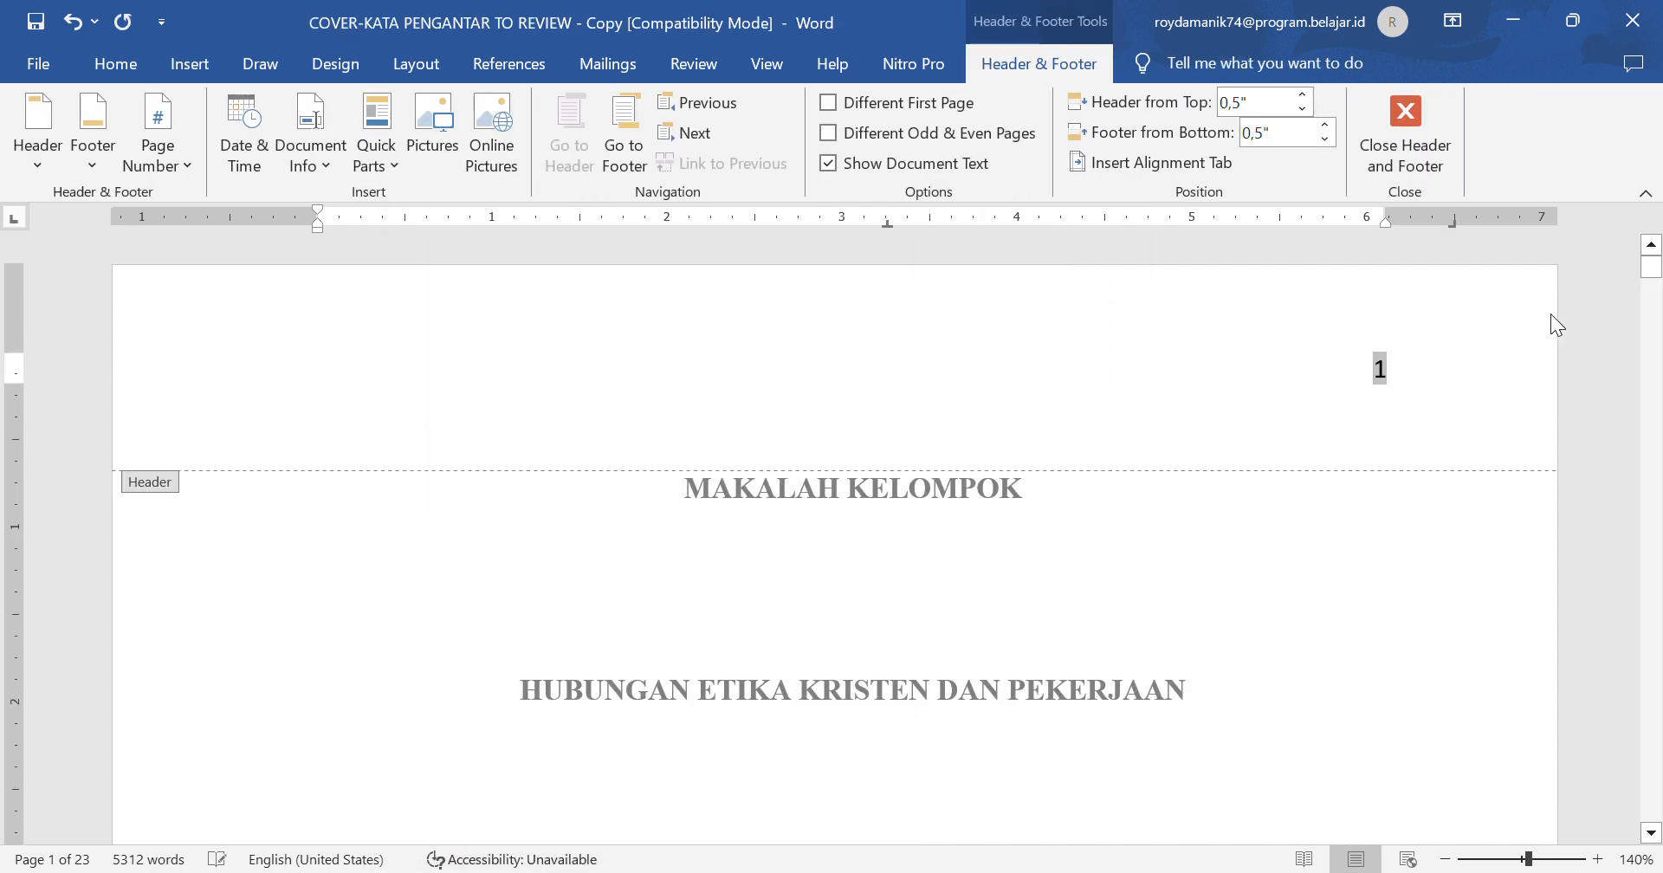
{"action": "double_click", "coordinate": [1225, 583]}
- Examine the page numbering in the headers from the cover page through the DAFTAR ISI page
{"action": "scroll", "coordinate": [1212, 494], "scroll_direction": "down", "scroll_amount": 10}
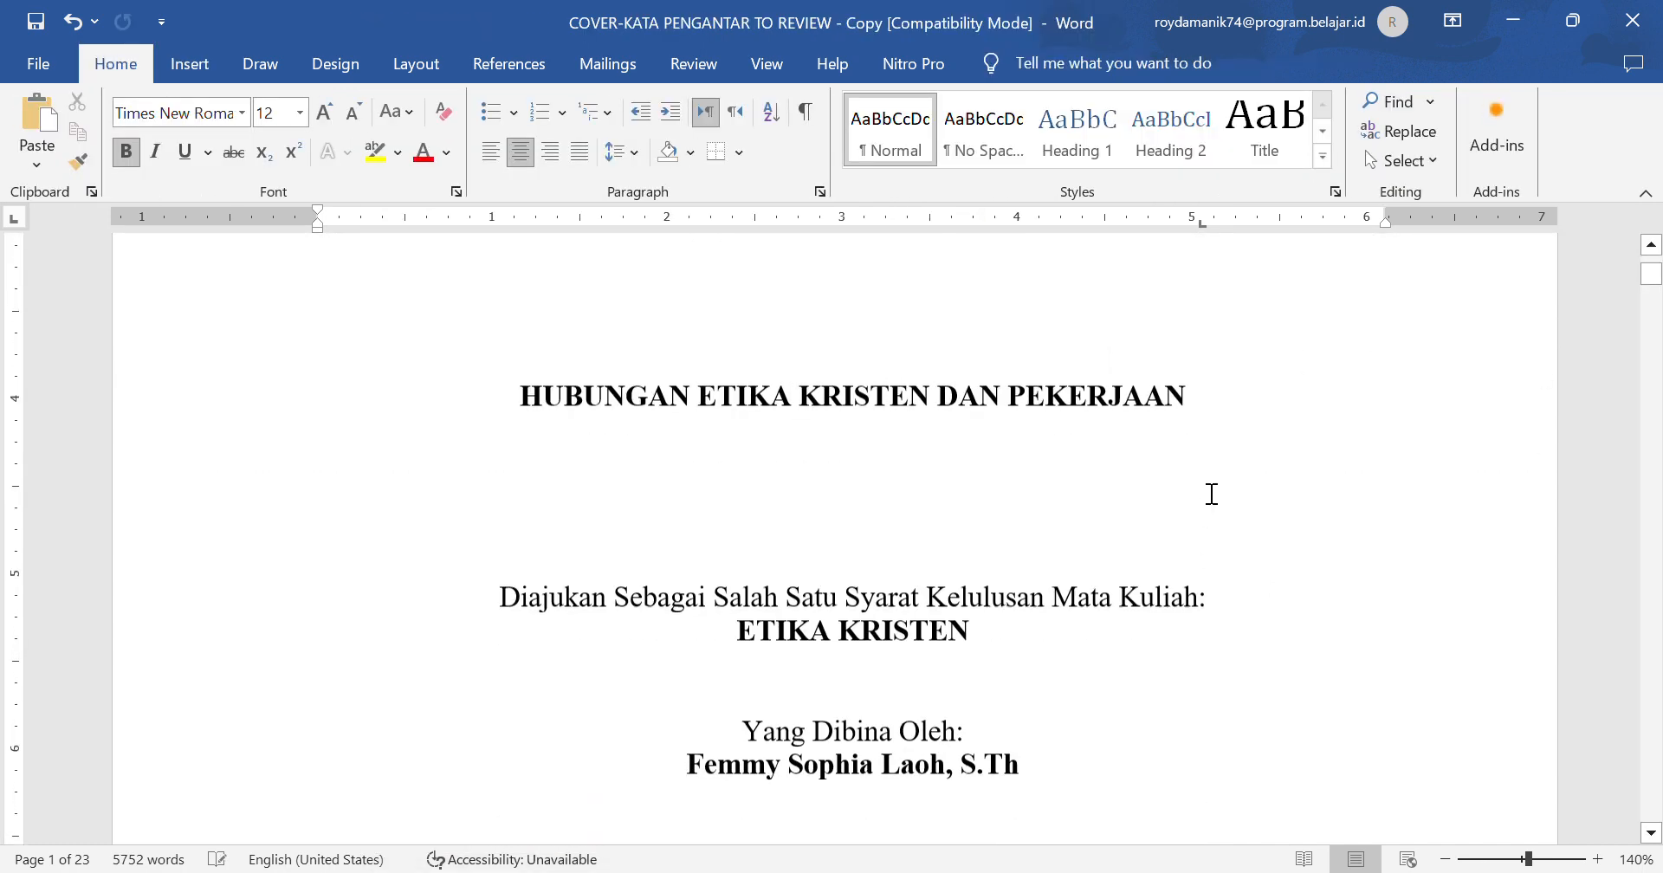
{"action": "scroll", "coordinate": [1212, 494], "scroll_direction": "down", "scroll_amount": 10}
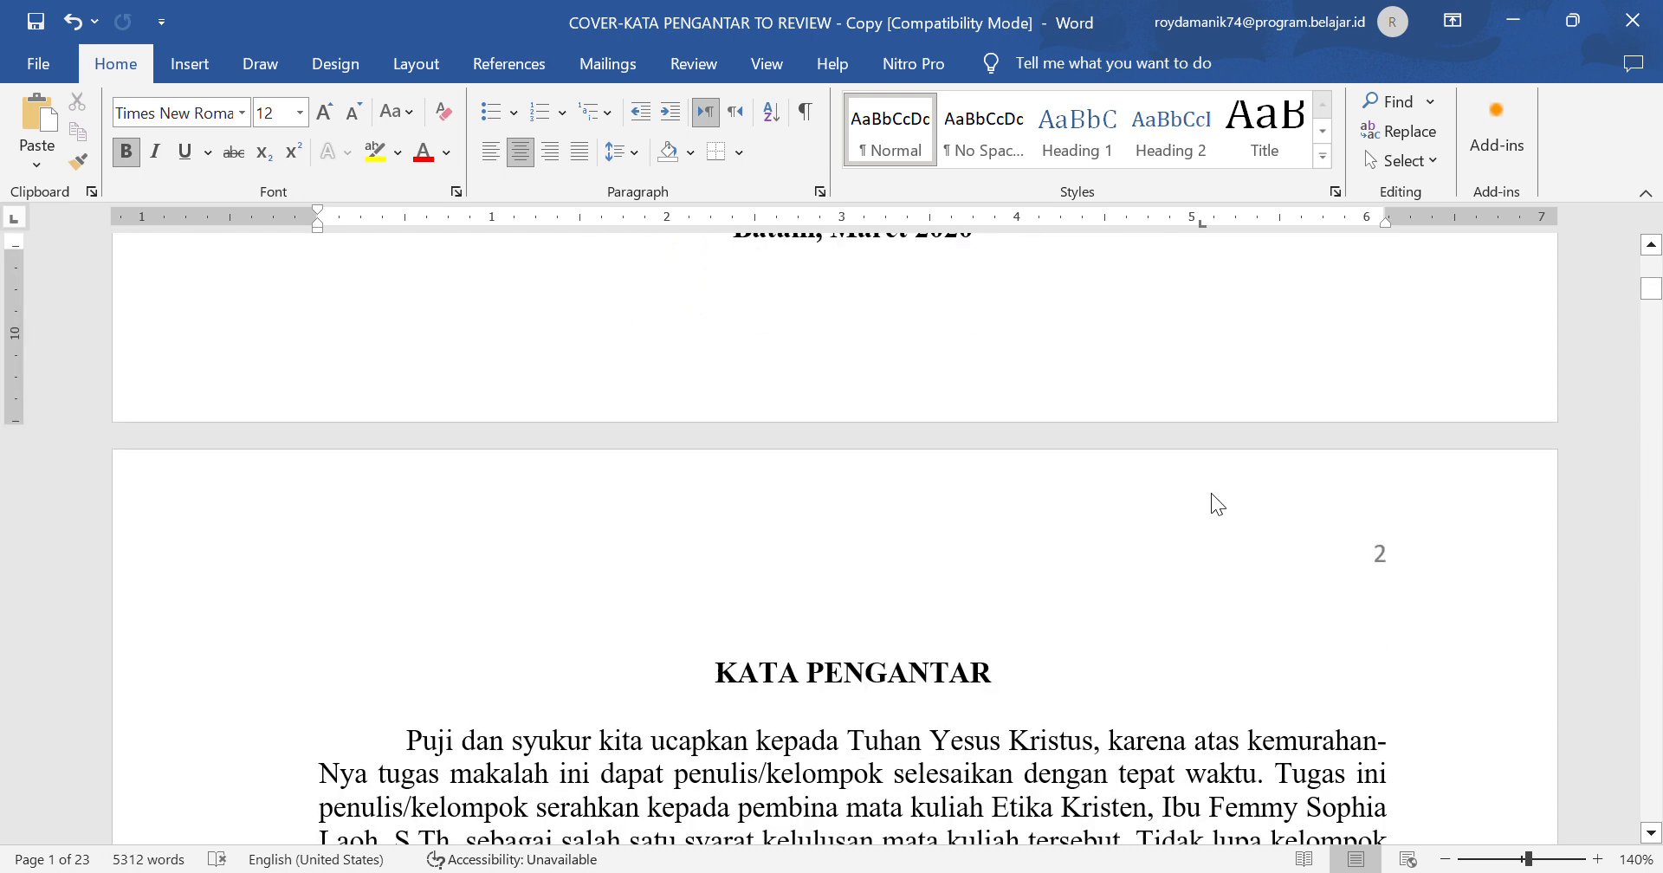
{"action": "scroll", "coordinate": [1212, 493], "scroll_direction": "up", "scroll_amount": 3}
{"action": "scroll", "coordinate": [1213, 494], "scroll_direction": "up", "scroll_amount": 8}
{"action": "scroll", "coordinate": [1215, 493], "scroll_direction": "down", "scroll_amount": 9}
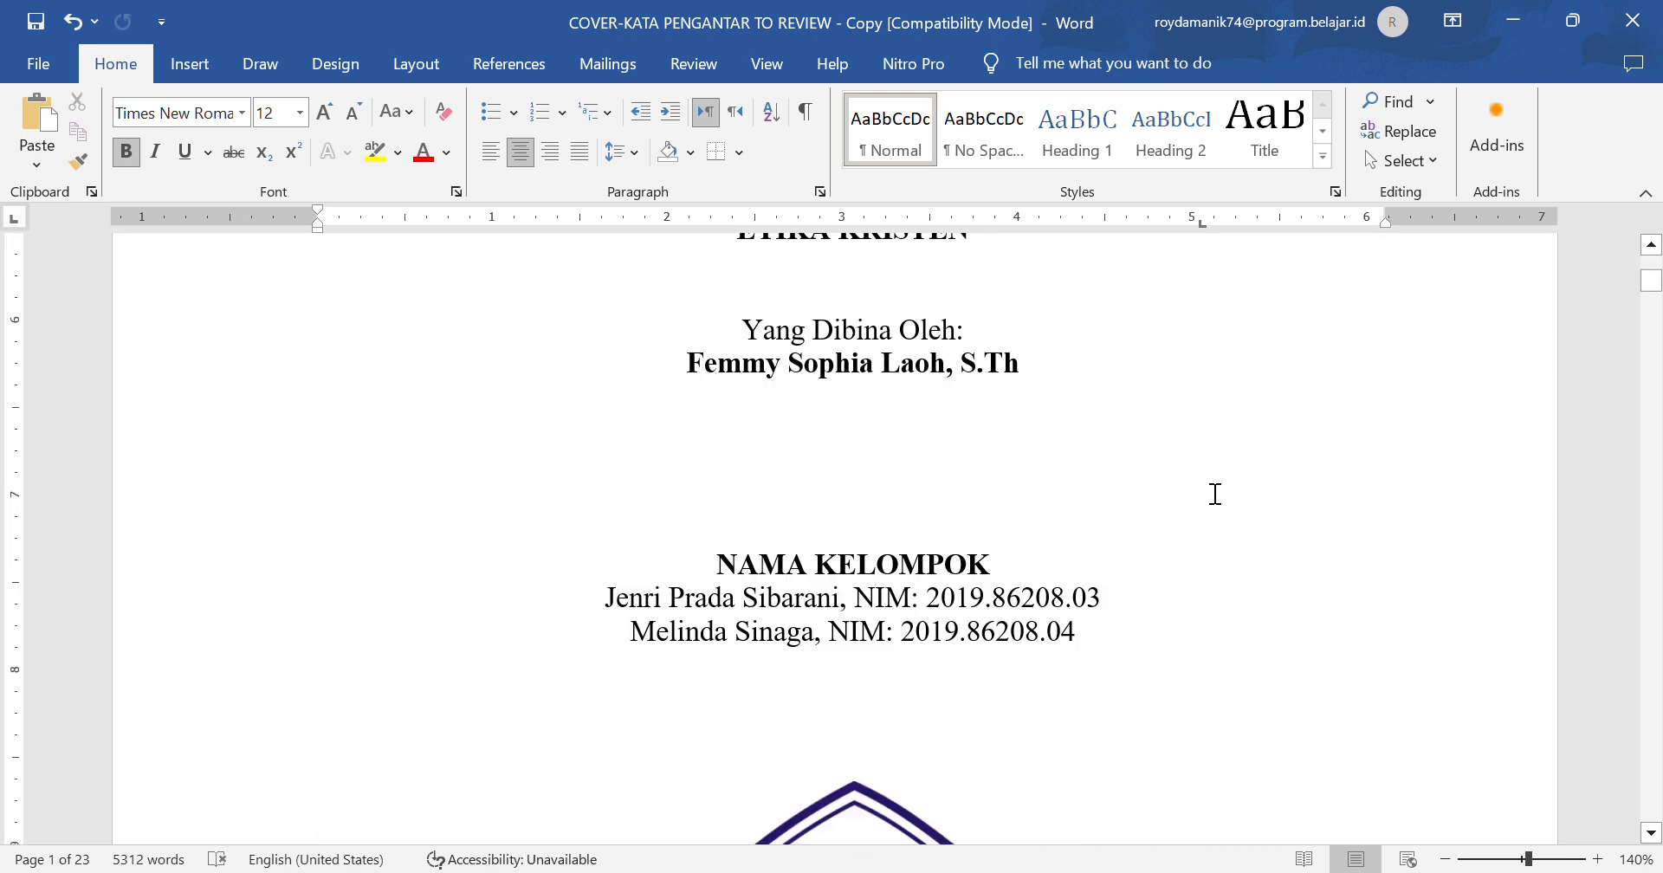
{"action": "scroll", "coordinate": [1216, 496], "scroll_direction": "down", "scroll_amount": 12}
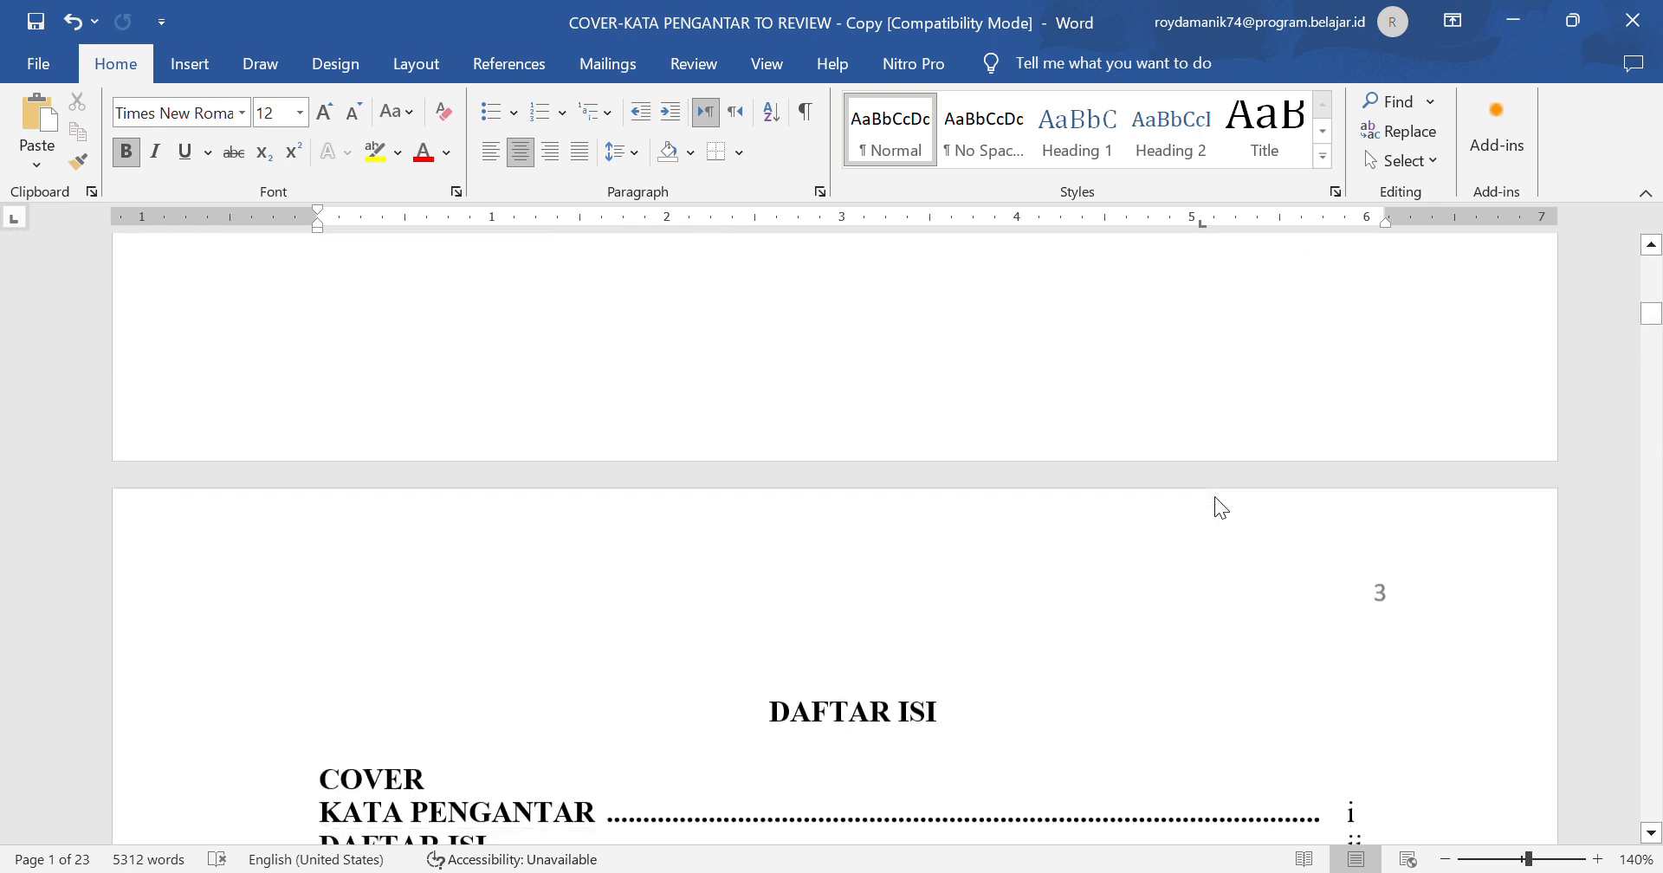
{"action": "scroll", "coordinate": [1217, 497], "scroll_direction": "up", "scroll_amount": 2}
{"action": "scroll", "coordinate": [1216, 498], "scroll_direction": "up", "scroll_amount": 18}
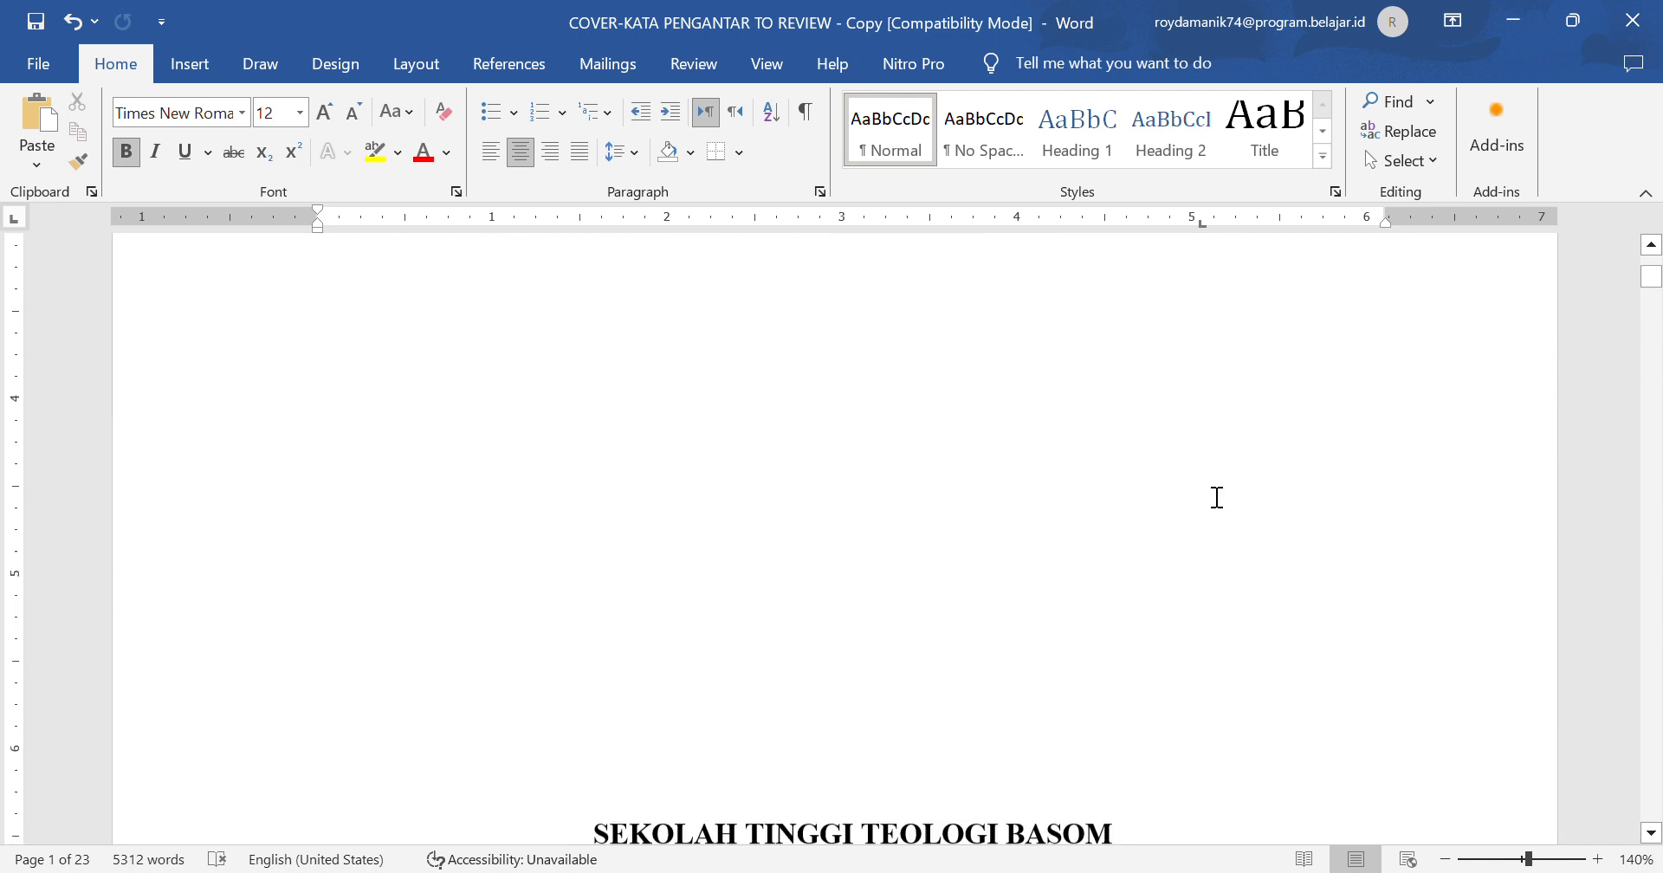
{"action": "scroll", "coordinate": [1215, 496], "scroll_direction": "up", "scroll_amount": 5}
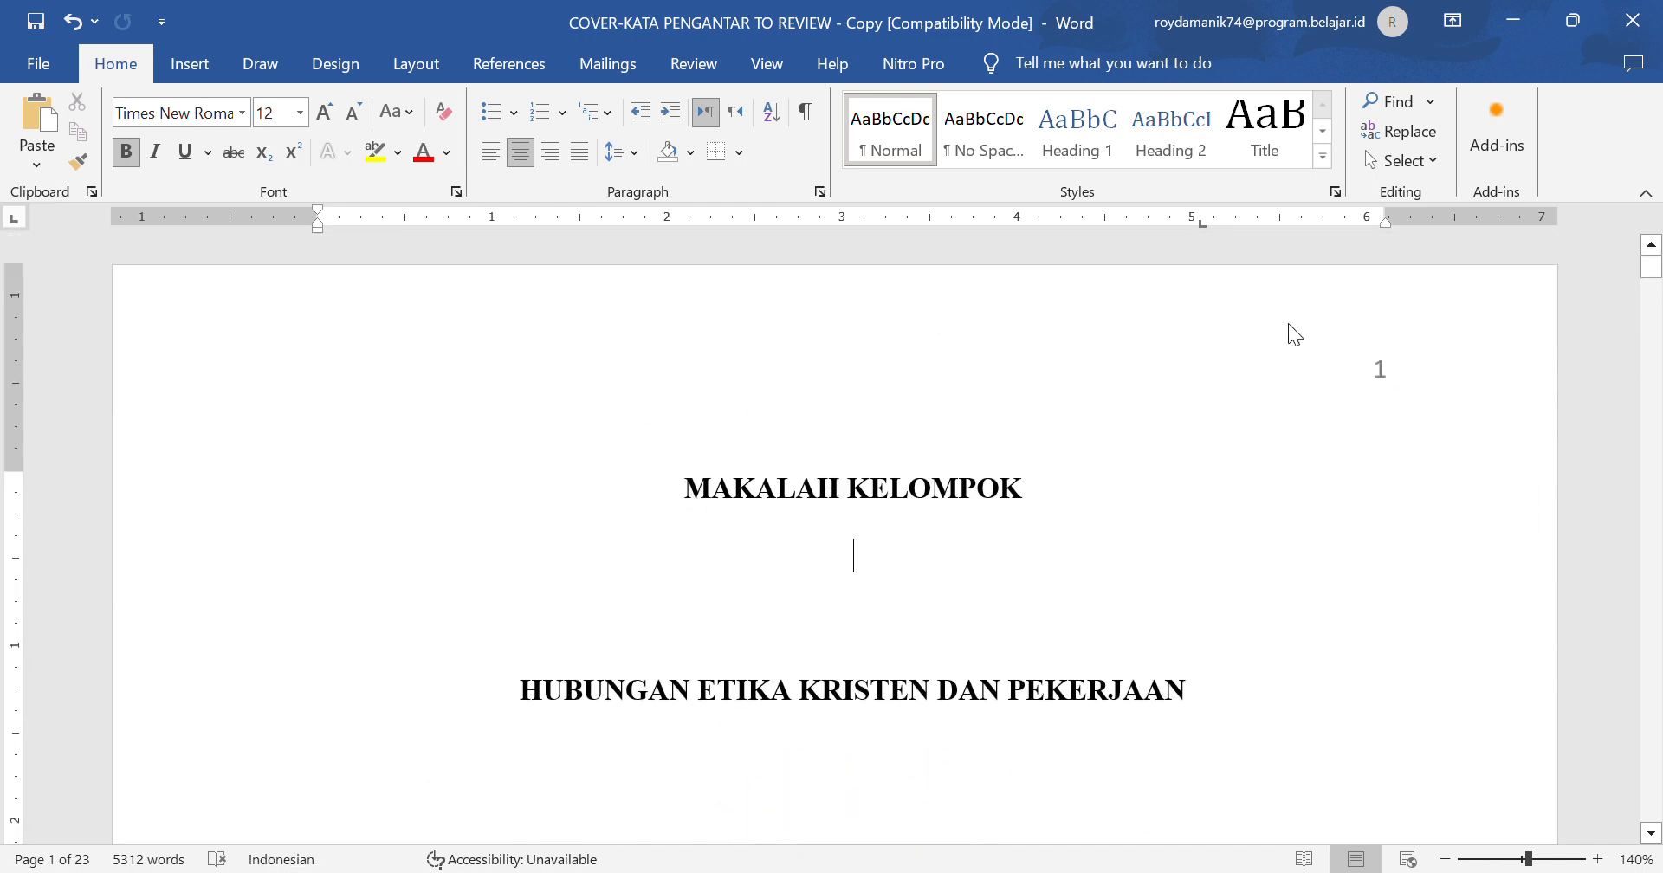
{"action": "double_click", "coordinate": [1333, 369]}
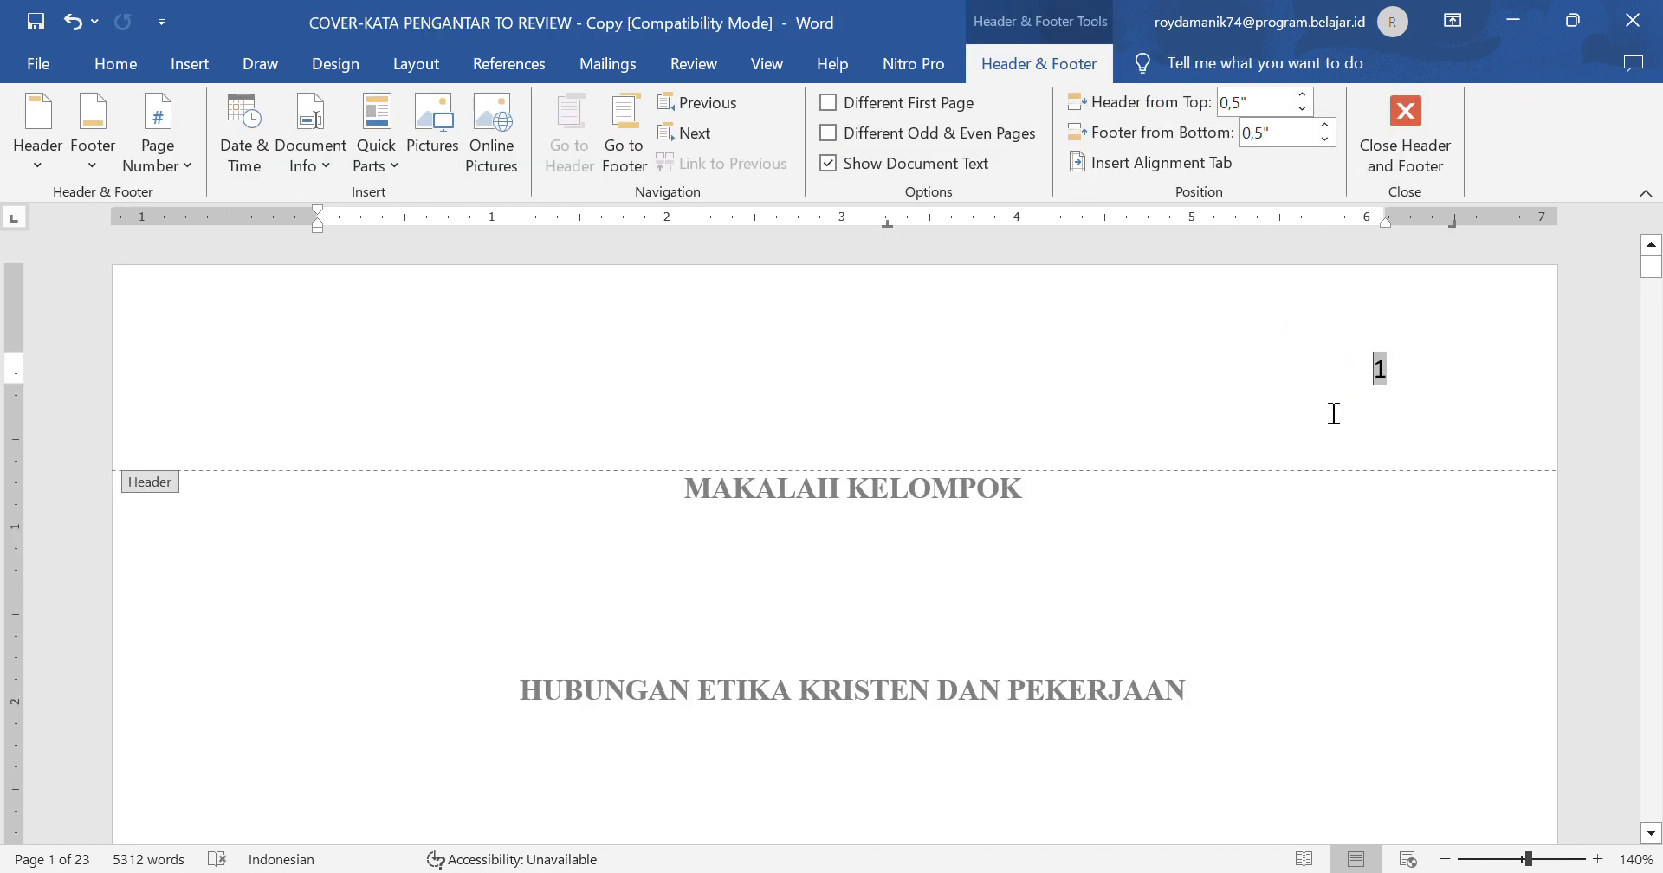
{"action": "double_click", "coordinate": [1296, 506]}
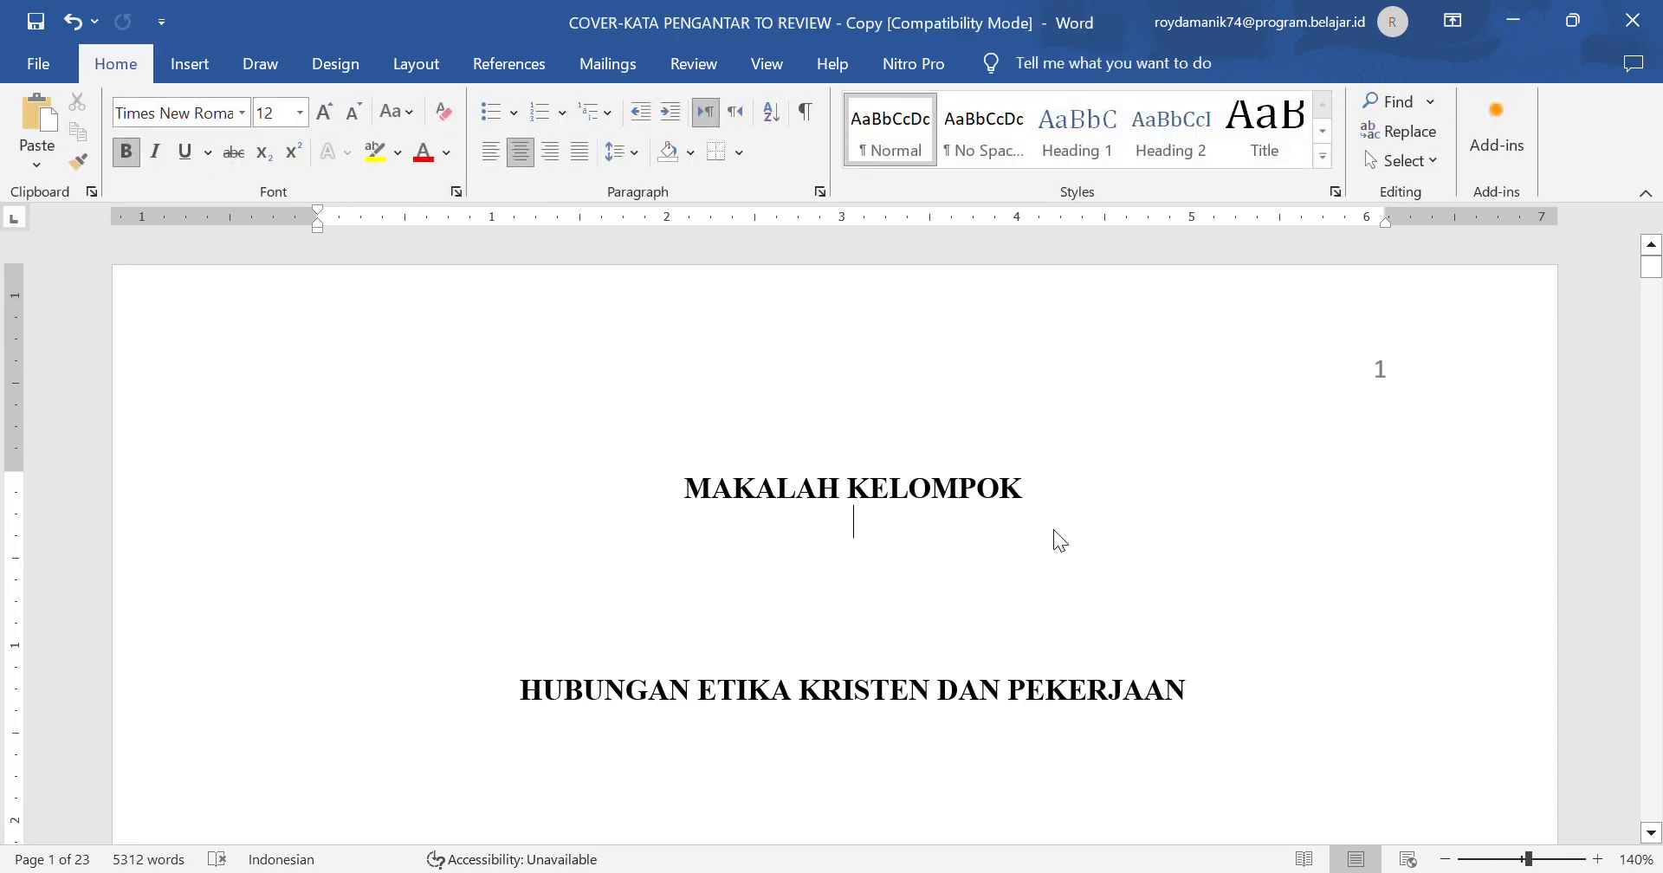
{"action": "double_click", "coordinate": [1226, 327]}
{"action": "double_click", "coordinate": [1249, 613]}
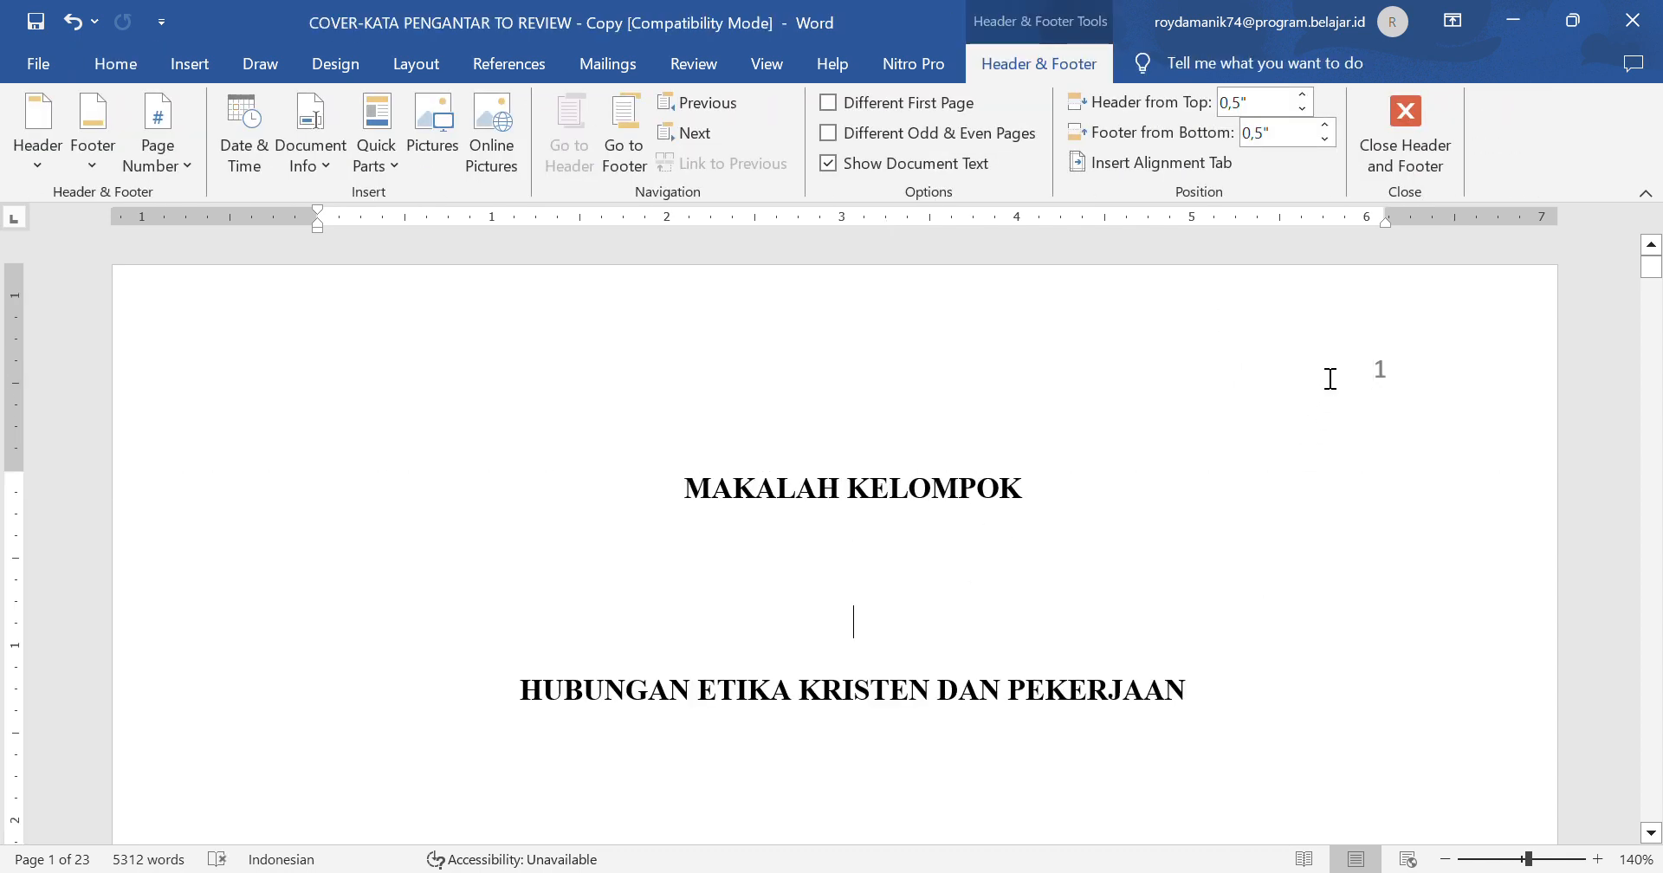
{"action": "double_click", "coordinate": [1333, 358]}
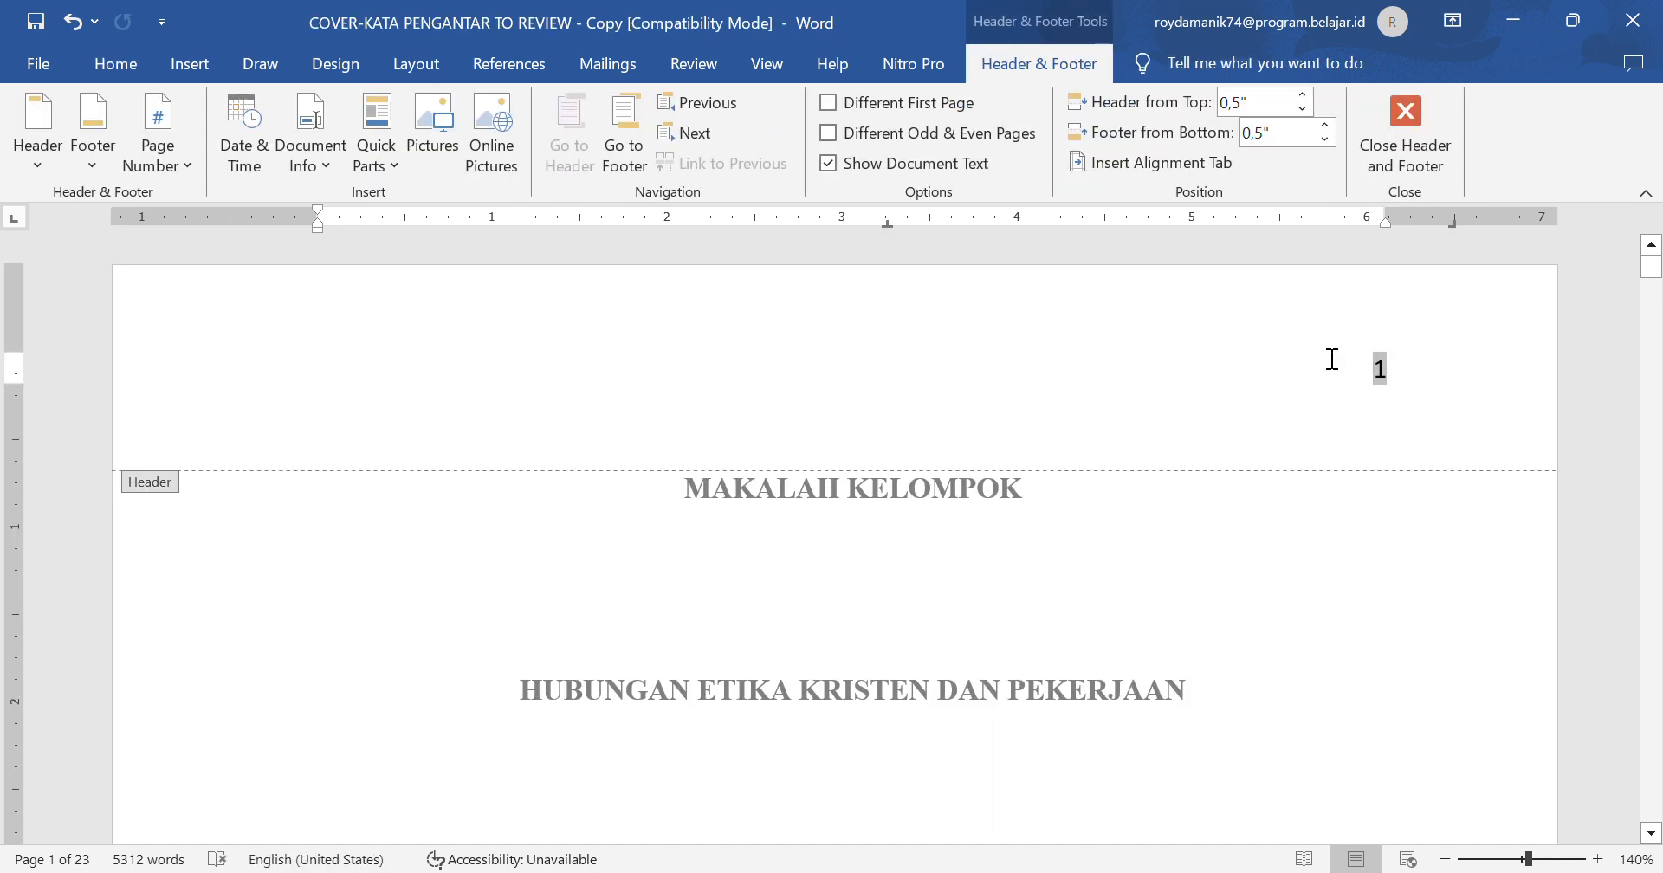
{"action": "double_click", "coordinate": [1213, 580]}
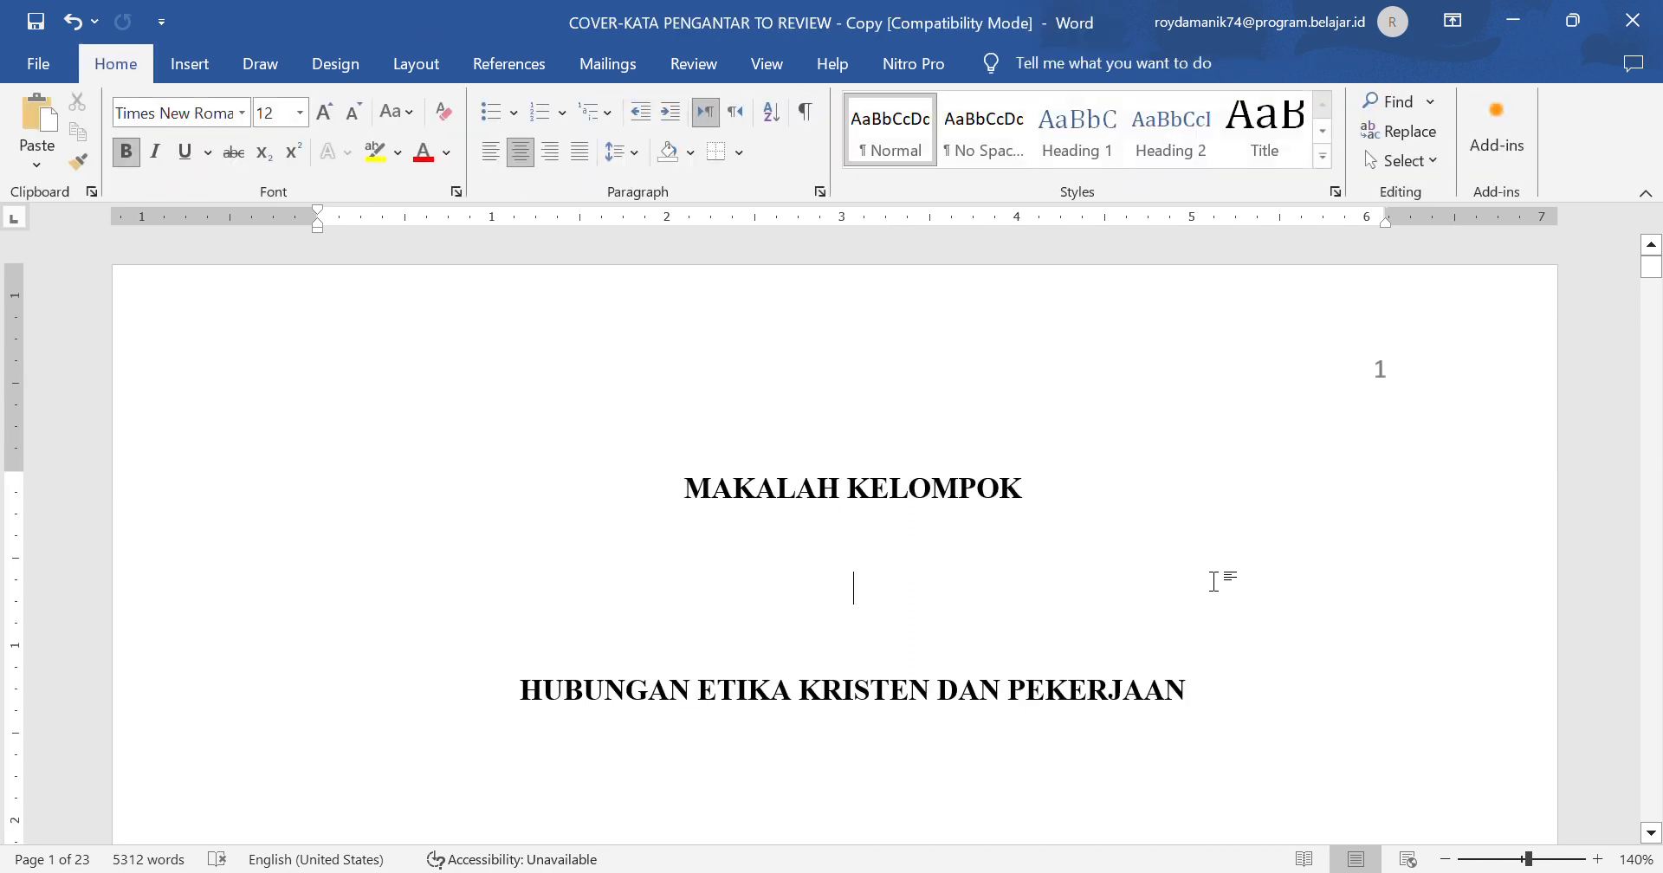
{"action": "double_click", "coordinate": [1274, 331]}
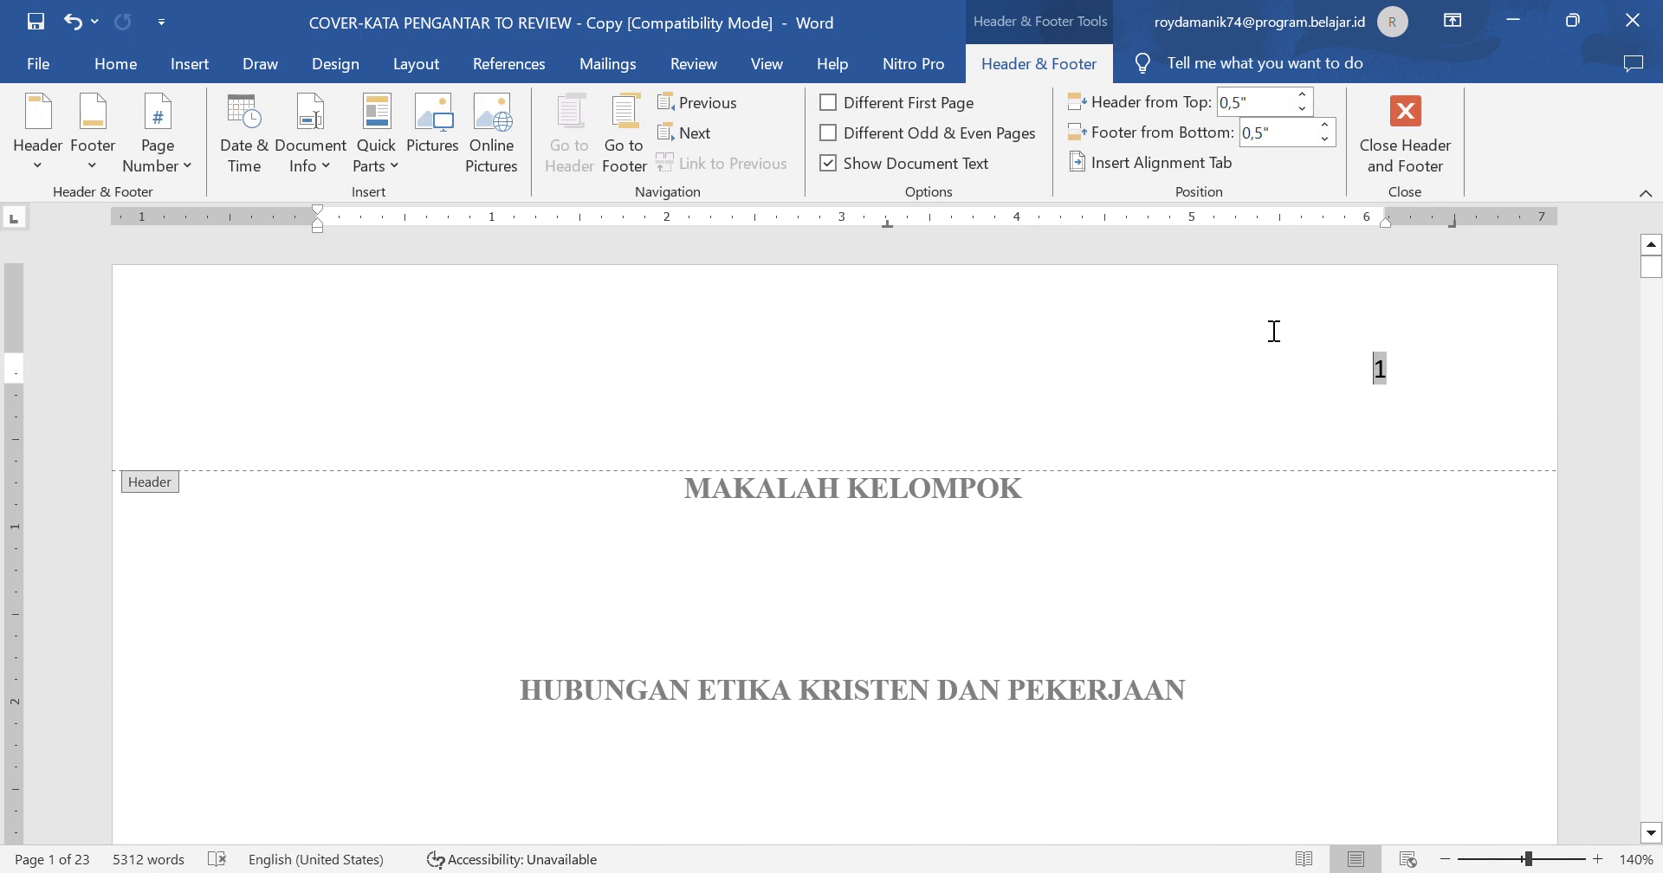
{"action": "double_click", "coordinate": [1191, 545]}
- Give the cover page a different first-page header so its page number is hidden, and return to the body text
{"action": "double_click", "coordinate": [1184, 376]}
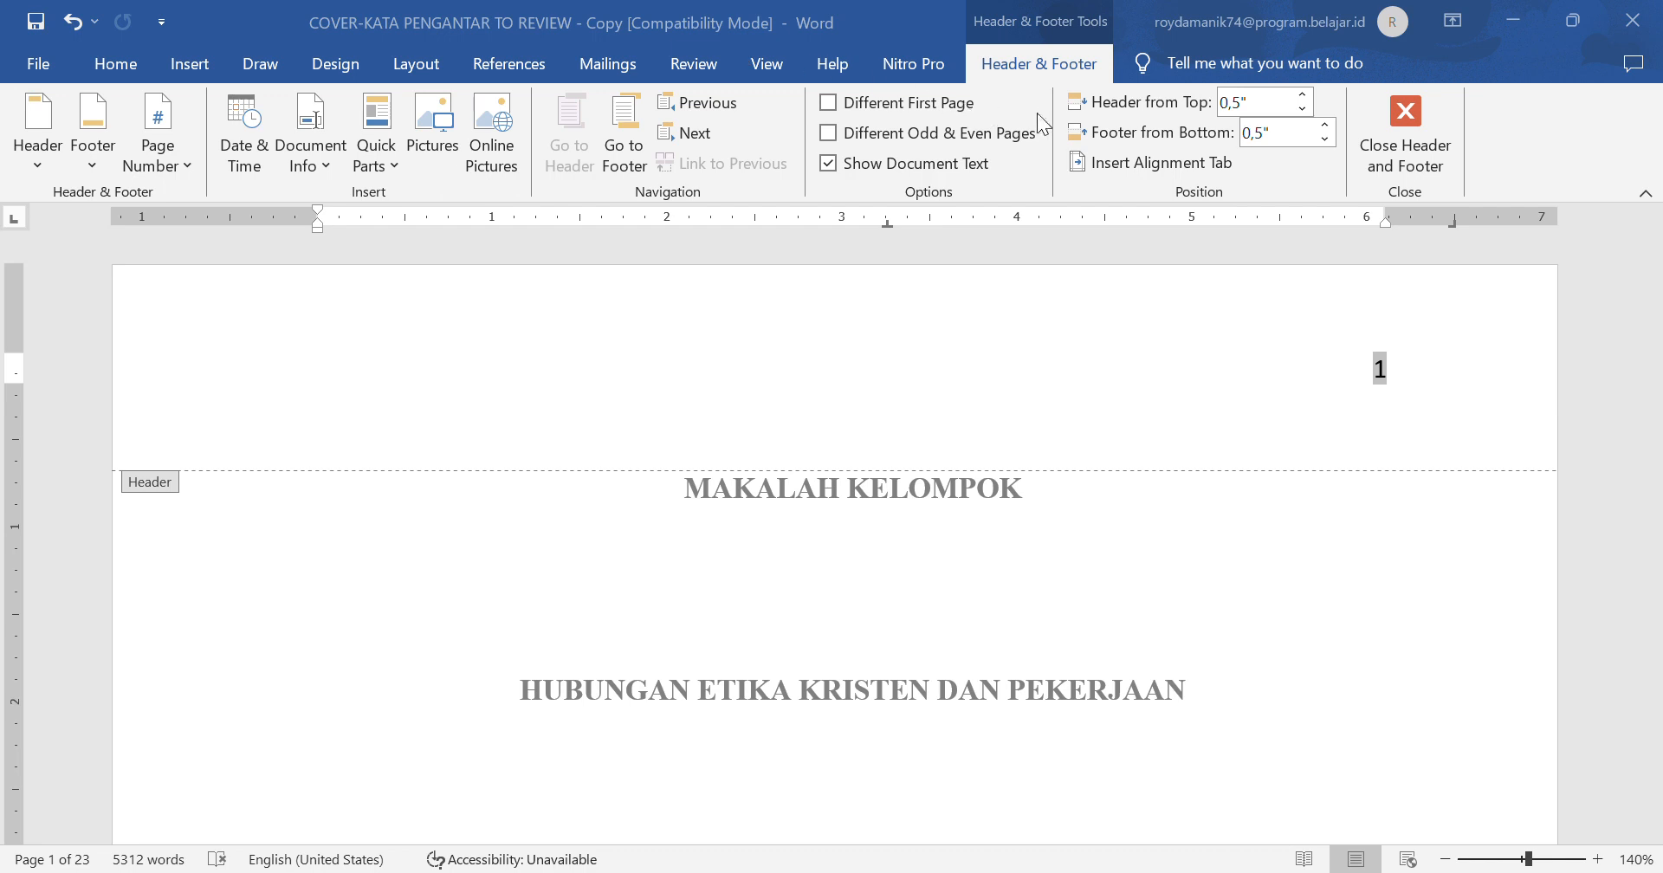
{"action": "left_click", "coordinate": [830, 104]}
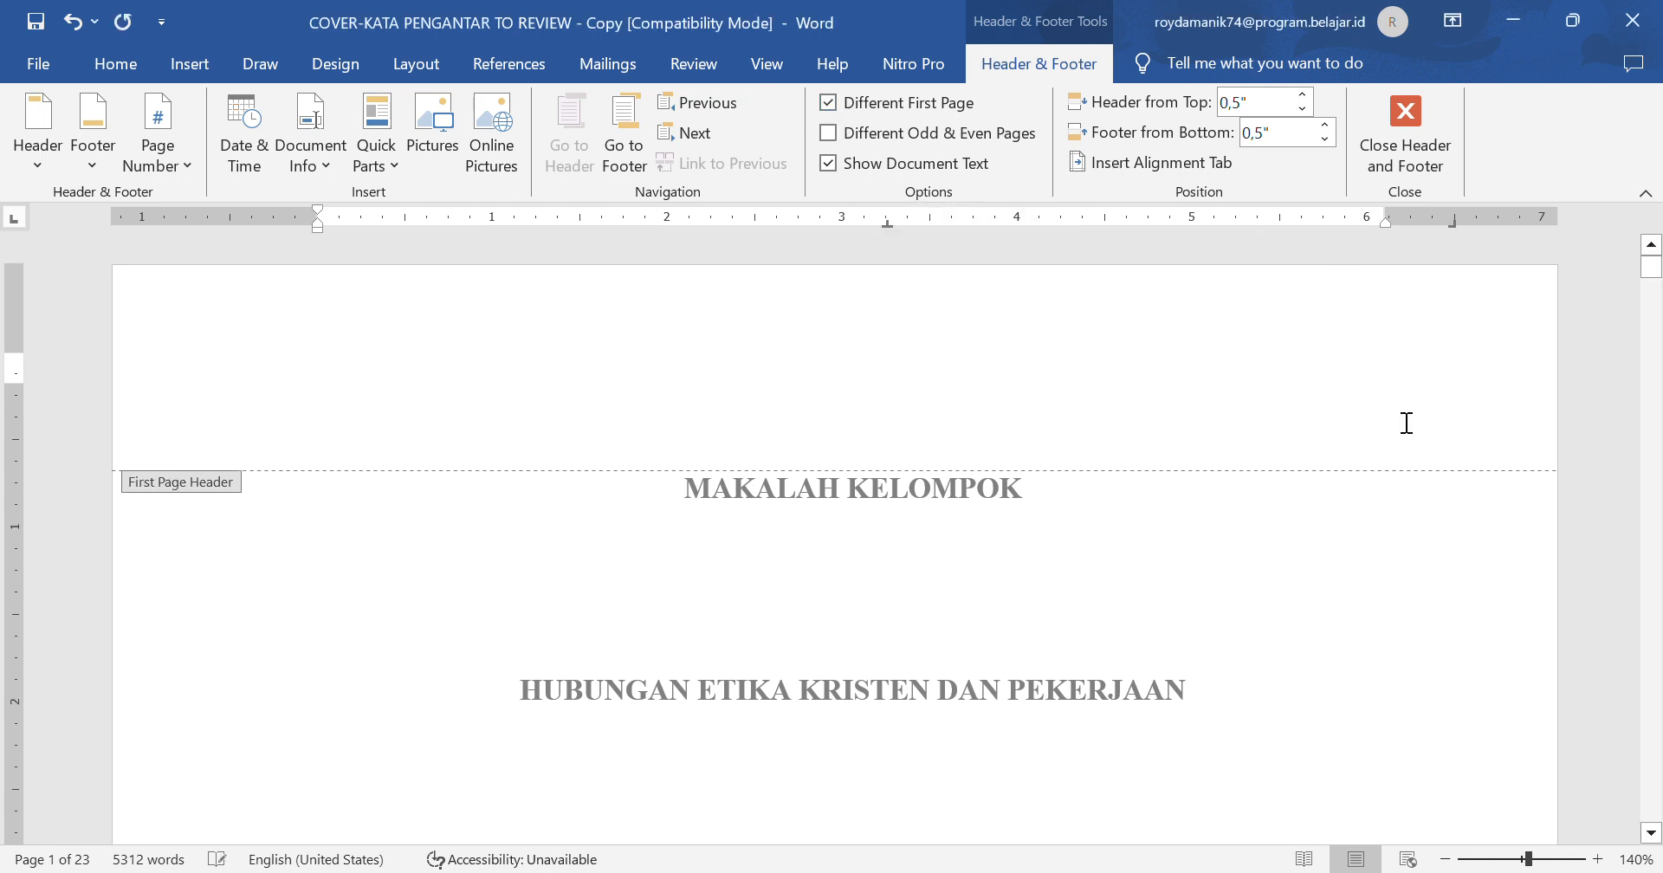
{"action": "double_click", "coordinate": [1270, 580]}
- Insert a Next Page section break directly before the KATA PENGANTAR heading
{"action": "scroll", "coordinate": [1271, 494], "scroll_direction": "down", "scroll_amount": 10}
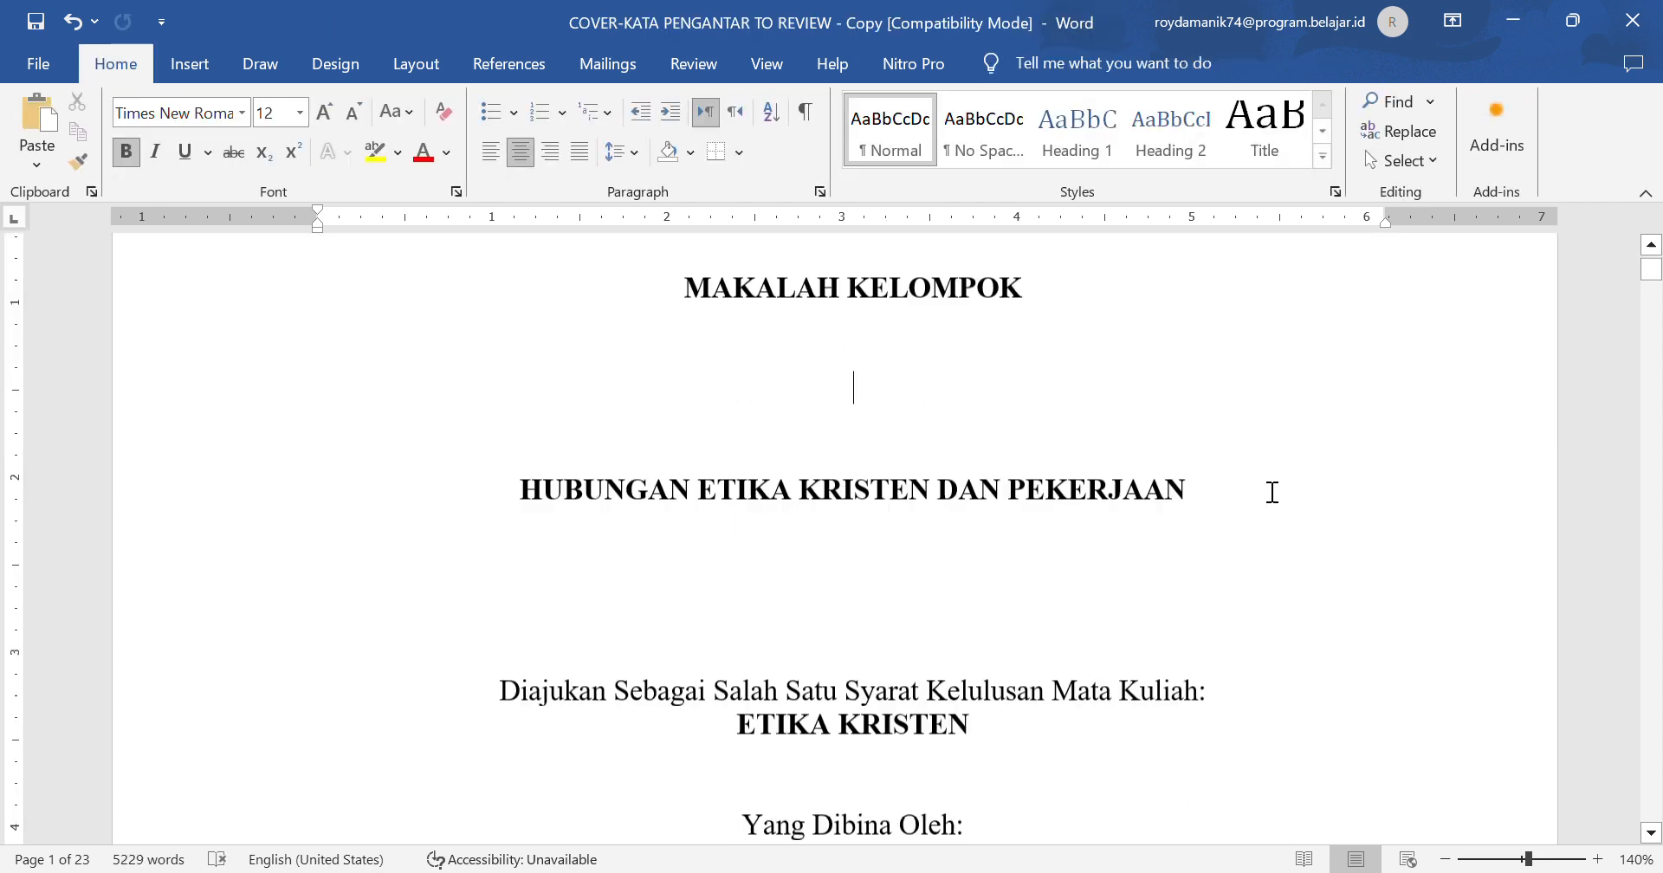
{"action": "scroll", "coordinate": [1272, 492], "scroll_direction": "down", "scroll_amount": 10}
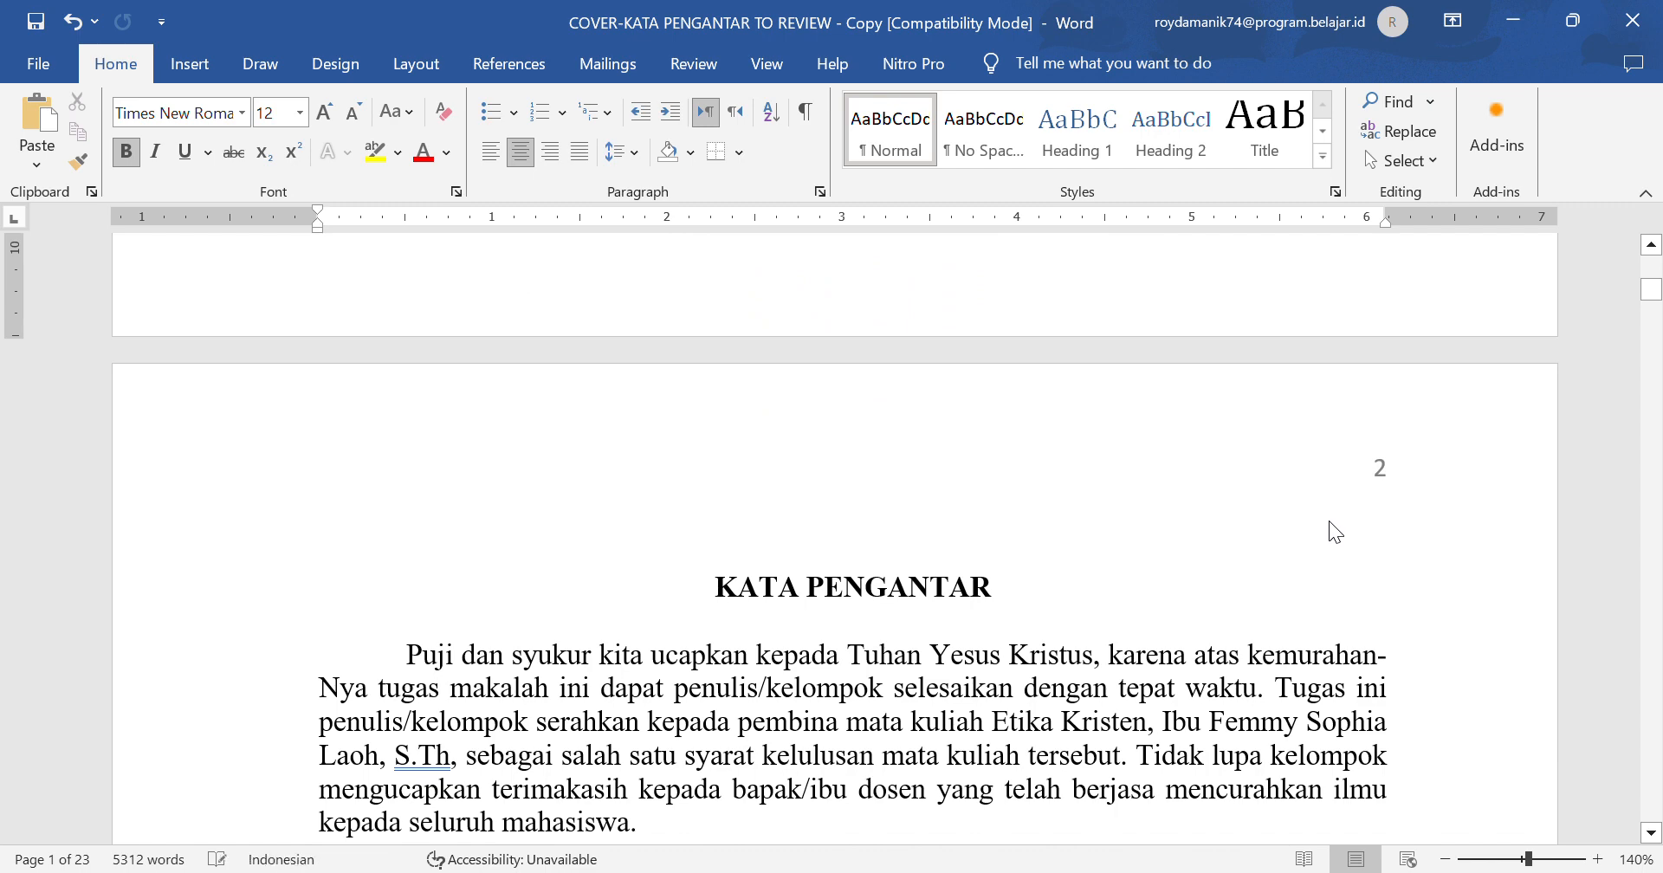
{"action": "scroll", "coordinate": [1329, 528], "scroll_direction": "up", "scroll_amount": 3}
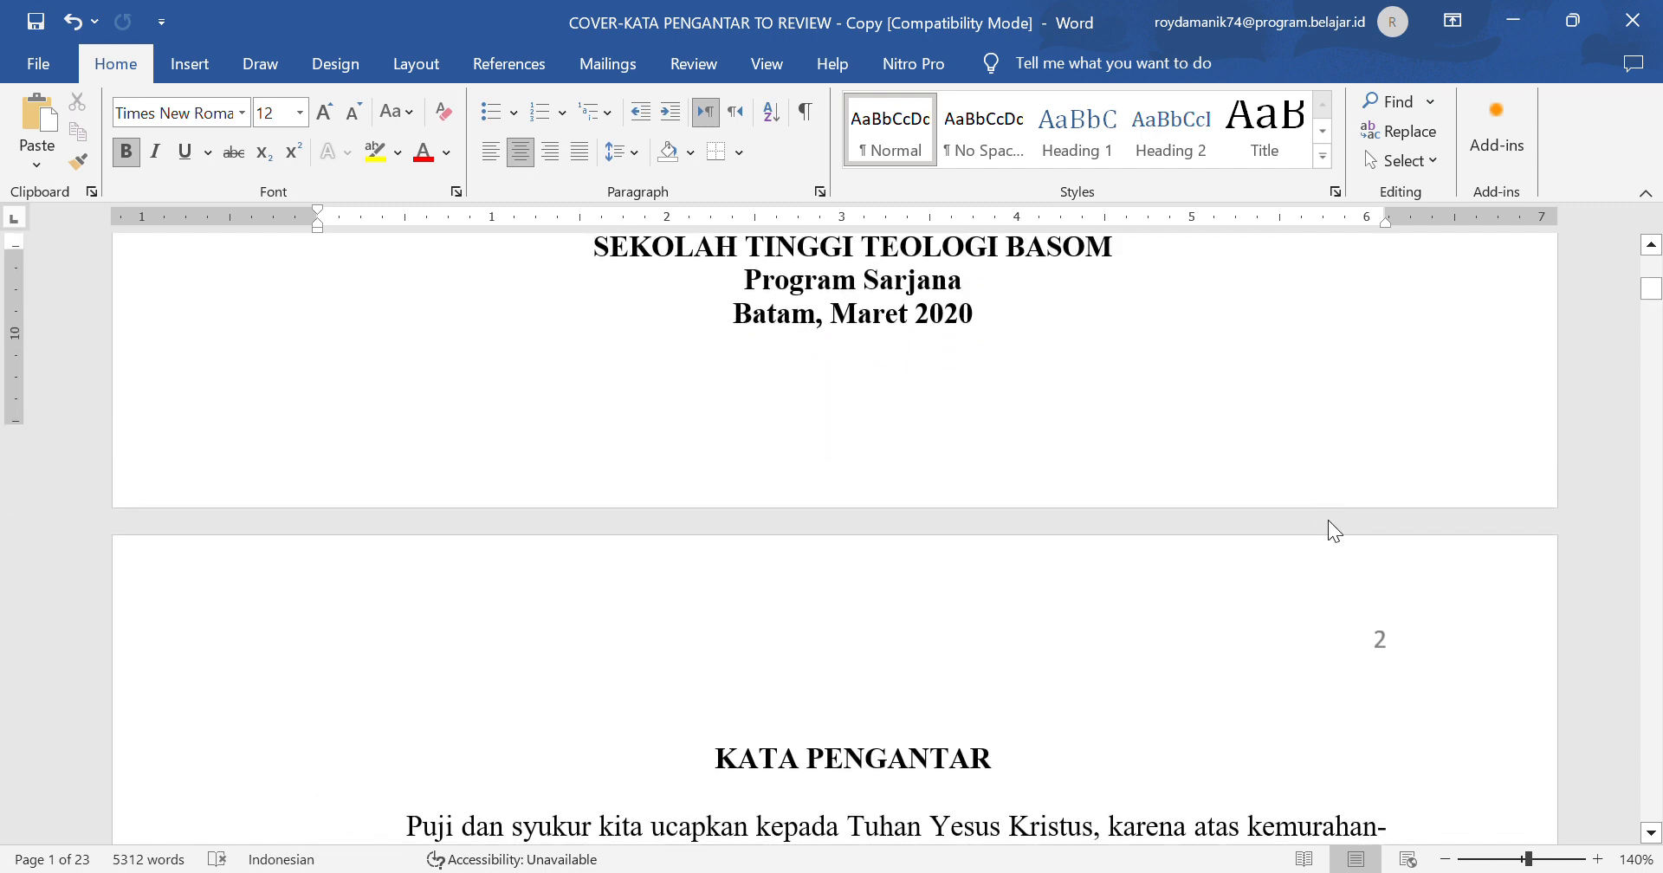
{"action": "scroll", "coordinate": [1331, 530], "scroll_direction": "down", "scroll_amount": 3}
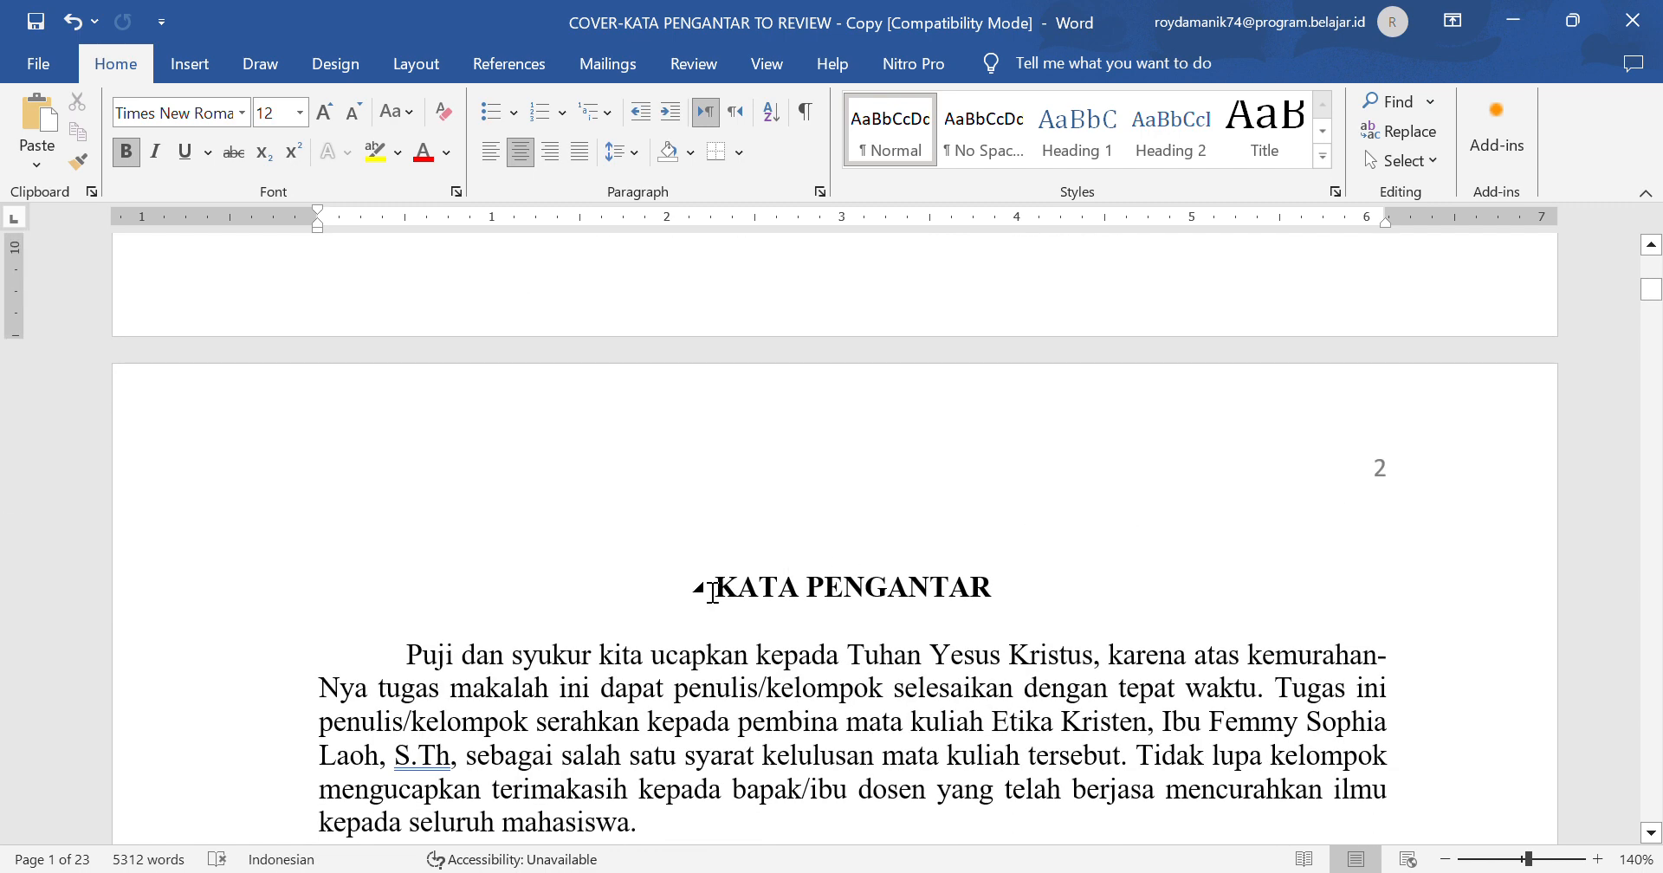
{"action": "left_click", "coordinate": [712, 587]}
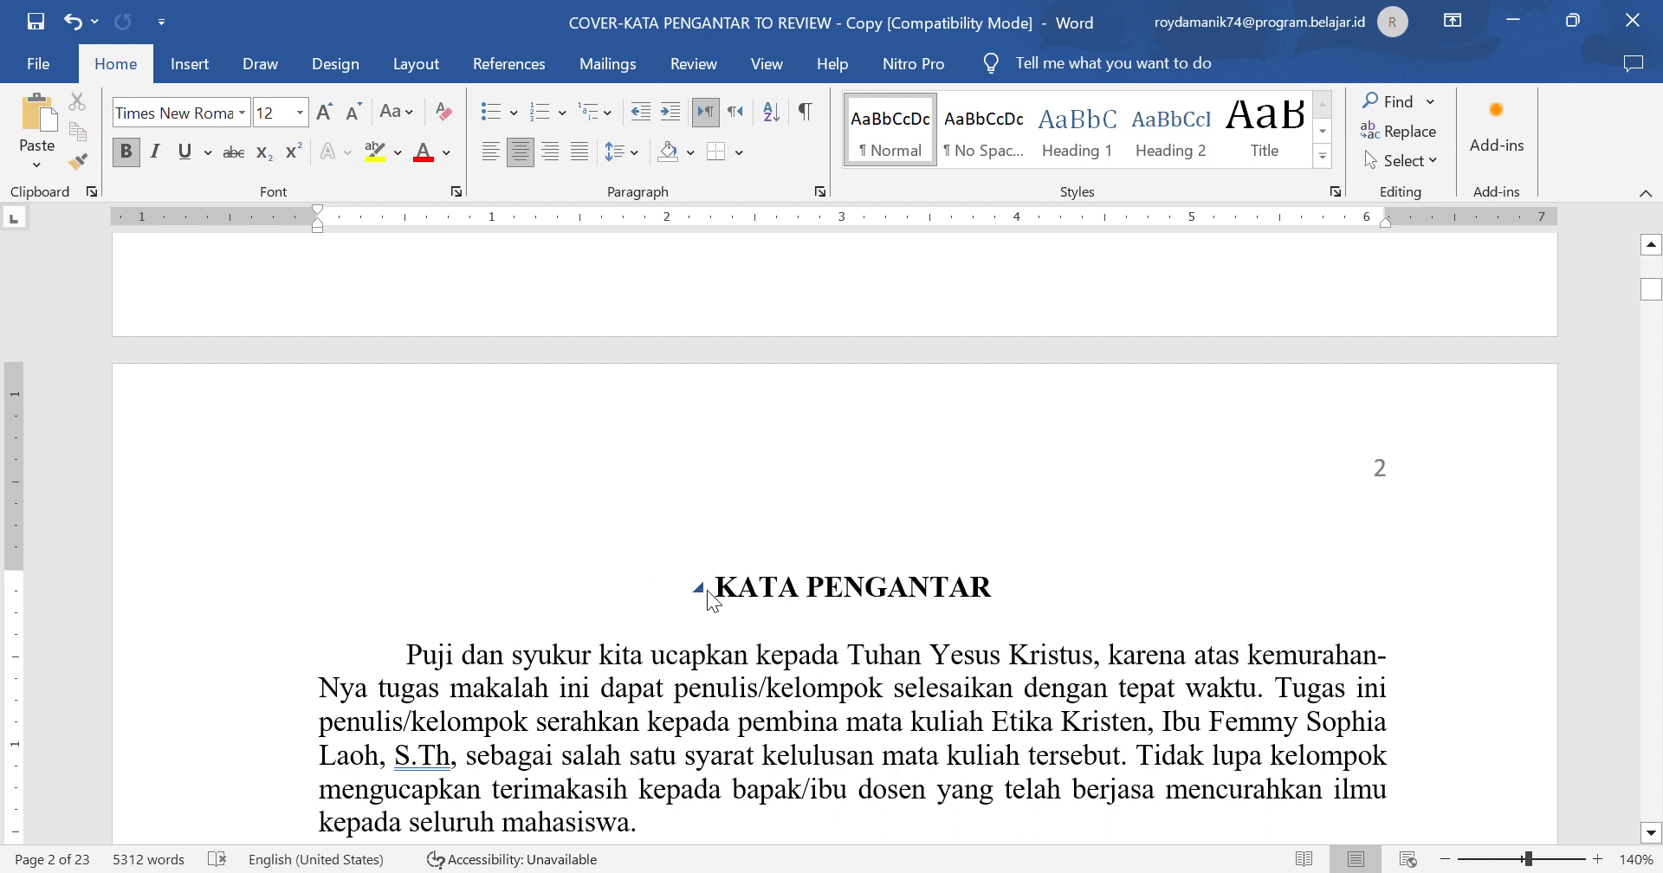
{"action": "left_click", "coordinate": [409, 72]}
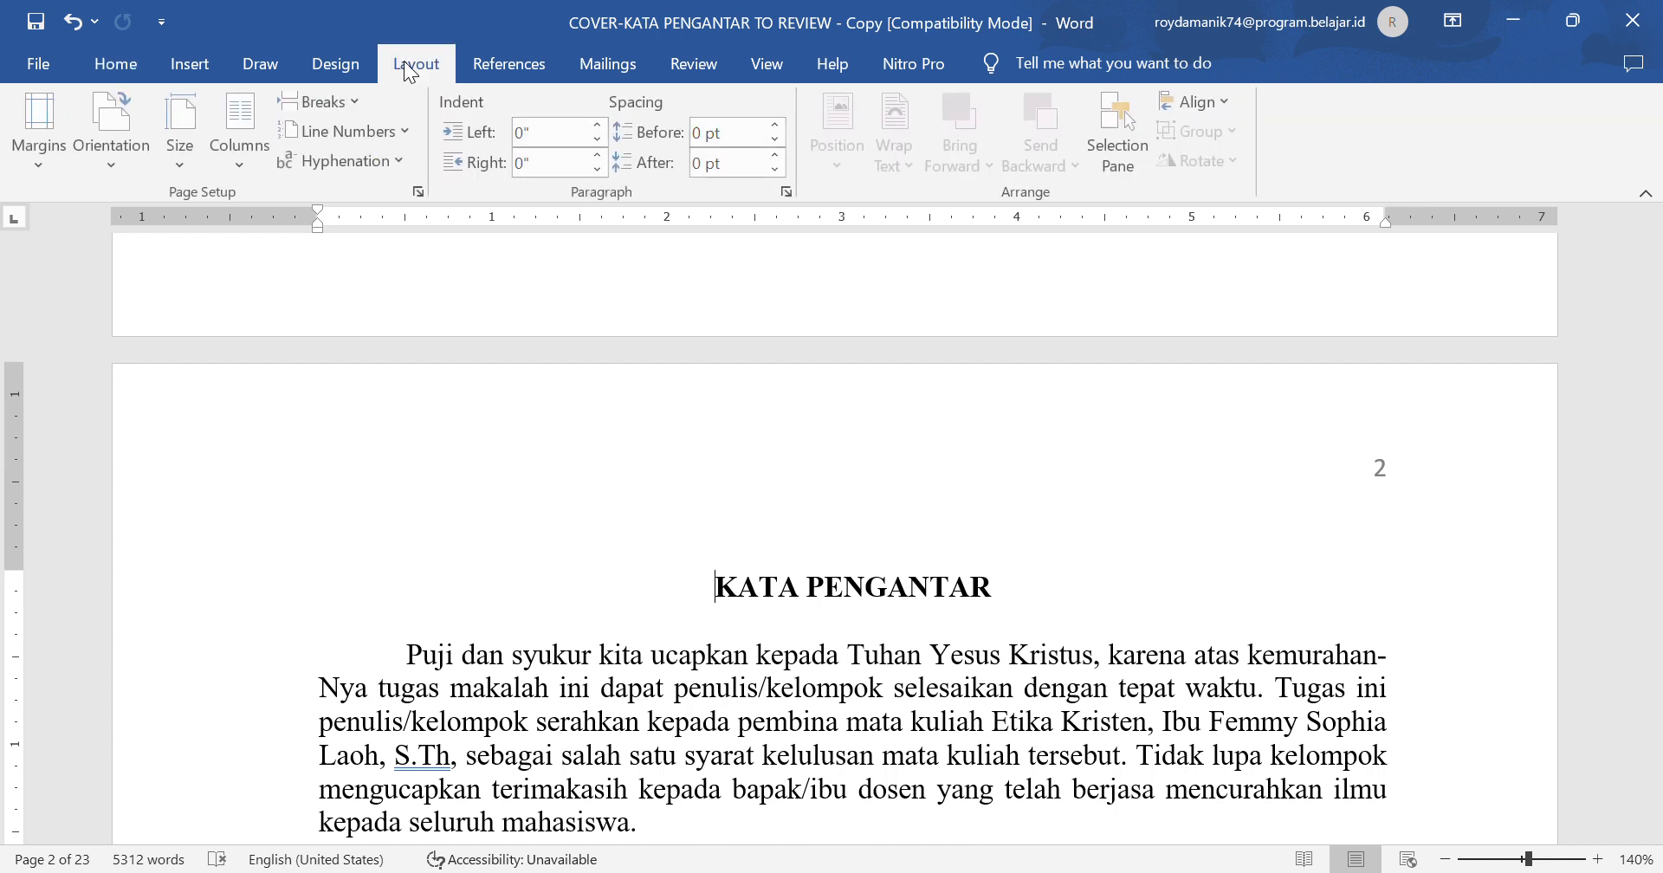
{"action": "left_click", "coordinate": [333, 105]}
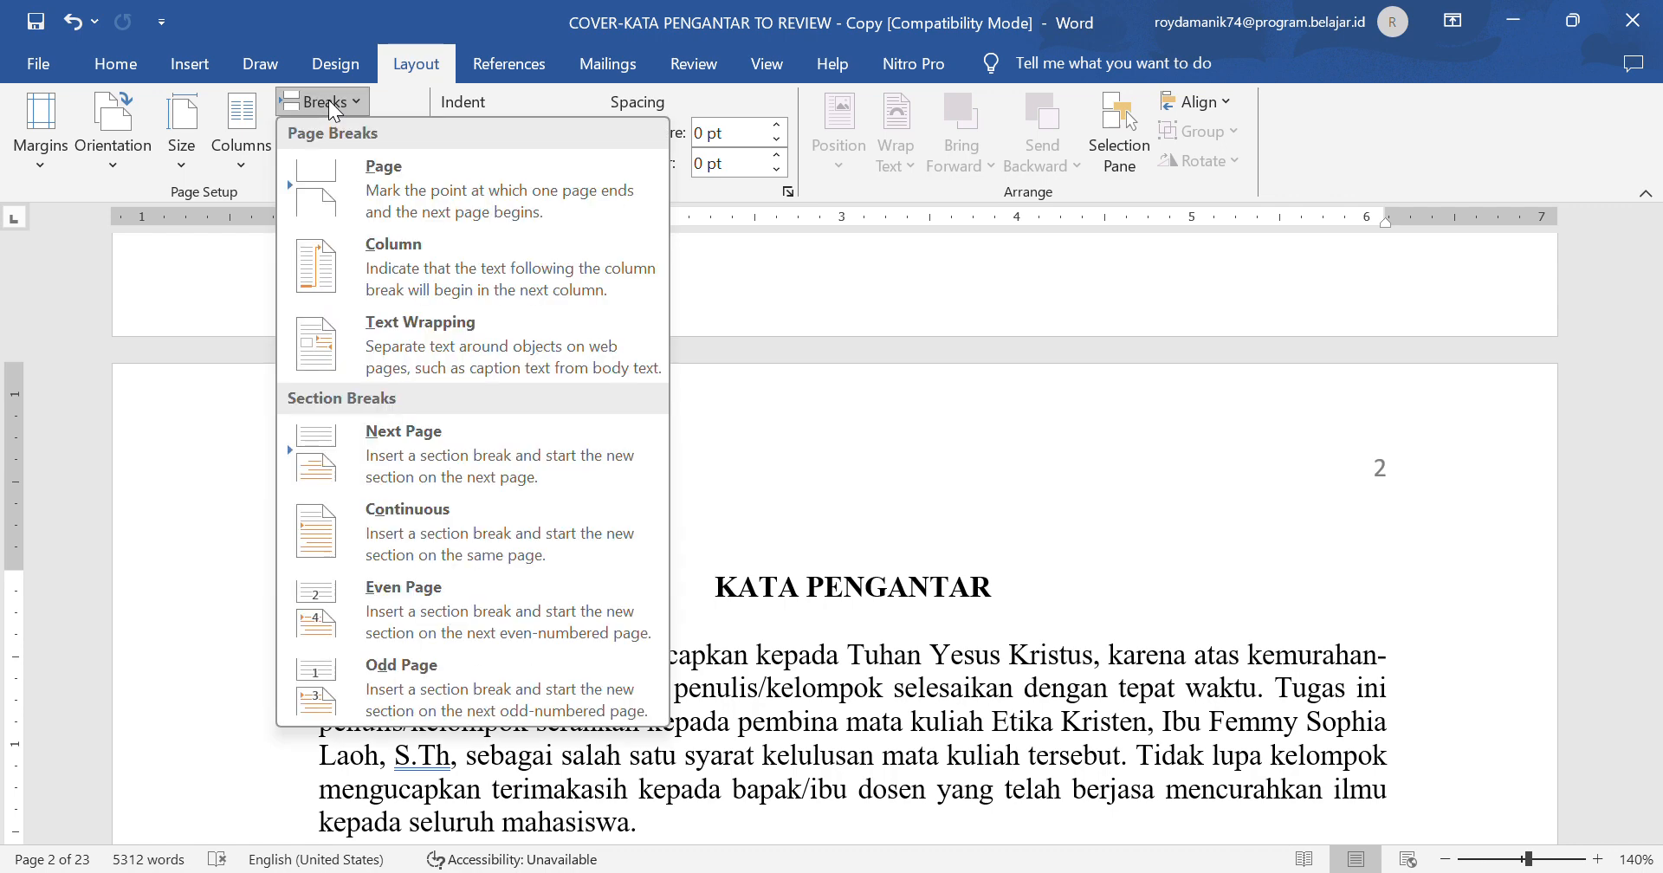
{"action": "left_click", "coordinate": [419, 454]}
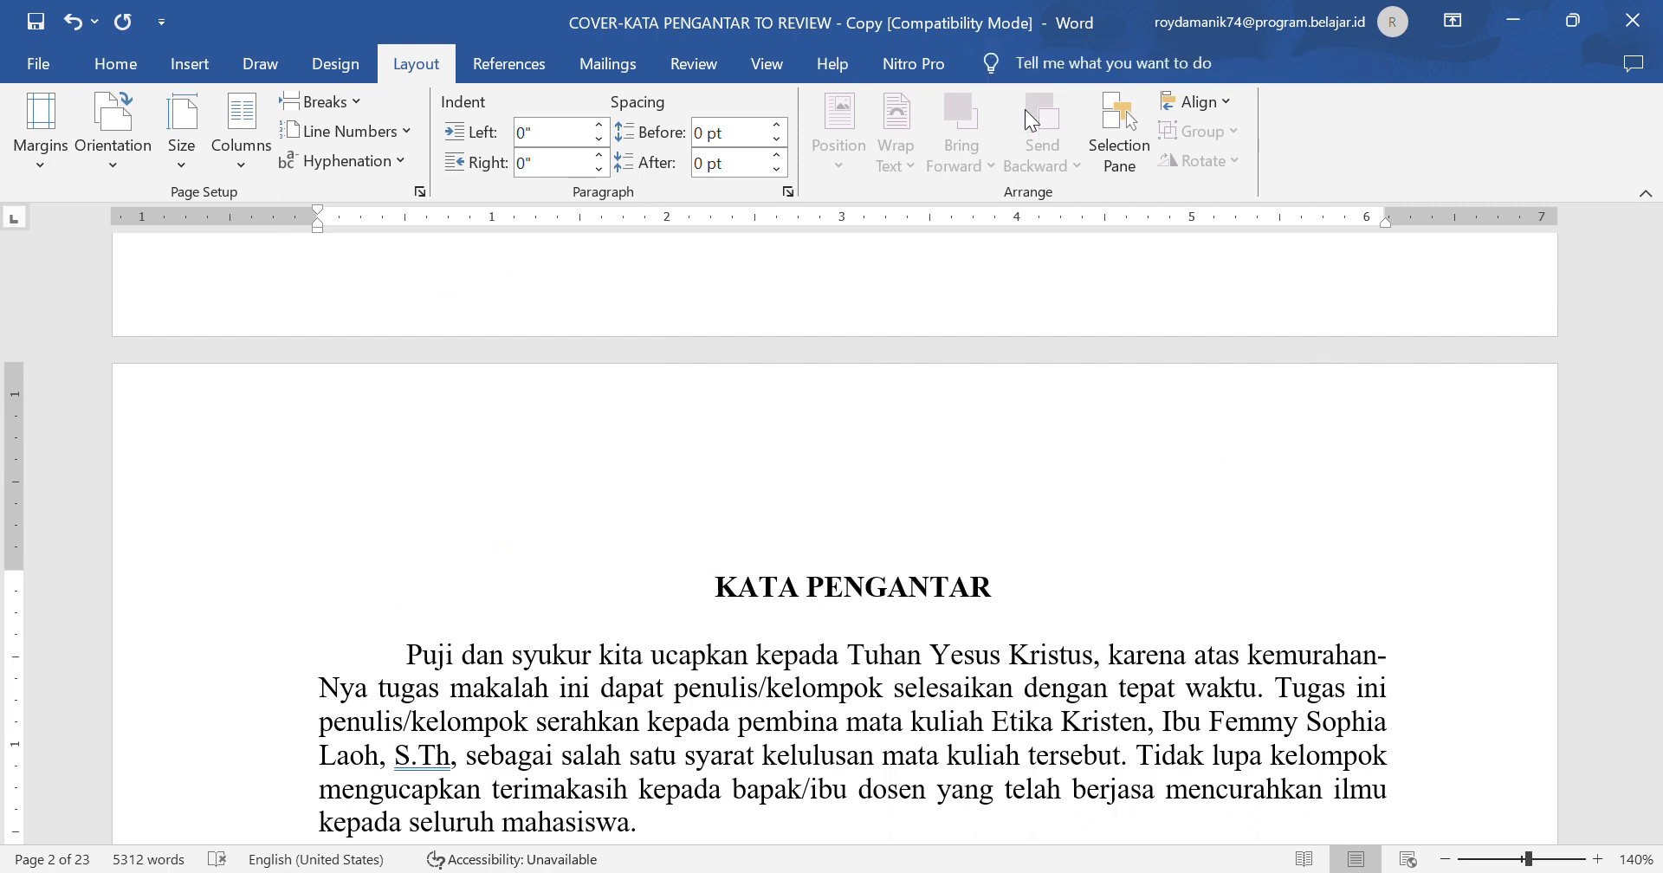
- Turn off the different first-page header for the section starting at KATA PENGANTAR
{"action": "double_click", "coordinate": [1301, 429]}
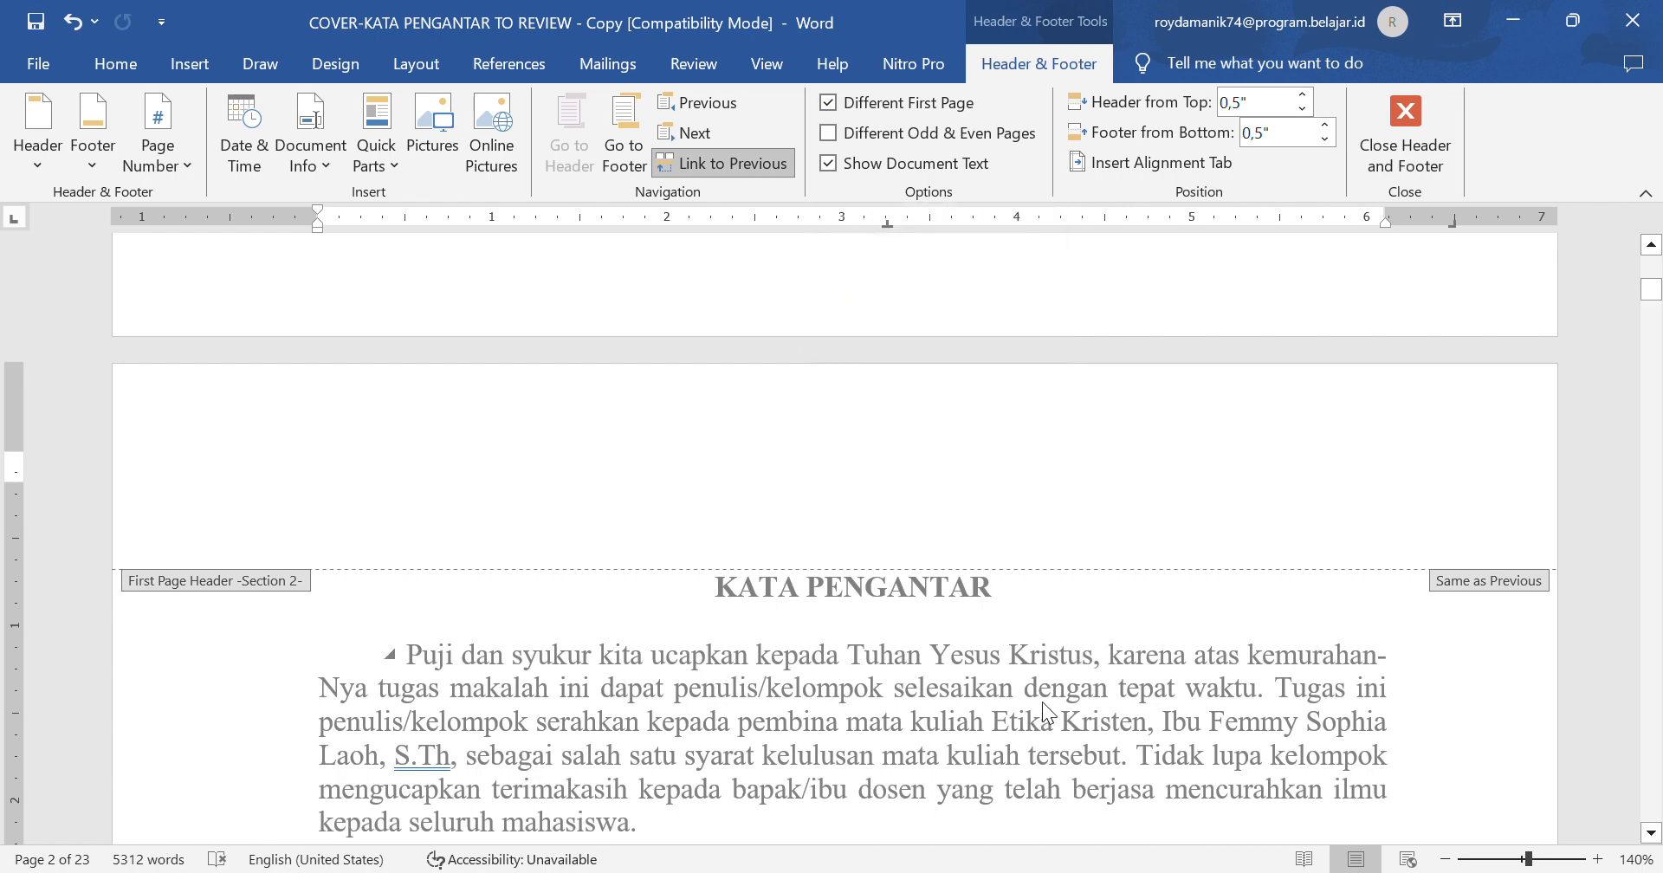
{"action": "double_click", "coordinate": [1097, 619]}
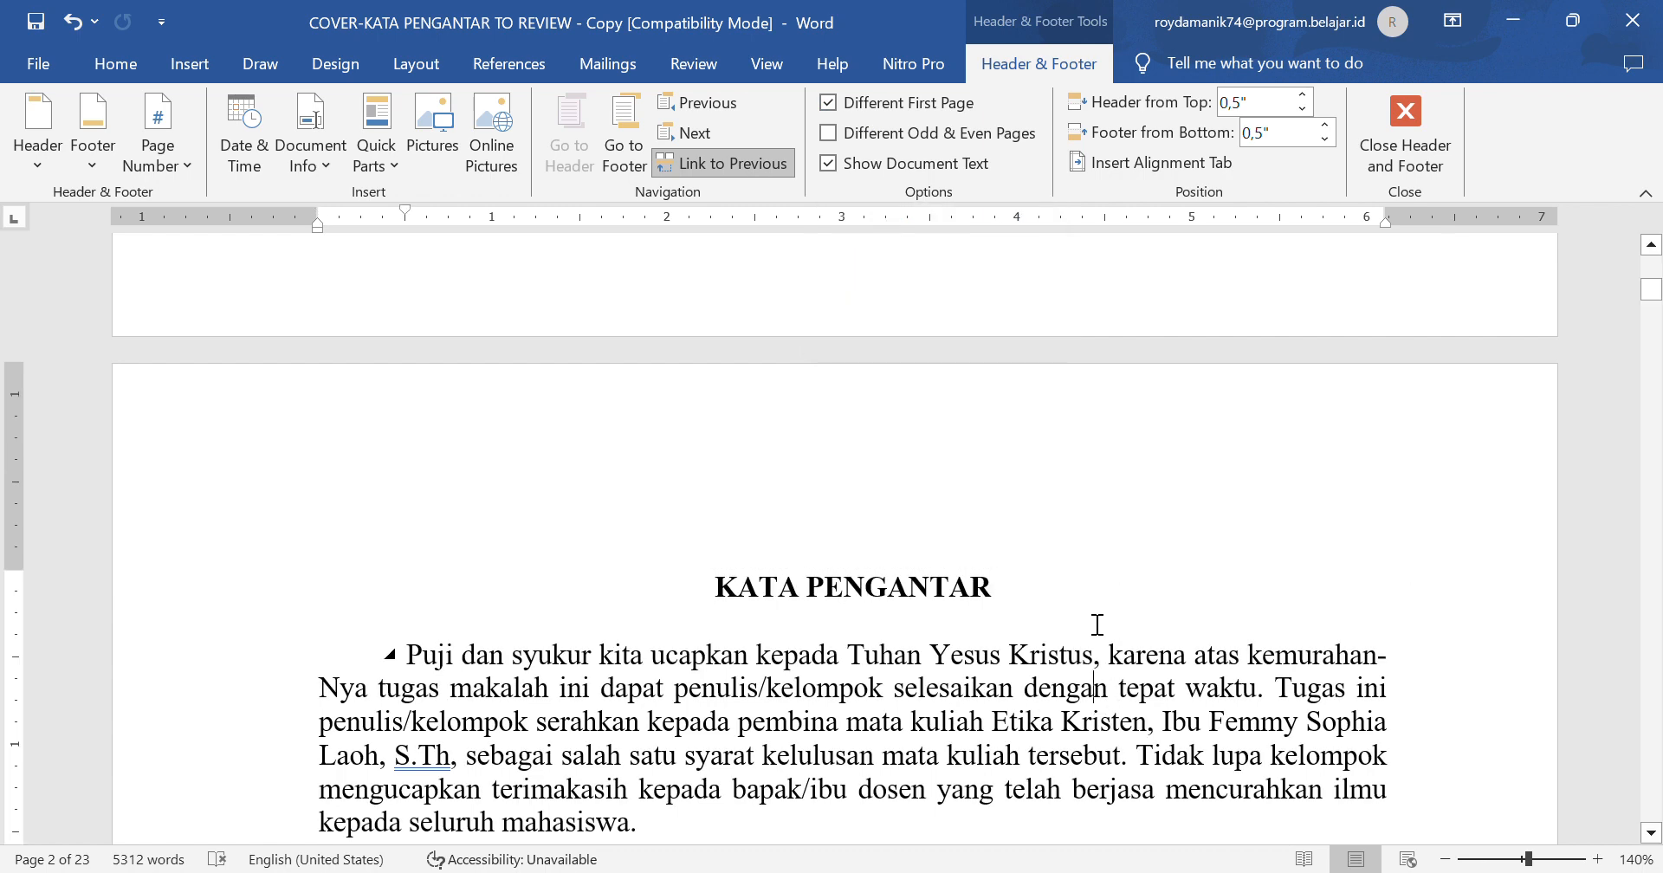
{"action": "double_click", "coordinate": [1117, 424]}
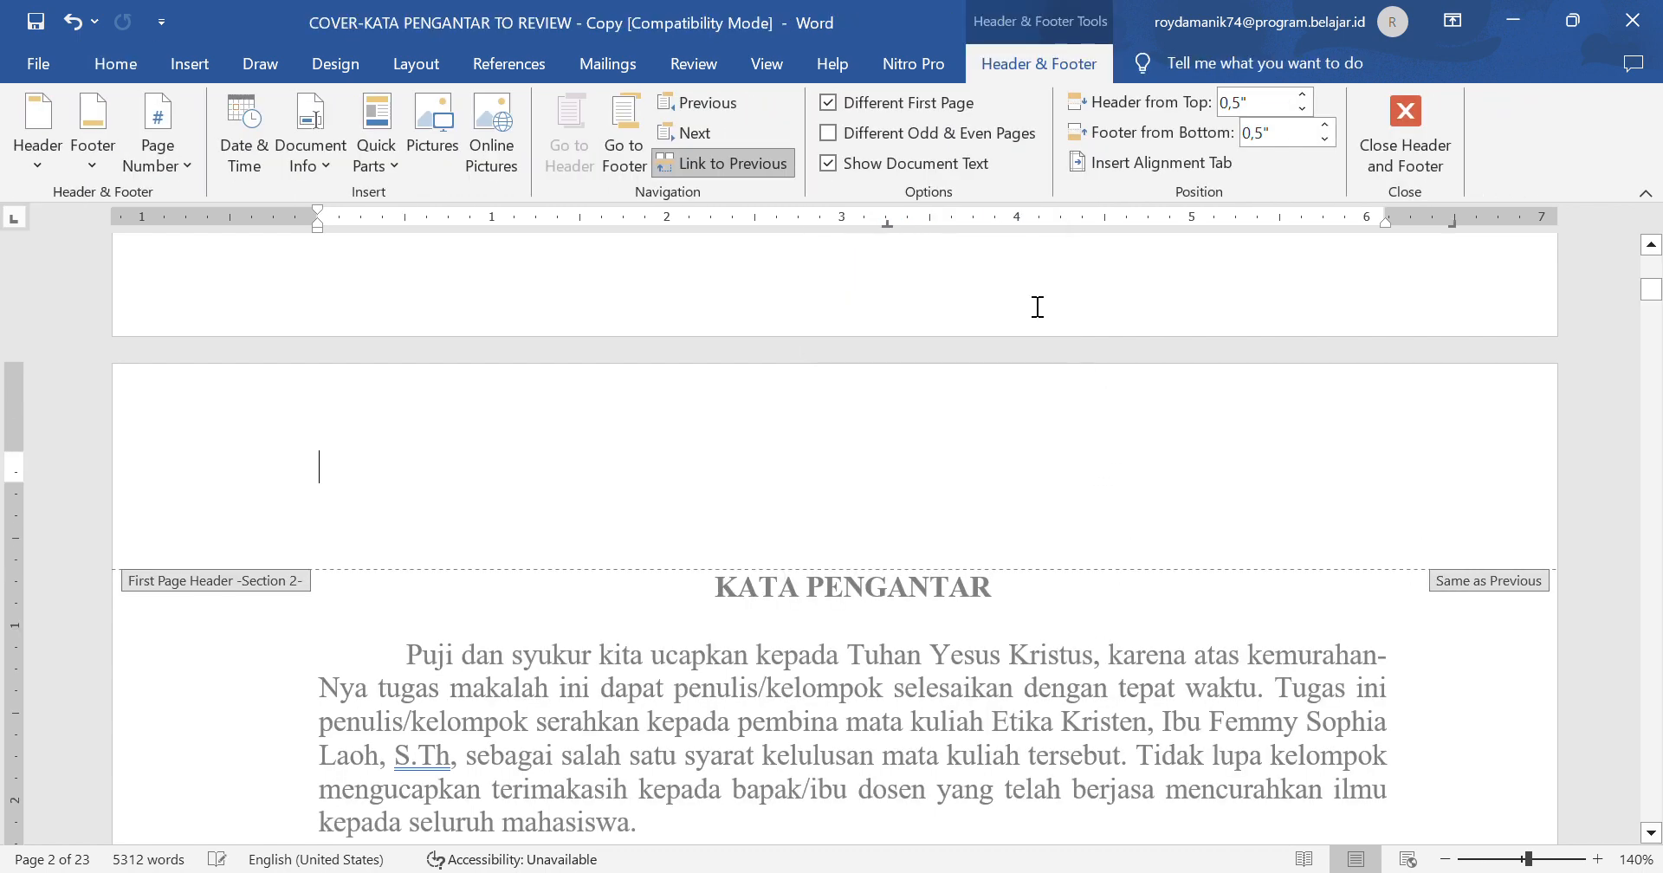
{"action": "left_click", "coordinate": [832, 105]}
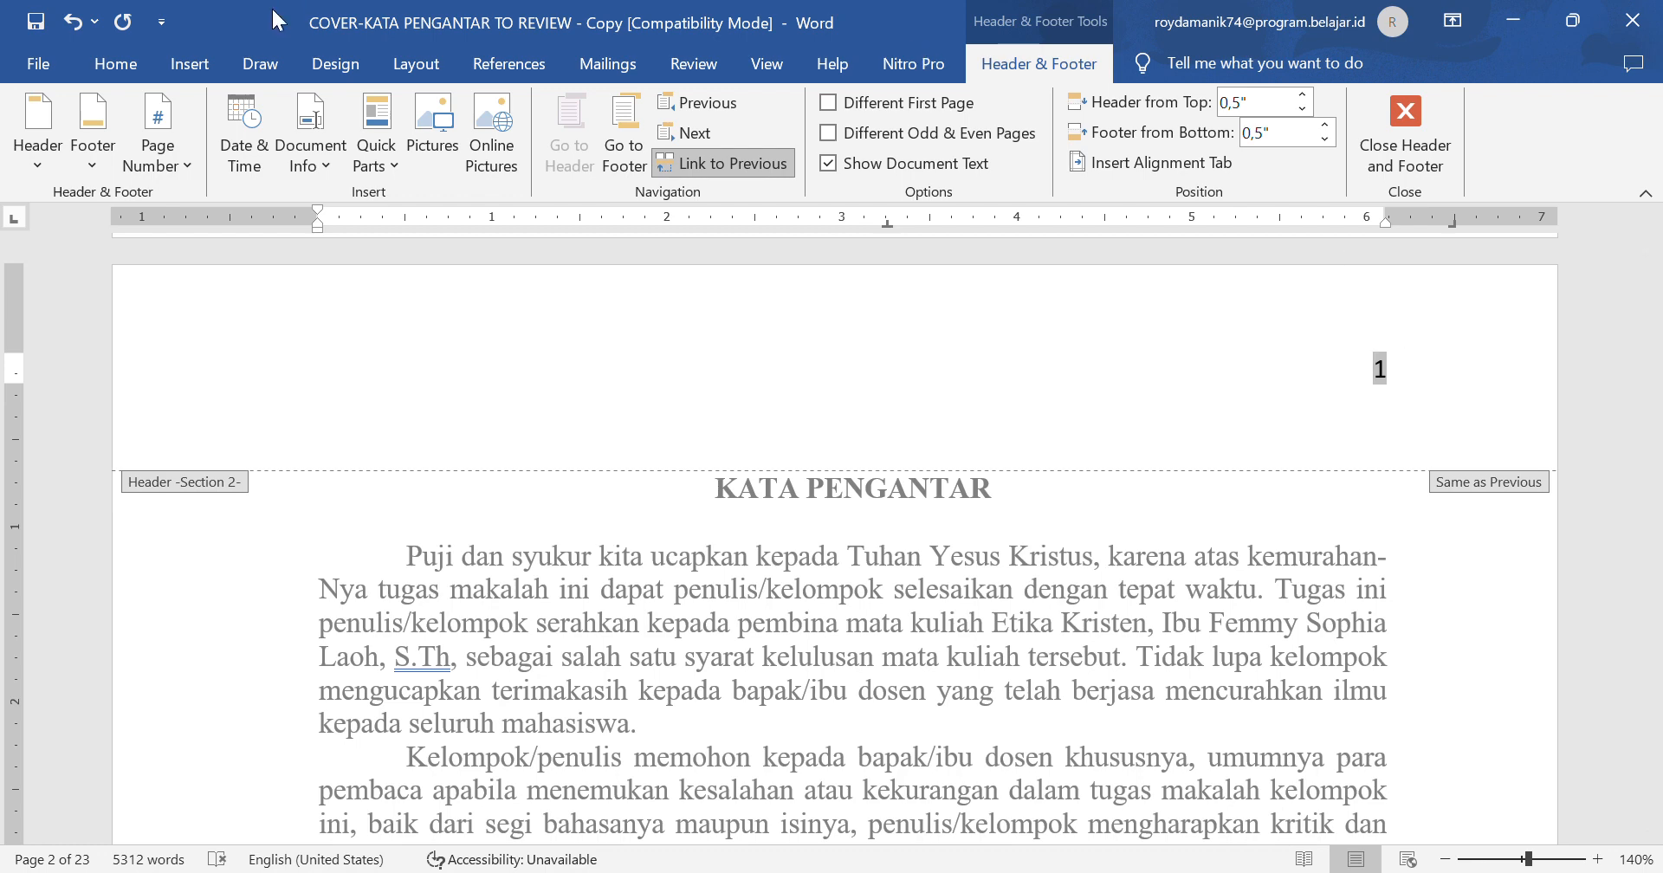
- Set the page number format of the KATA PENGANTAR section to i, ii, iii, … and return to the body text
{"action": "left_click", "coordinate": [191, 64]}
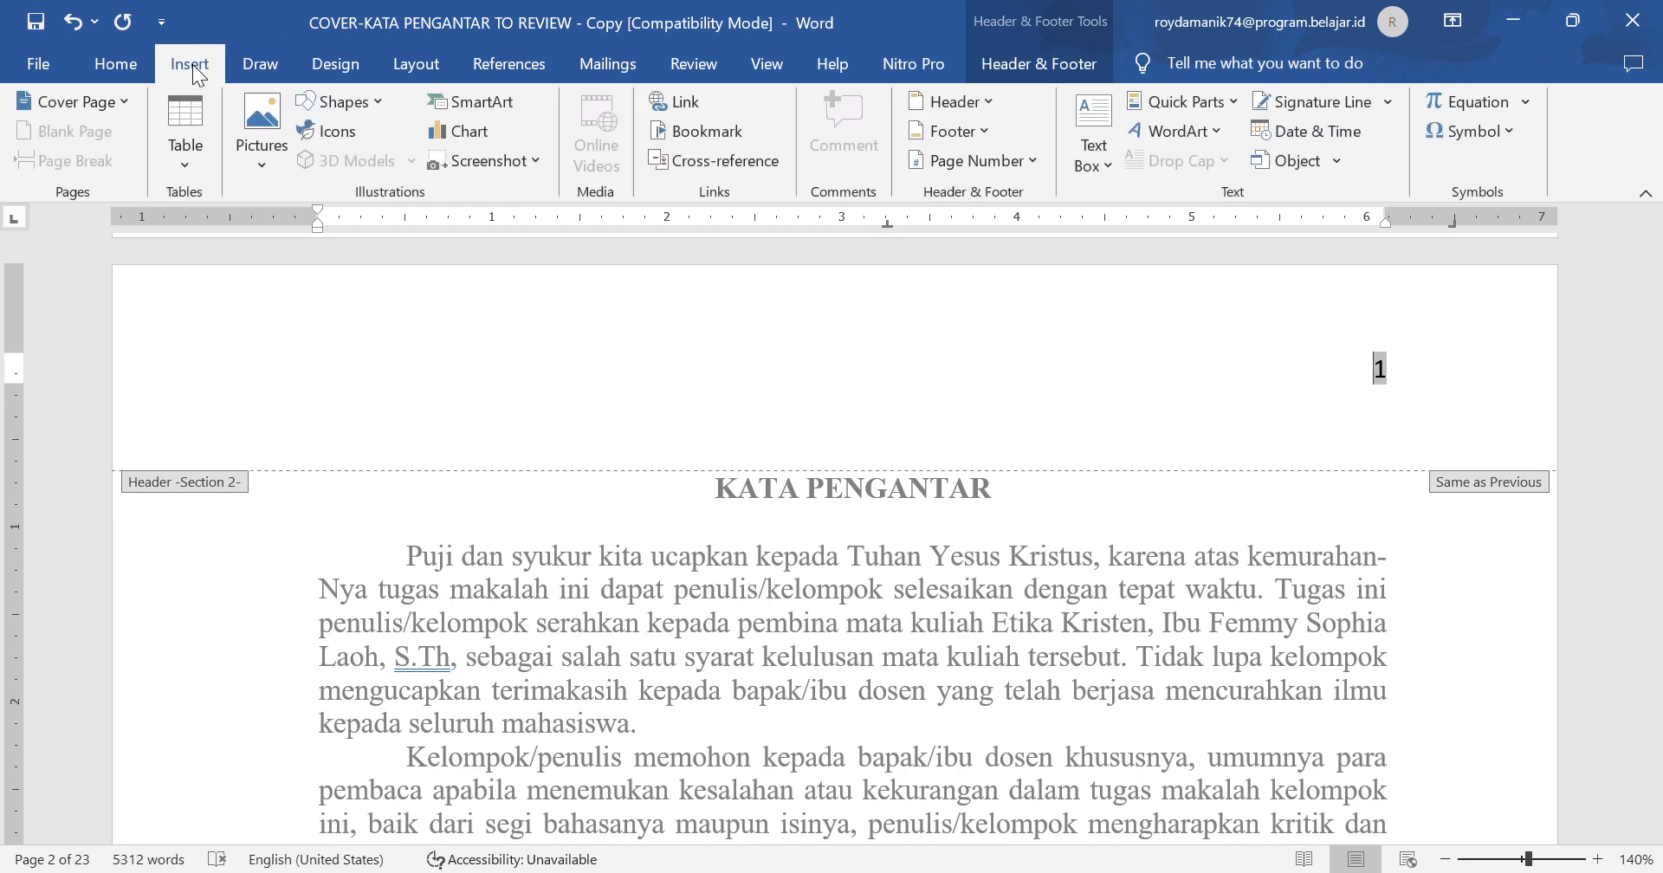
{"action": "left_click", "coordinate": [970, 167]}
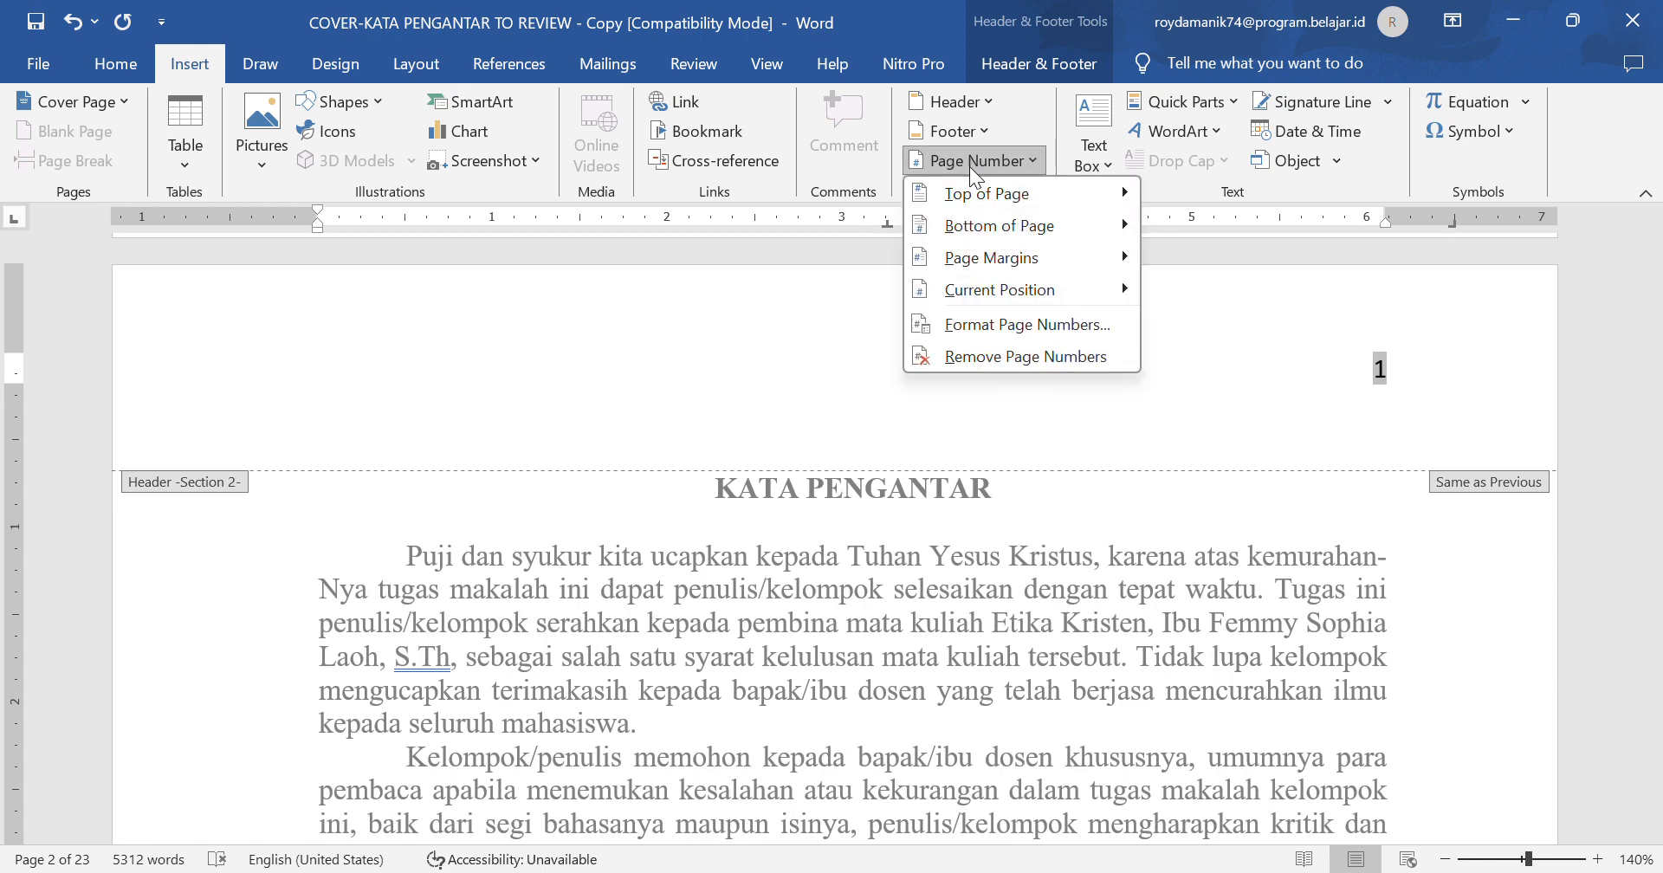
{"action": "left_click", "coordinate": [1016, 329]}
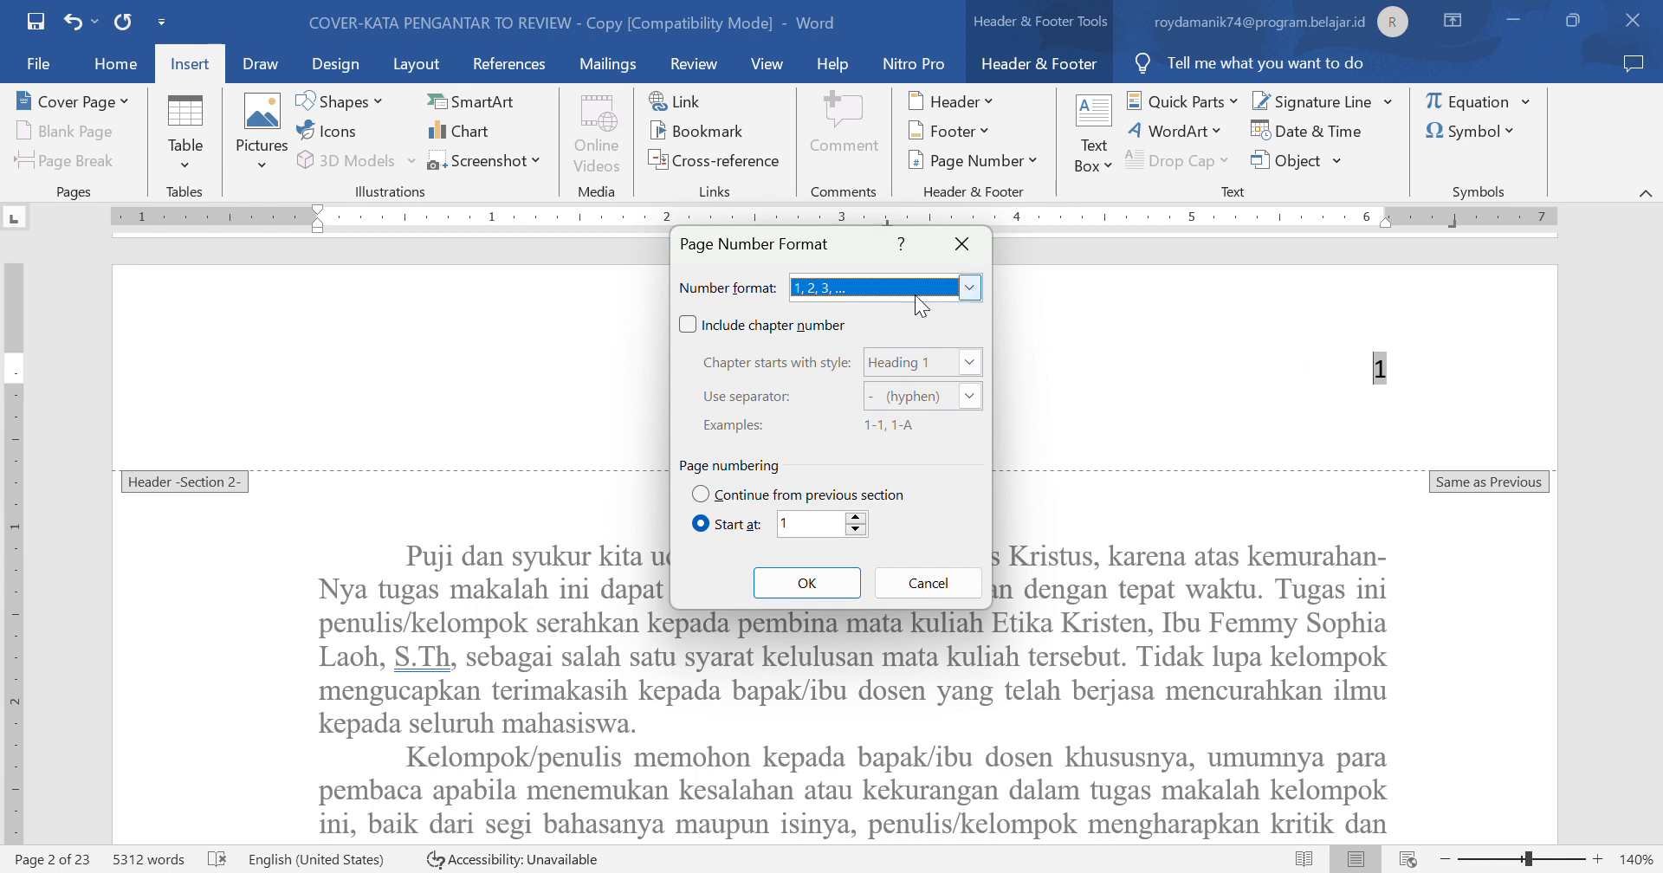
{"action": "left_click", "coordinate": [969, 287]}
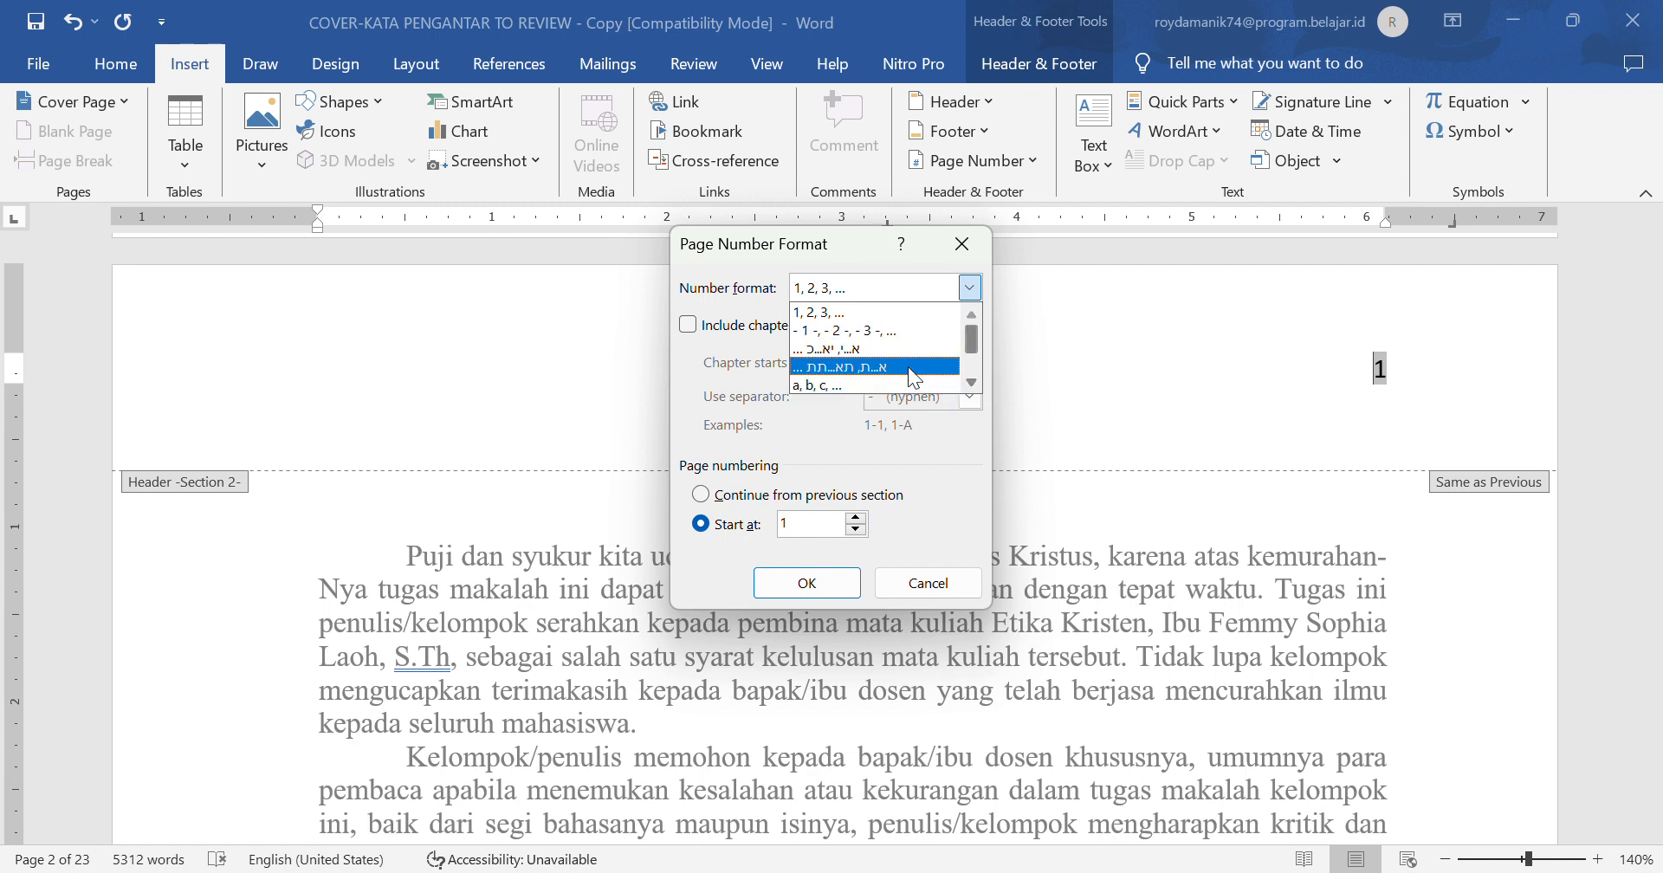
{"action": "left_click", "coordinate": [971, 383]}
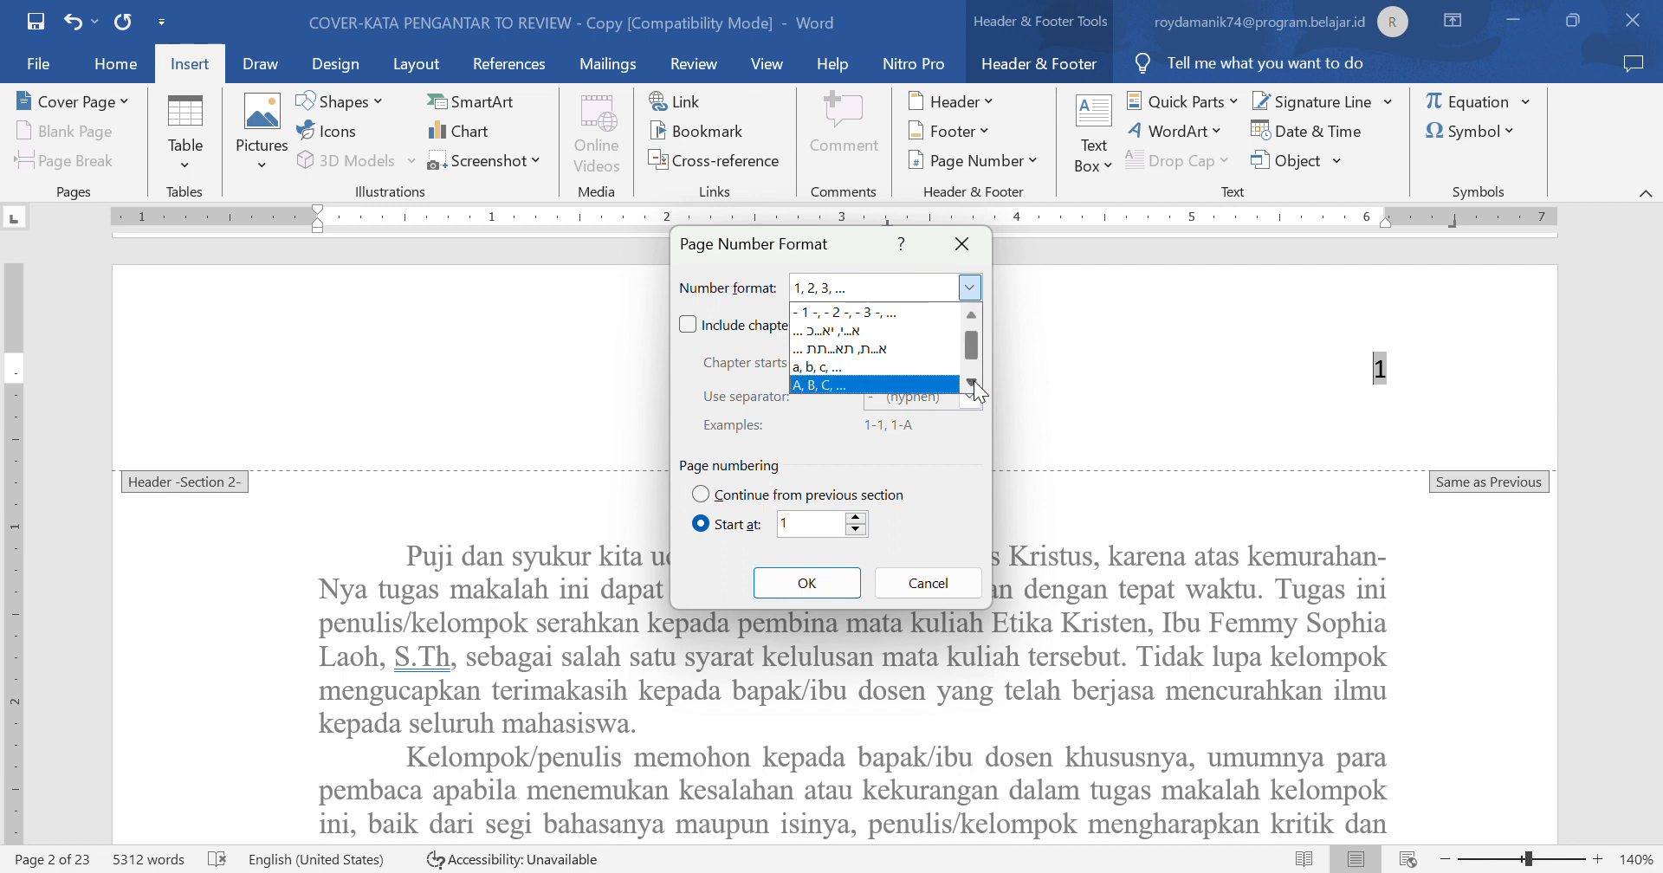
{"action": "left_click", "coordinate": [971, 384]}
{"action": "left_click", "coordinate": [971, 385]}
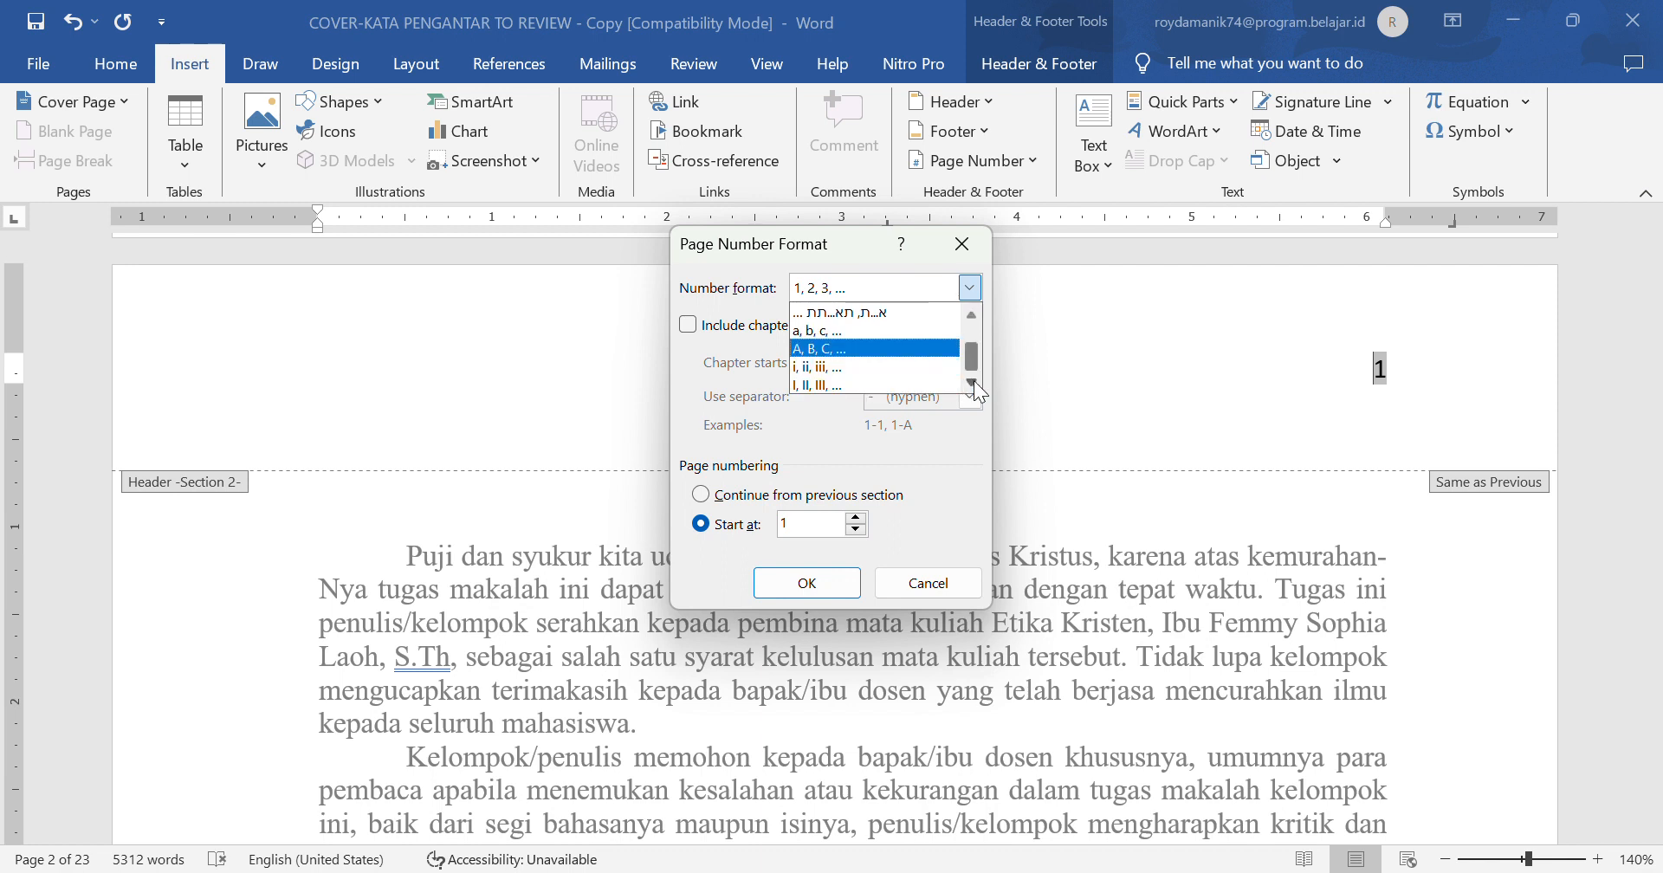
{"action": "left_click", "coordinate": [816, 371]}
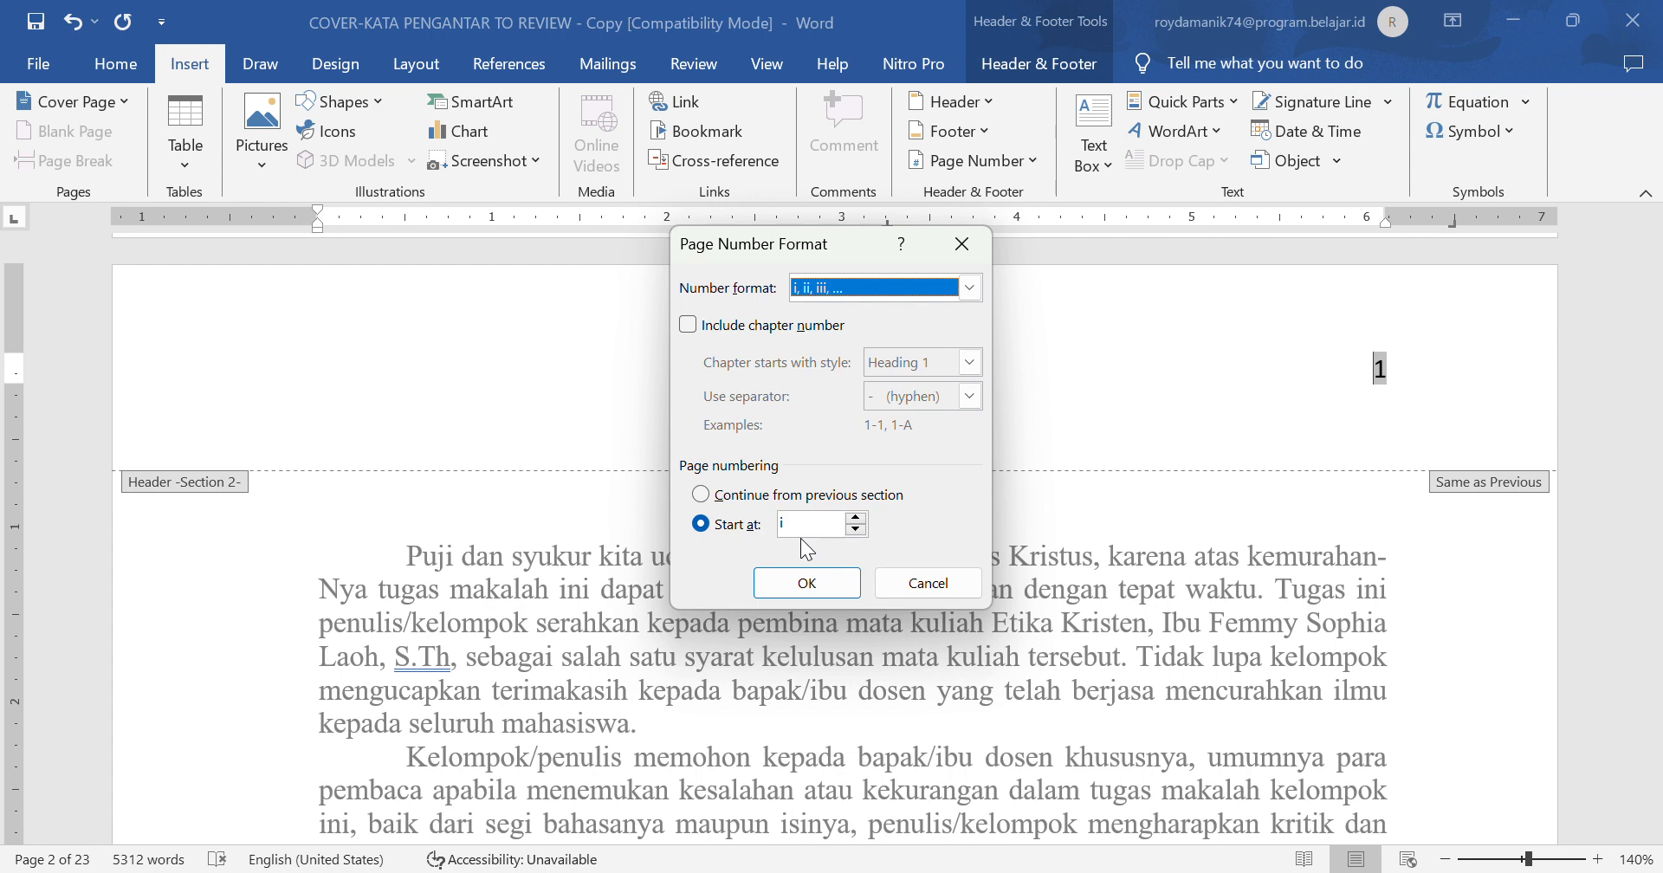
{"action": "left_click", "coordinate": [817, 585]}
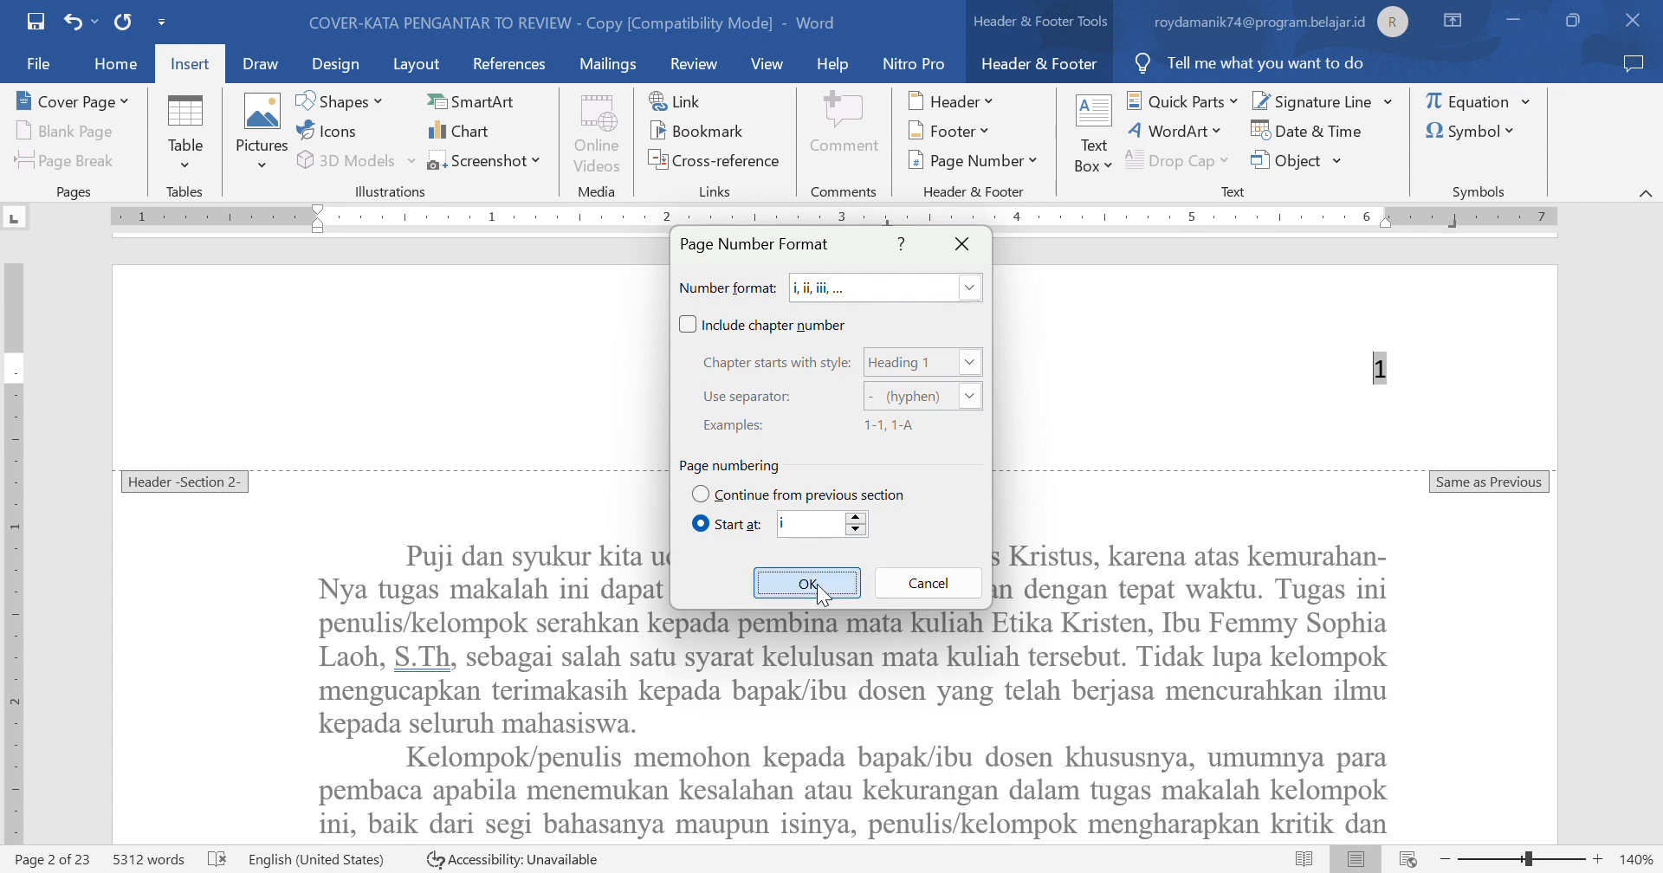
{"action": "double_click", "coordinate": [1340, 575]}
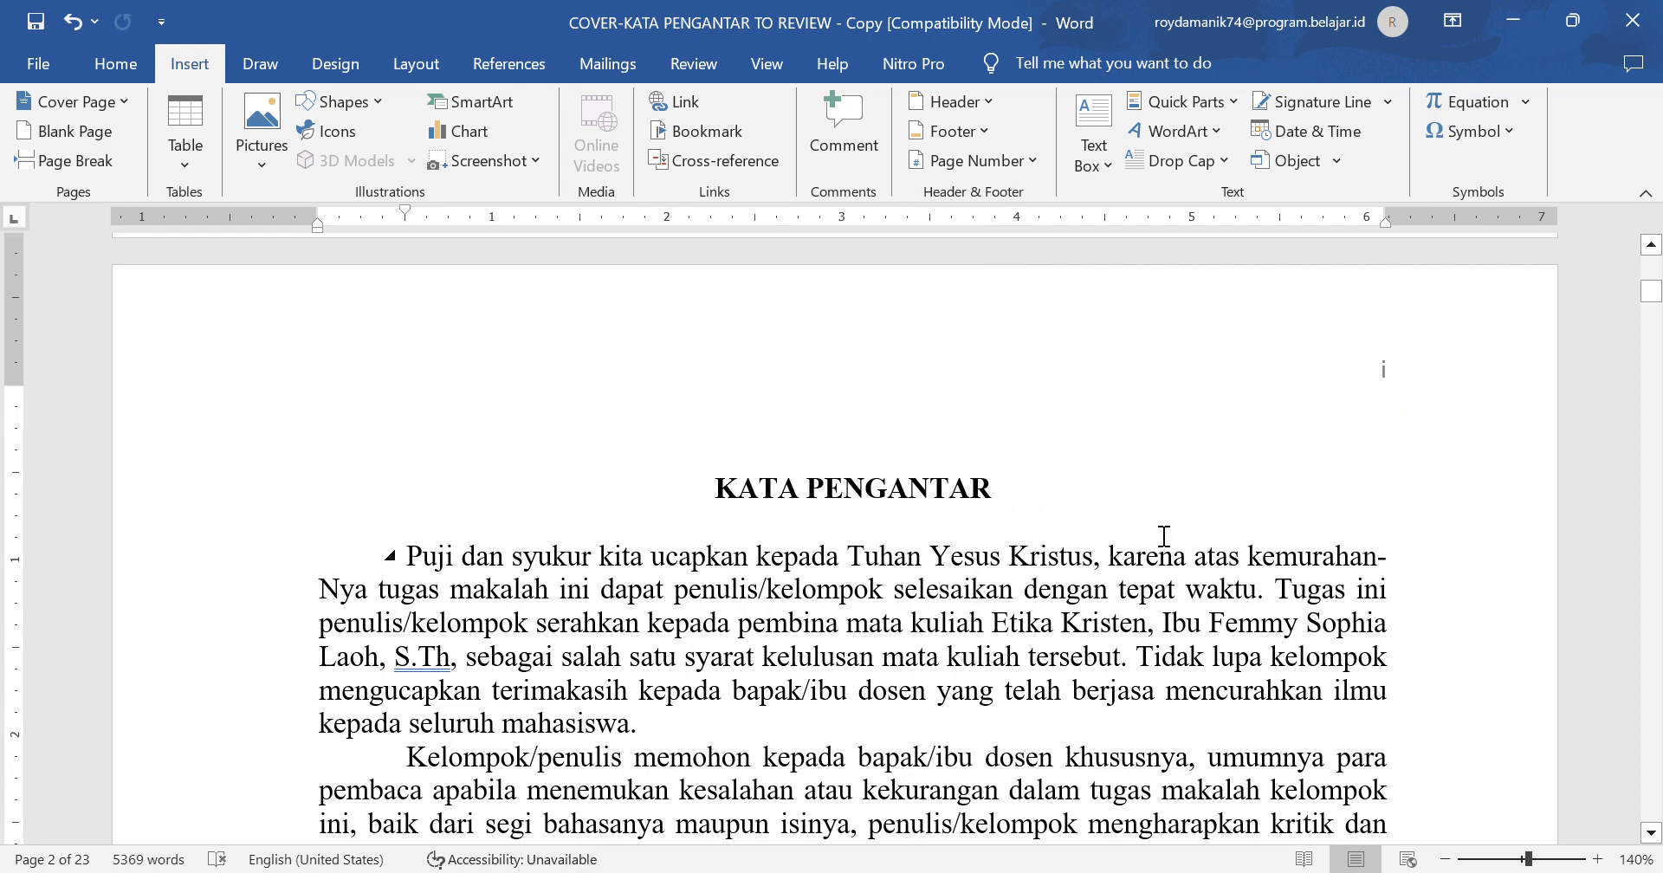
- Insert a Next Page section break directly before the BAB I PENDAHULUAN heading
{"action": "scroll", "coordinate": [1164, 536], "scroll_direction": "down", "scroll_amount": 8}
{"action": "scroll", "coordinate": [1164, 536], "scroll_direction": "down", "scroll_amount": 8}
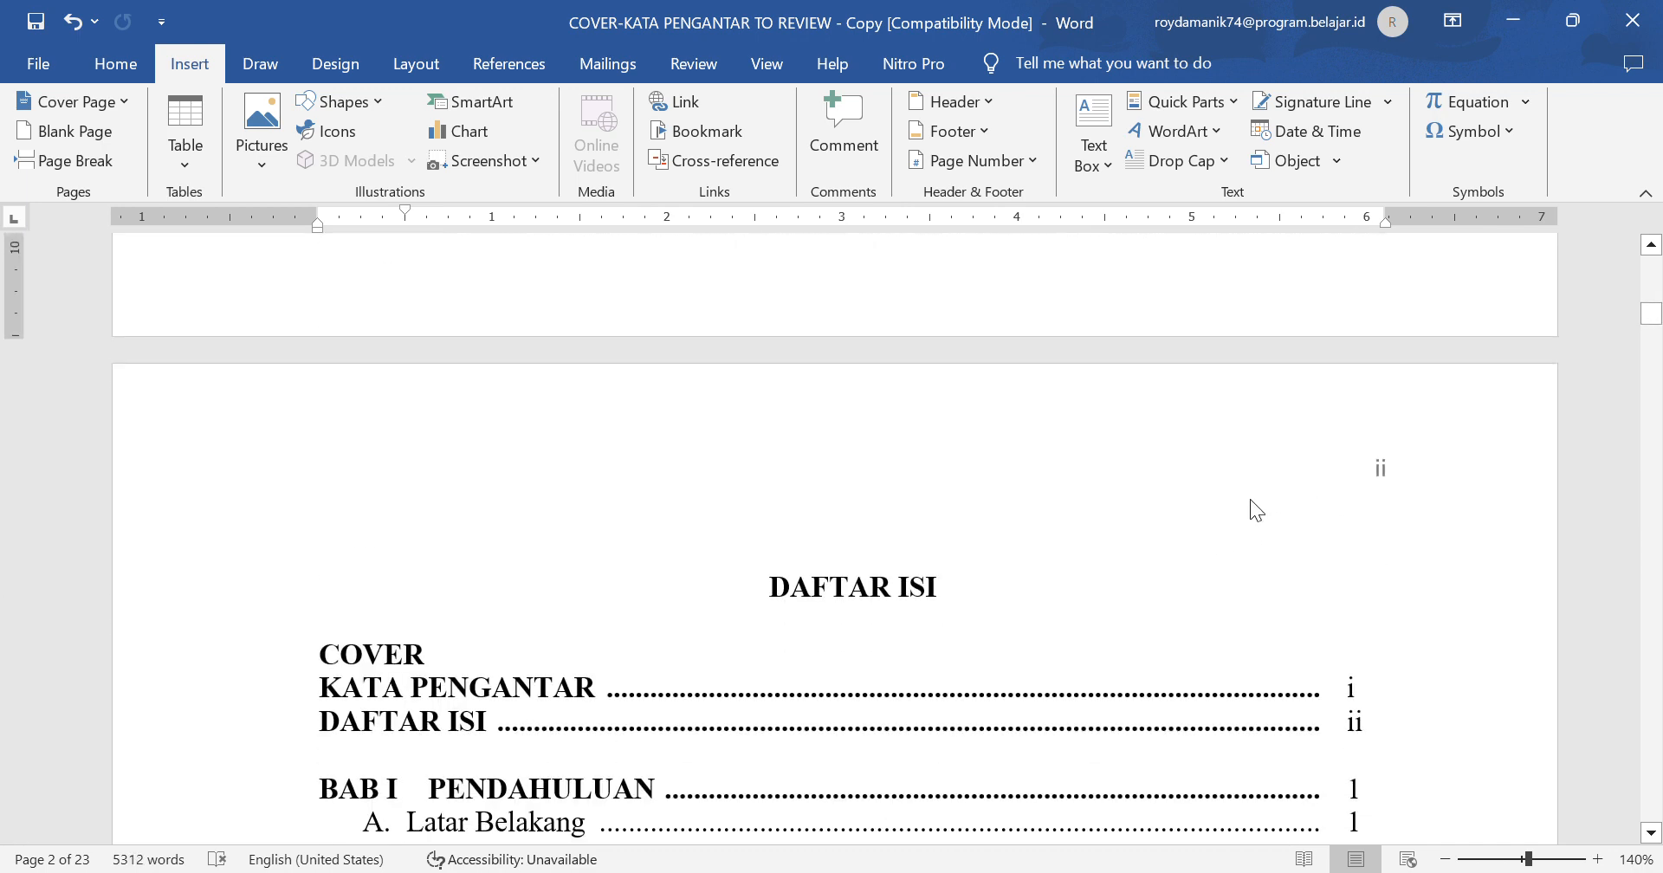
{"action": "scroll", "coordinate": [1088, 520], "scroll_direction": "down", "scroll_amount": 7}
{"action": "scroll", "coordinate": [1089, 520], "scroll_direction": "down", "scroll_amount": 10}
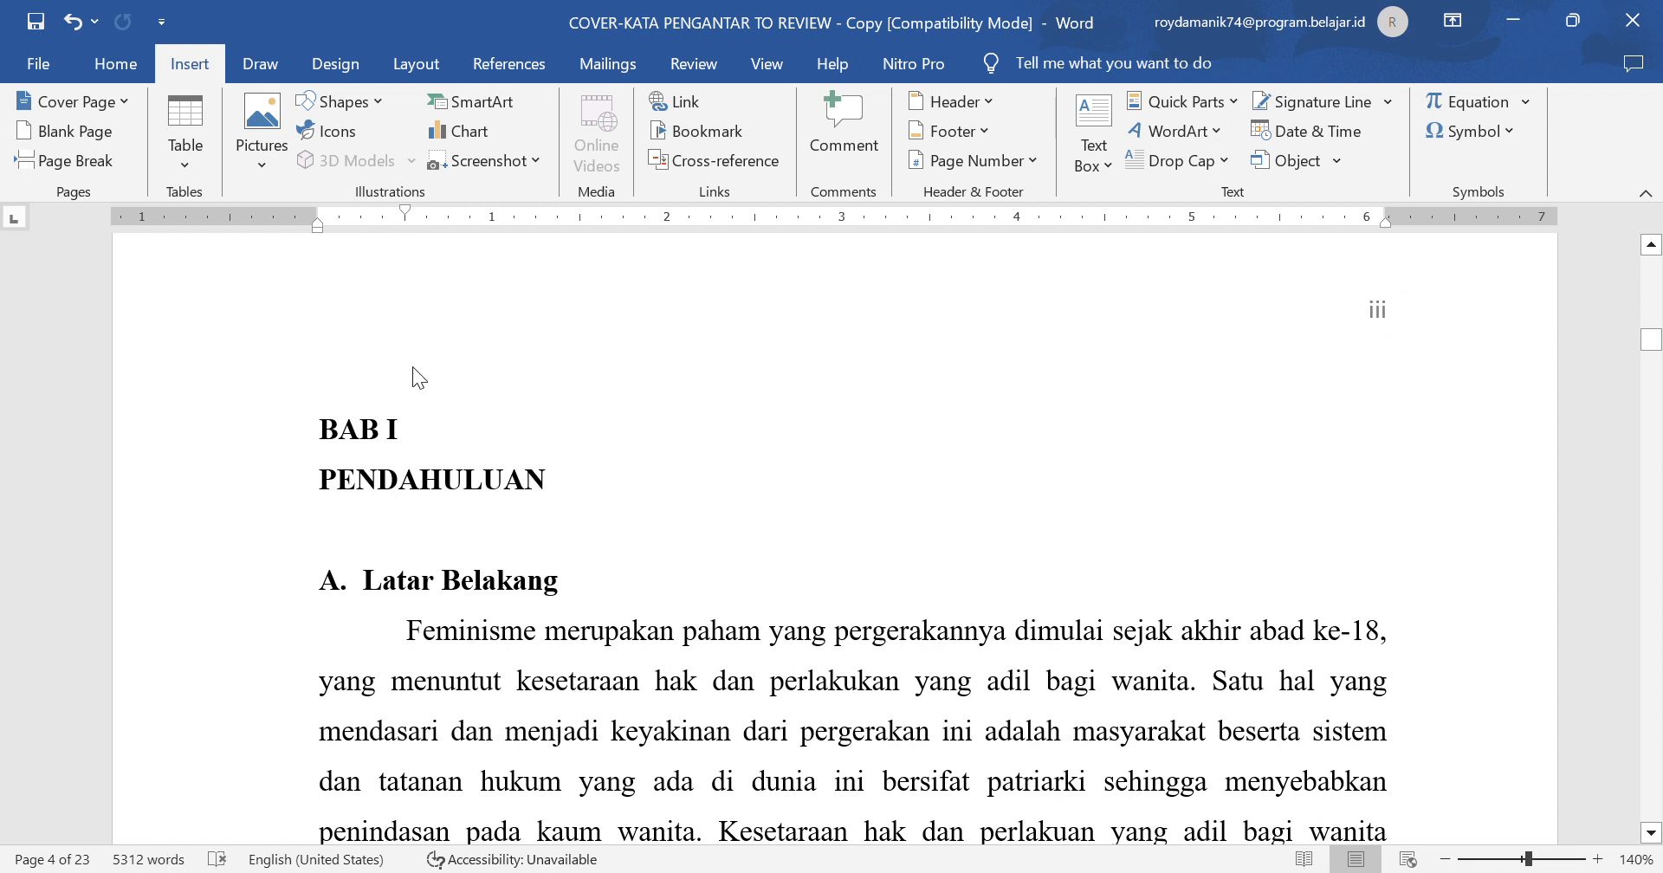
{"action": "left_click", "coordinate": [316, 433]}
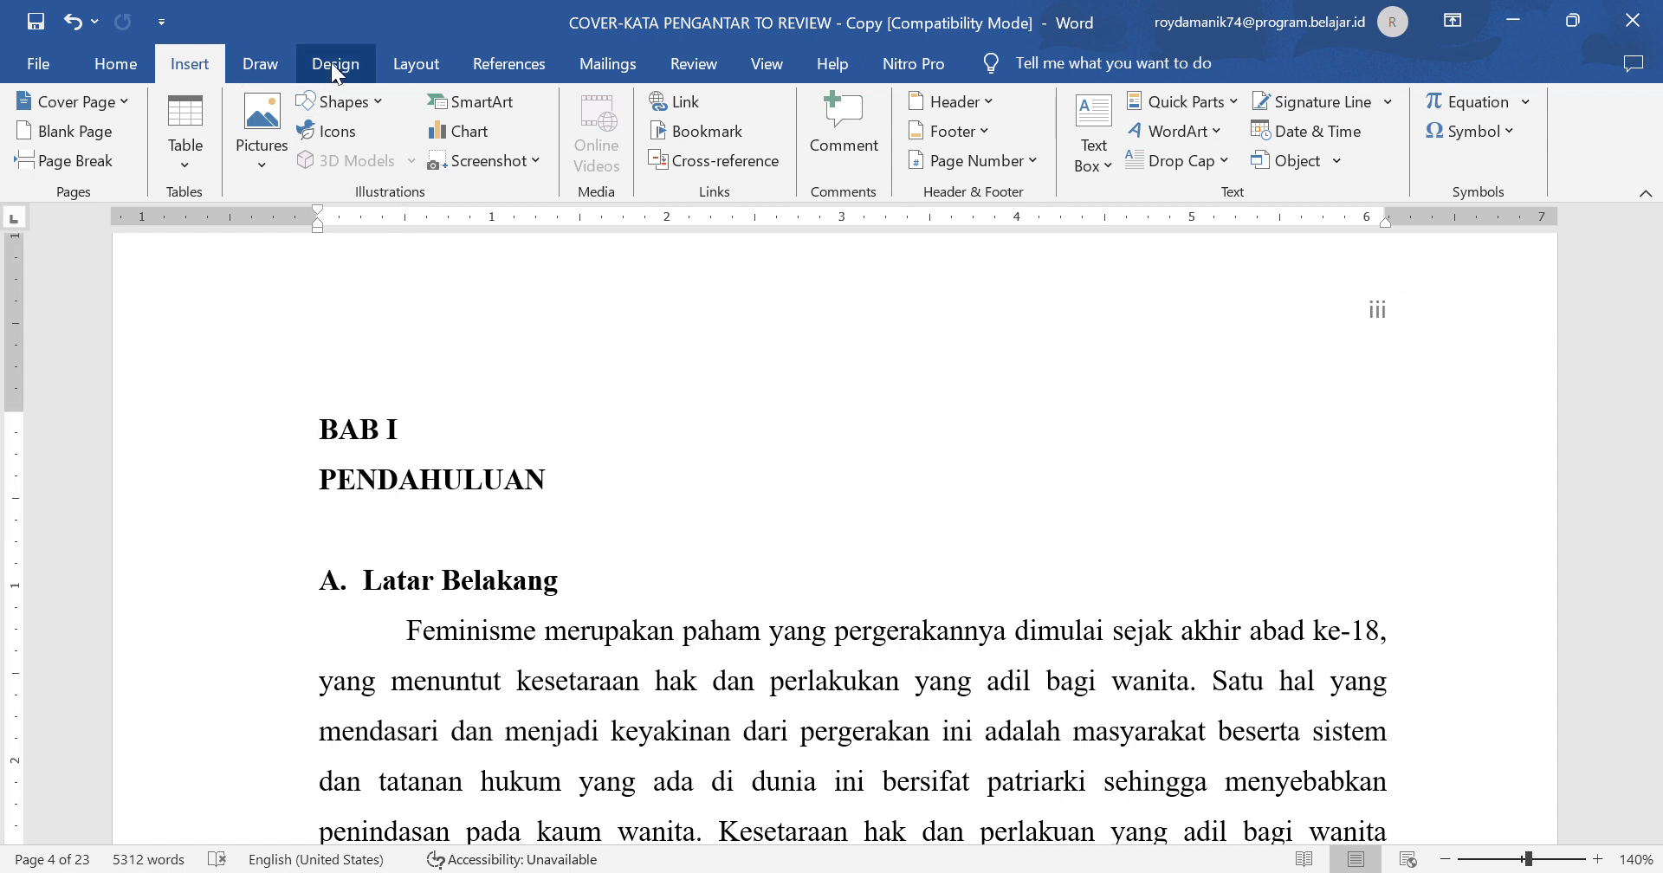
{"action": "left_click", "coordinate": [397, 55]}
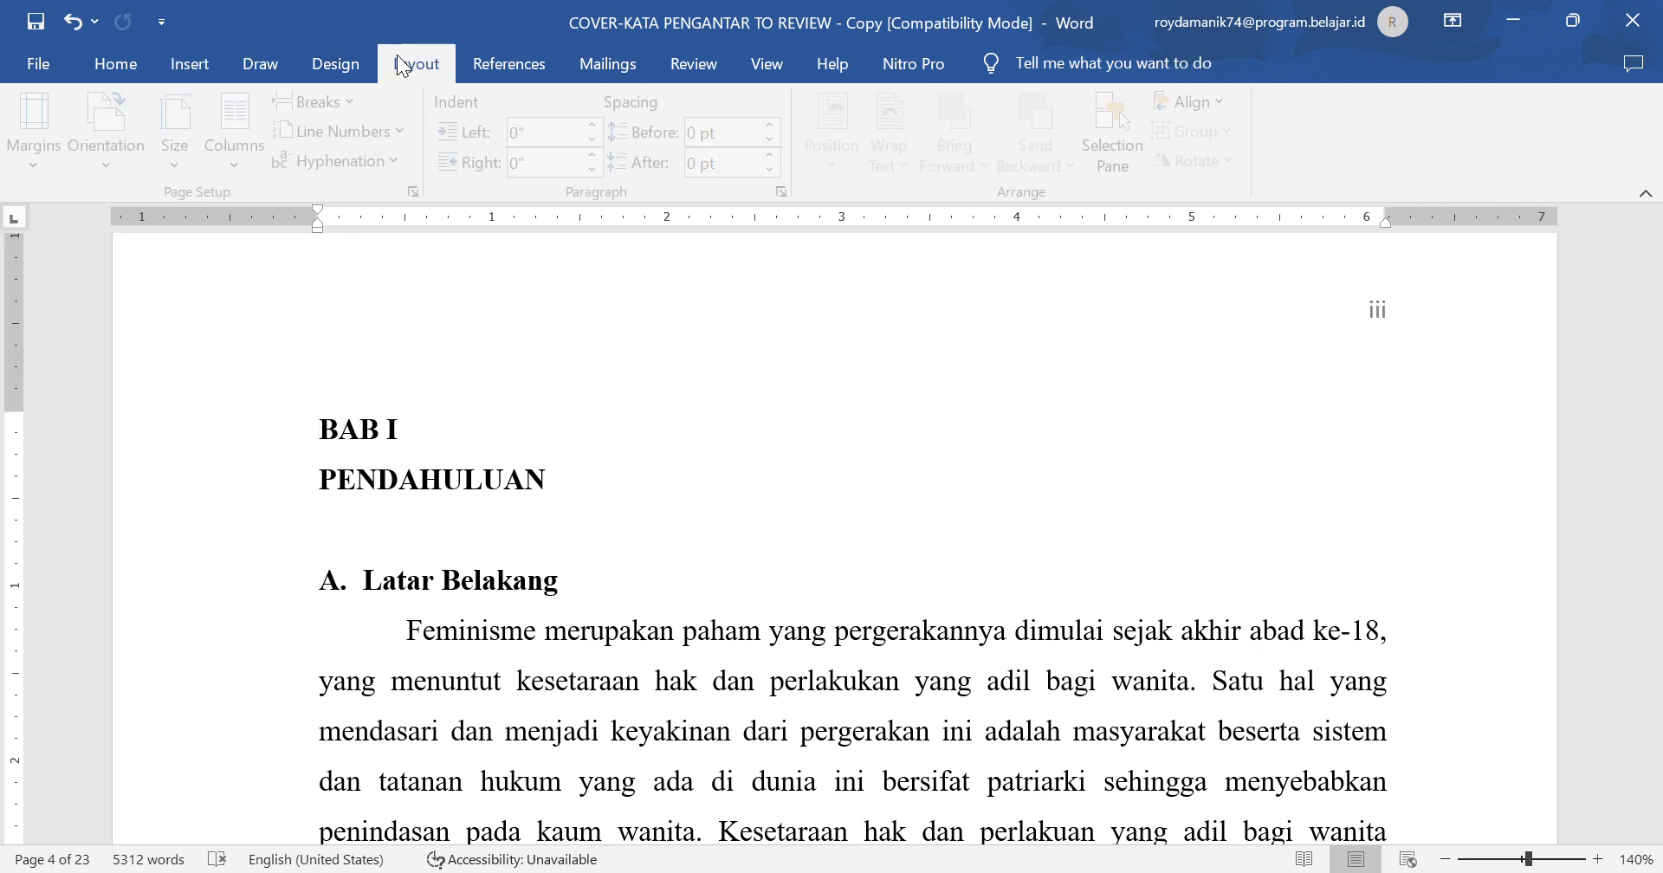
{"action": "left_click", "coordinate": [334, 103]}
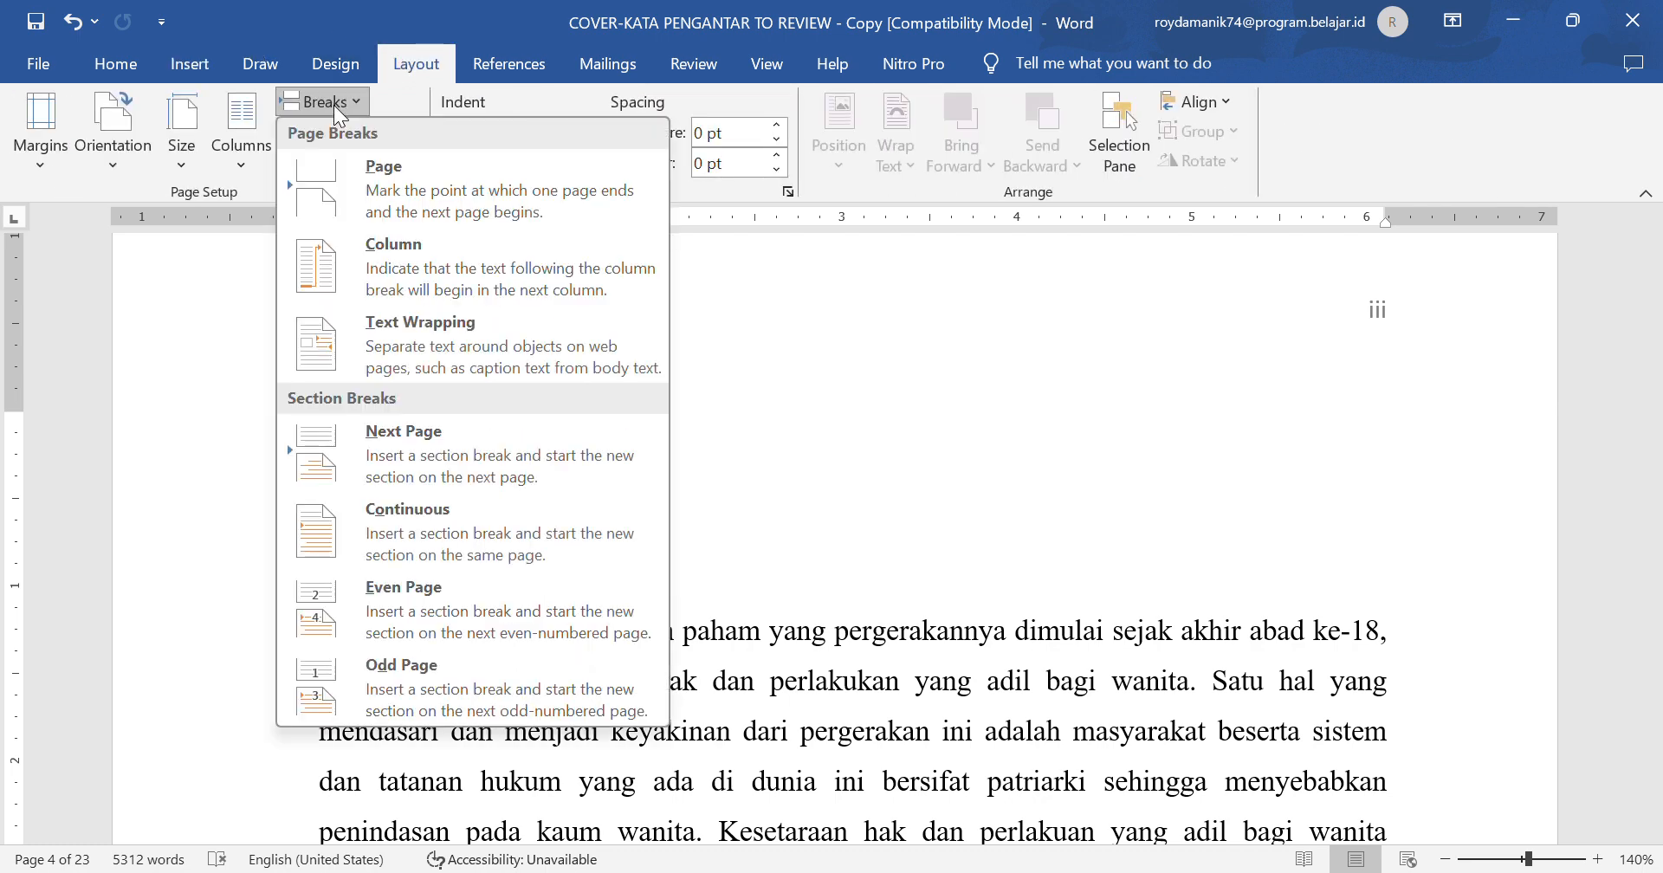
{"action": "left_click", "coordinate": [407, 450]}
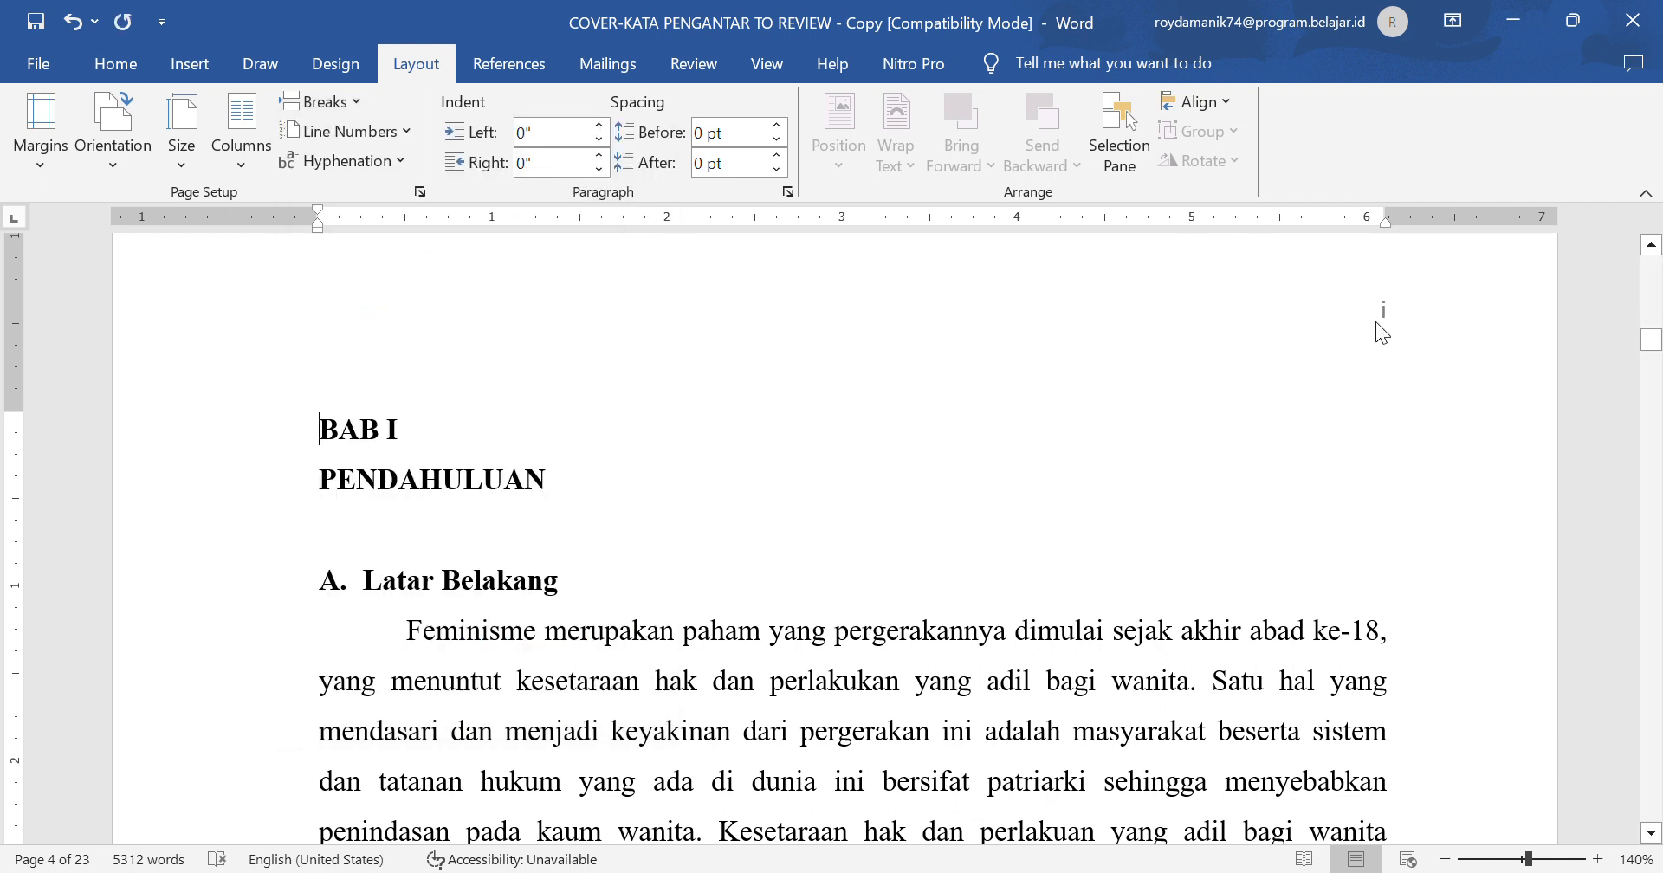
{"action": "left_click", "coordinate": [1113, 636]}
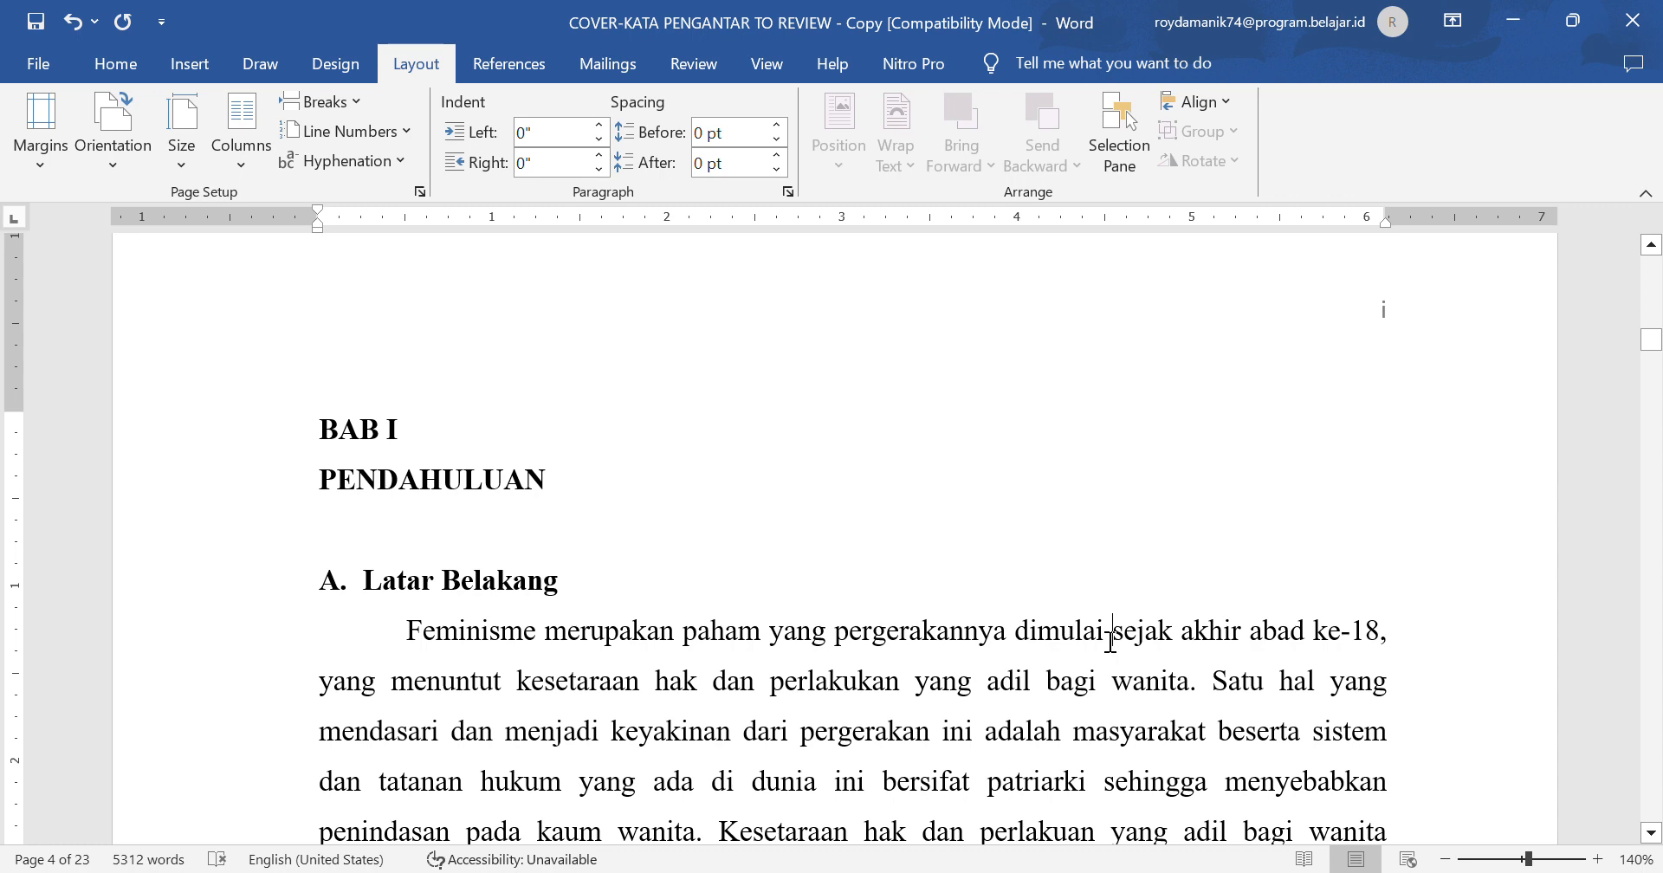
- Set the page number format of the section starting at BAB I to 1, 2, 3, … and return to the body text
{"action": "double_click", "coordinate": [1273, 294]}
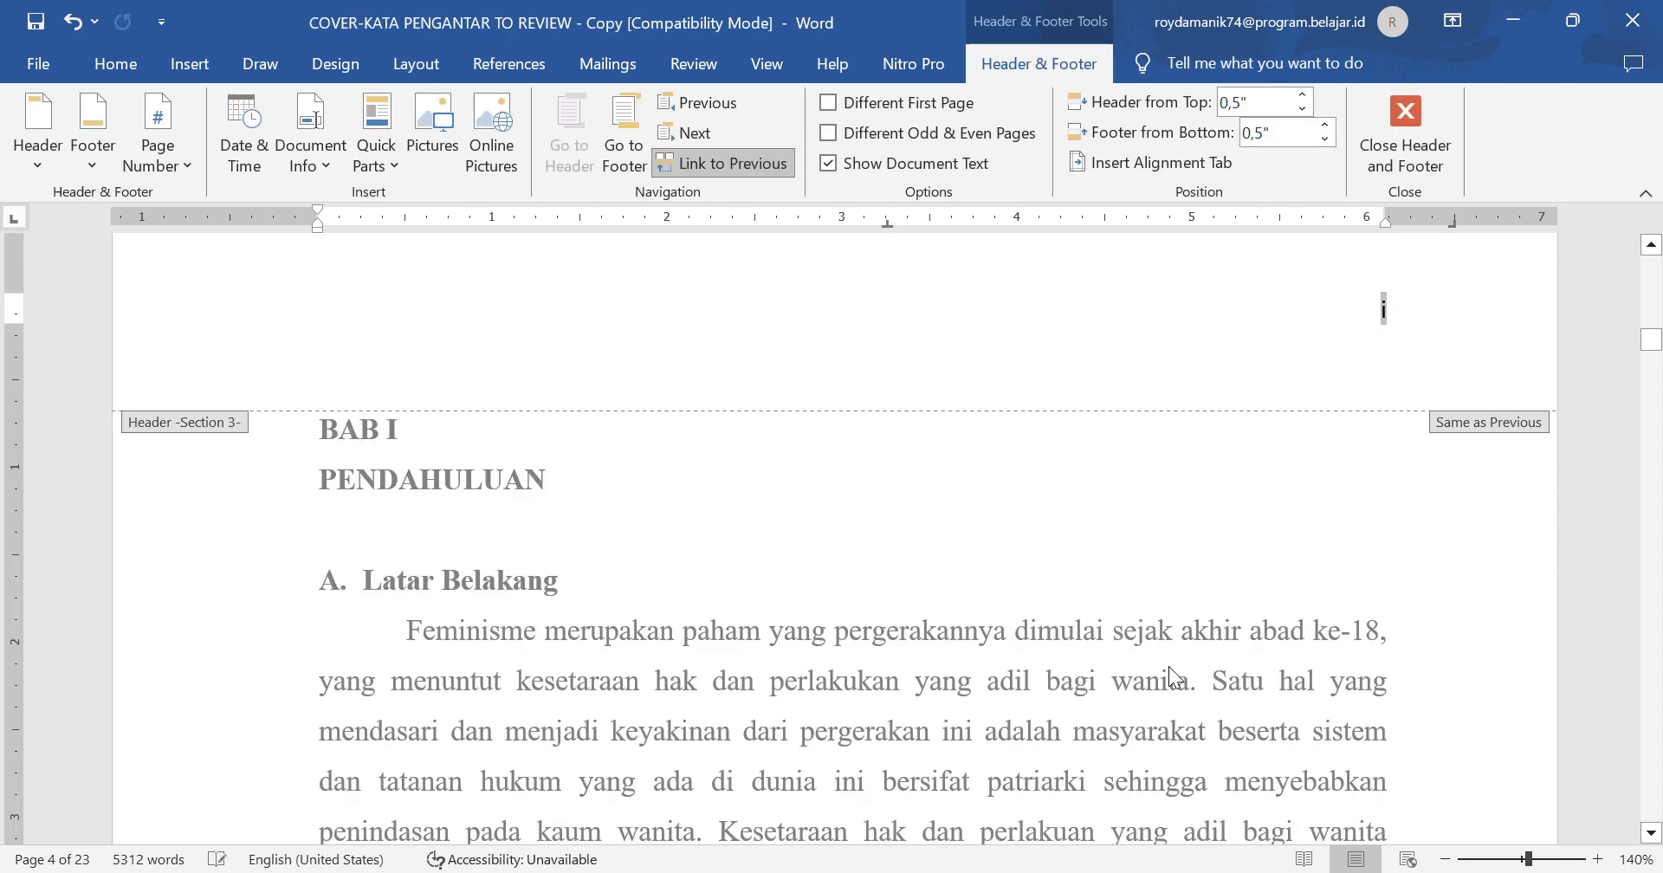
{"action": "double_click", "coordinate": [1249, 305]}
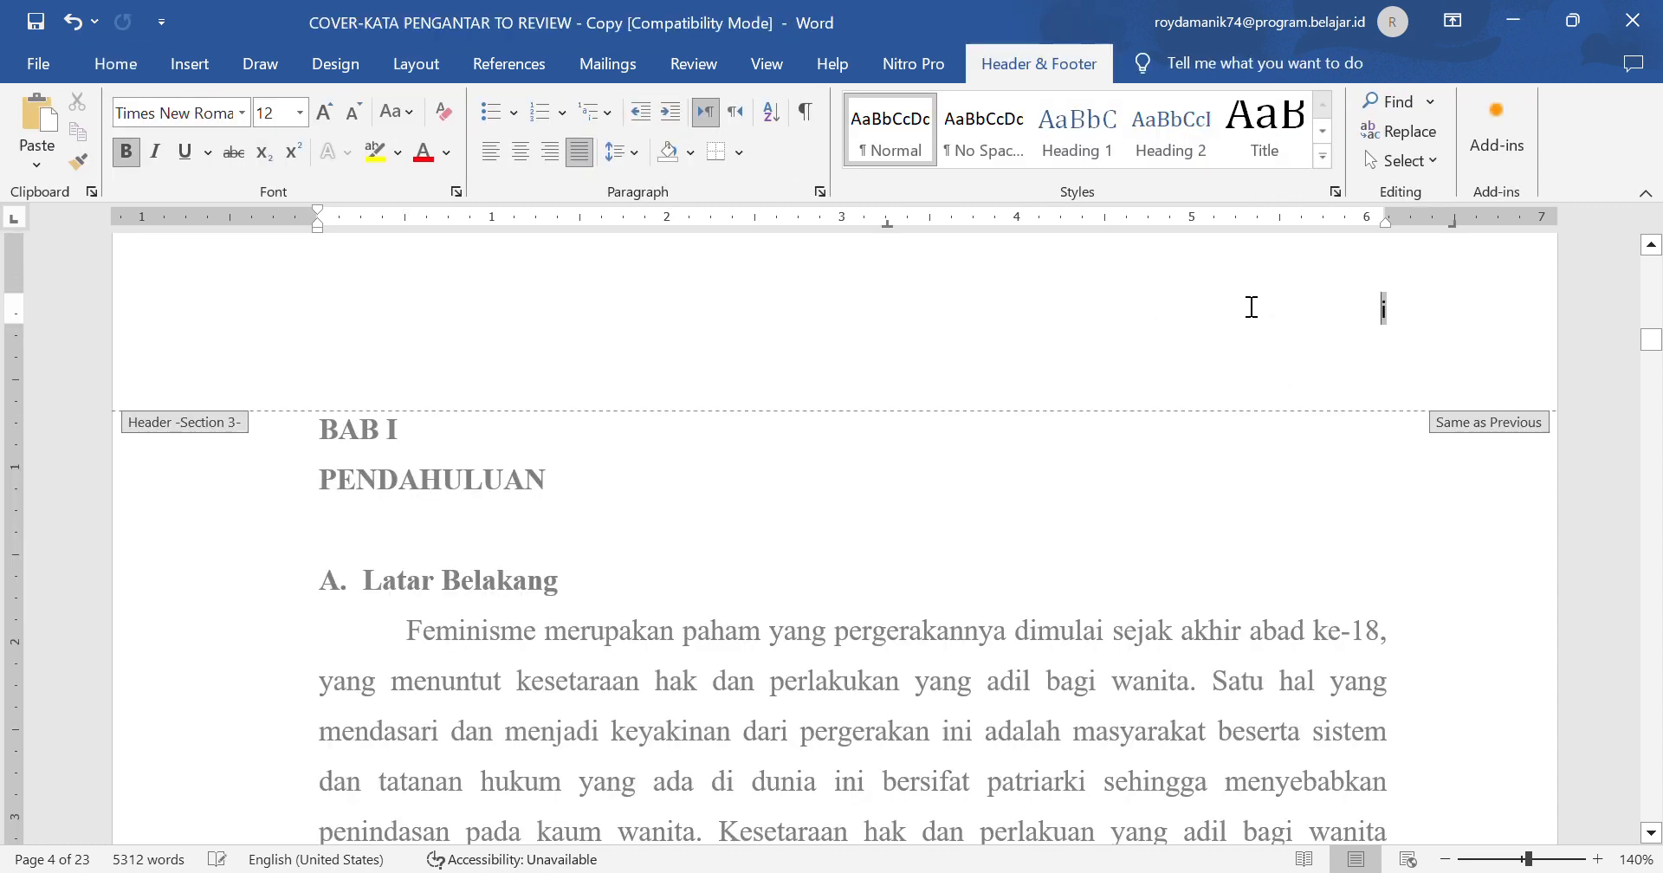
{"action": "left_click", "coordinate": [185, 67]}
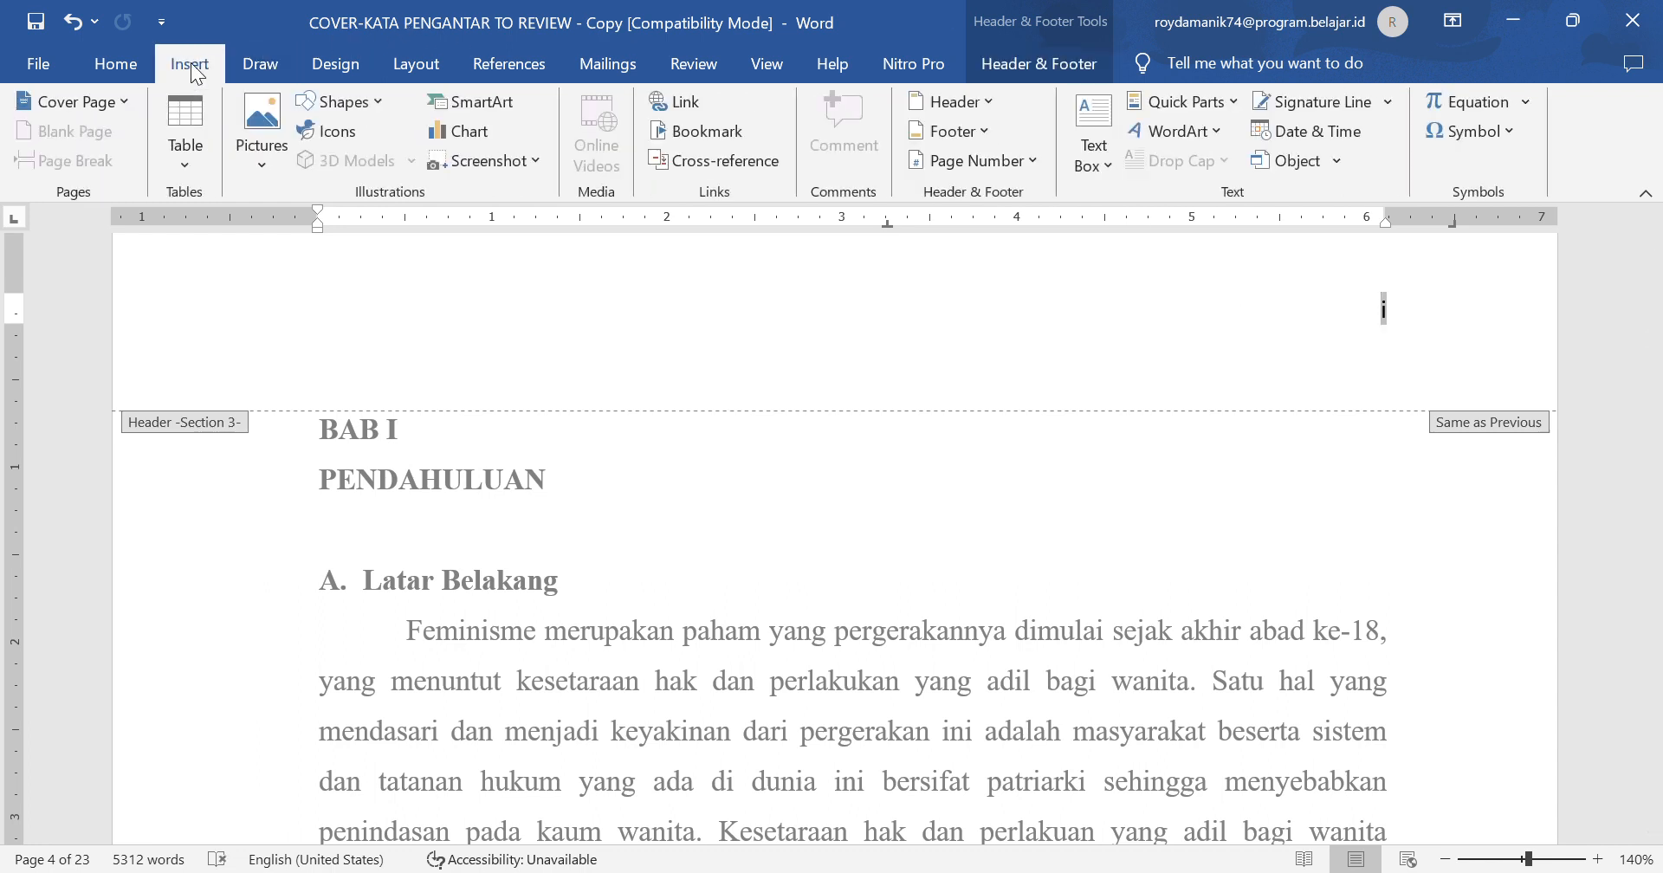
{"action": "left_click", "coordinate": [1015, 163]}
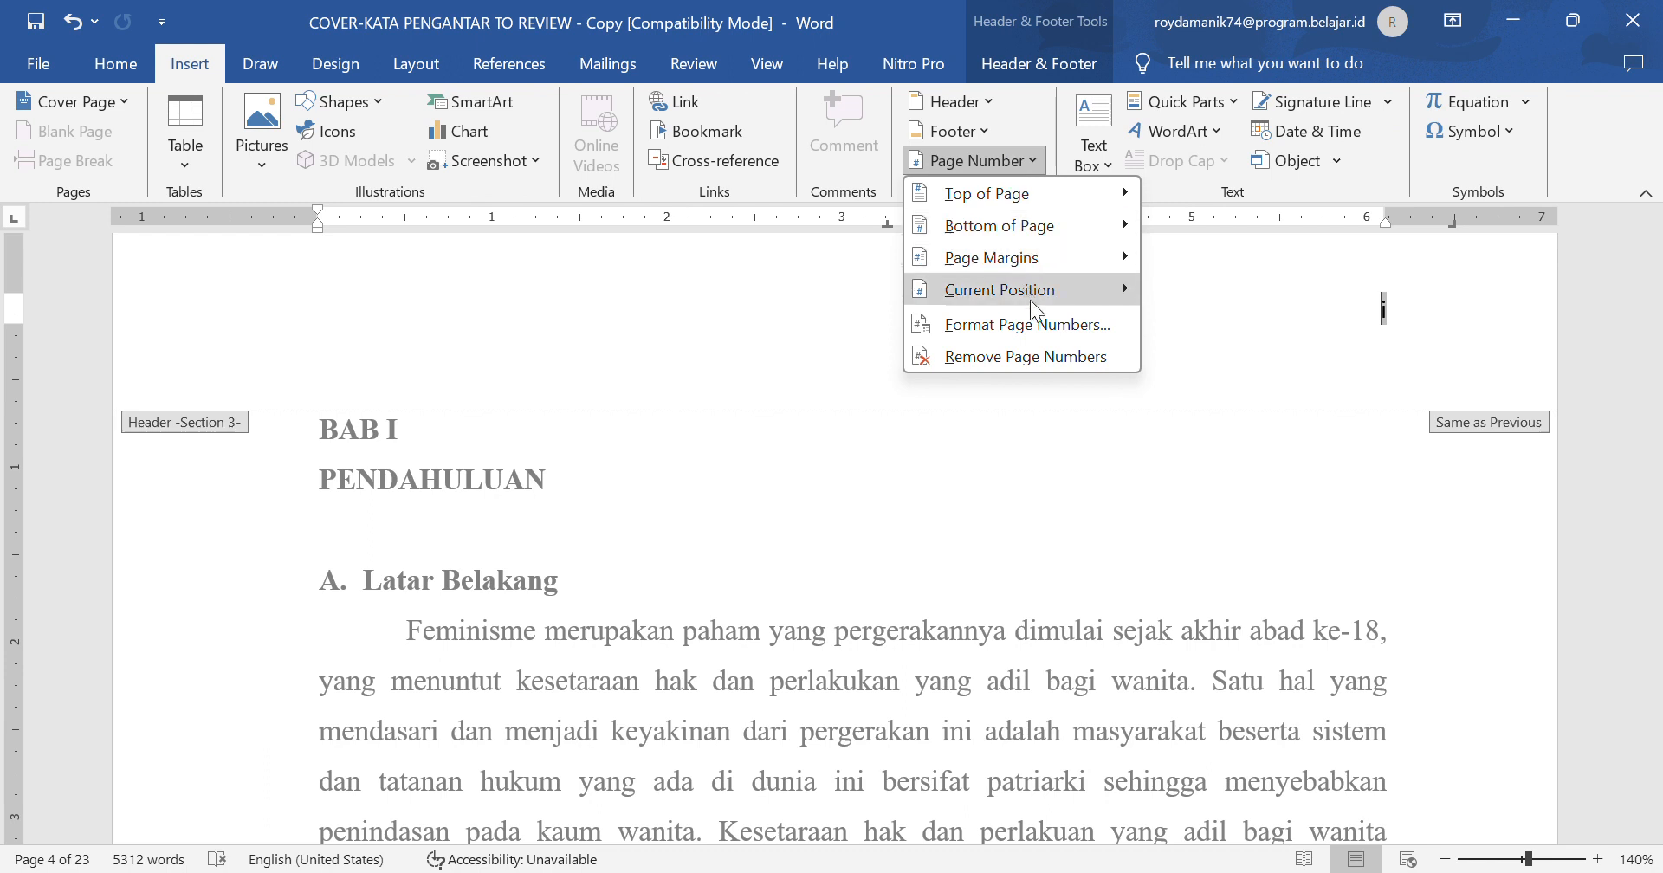
{"action": "left_click", "coordinate": [1046, 325]}
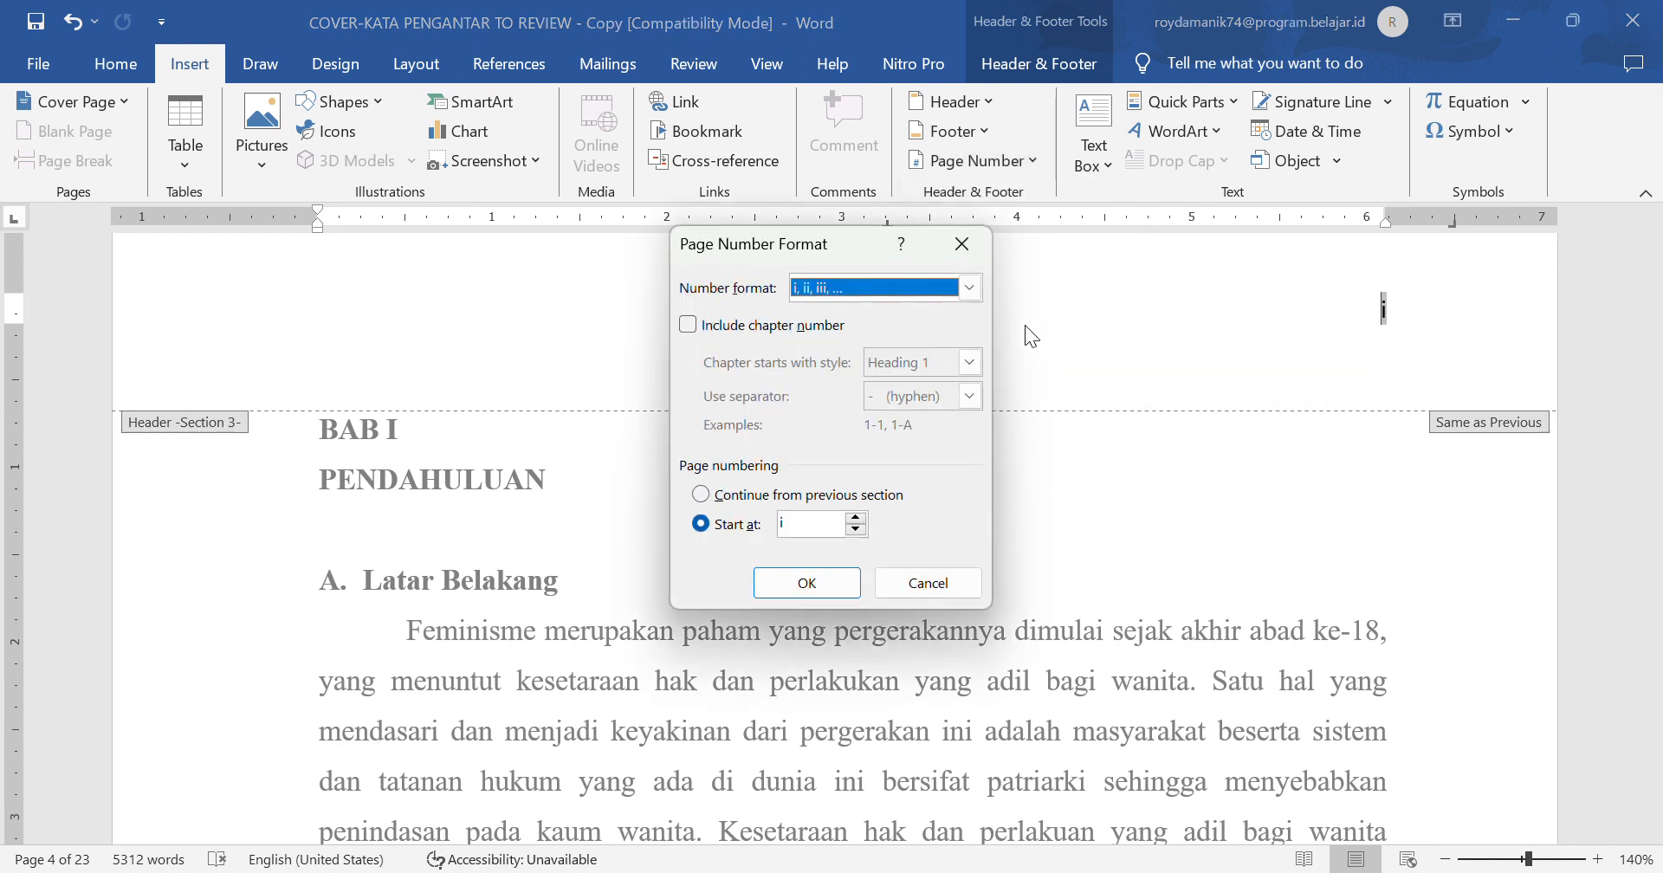
{"action": "left_click", "coordinate": [968, 288]}
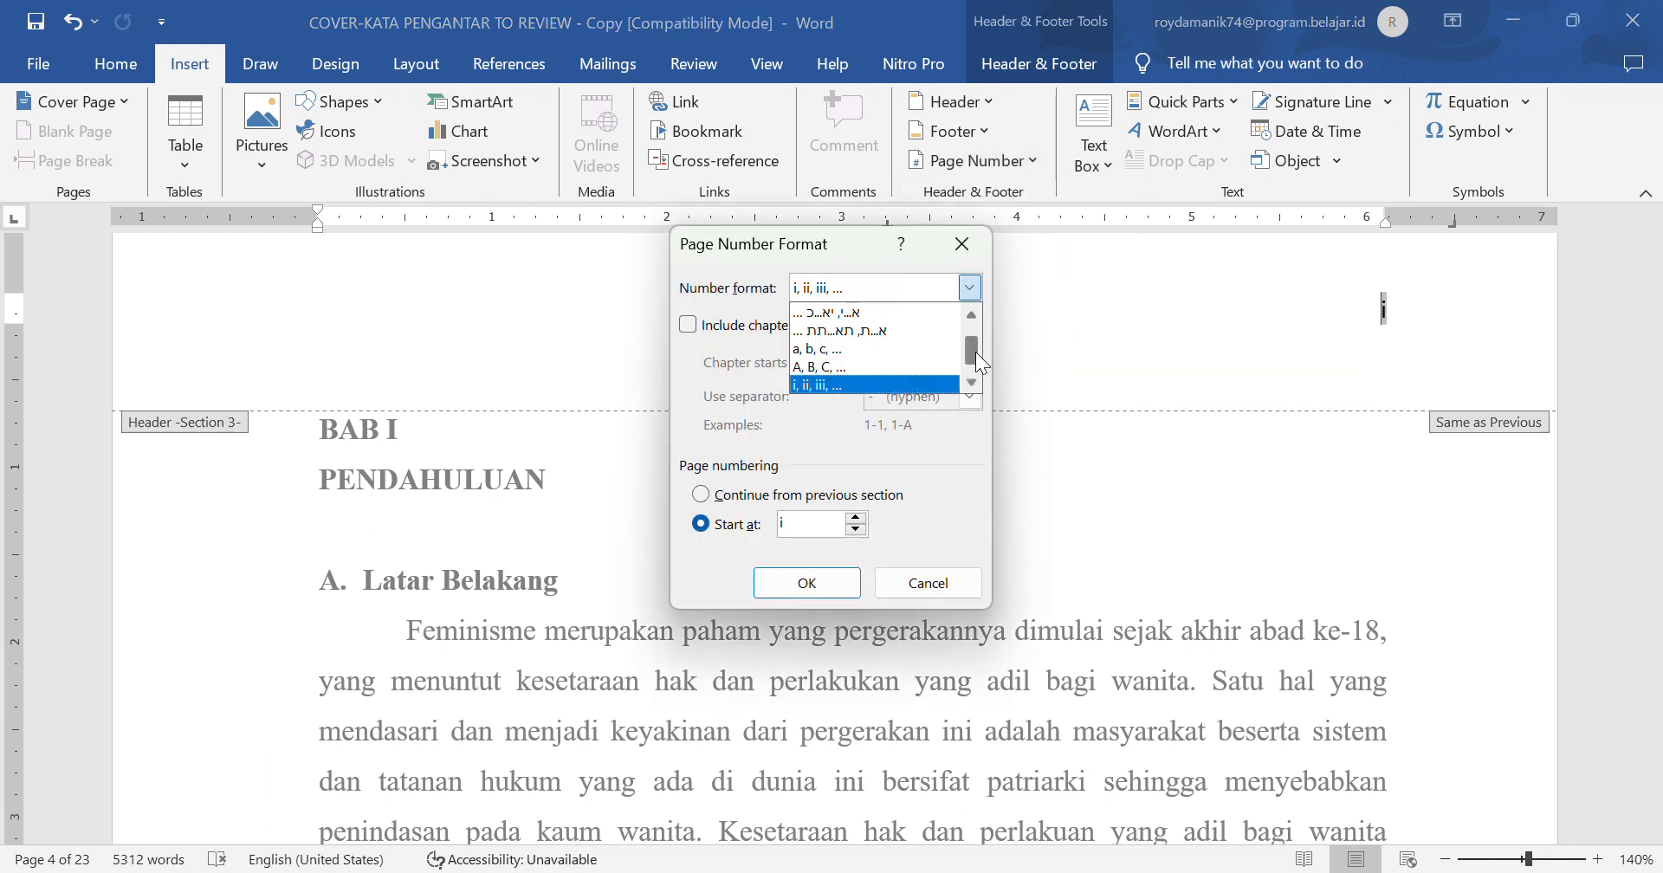
{"action": "left_click_drag", "start_coordinate": [976, 352], "coordinate": [980, 305]}
{"action": "left_click", "coordinate": [897, 305]}
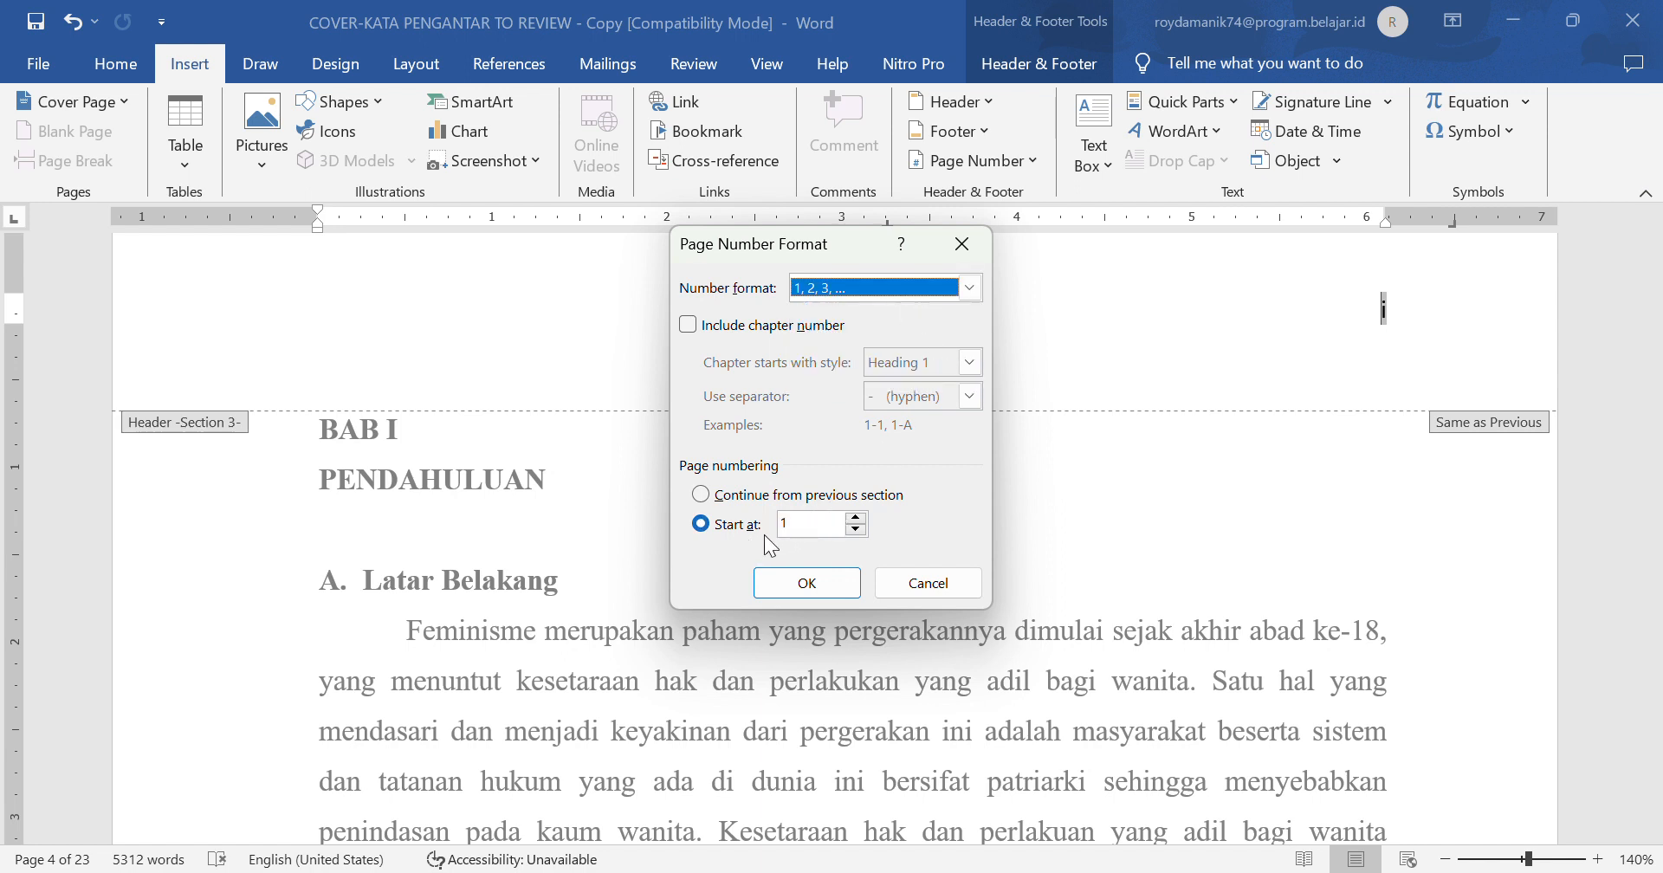
{"action": "left_click", "coordinate": [828, 591]}
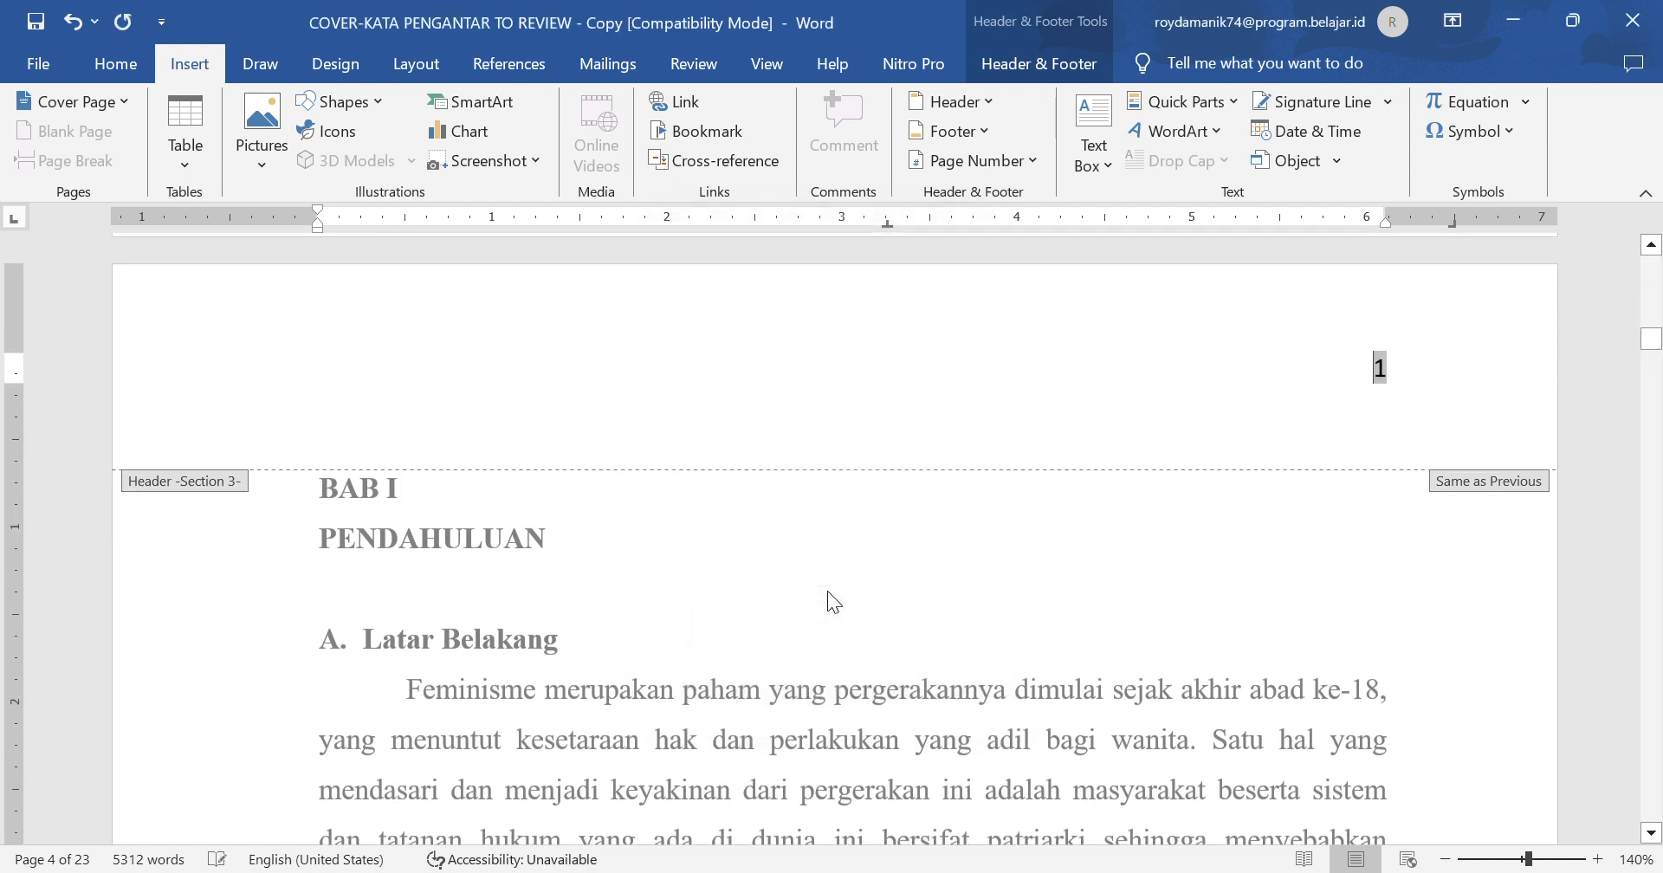
{"action": "double_click", "coordinate": [1227, 594]}
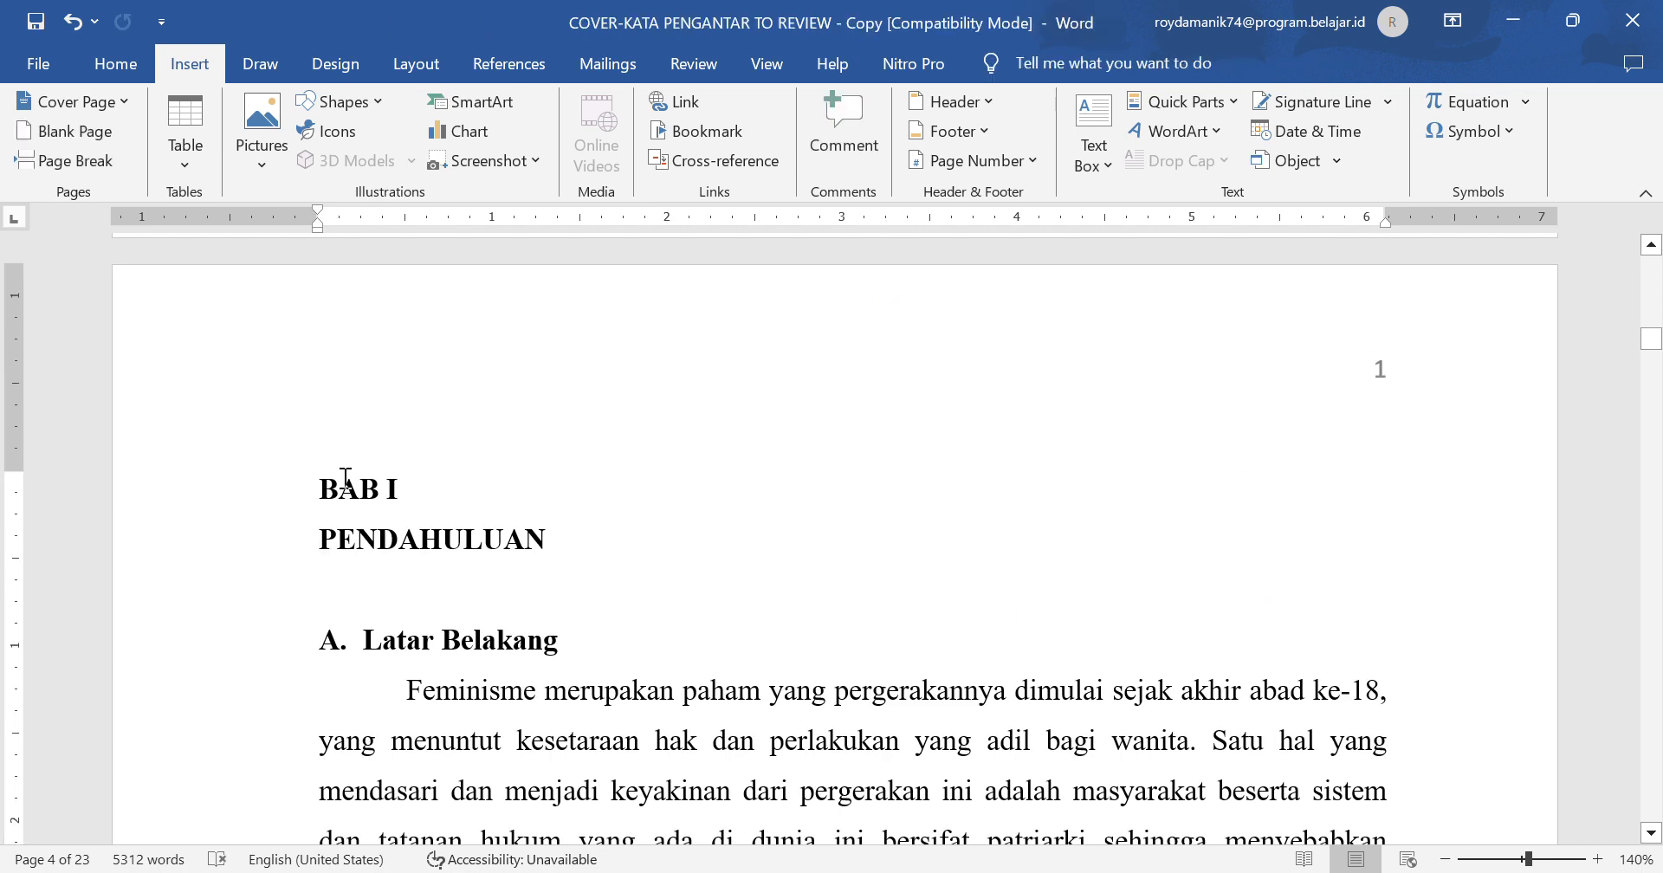
- Center the two-line BAB I PENDAHULUAN heading on the page
{"action": "left_click_drag", "start_coordinate": [329, 488], "coordinate": [397, 546]}
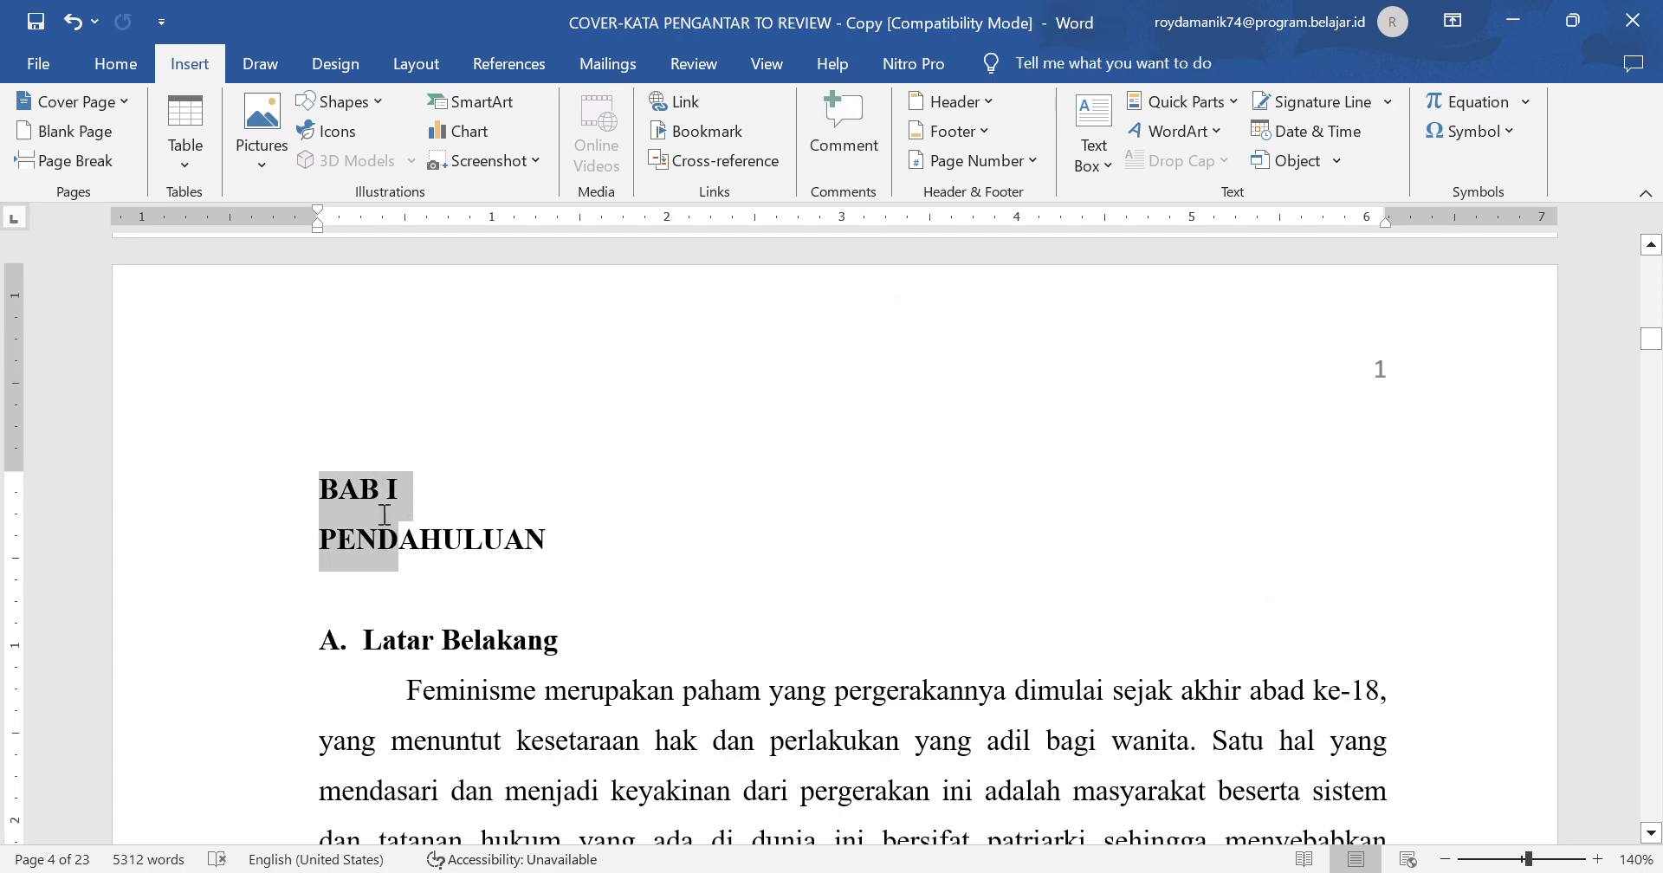
{"action": "left_click", "coordinate": [111, 61]}
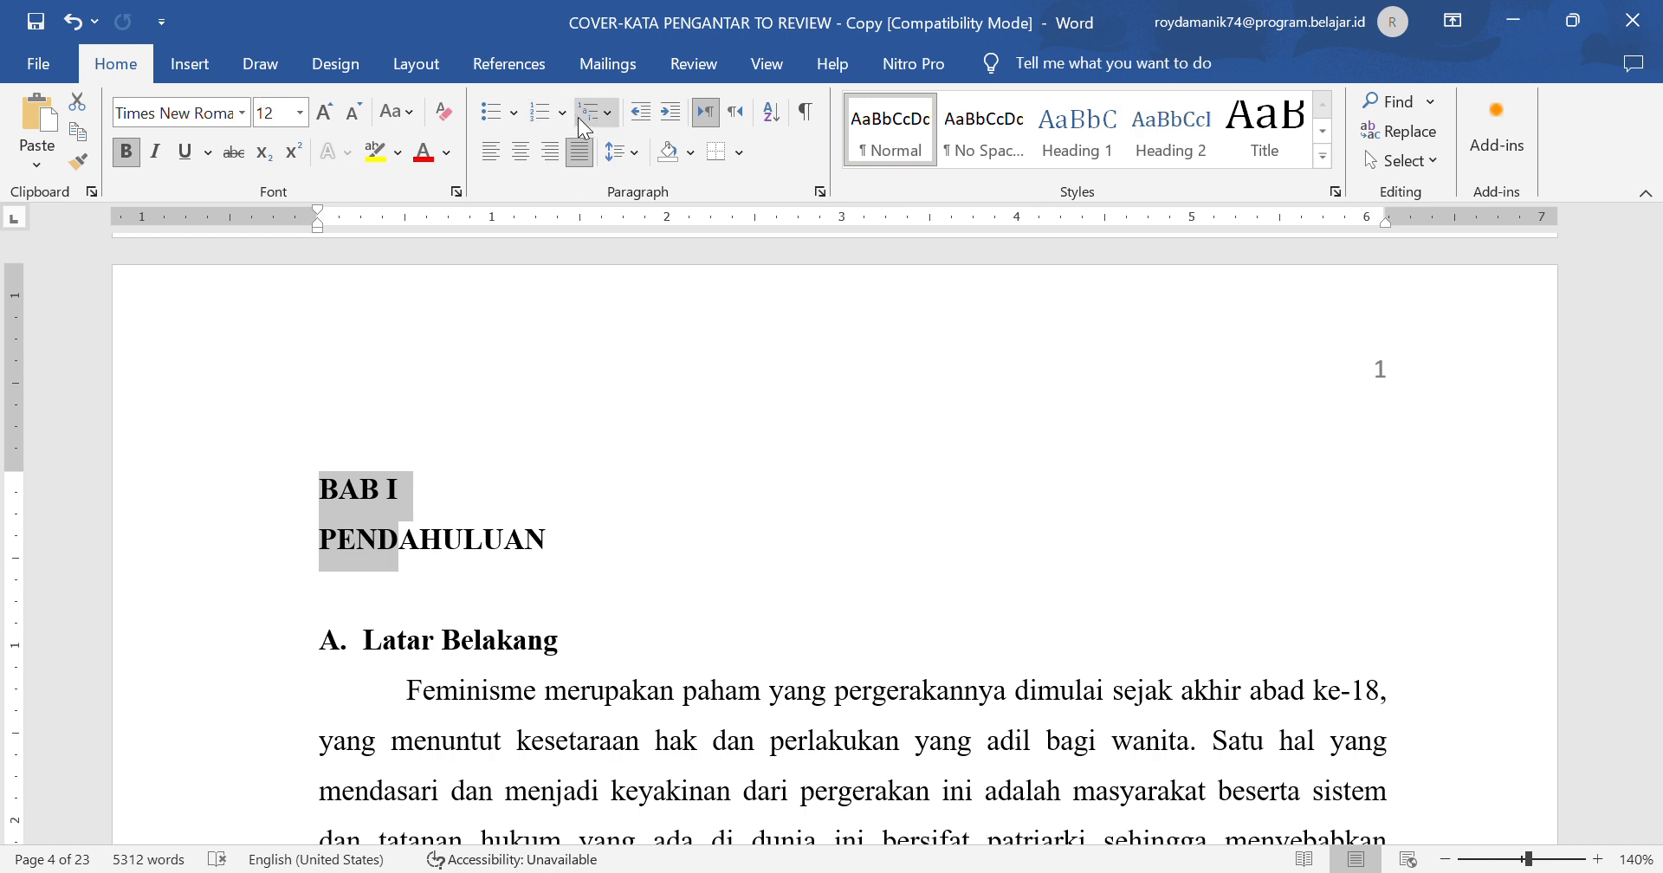
{"action": "left_click", "coordinate": [521, 153]}
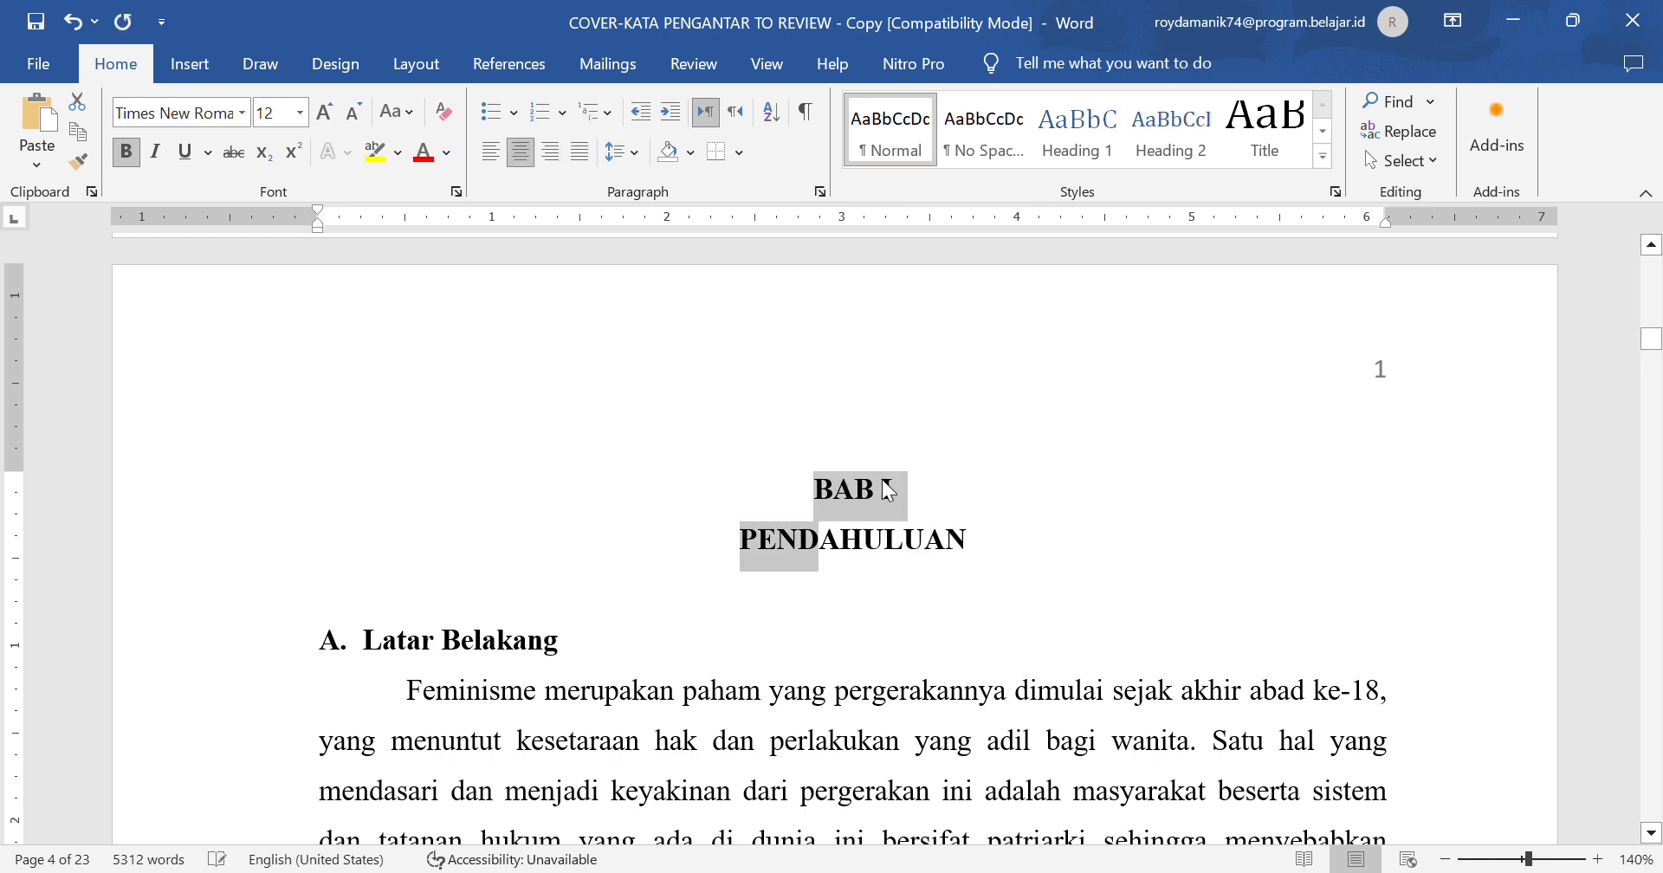
{"action": "left_click", "coordinate": [926, 519]}
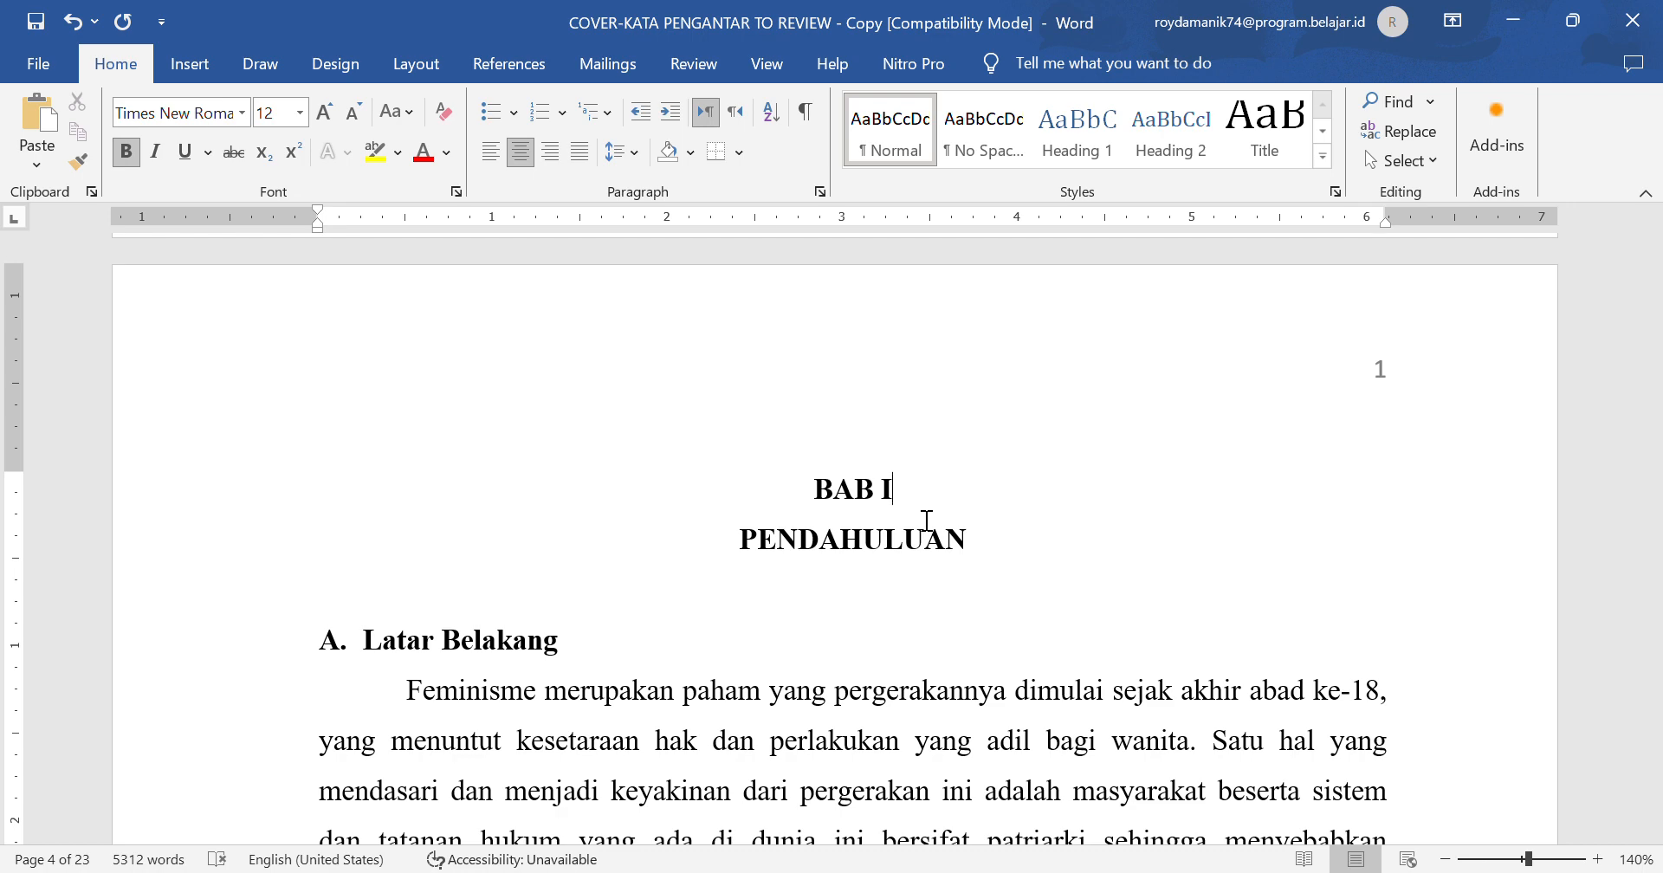
- Give the BAB I section a different first-page header to hide its opening page number, and check the numbering on the following page
{"action": "double_click", "coordinate": [1257, 364]}
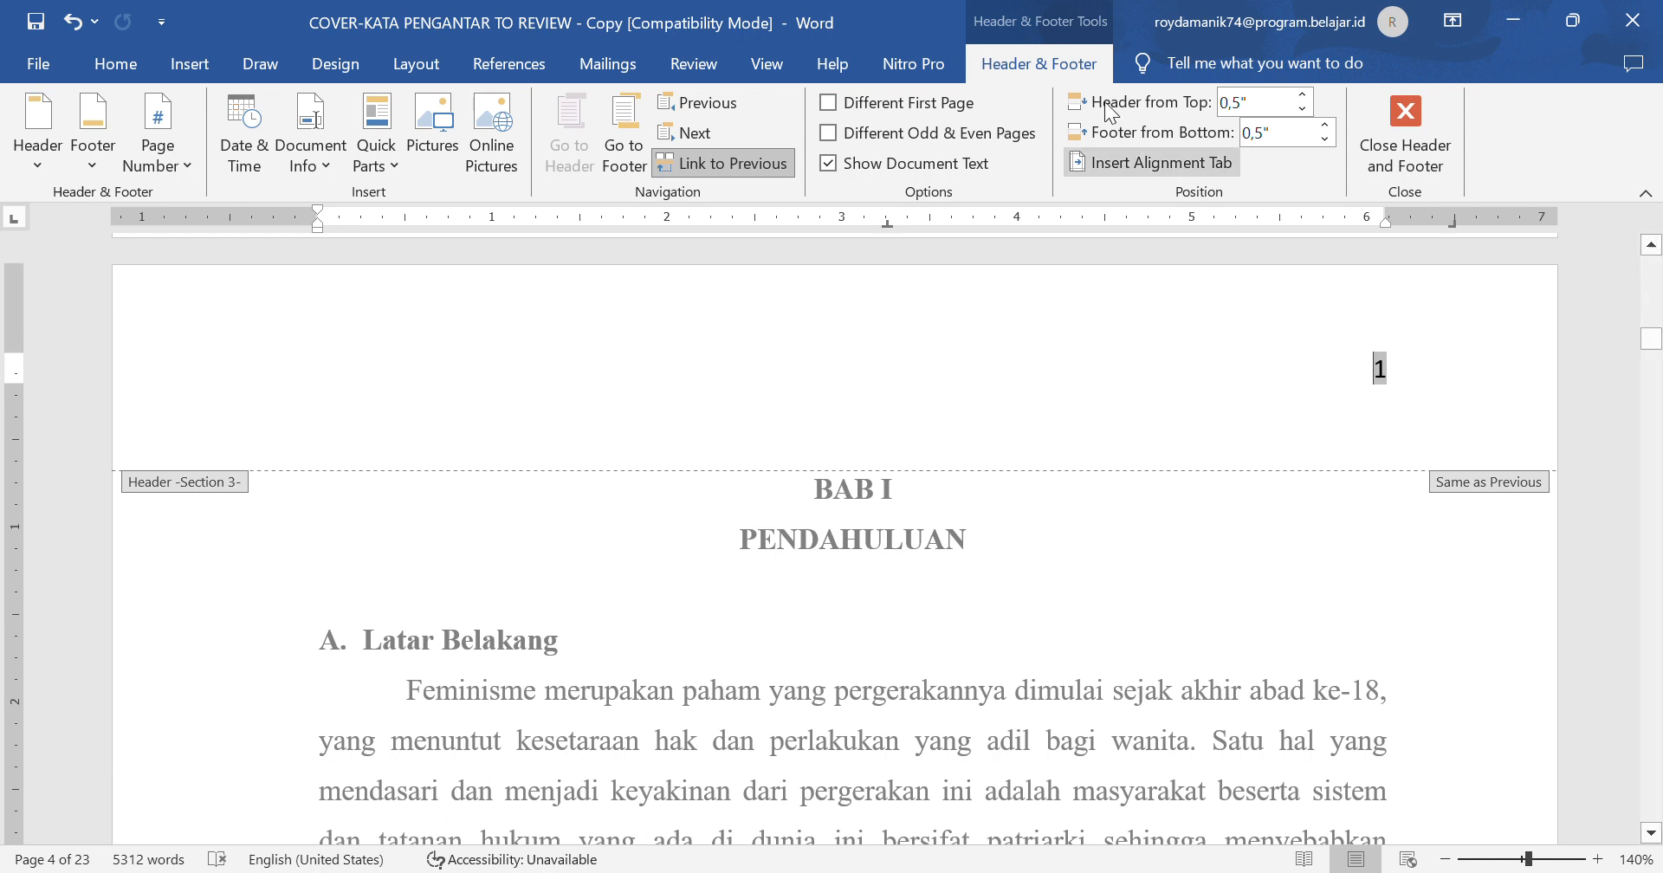
{"action": "left_click", "coordinate": [830, 104]}
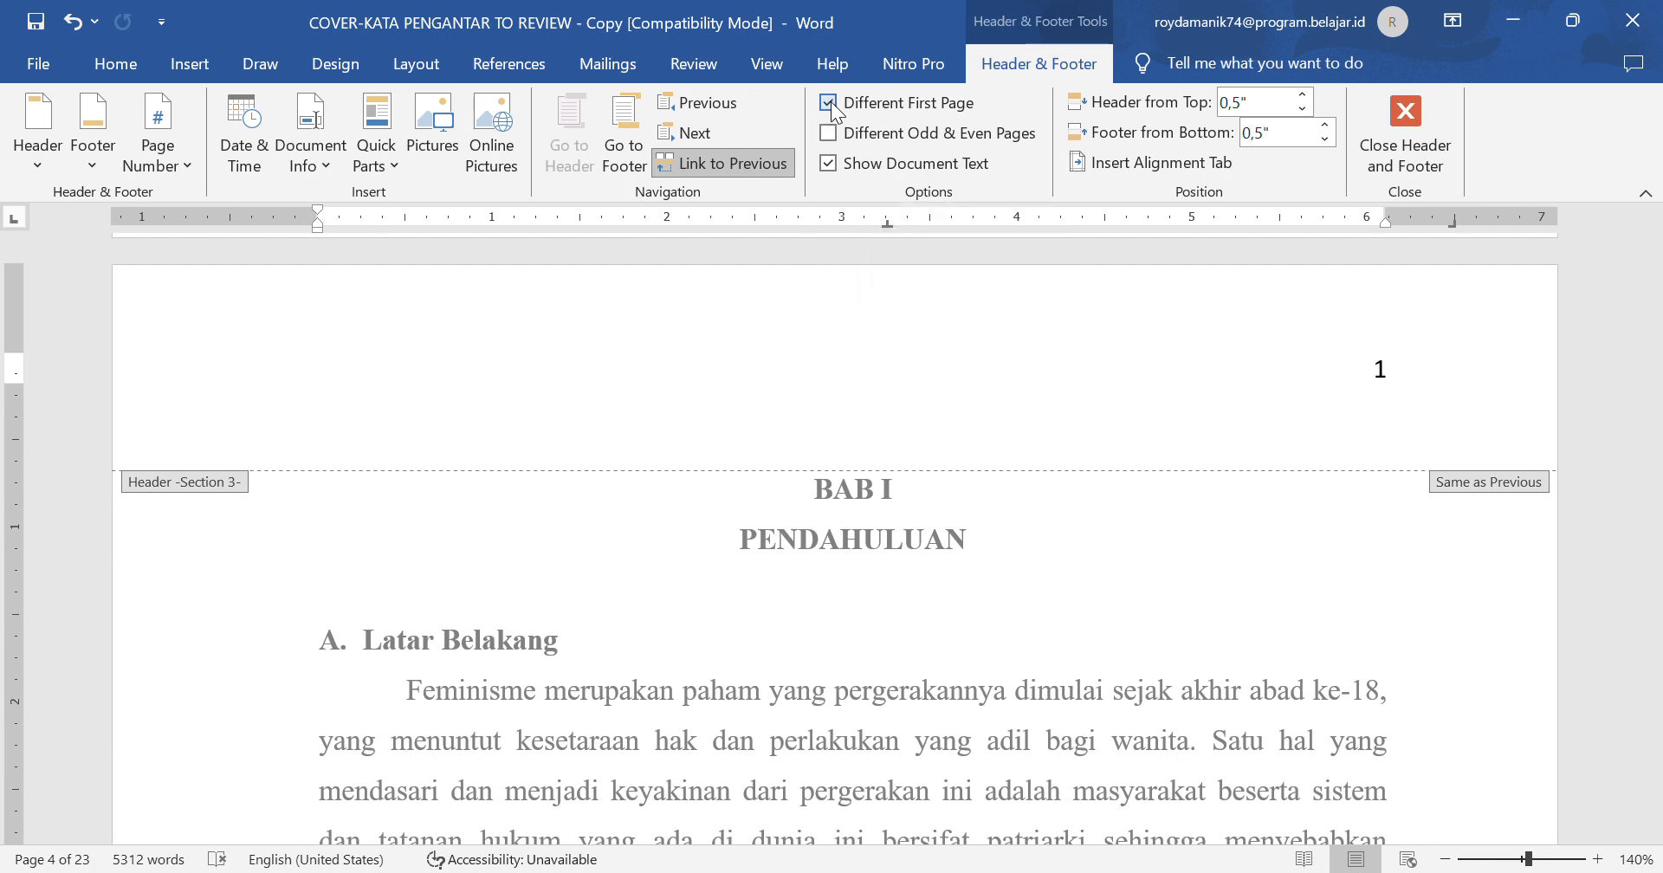
{"action": "double_click", "coordinate": [1100, 570]}
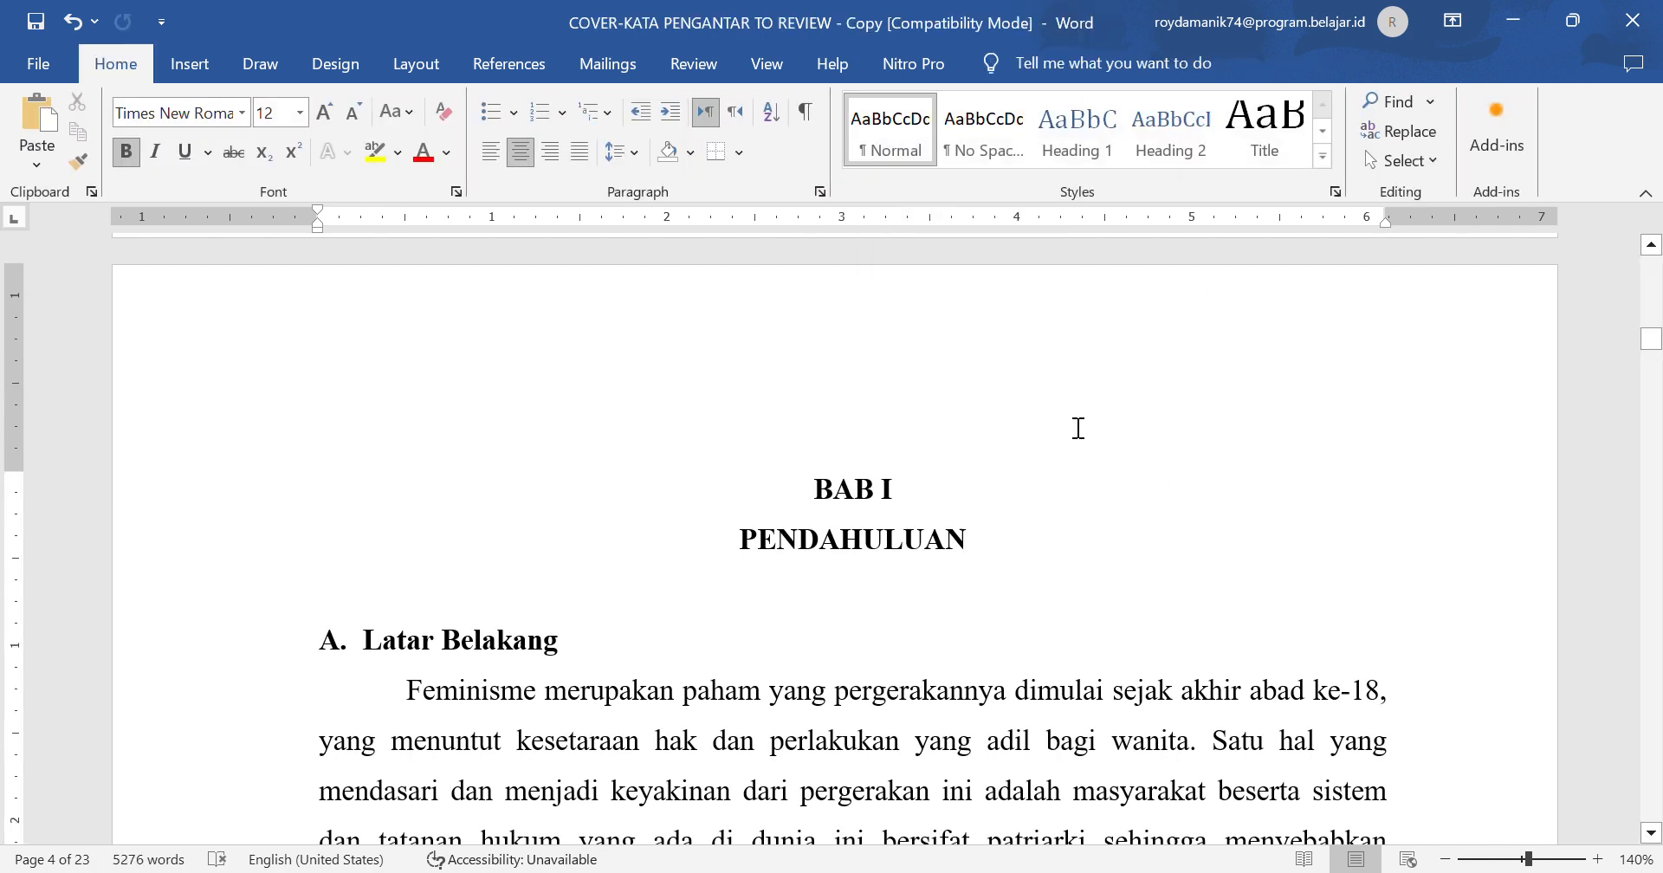
{"action": "scroll", "coordinate": [1078, 428], "scroll_direction": "down", "scroll_amount": 12}
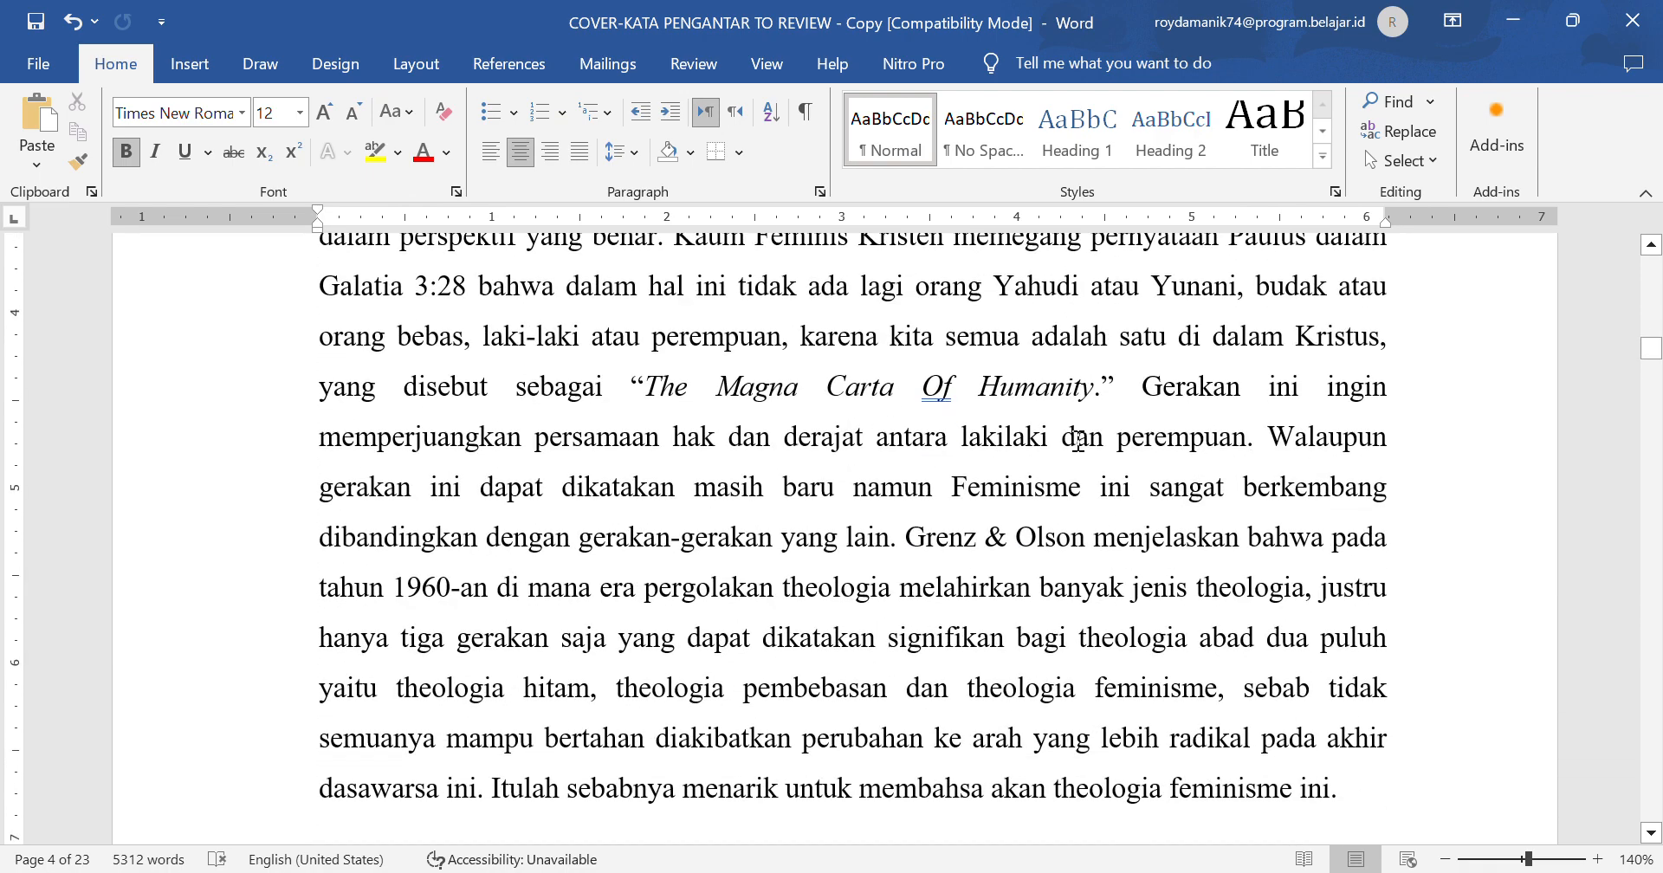
{"action": "scroll", "coordinate": [1078, 440], "scroll_direction": "down", "scroll_amount": 10}
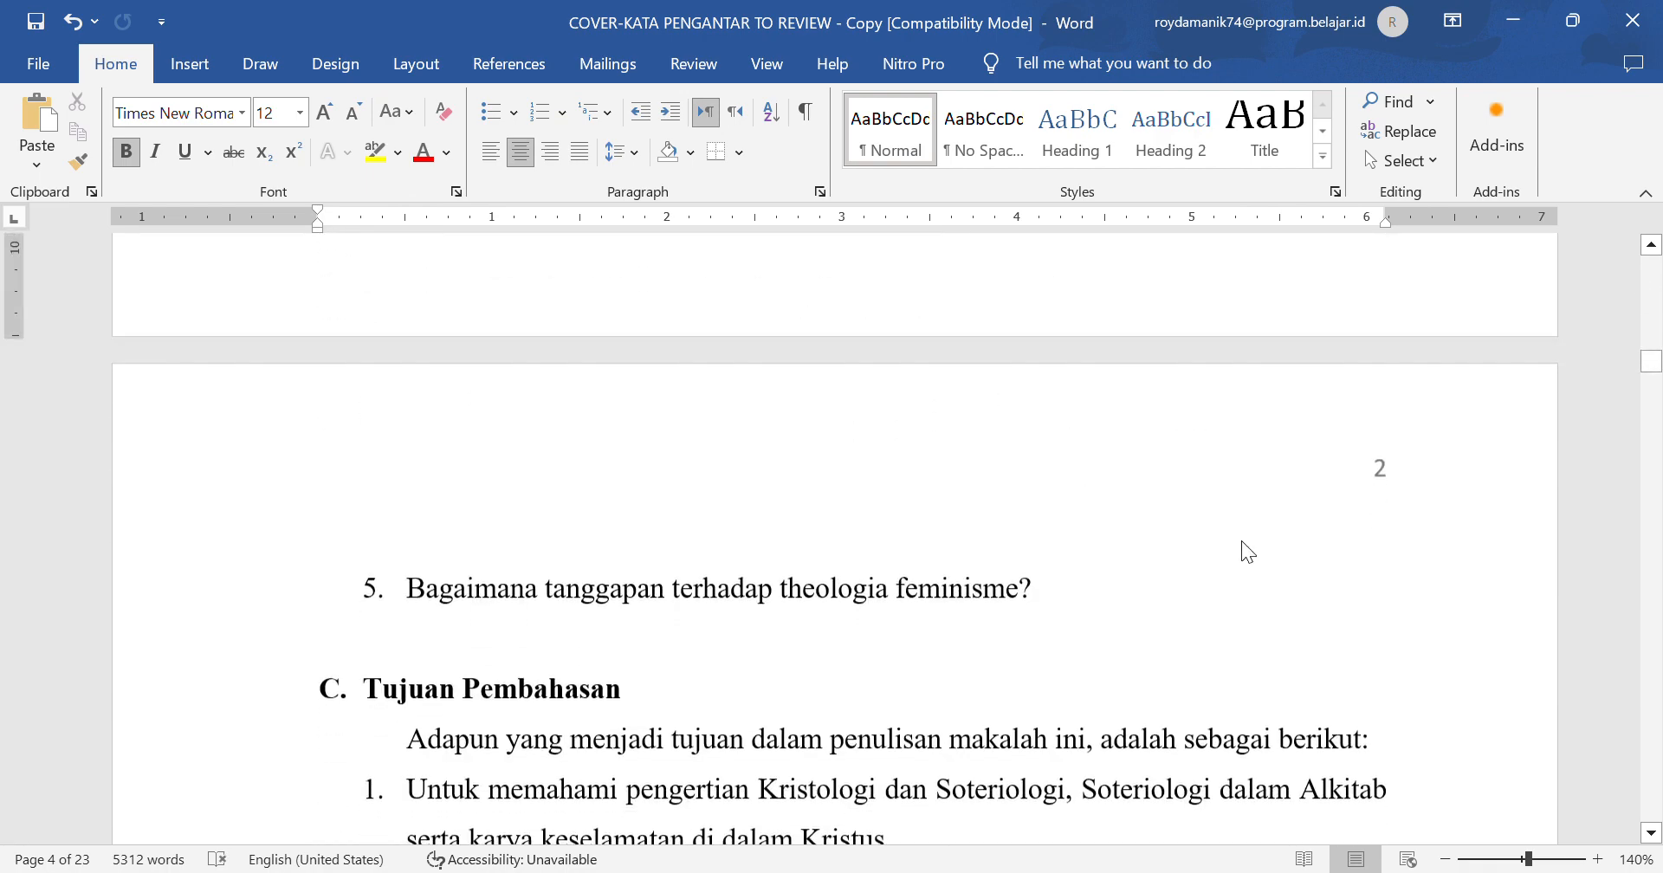
{"action": "scroll", "coordinate": [909, 416], "scroll_direction": "up", "scroll_amount": 10}
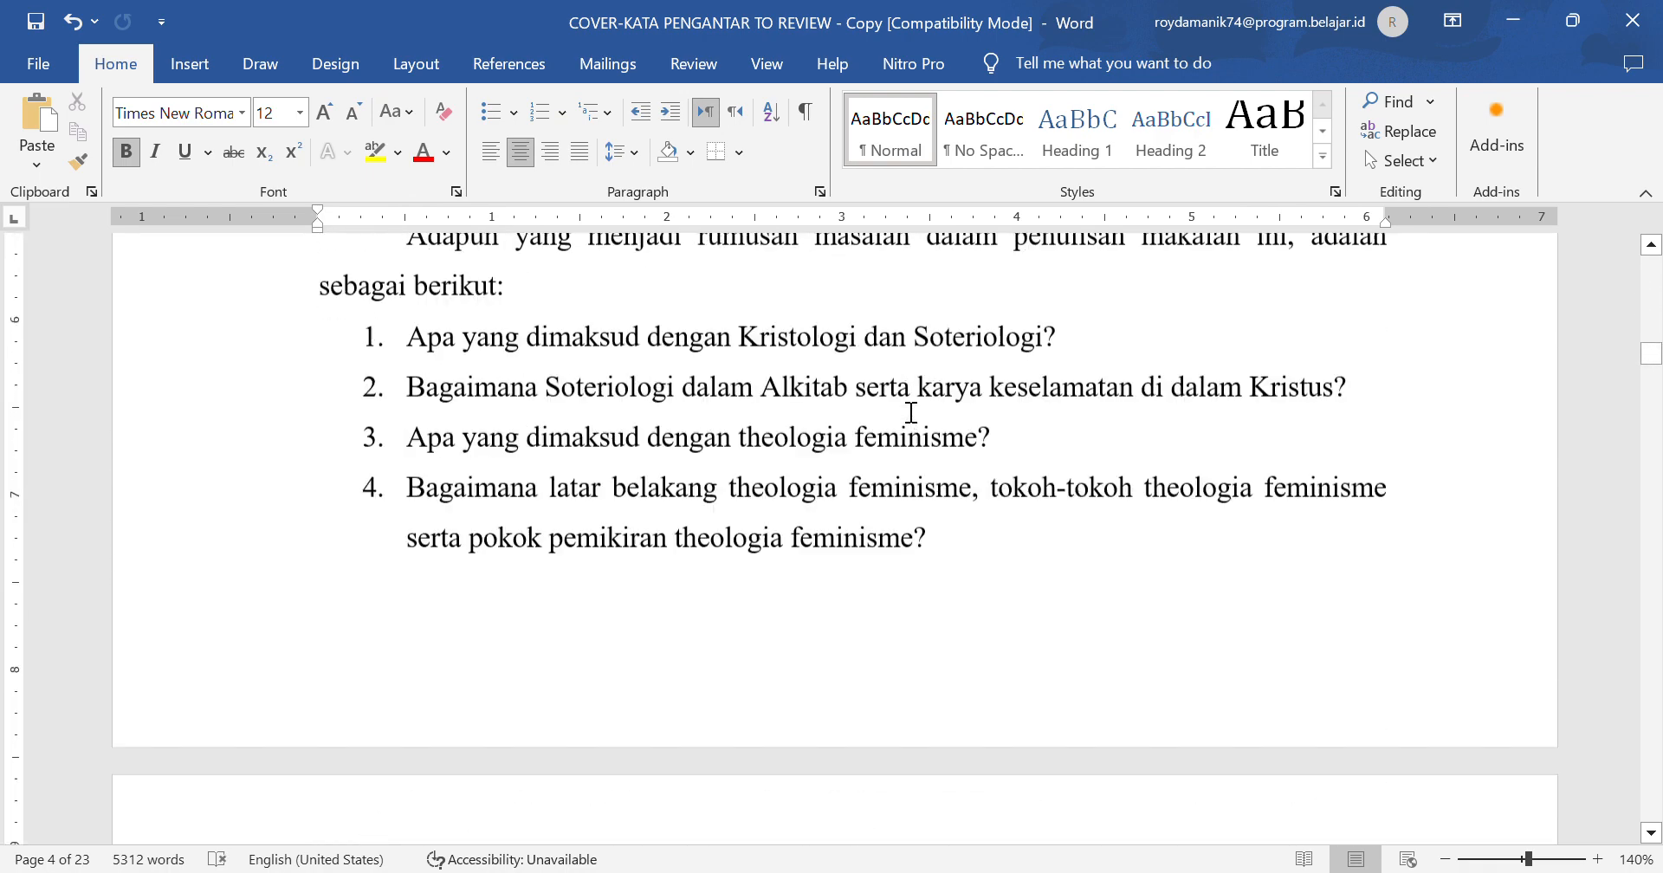
- Show the formatting marks and insert two blank lines above the BAB I heading
{"action": "scroll", "coordinate": [911, 413], "scroll_direction": "up", "scroll_amount": 10}
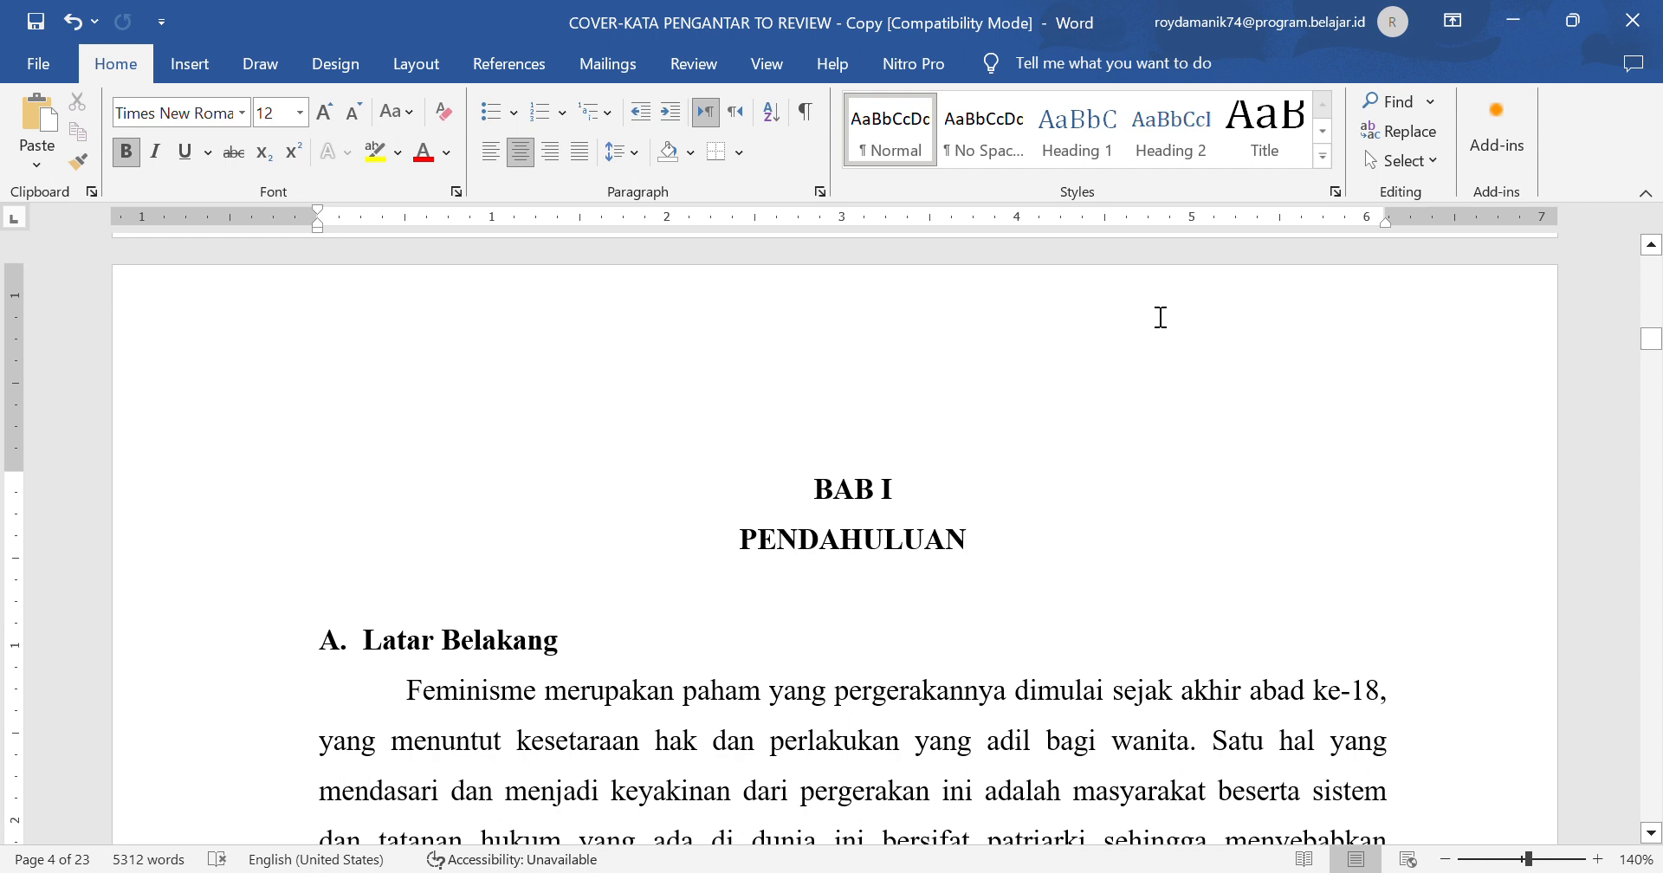
{"action": "left_click", "coordinate": [801, 120]}
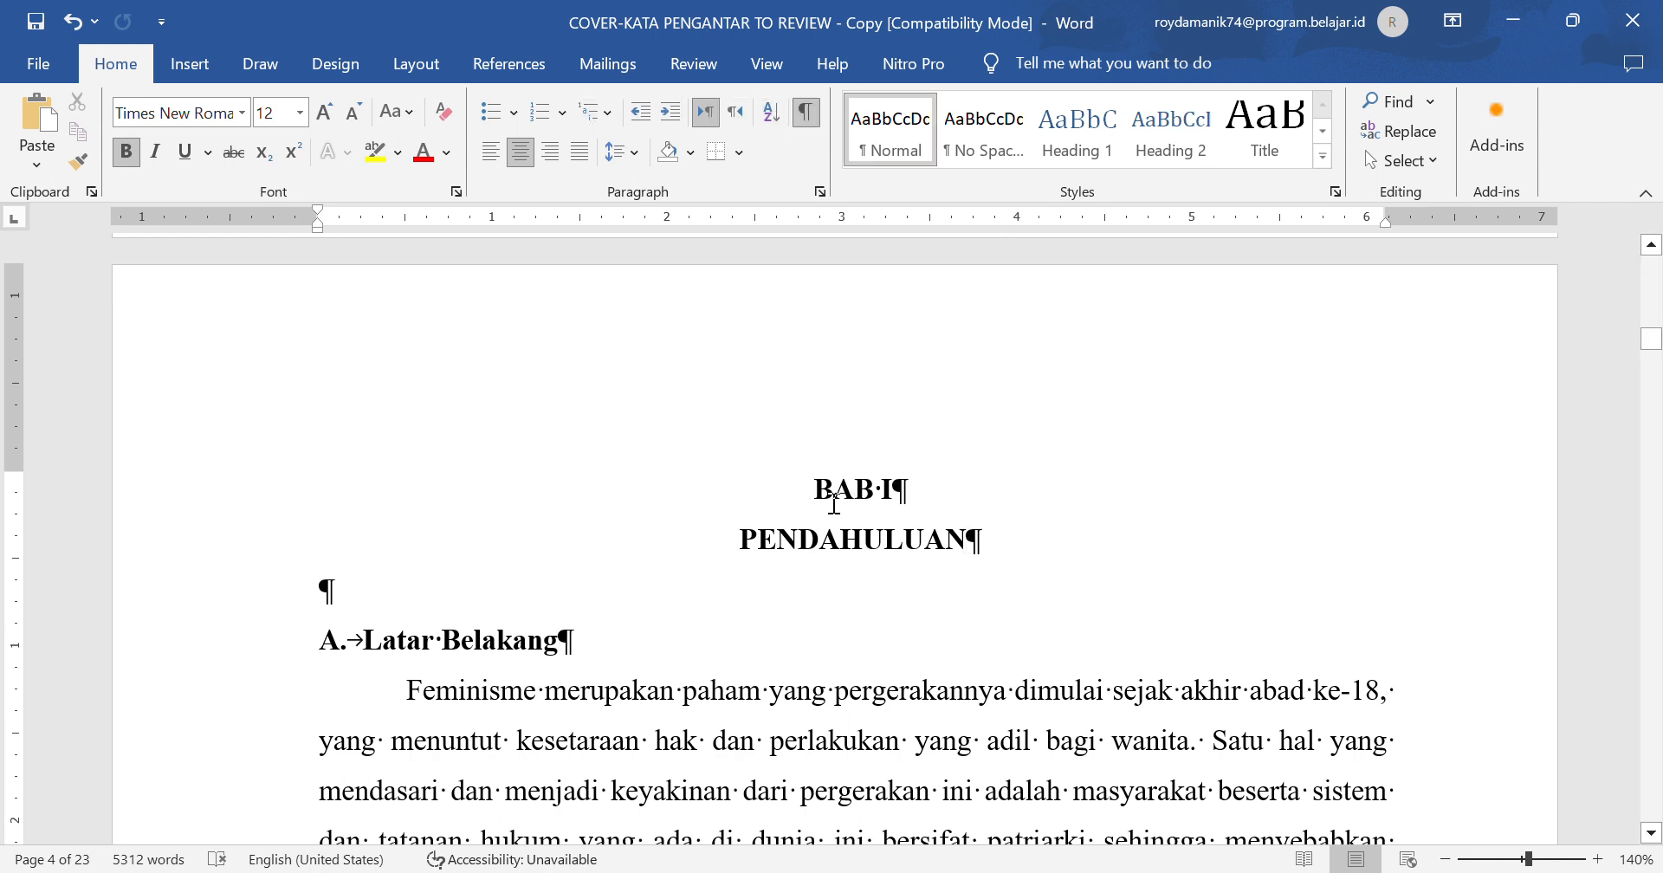
{"action": "key", "text": "Return"}
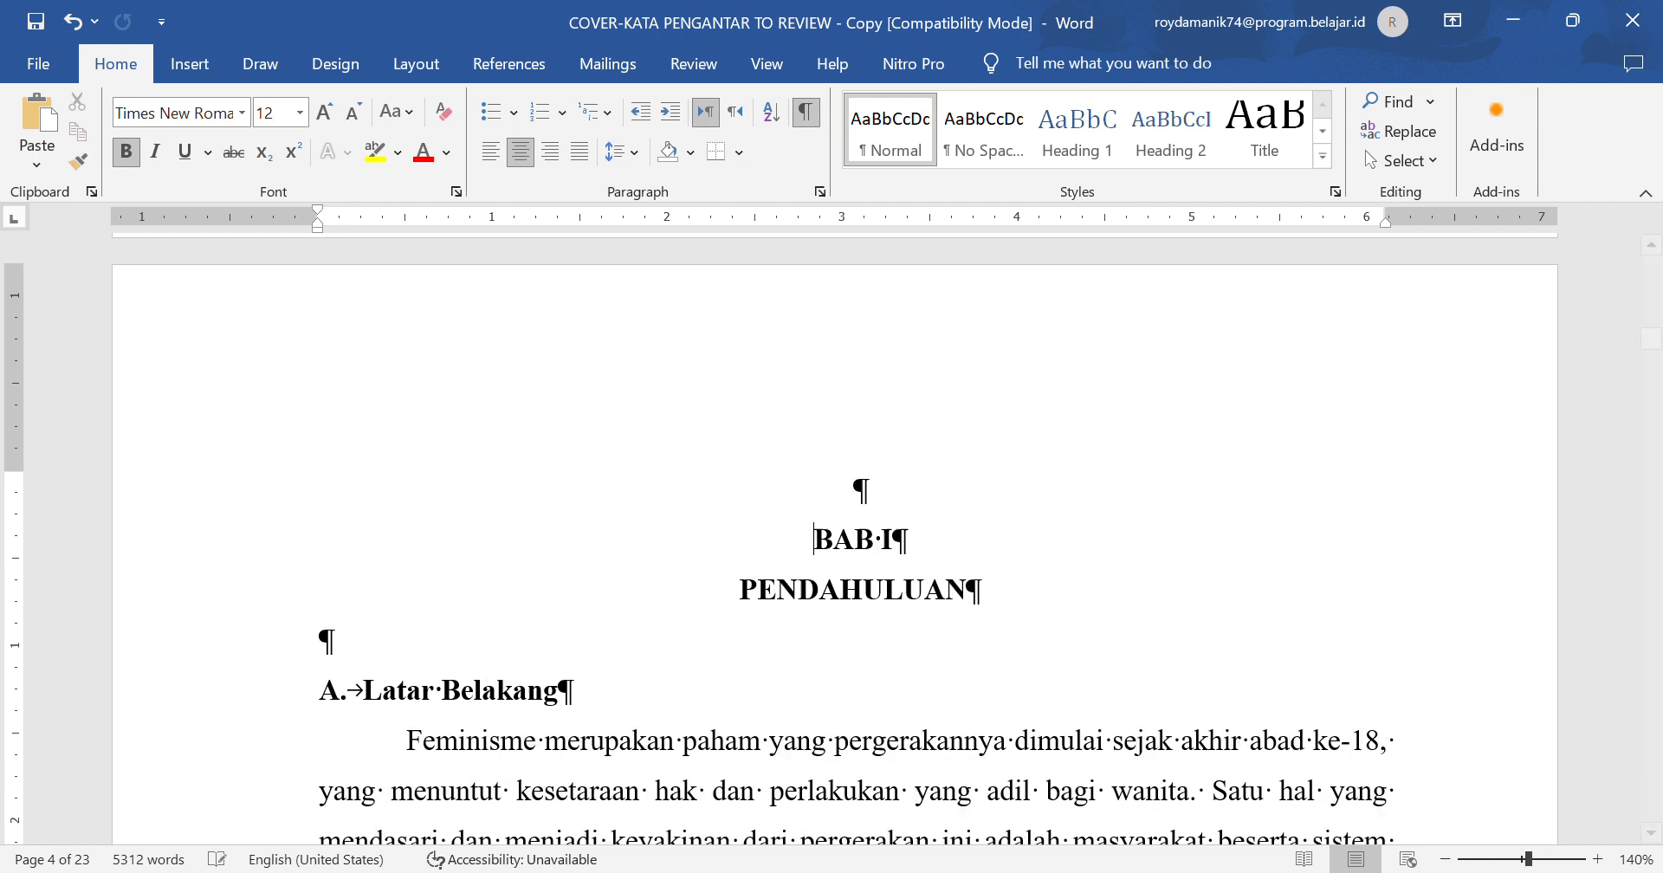
{"action": "key", "text": "Return"}
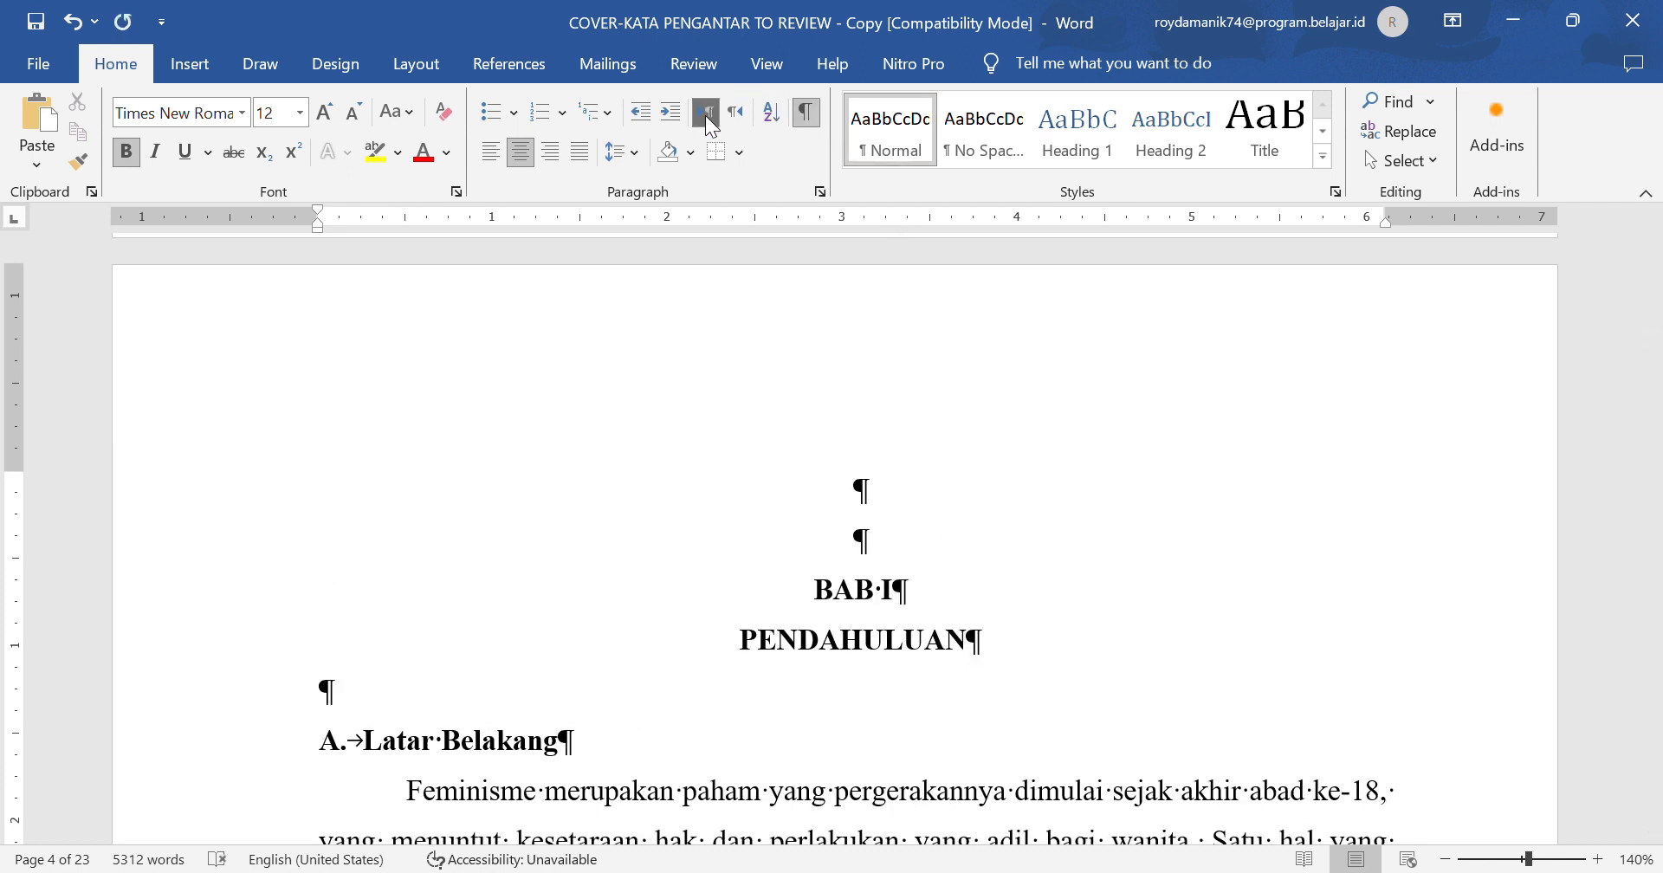
- Set the line spacing of the BAB I heading line to 1,15 and hide the formatting marks
{"action": "left_click", "coordinate": [621, 154]}
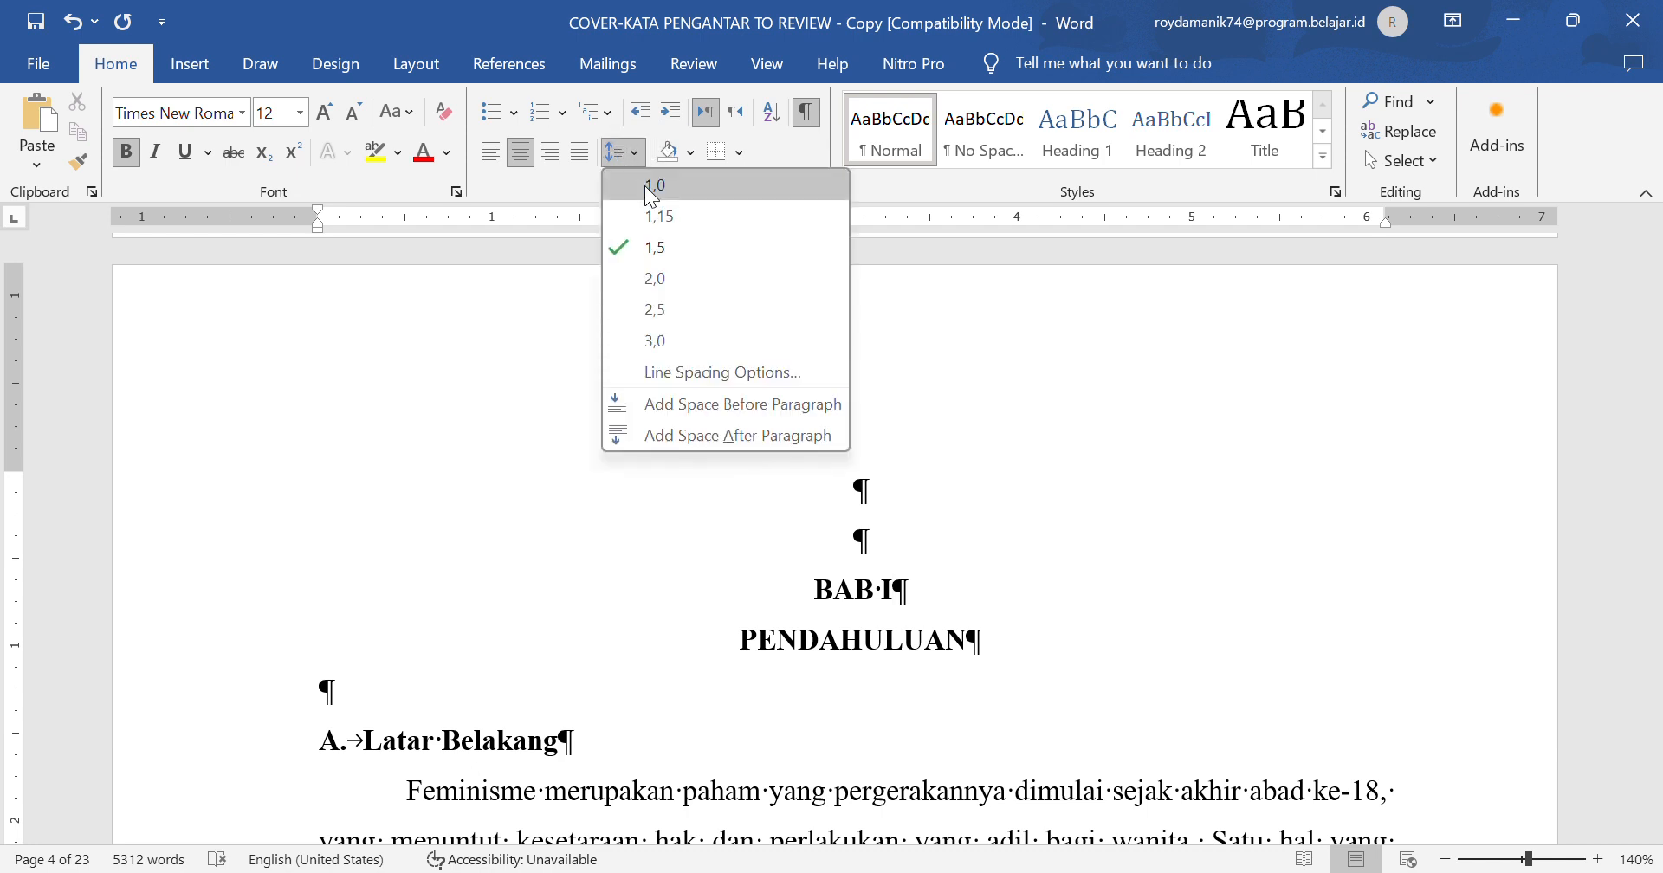
{"action": "key", "text": "Escape"}
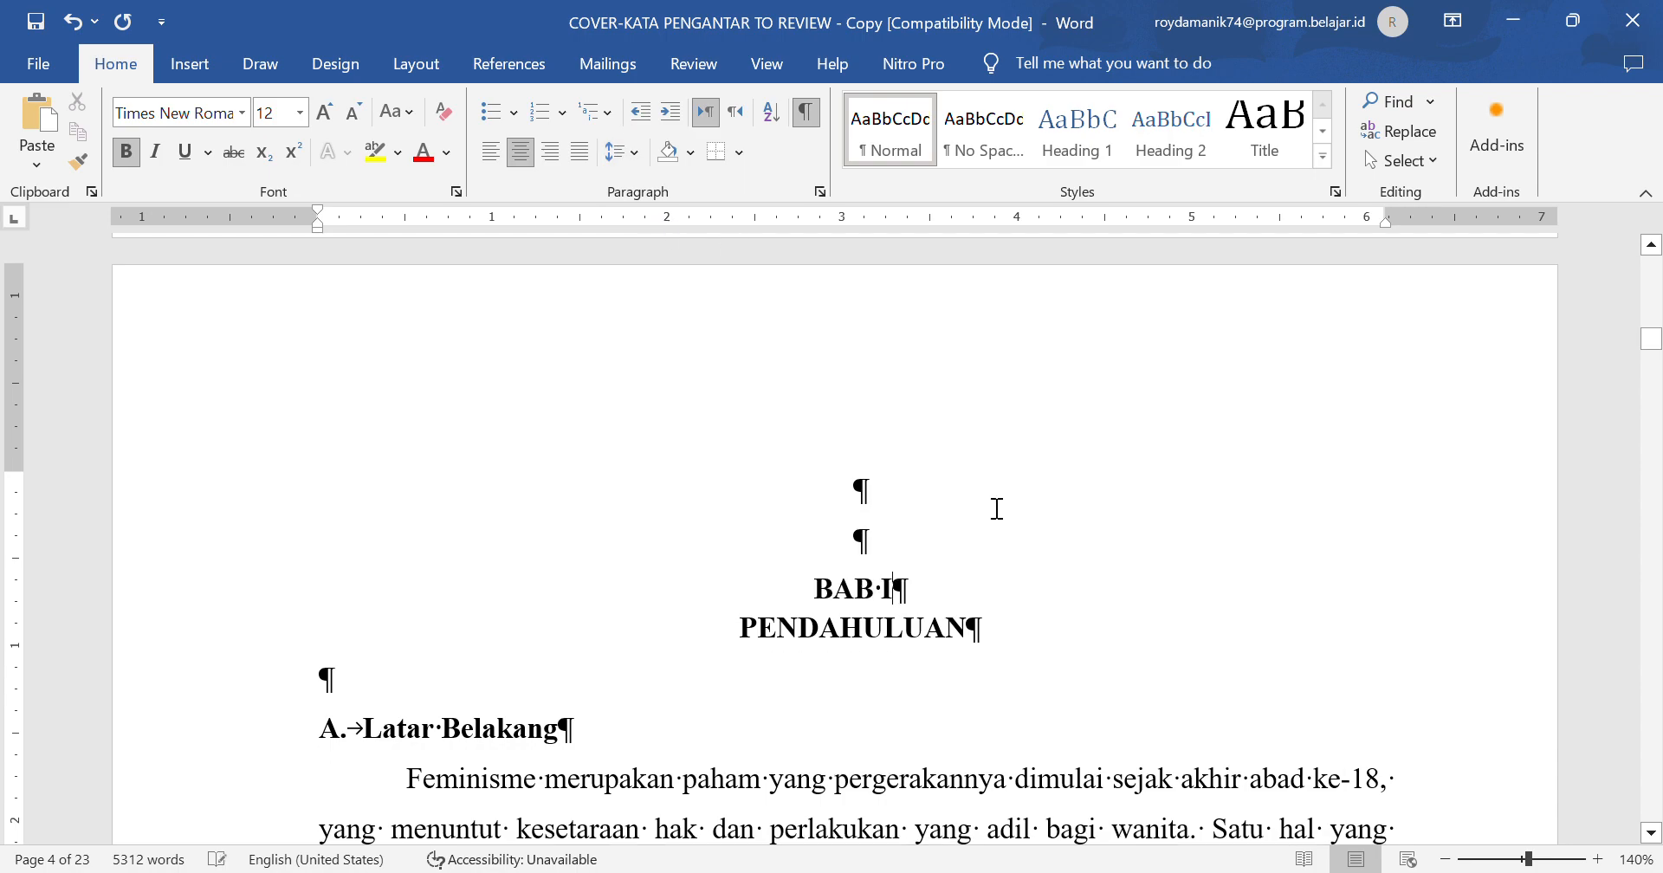
{"action": "key", "text": "ctrl+shift+8"}
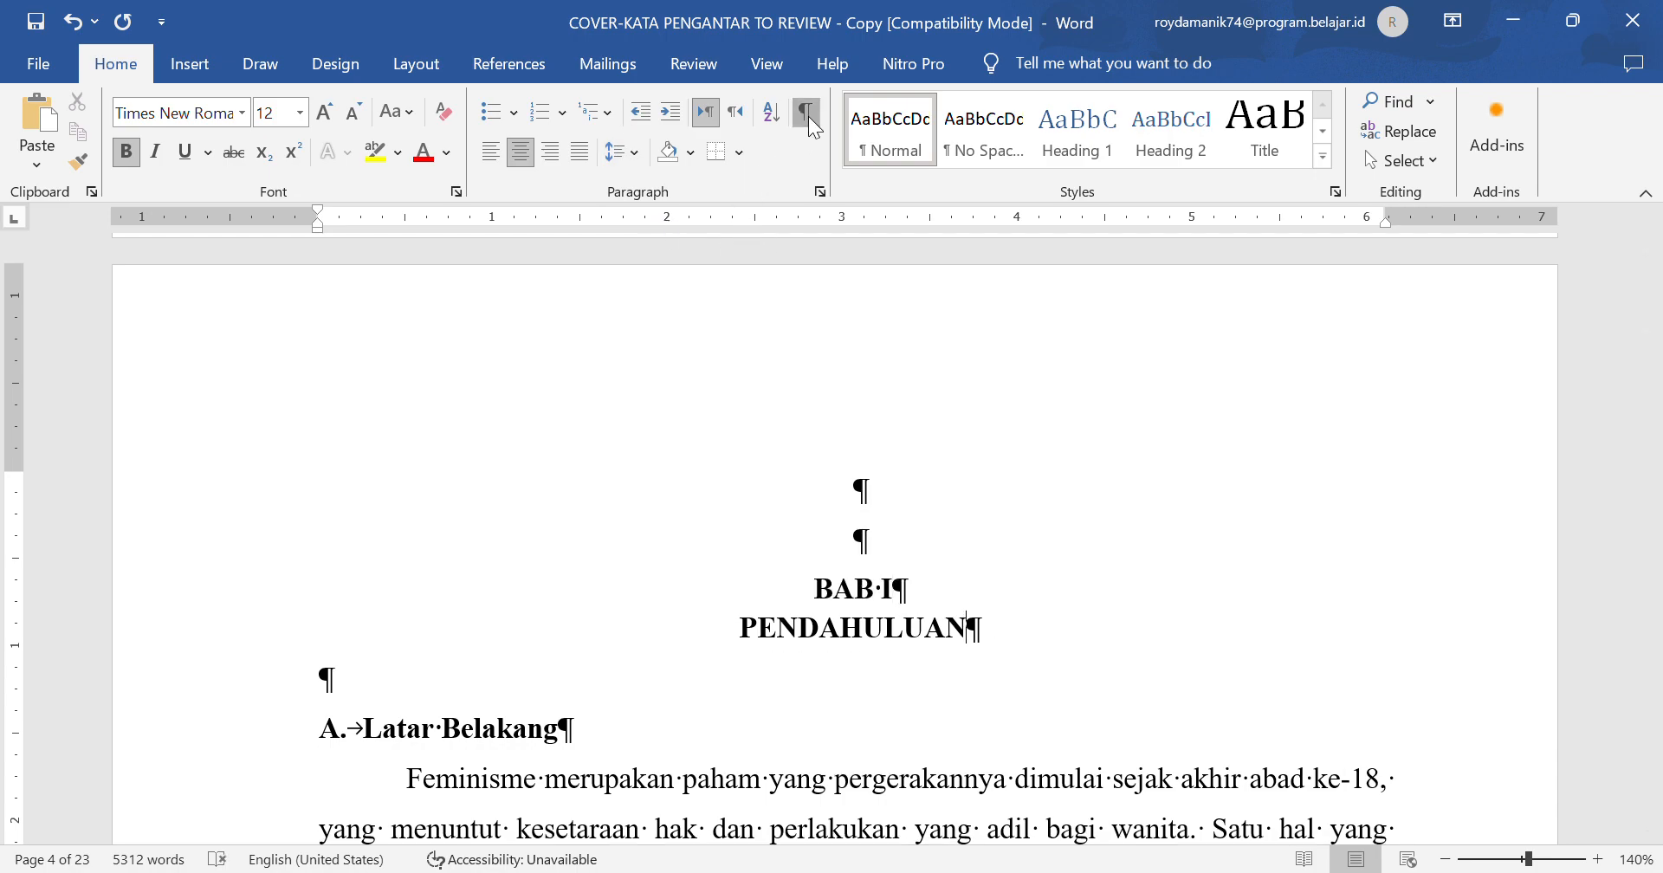
- Show the formatting marks and insert a Next Page section break directly before the blank lines above the BAB II heading
{"action": "scroll", "coordinate": [975, 519], "scroll_direction": "down", "scroll_amount": 15}
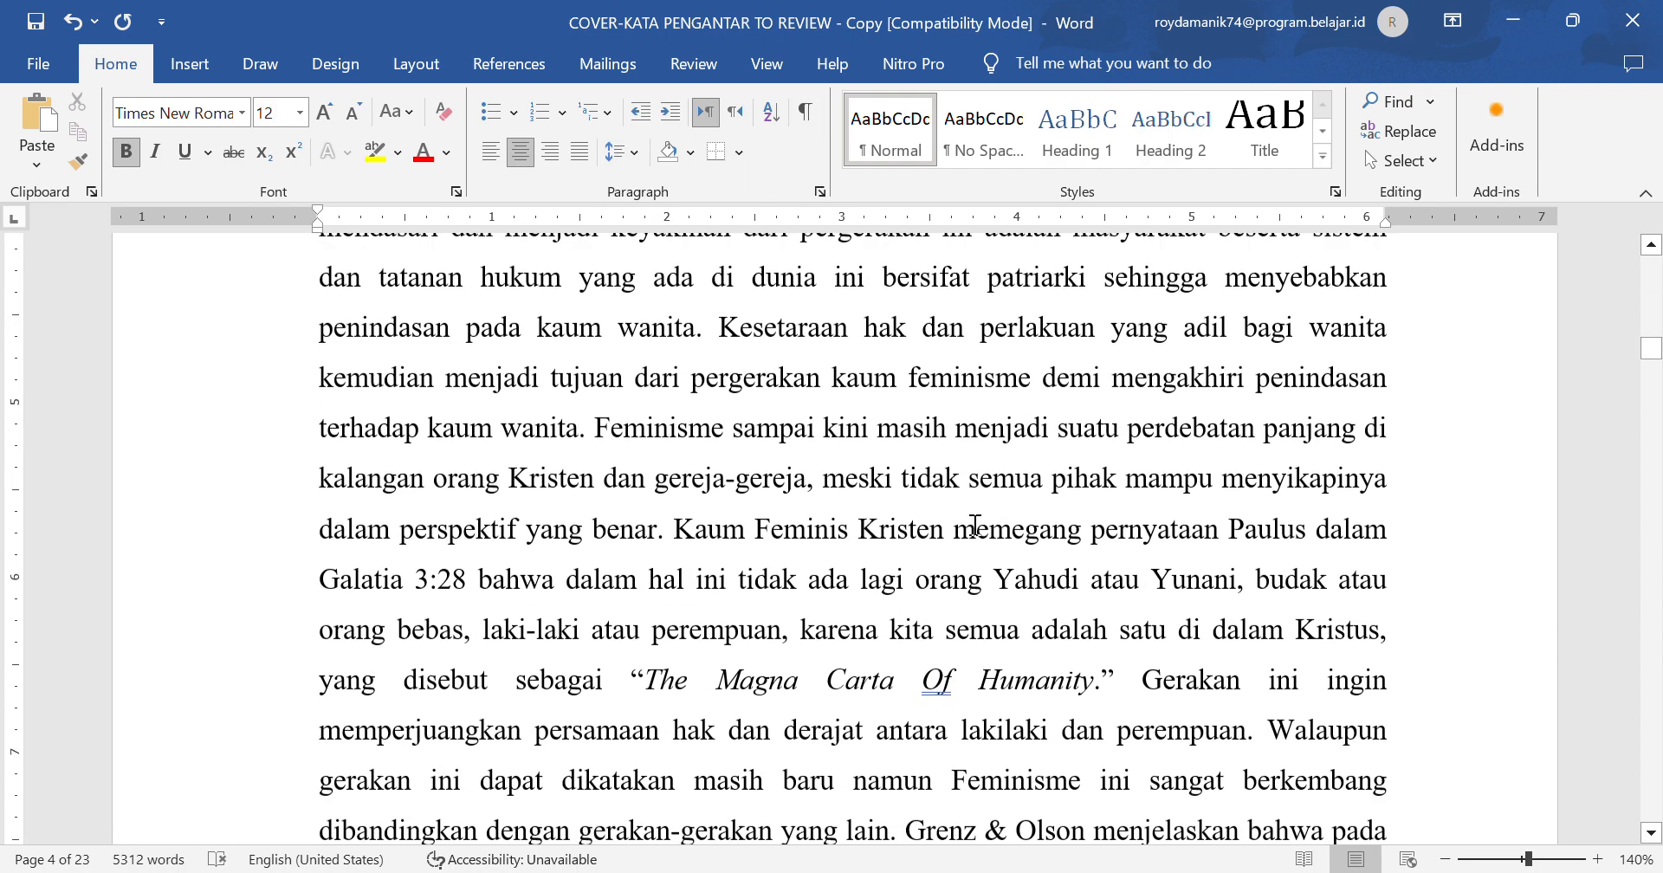
{"action": "scroll", "coordinate": [975, 528], "scroll_direction": "down", "scroll_amount": 10}
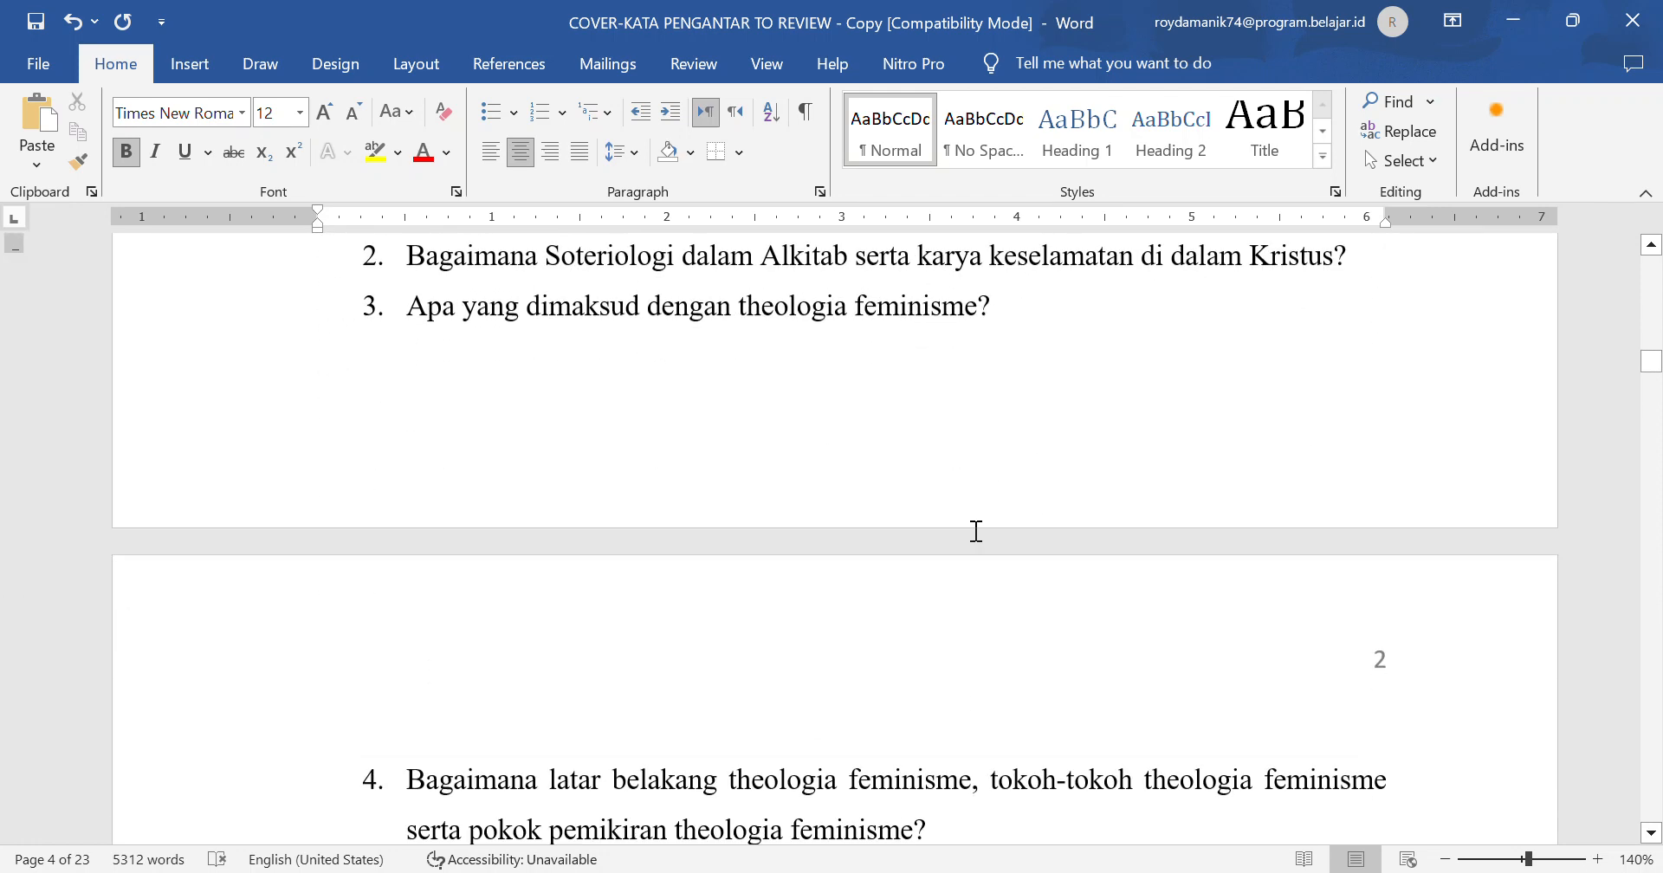
{"action": "scroll", "coordinate": [954, 505], "scroll_direction": "down", "scroll_amount": 10}
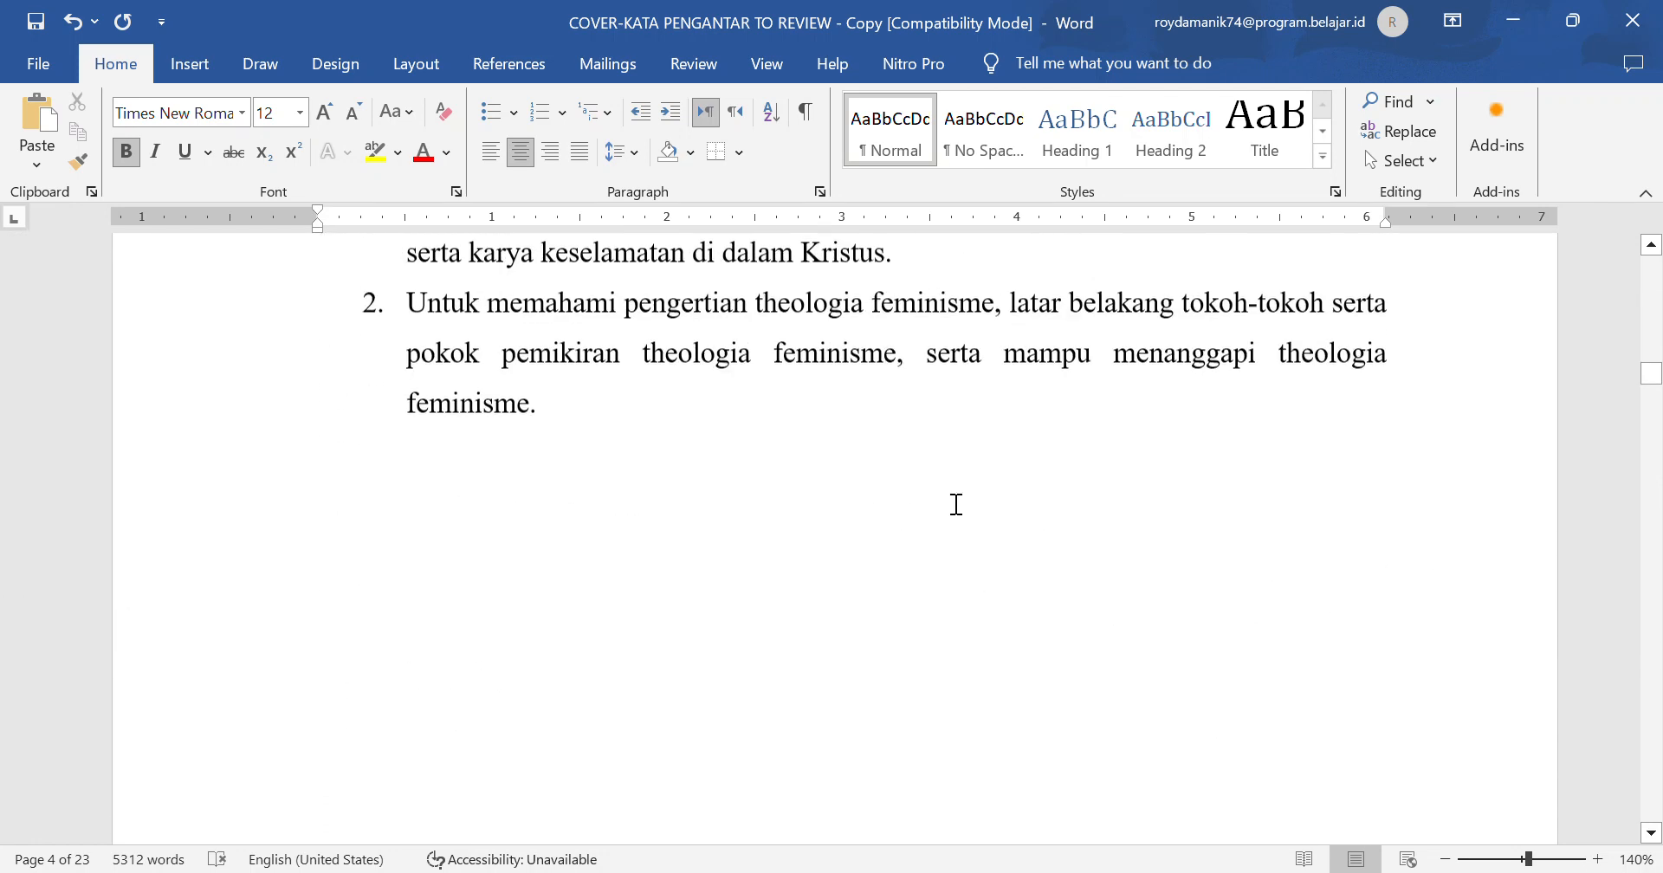
{"action": "scroll", "coordinate": [953, 515], "scroll_direction": "down", "scroll_amount": 5}
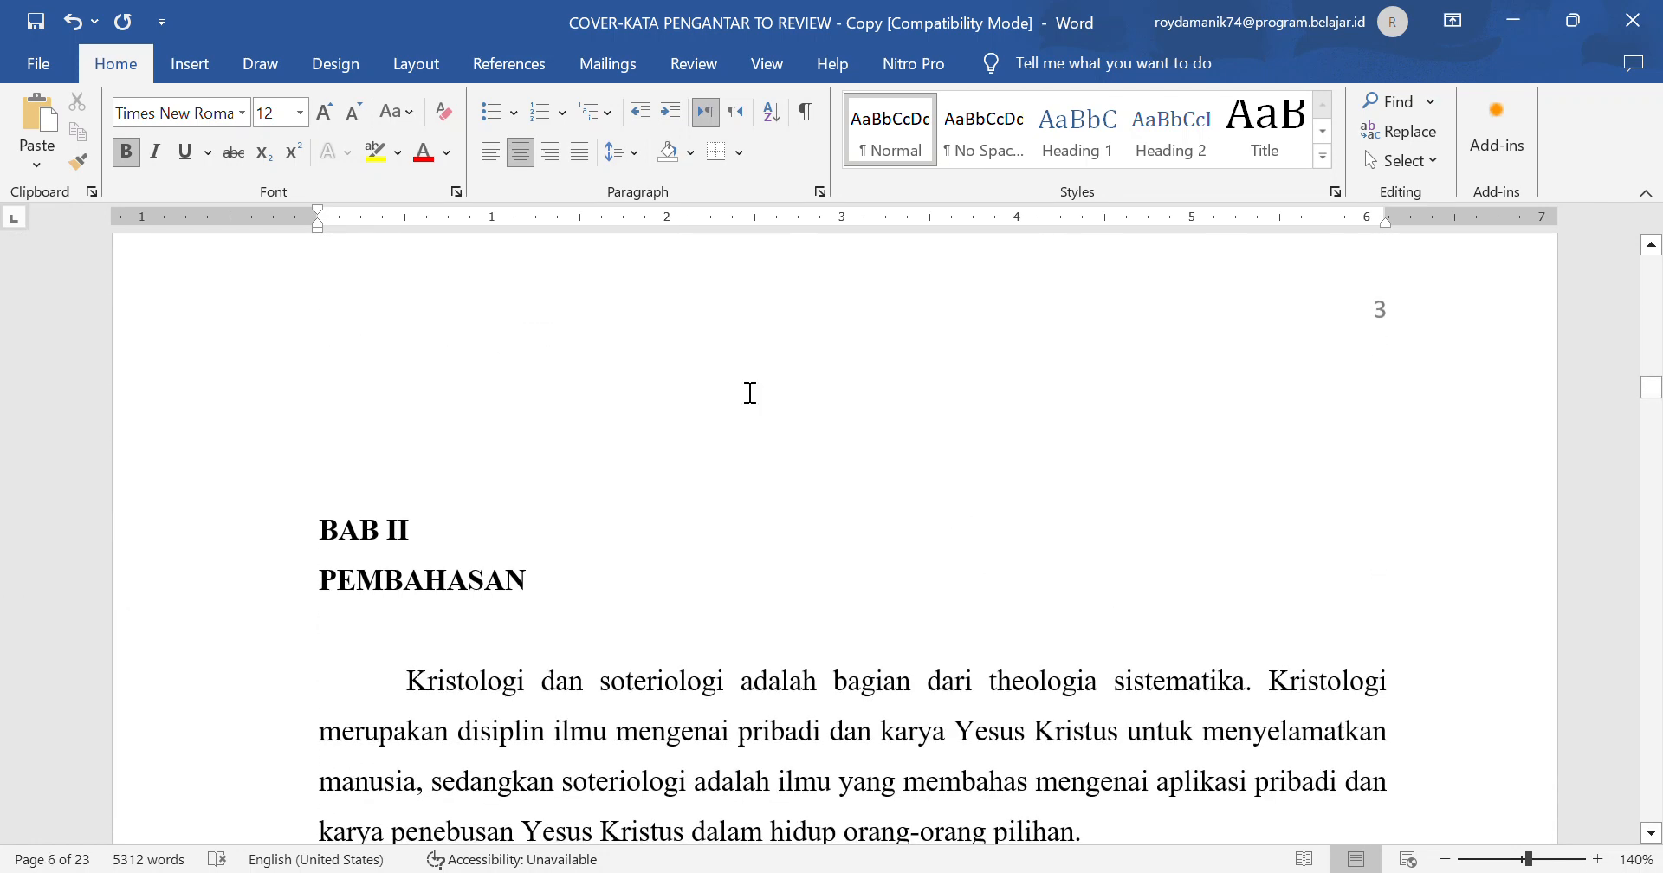
{"action": "left_click", "coordinate": [807, 121]}
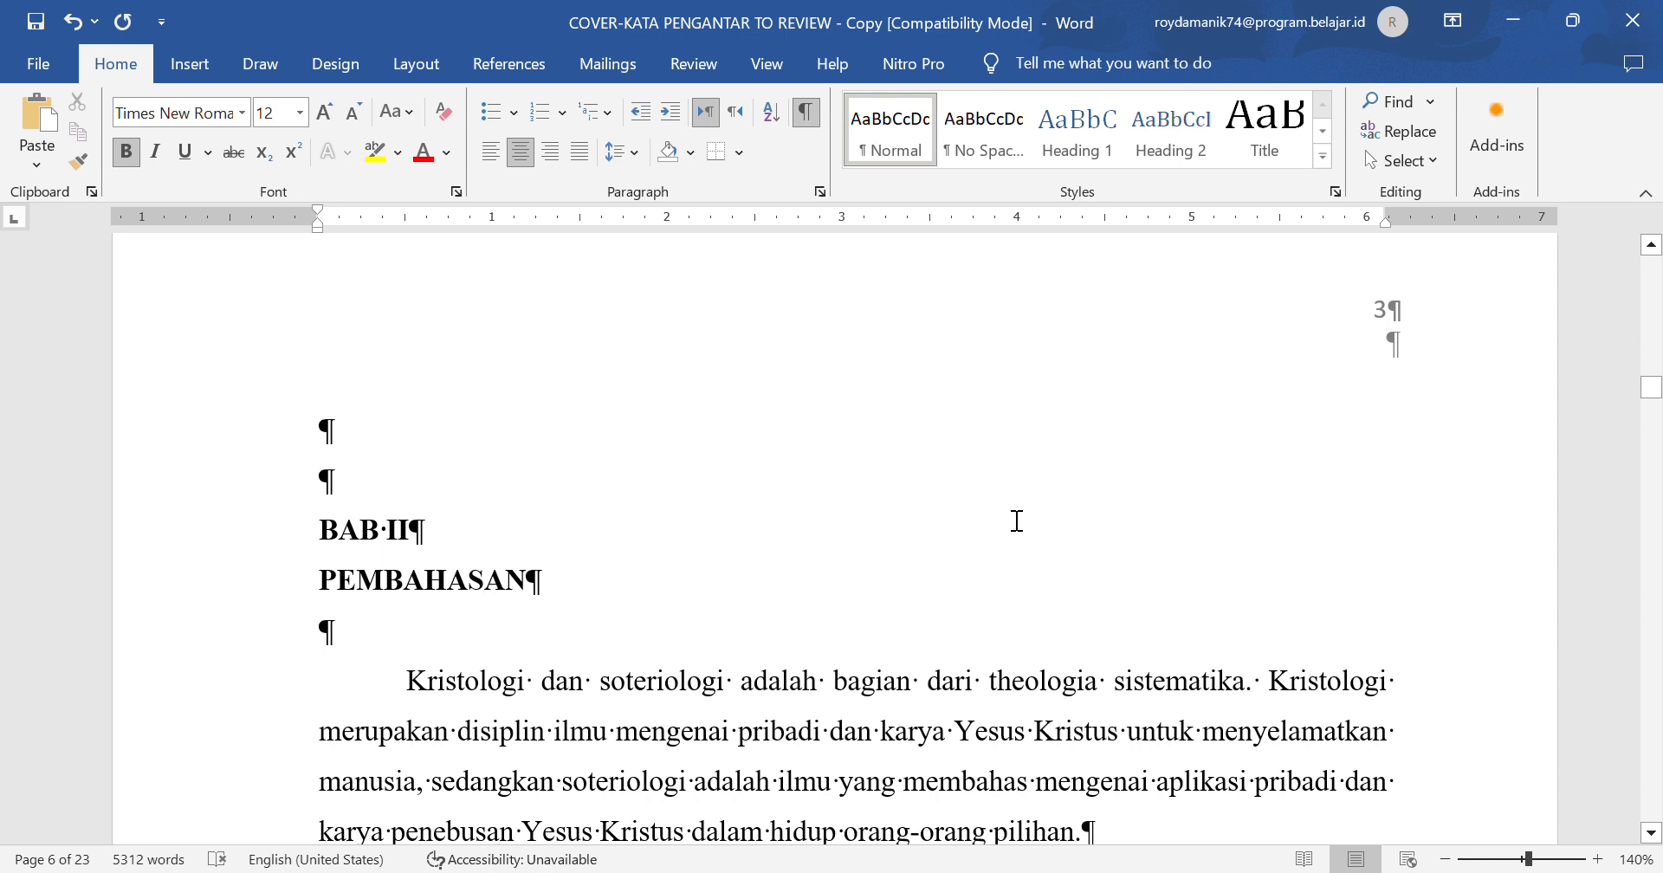
{"action": "scroll", "coordinate": [684, 520], "scroll_direction": "up", "scroll_amount": 2}
{"action": "left_click", "coordinate": [330, 515]}
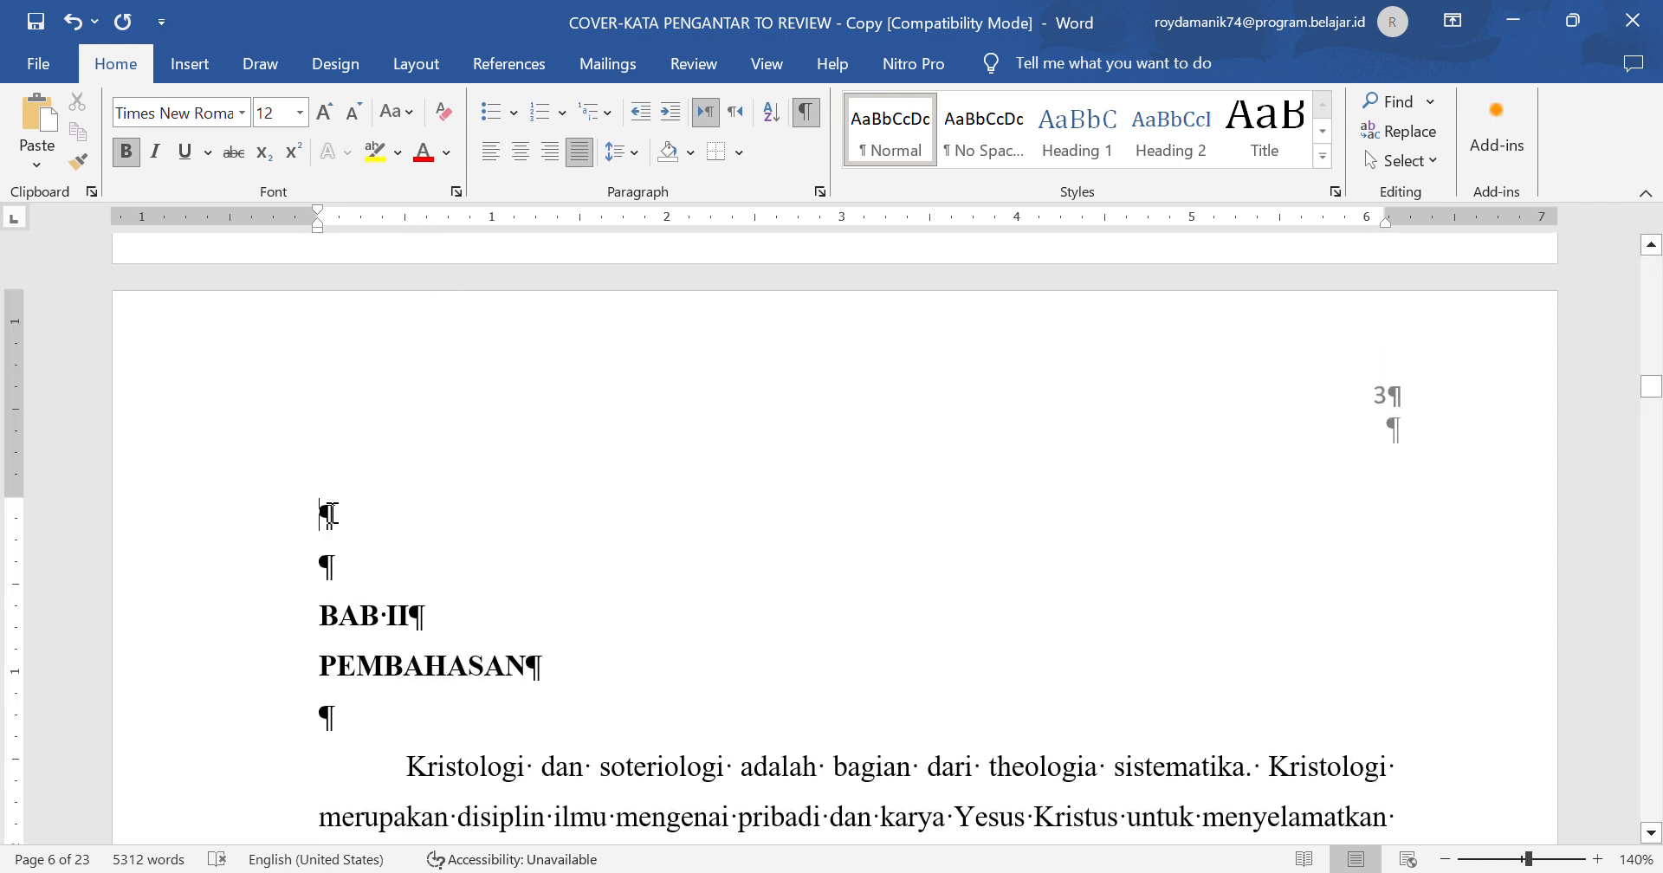
{"action": "left_click", "coordinate": [423, 66]}
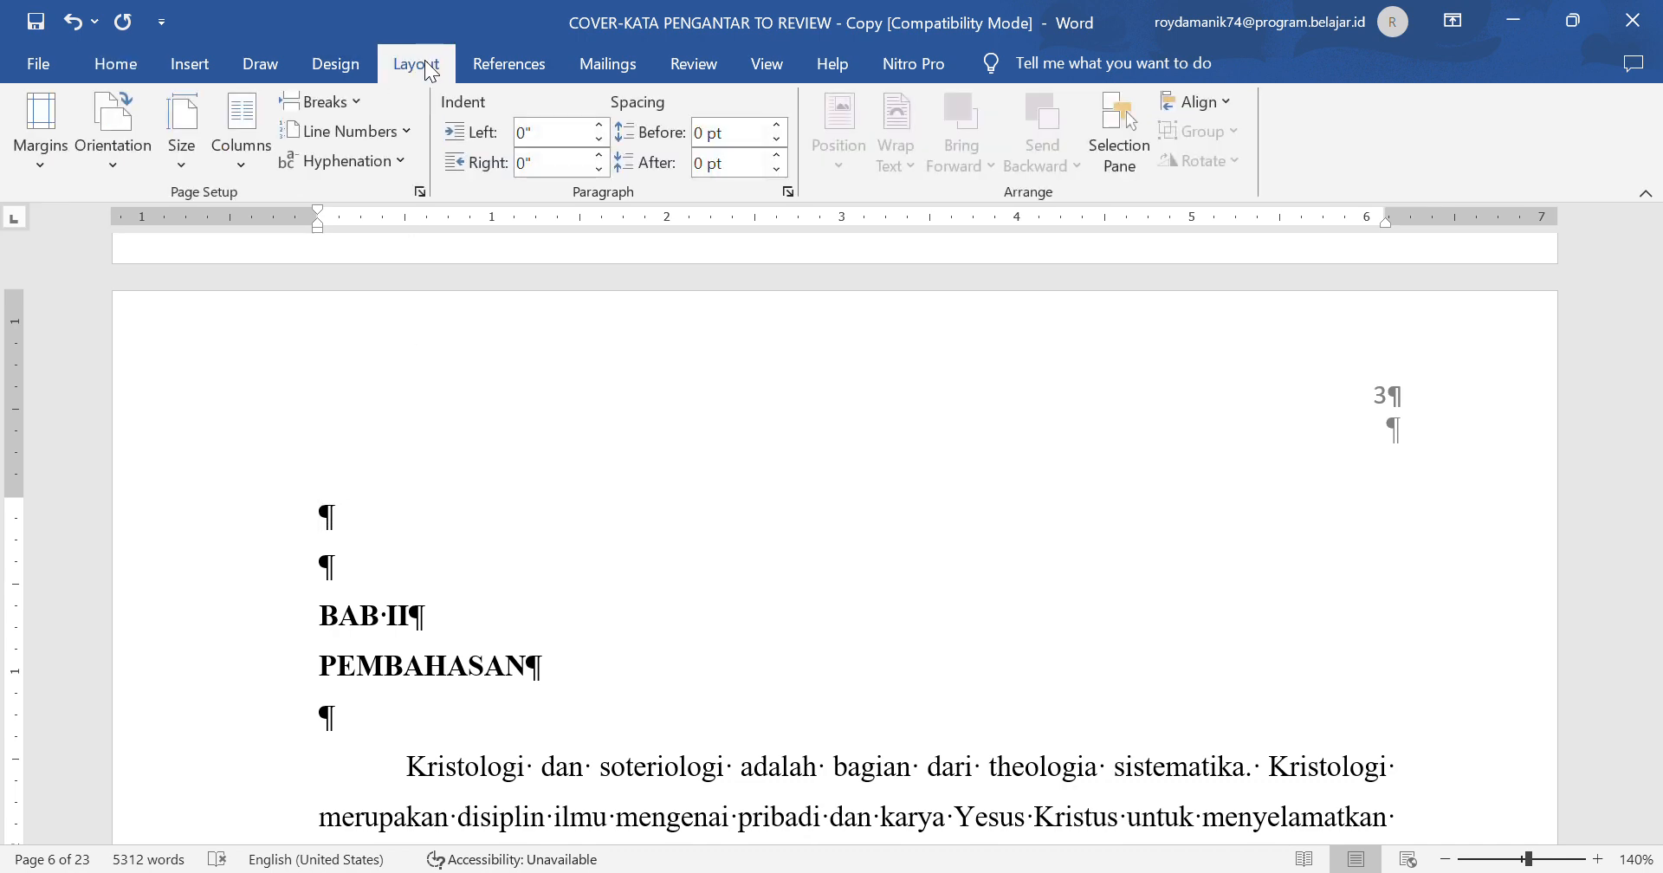
{"action": "left_click", "coordinate": [330, 102]}
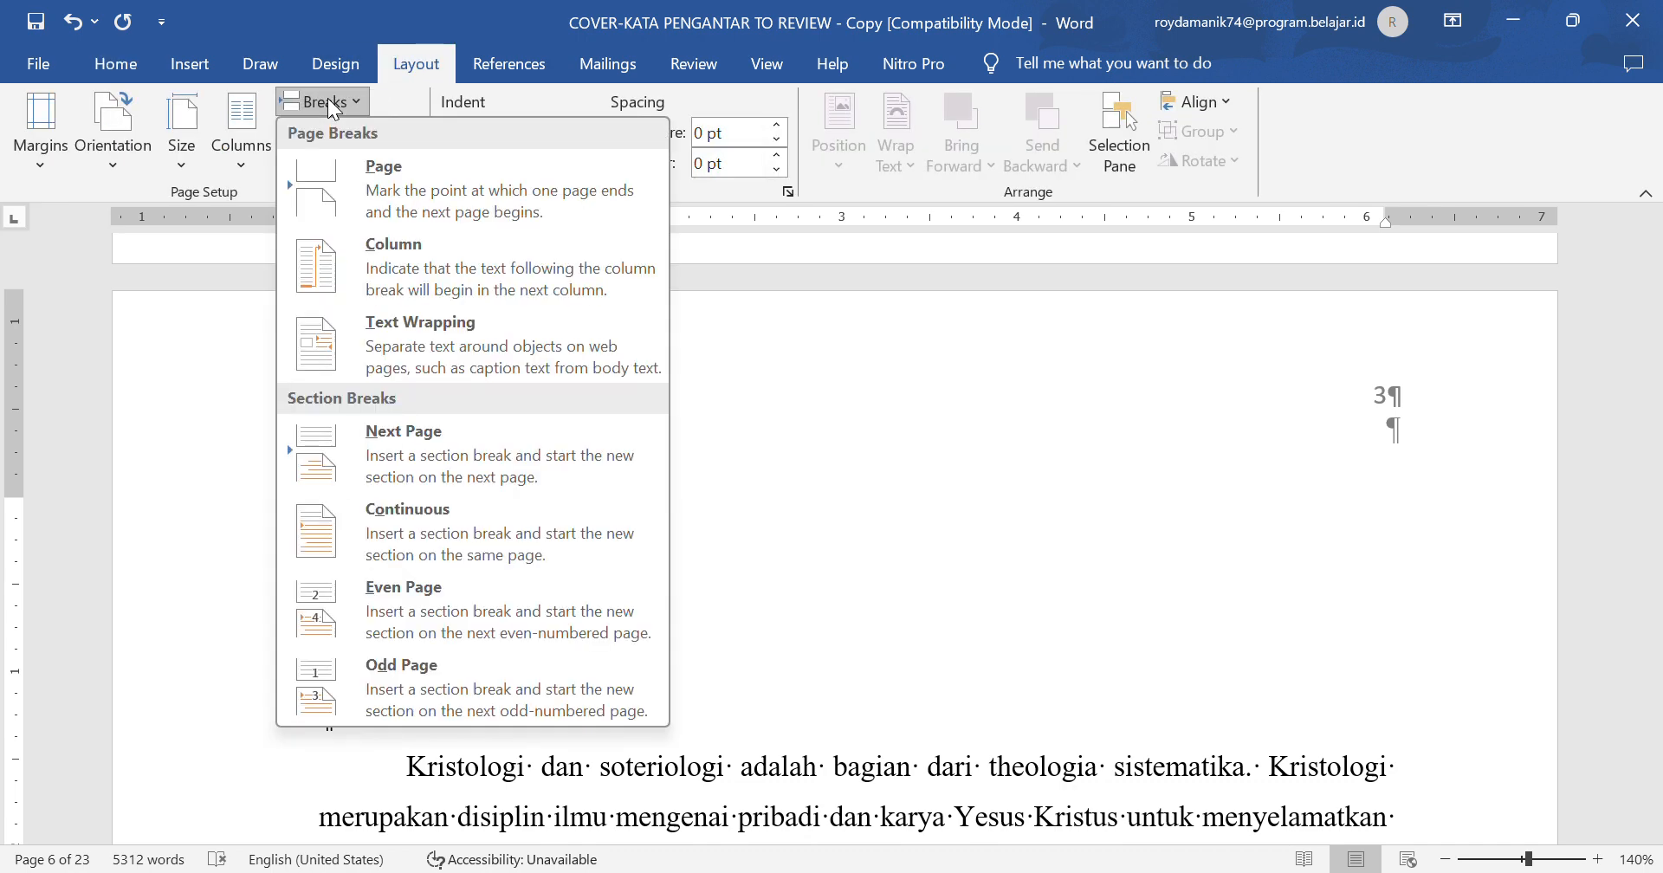
{"action": "left_click", "coordinate": [437, 440]}
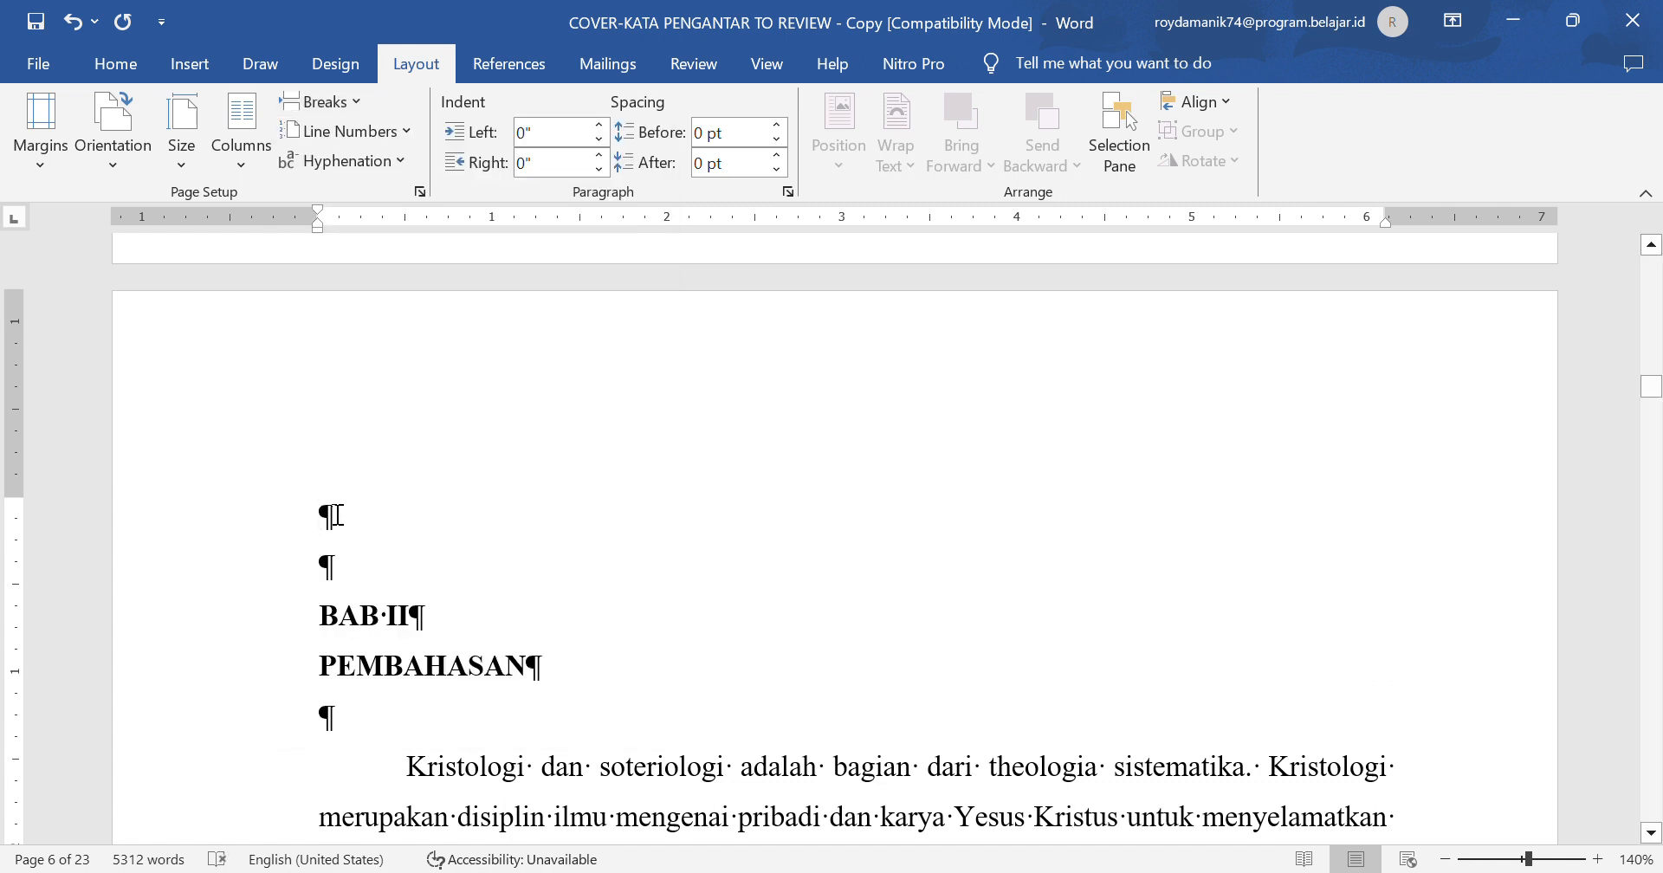
- Center the BAB II PEMBAHASAN heading with its surrounding blank lines, and set the BAB II line's spacing to 1,15
{"action": "left_click_drag", "start_coordinate": [327, 515], "coordinate": [525, 720]}
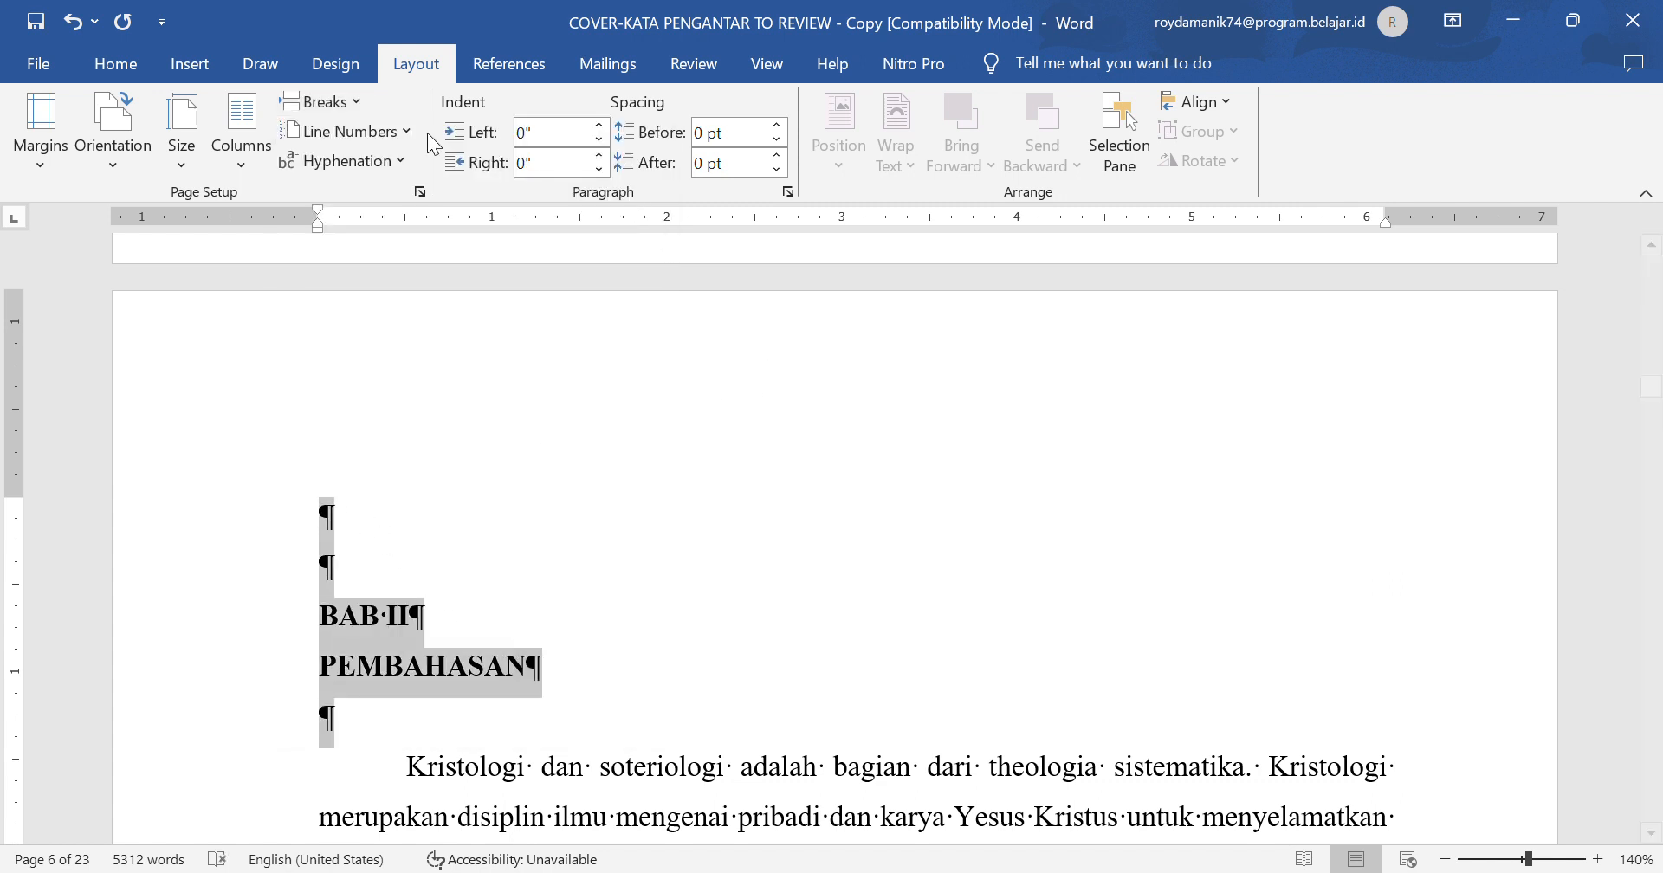
{"action": "left_click", "coordinate": [117, 64]}
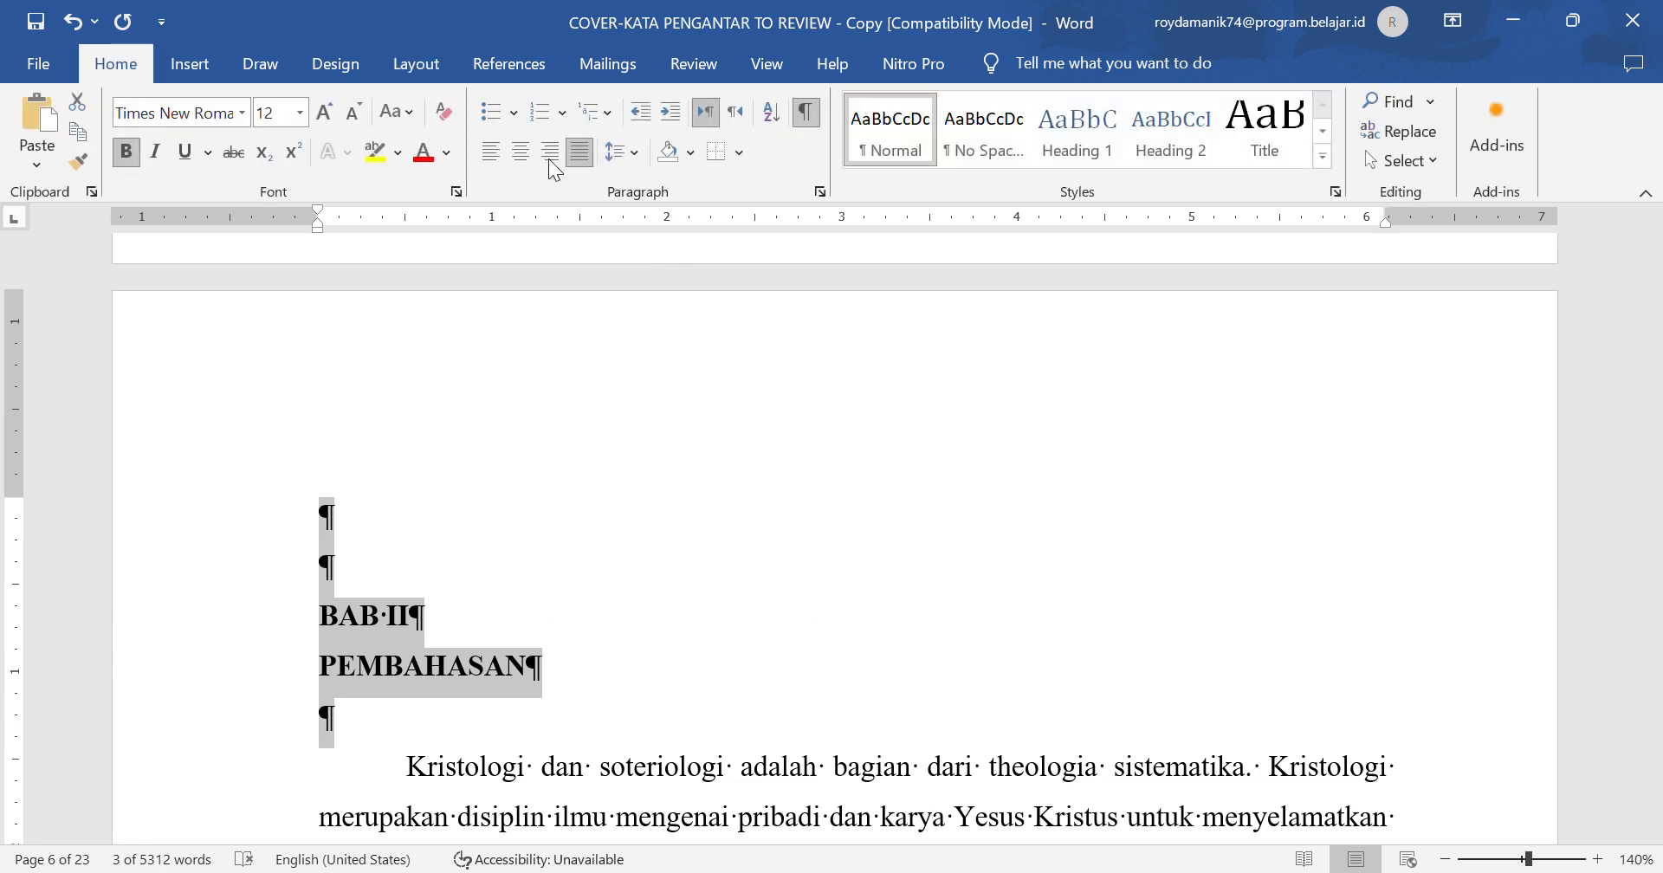
{"action": "left_click", "coordinate": [521, 153]}
{"action": "left_click", "coordinate": [949, 615]}
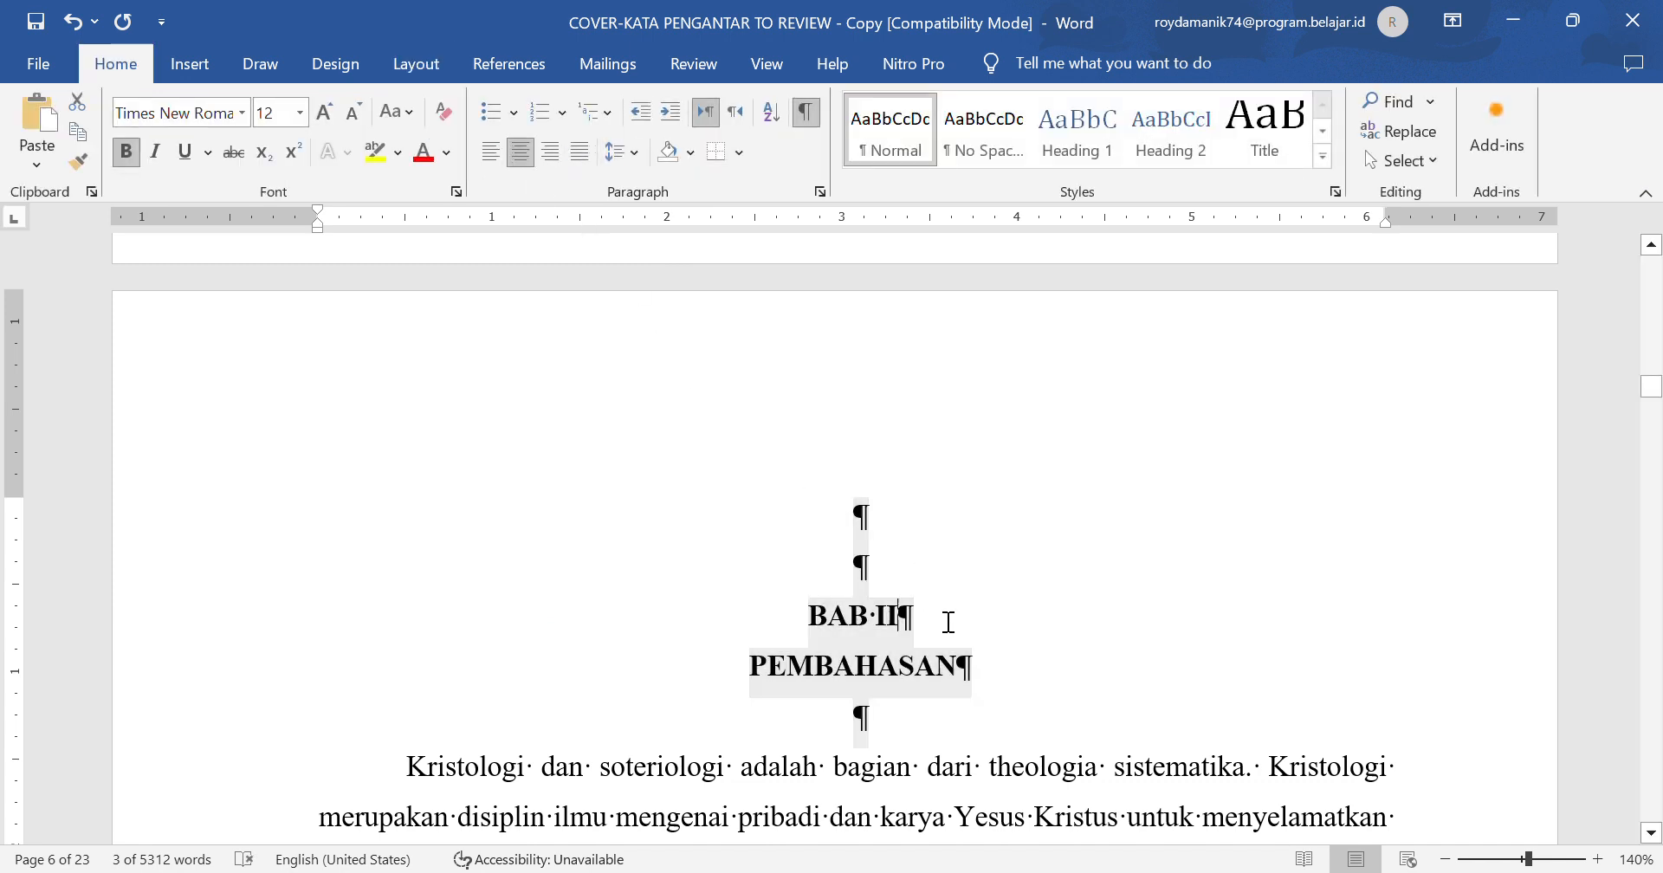
{"action": "left_click", "coordinate": [622, 152]}
{"action": "left_click", "coordinate": [654, 215]}
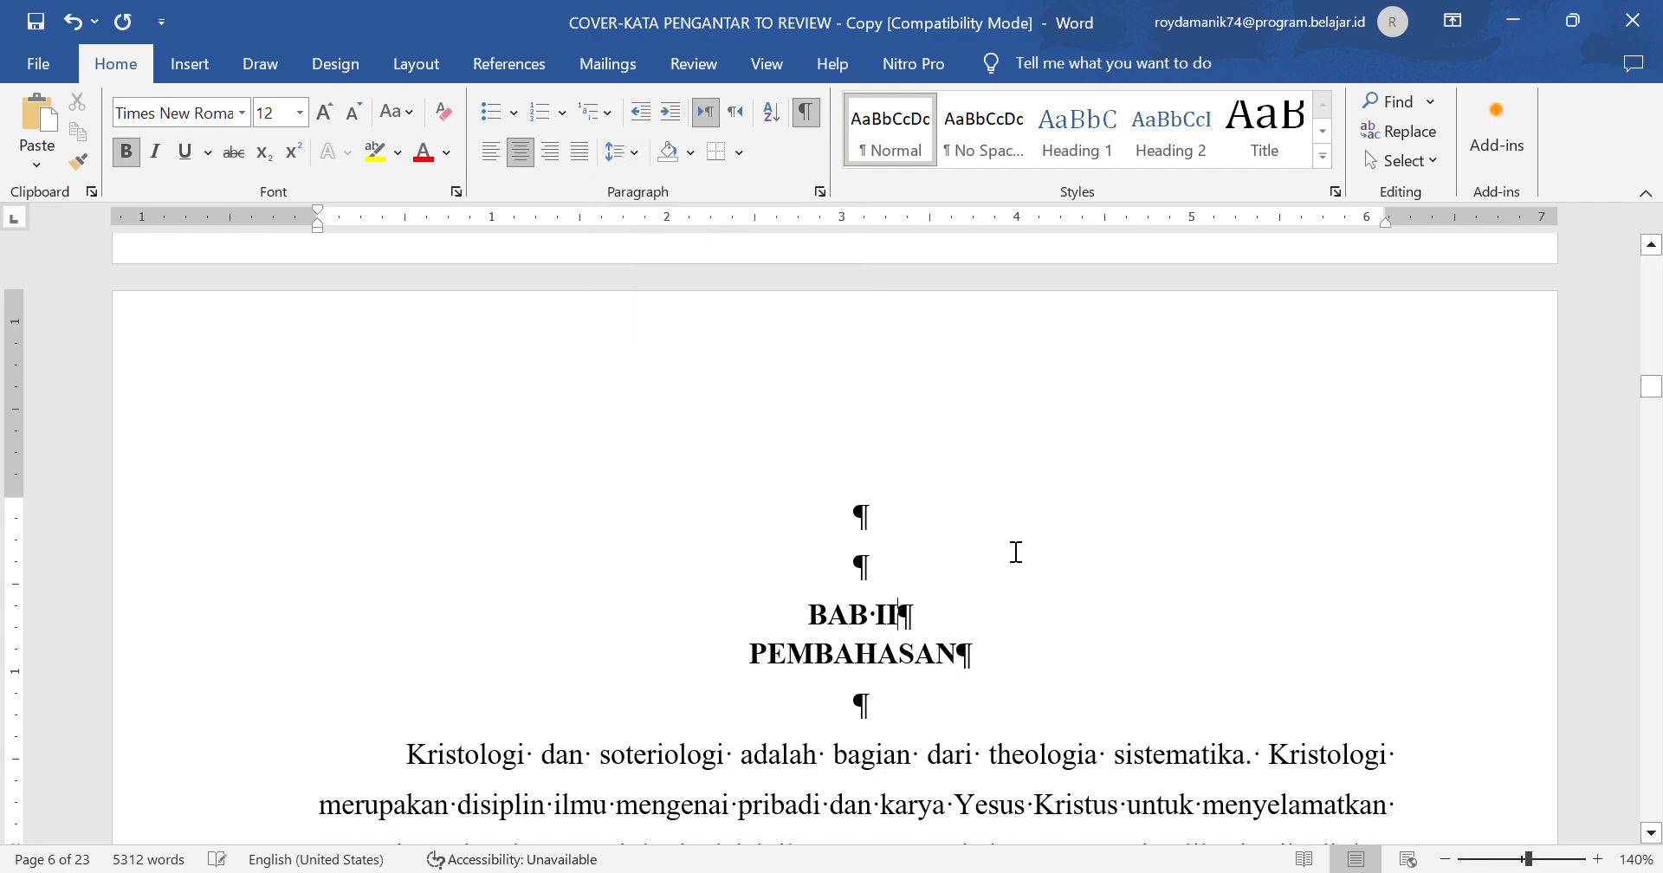
{"action": "left_click", "coordinate": [1048, 682]}
- Set the page numbering of the section starting at BAB II to continue from the previous section and return to the body text
{"action": "scroll", "coordinate": [1048, 683], "scroll_direction": "up", "scroll_amount": 8}
{"action": "scroll", "coordinate": [1048, 682], "scroll_direction": "up", "scroll_amount": 15}
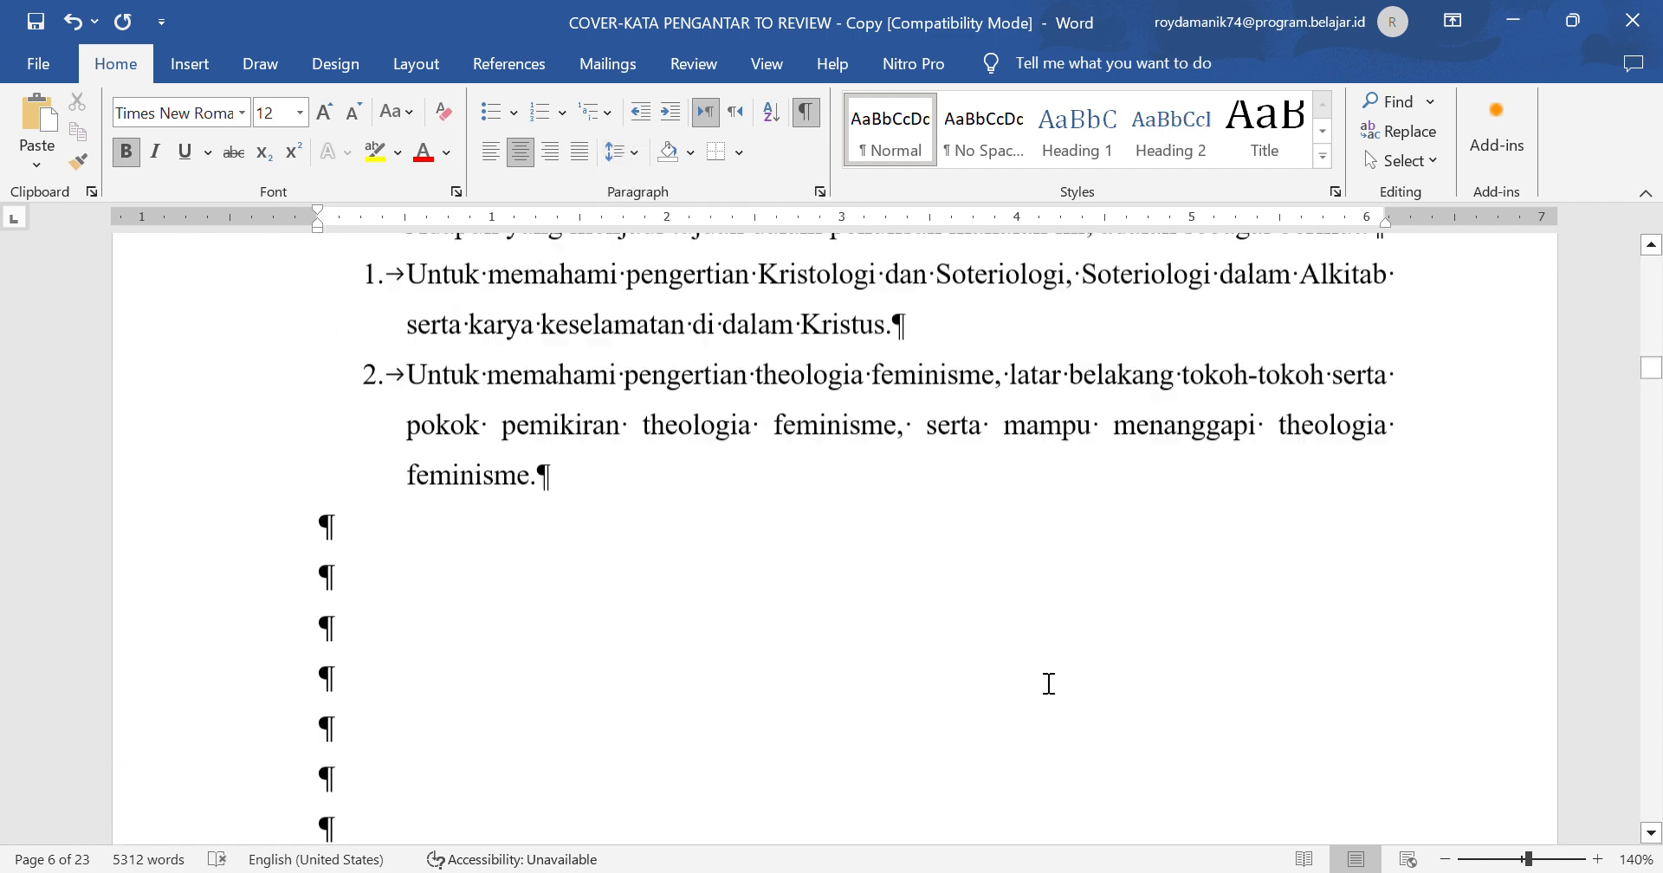
{"action": "scroll", "coordinate": [1423, 417], "scroll_direction": "down", "scroll_amount": 20}
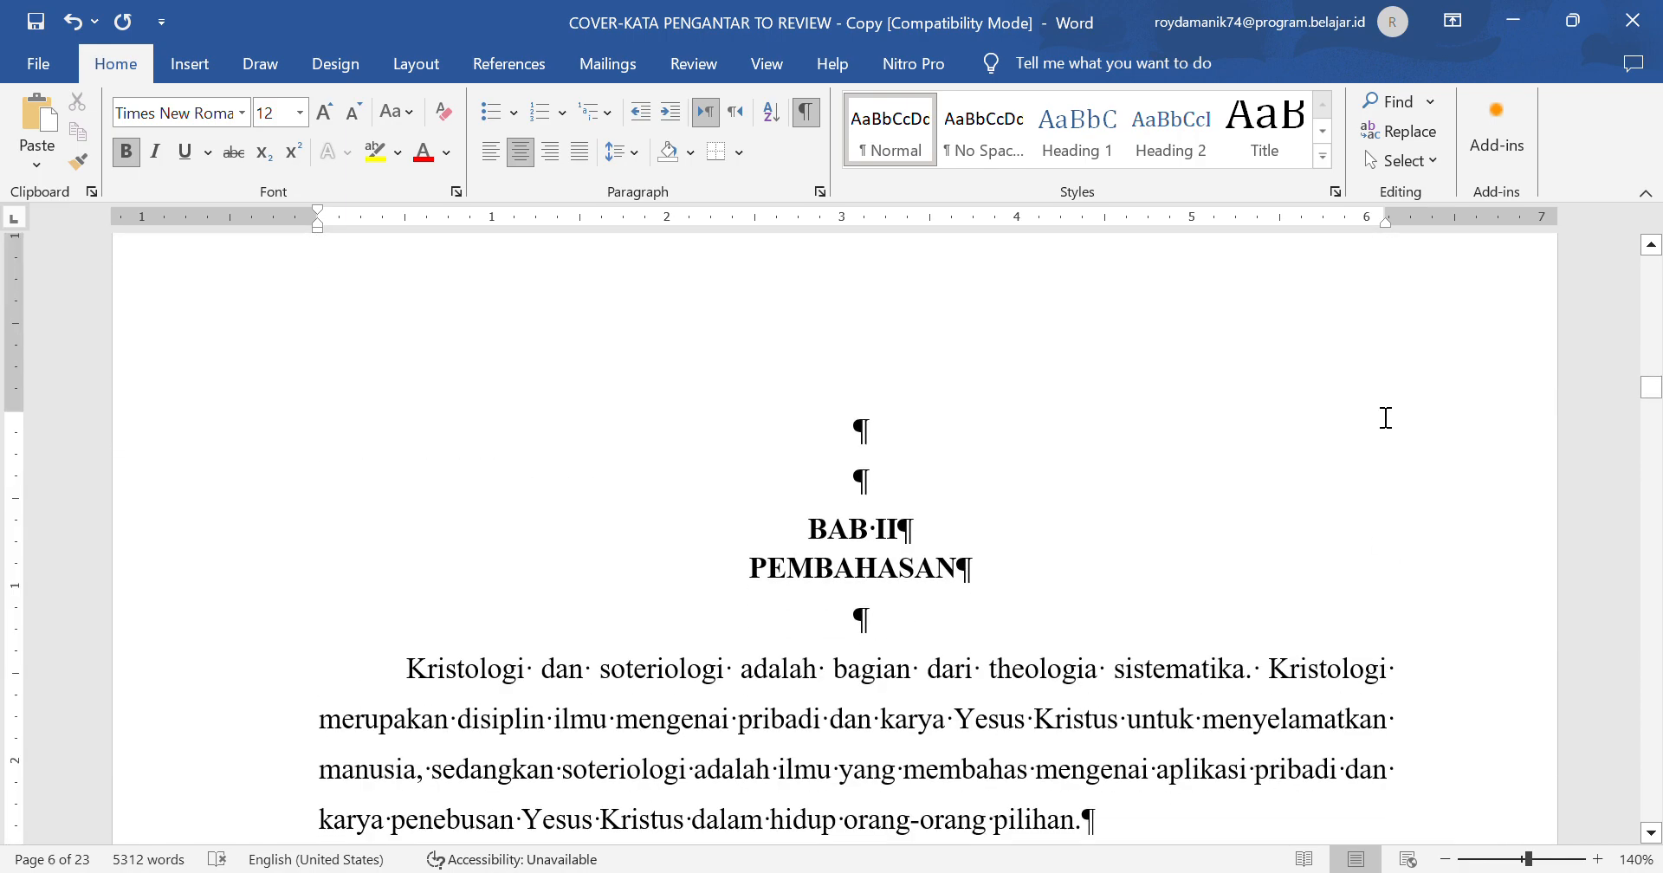
{"action": "scroll", "coordinate": [1384, 416], "scroll_direction": "down", "scroll_amount": 20}
{"action": "scroll", "coordinate": [1315, 567], "scroll_direction": "down", "scroll_amount": 4}
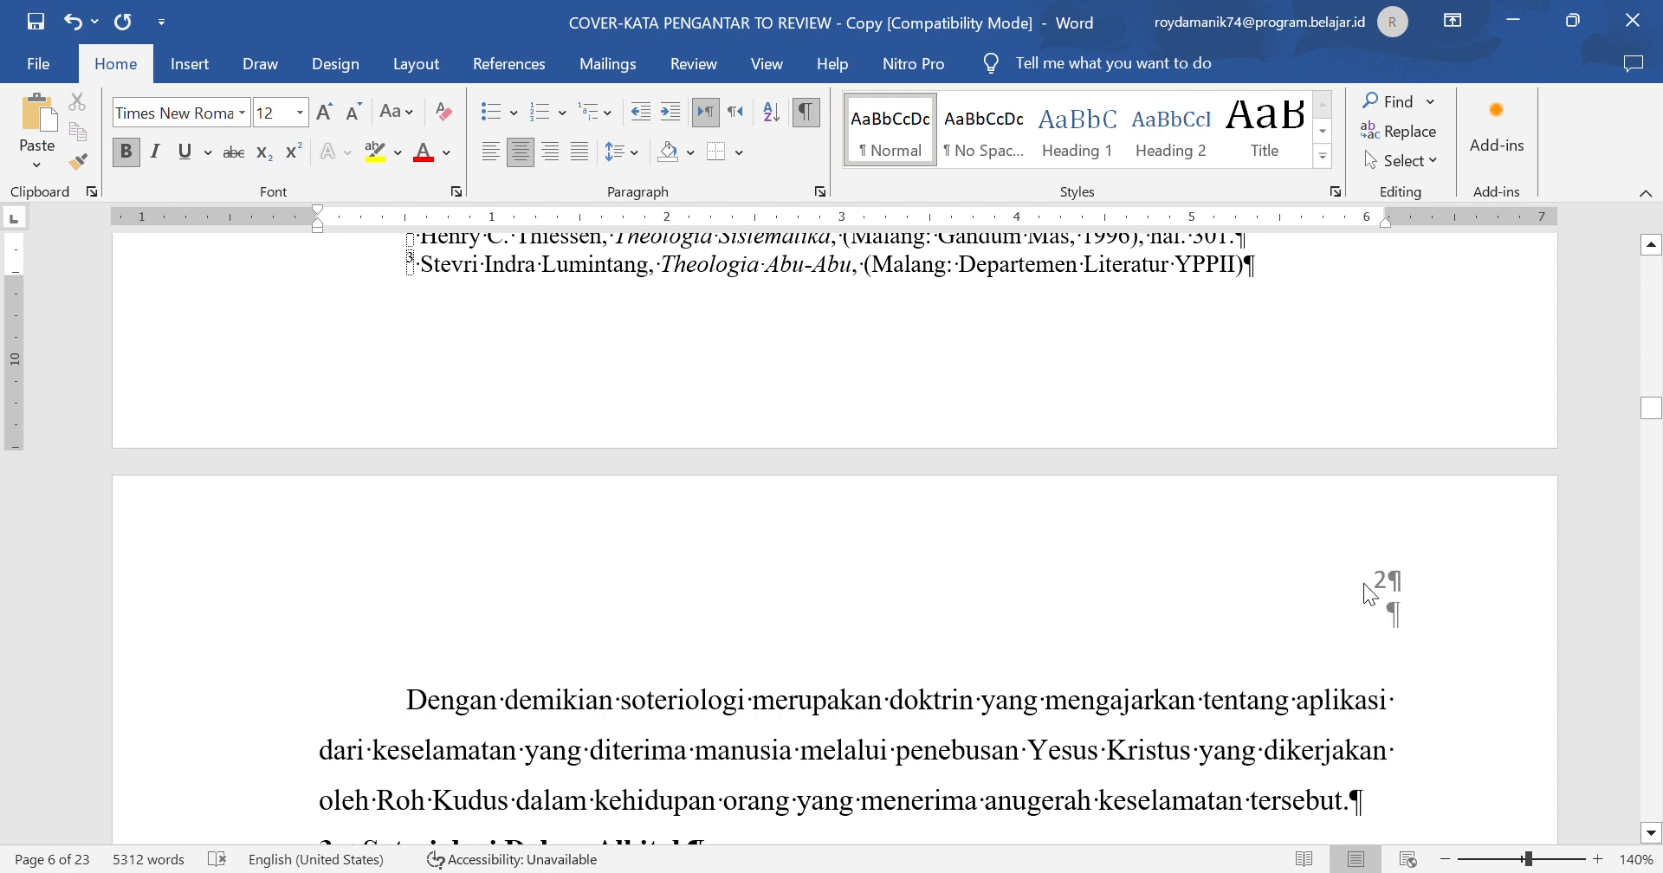
{"action": "double_click", "coordinate": [1307, 571]}
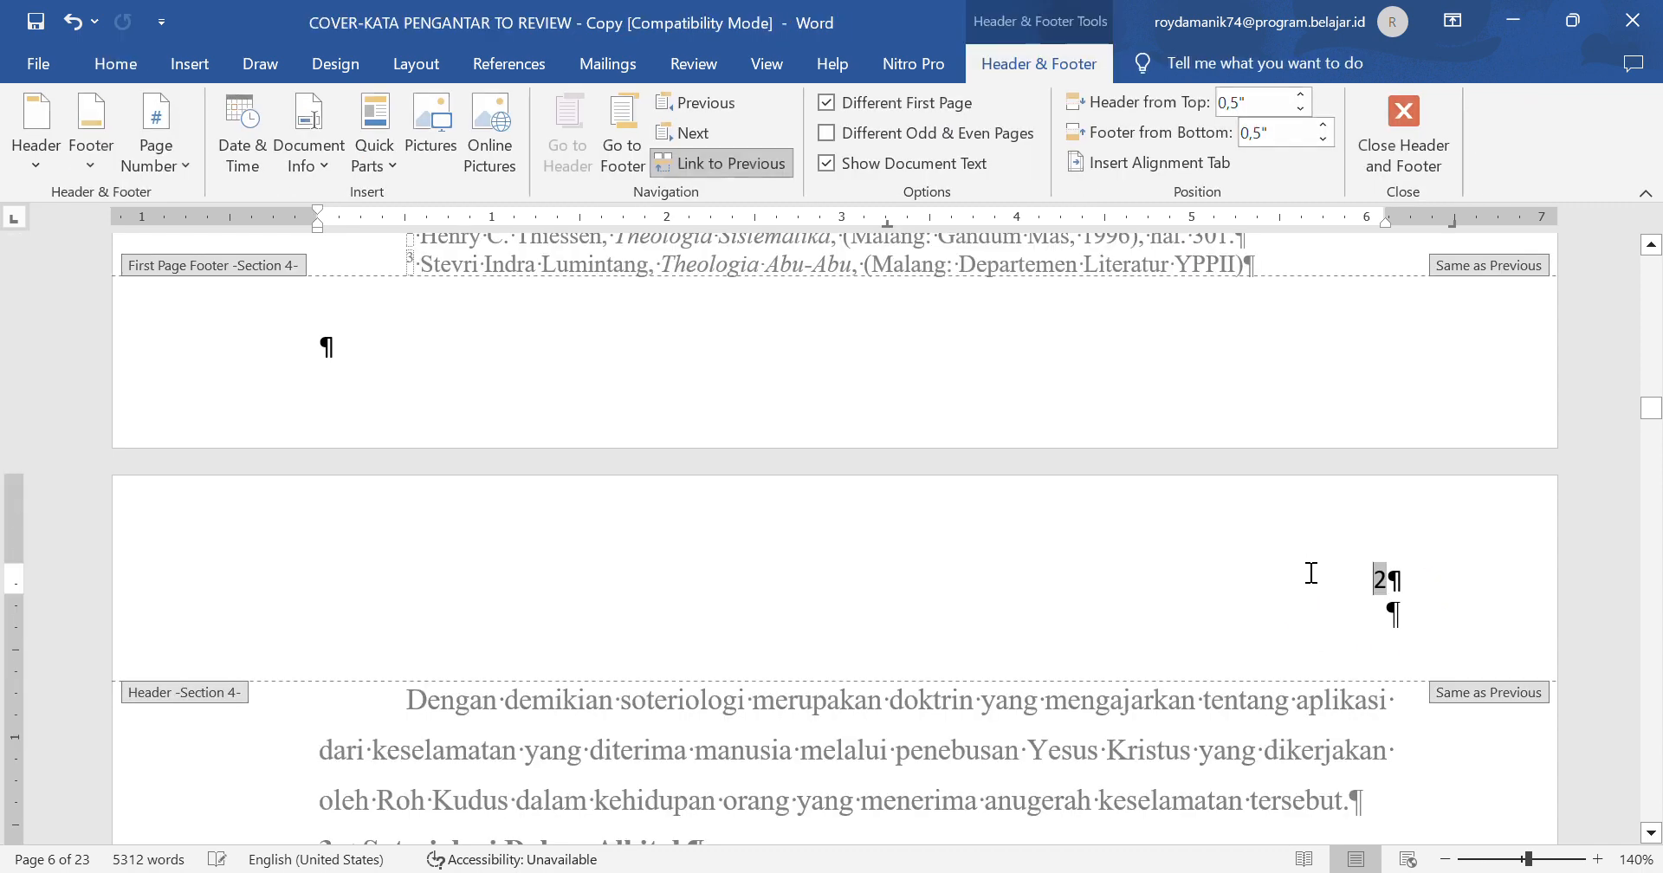
{"action": "left_click", "coordinate": [194, 71]}
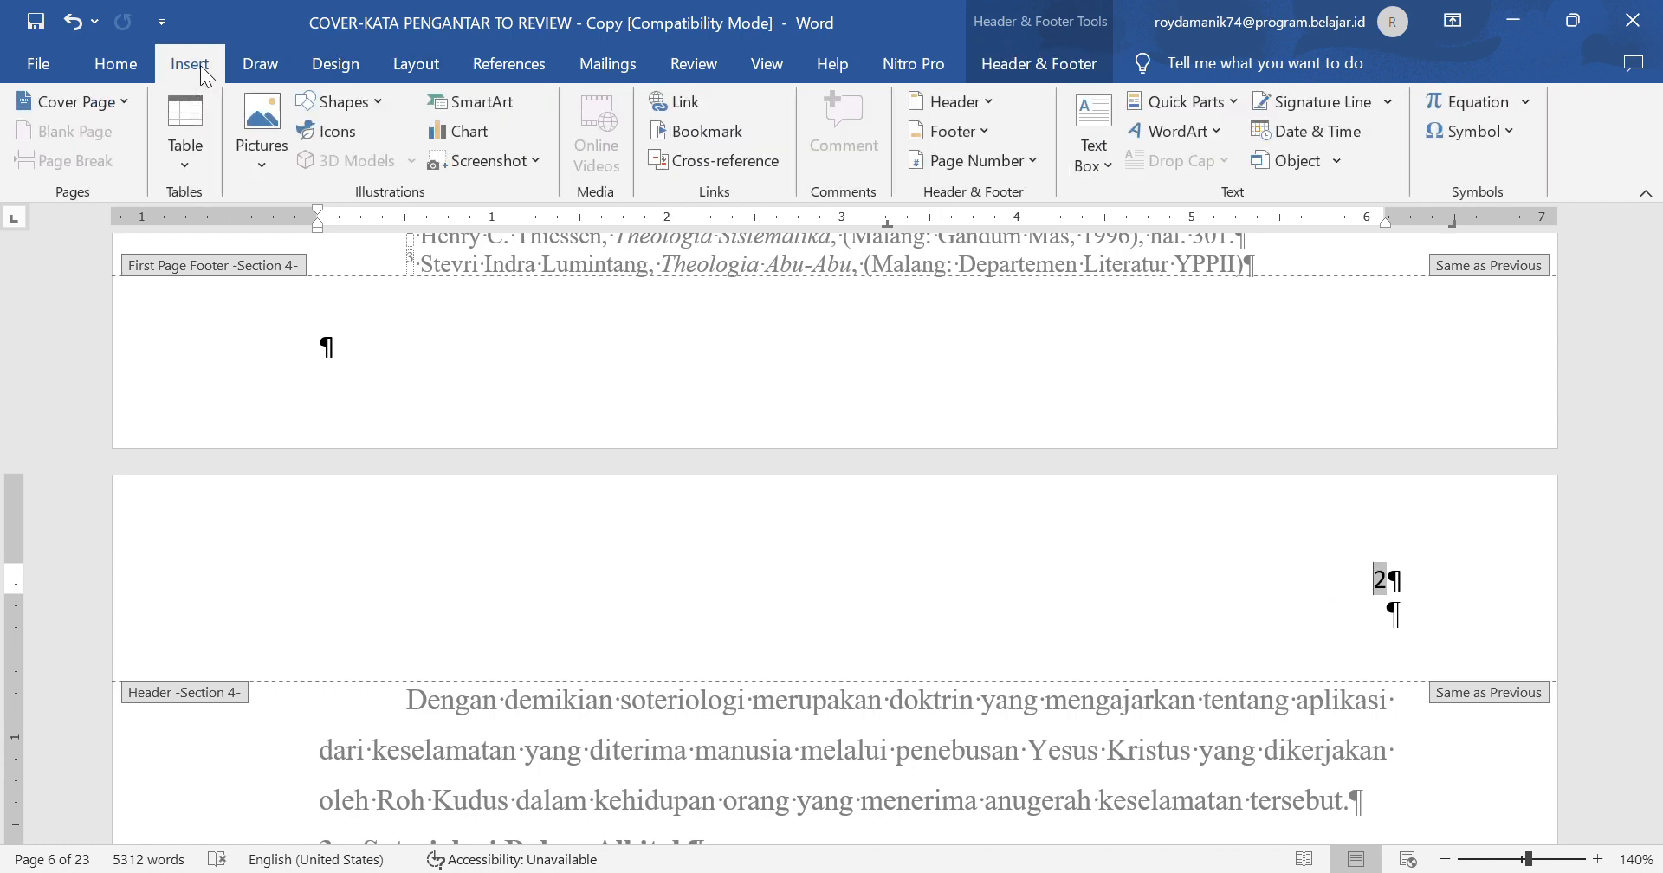
{"action": "left_click", "coordinate": [993, 162]}
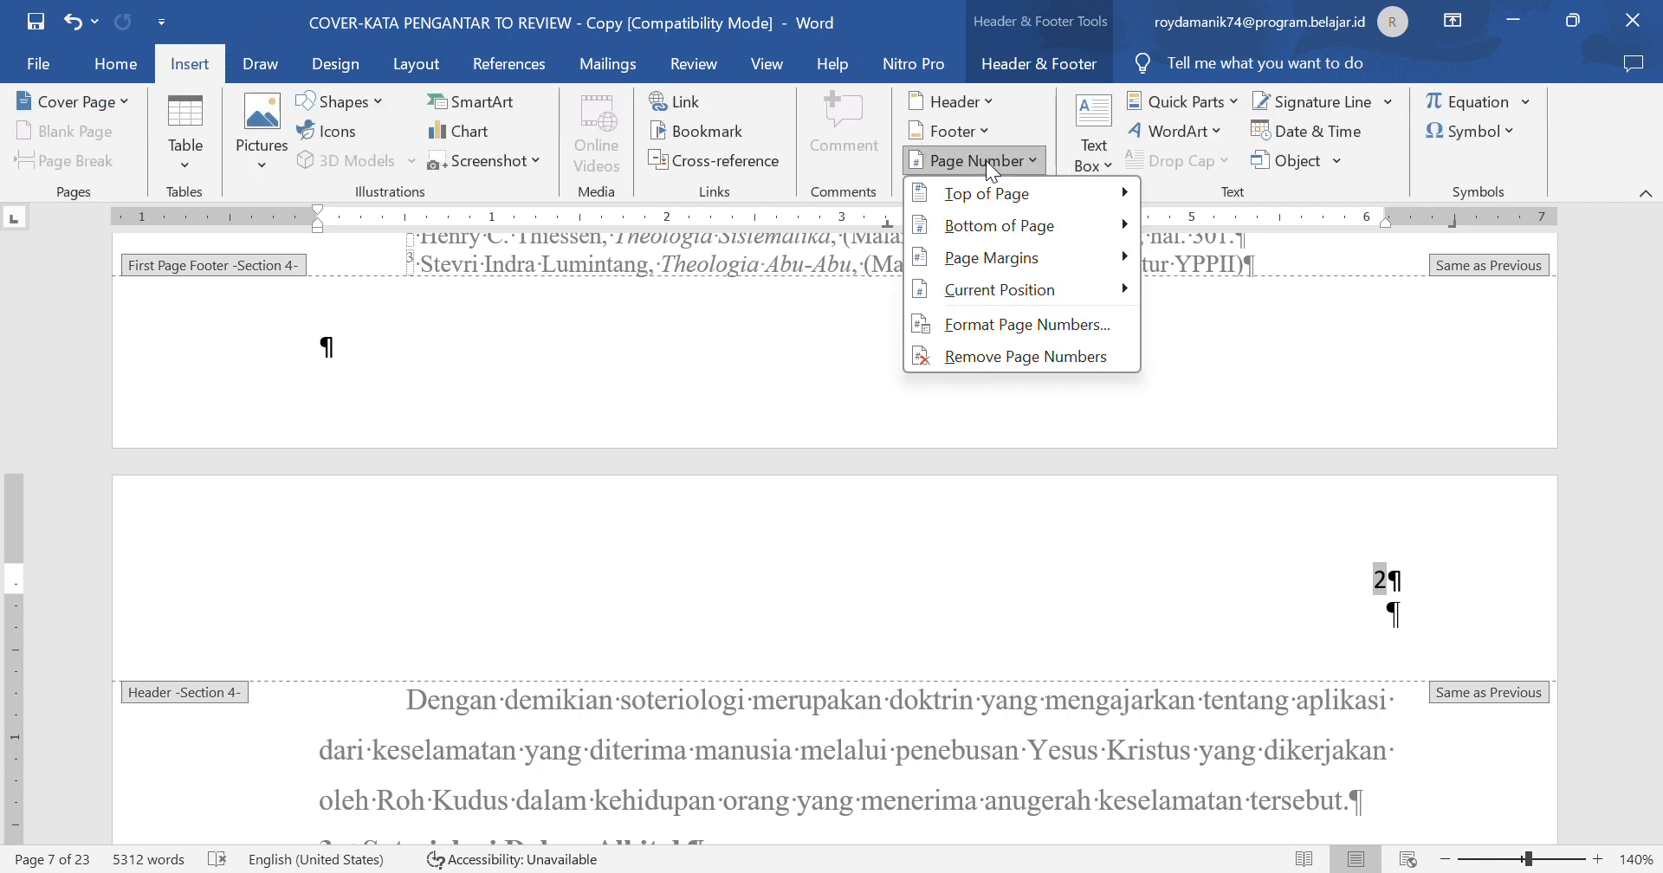
{"action": "left_click", "coordinate": [1022, 326]}
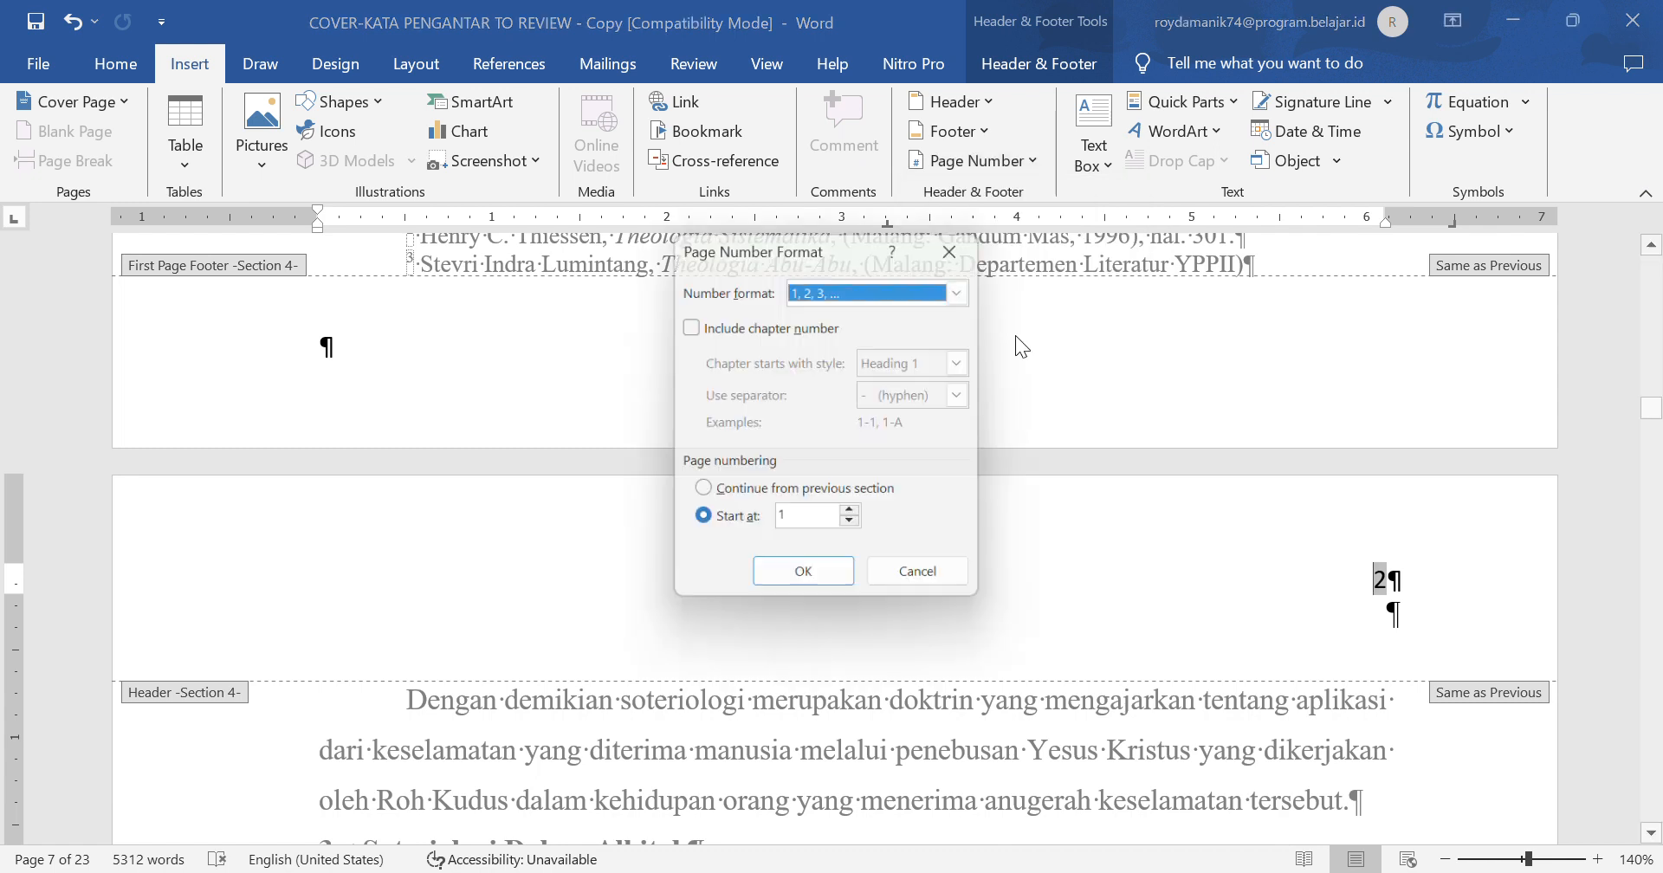
{"action": "left_click", "coordinate": [743, 499]}
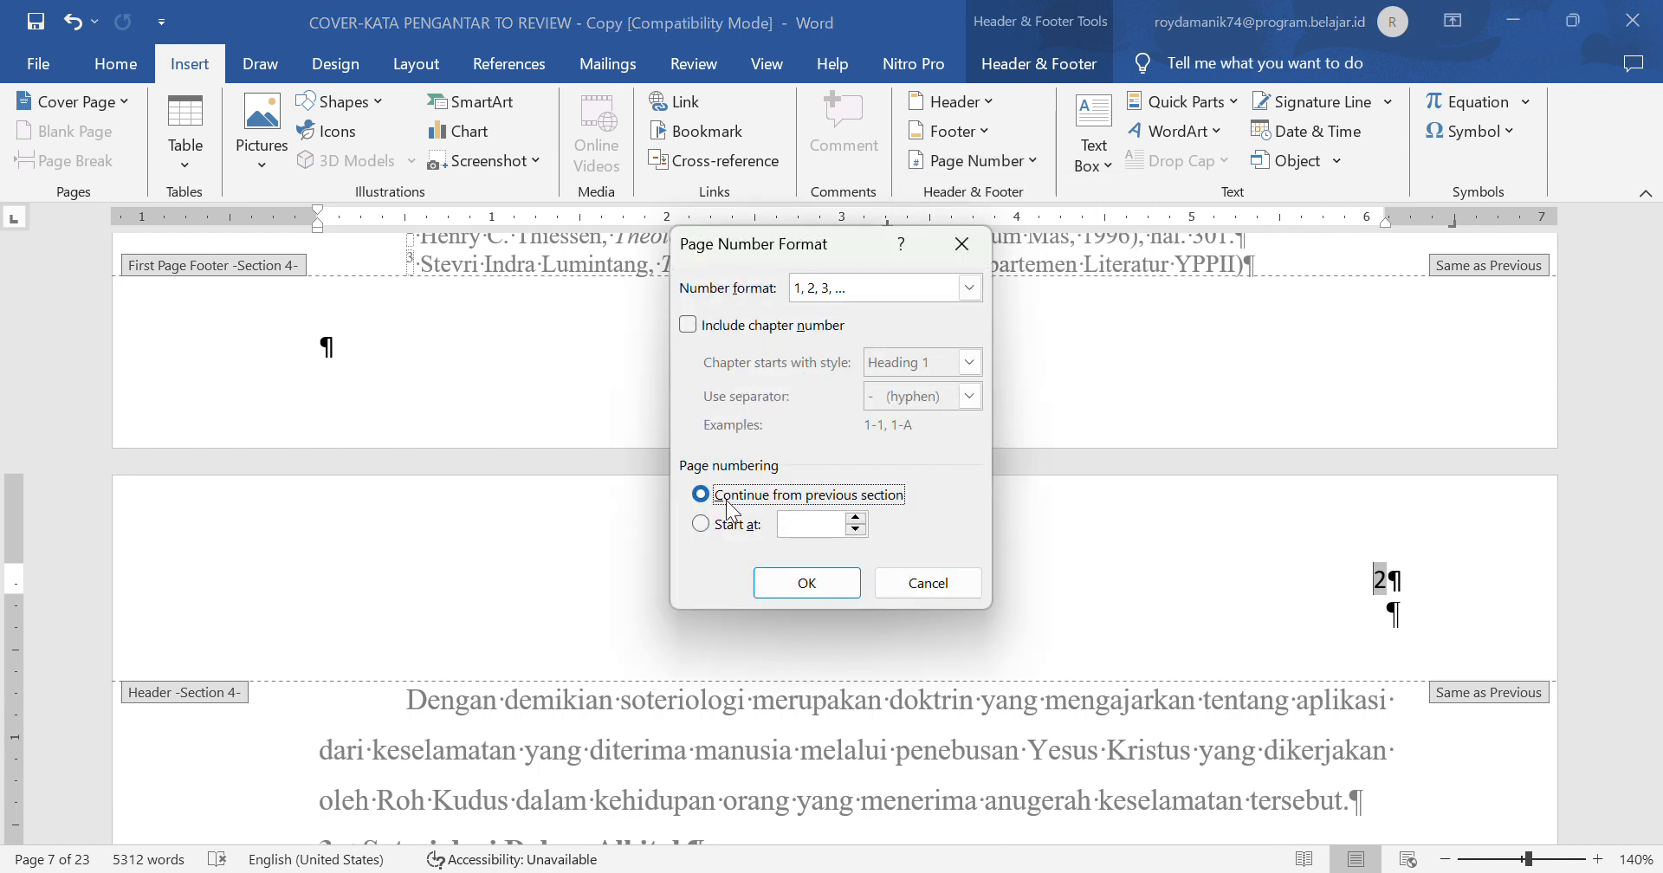
{"action": "left_click", "coordinate": [827, 583]}
{"action": "double_click", "coordinate": [1228, 640]}
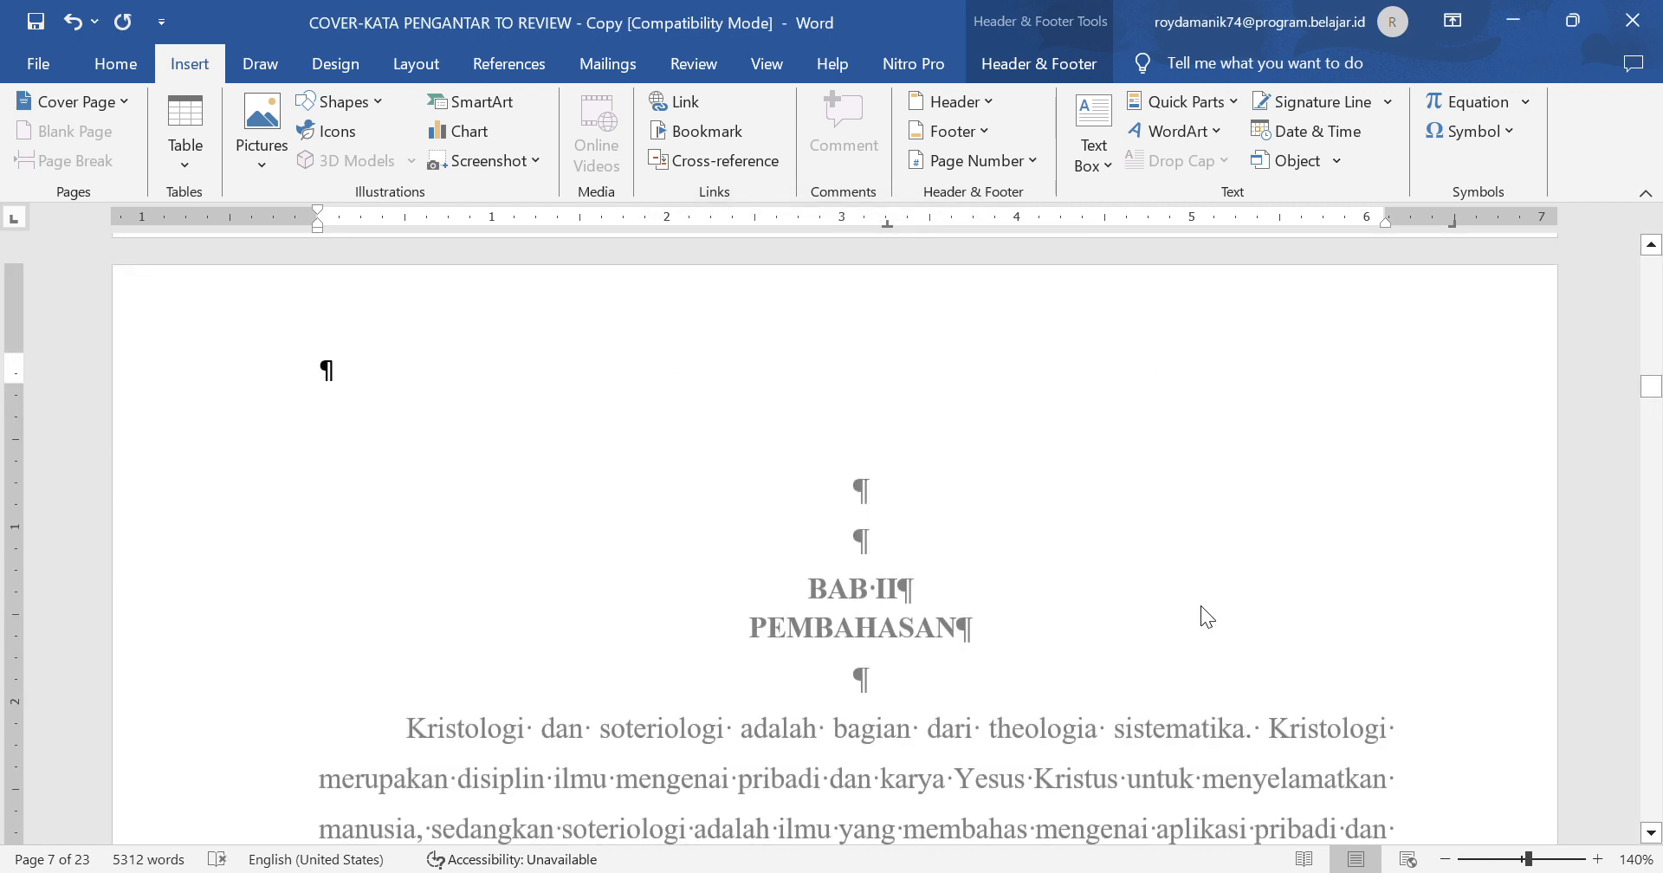
- Check the page number on the page following the BAB II opening and hide the formatting marks
{"action": "scroll", "coordinate": [1182, 520], "scroll_direction": "down", "scroll_amount": 3}
{"action": "scroll", "coordinate": [1190, 539], "scroll_direction": "down", "scroll_amount": 15}
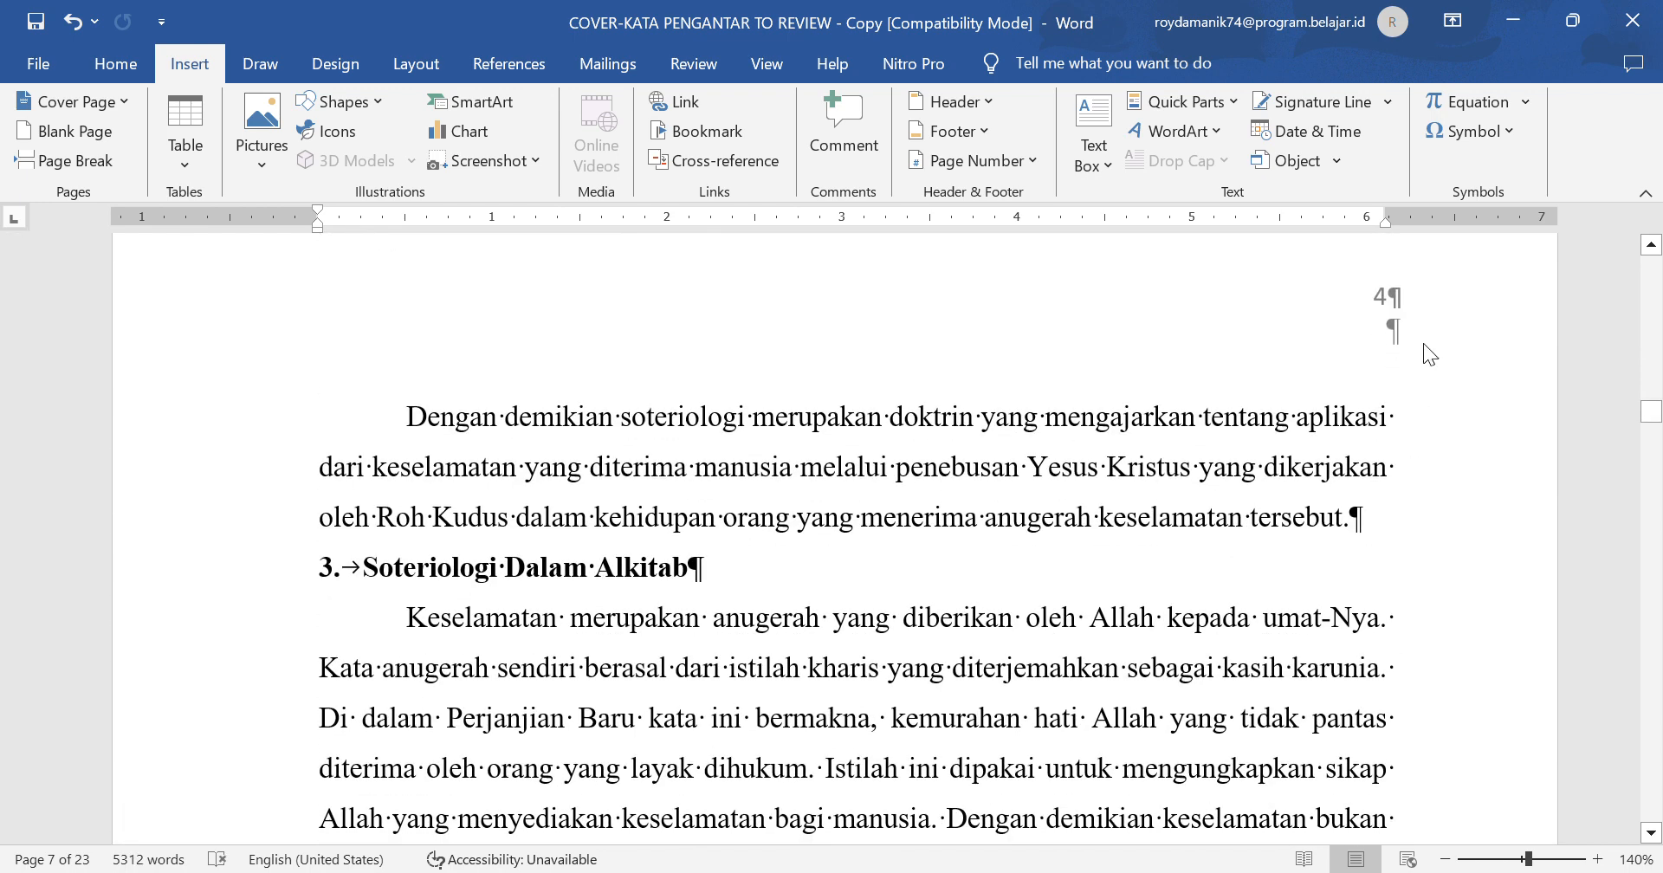
{"action": "left_click", "coordinate": [112, 62]}
{"action": "left_click", "coordinate": [804, 111]}
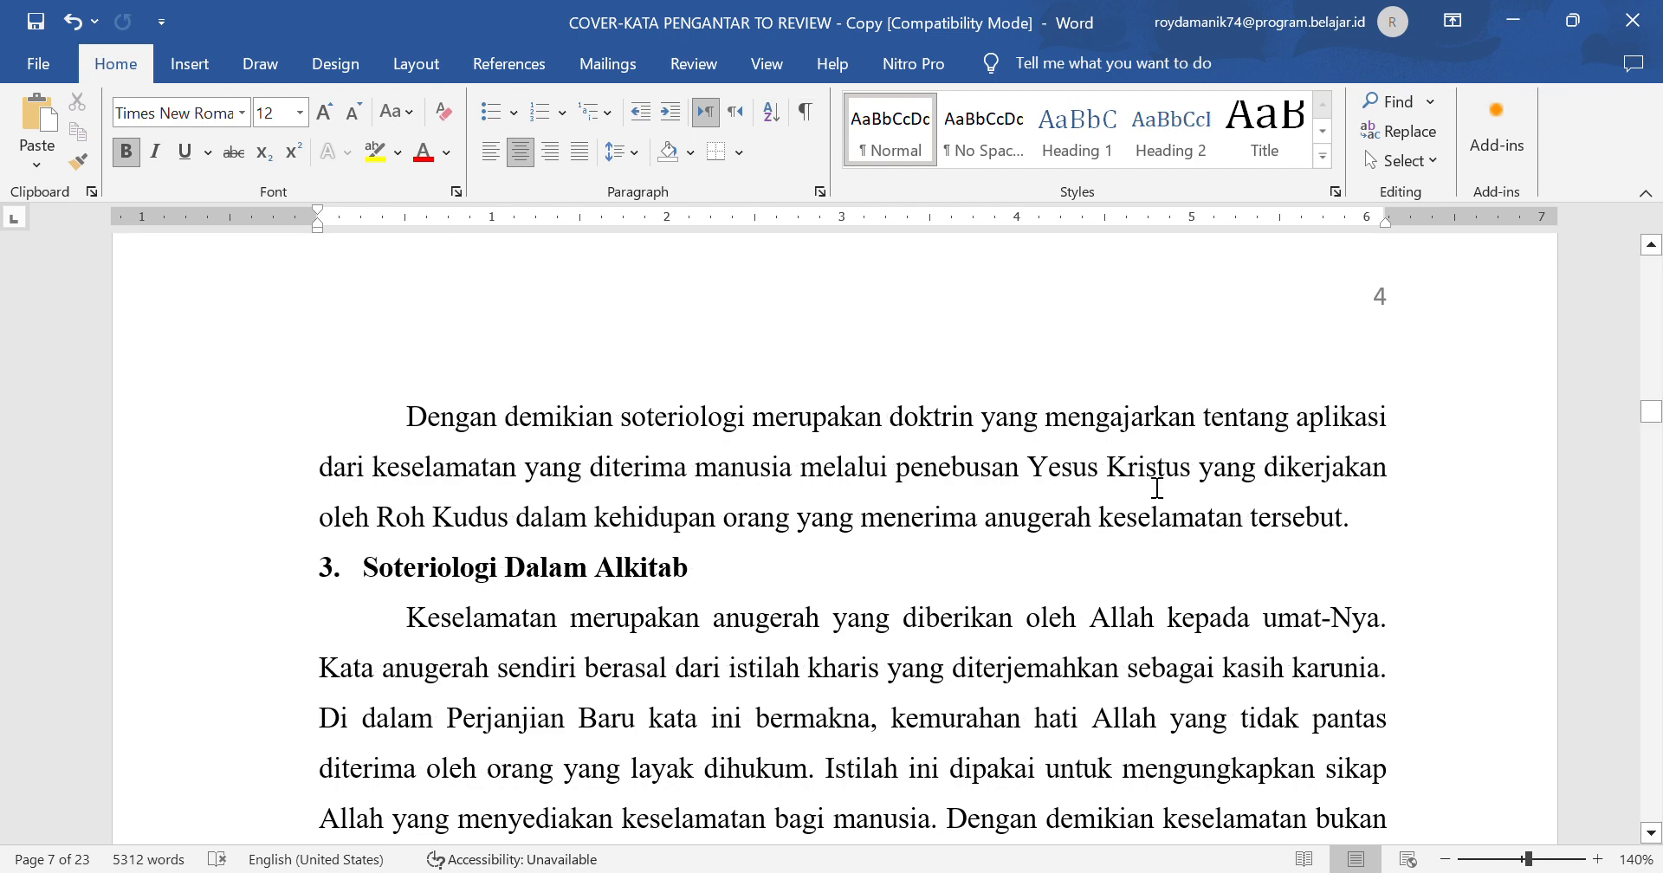
- Insert a blank line above the subheading 3. Soteriologi Dalam Alkitab
{"action": "scroll", "coordinate": [1010, 476], "scroll_direction": "up", "scroll_amount": 20}
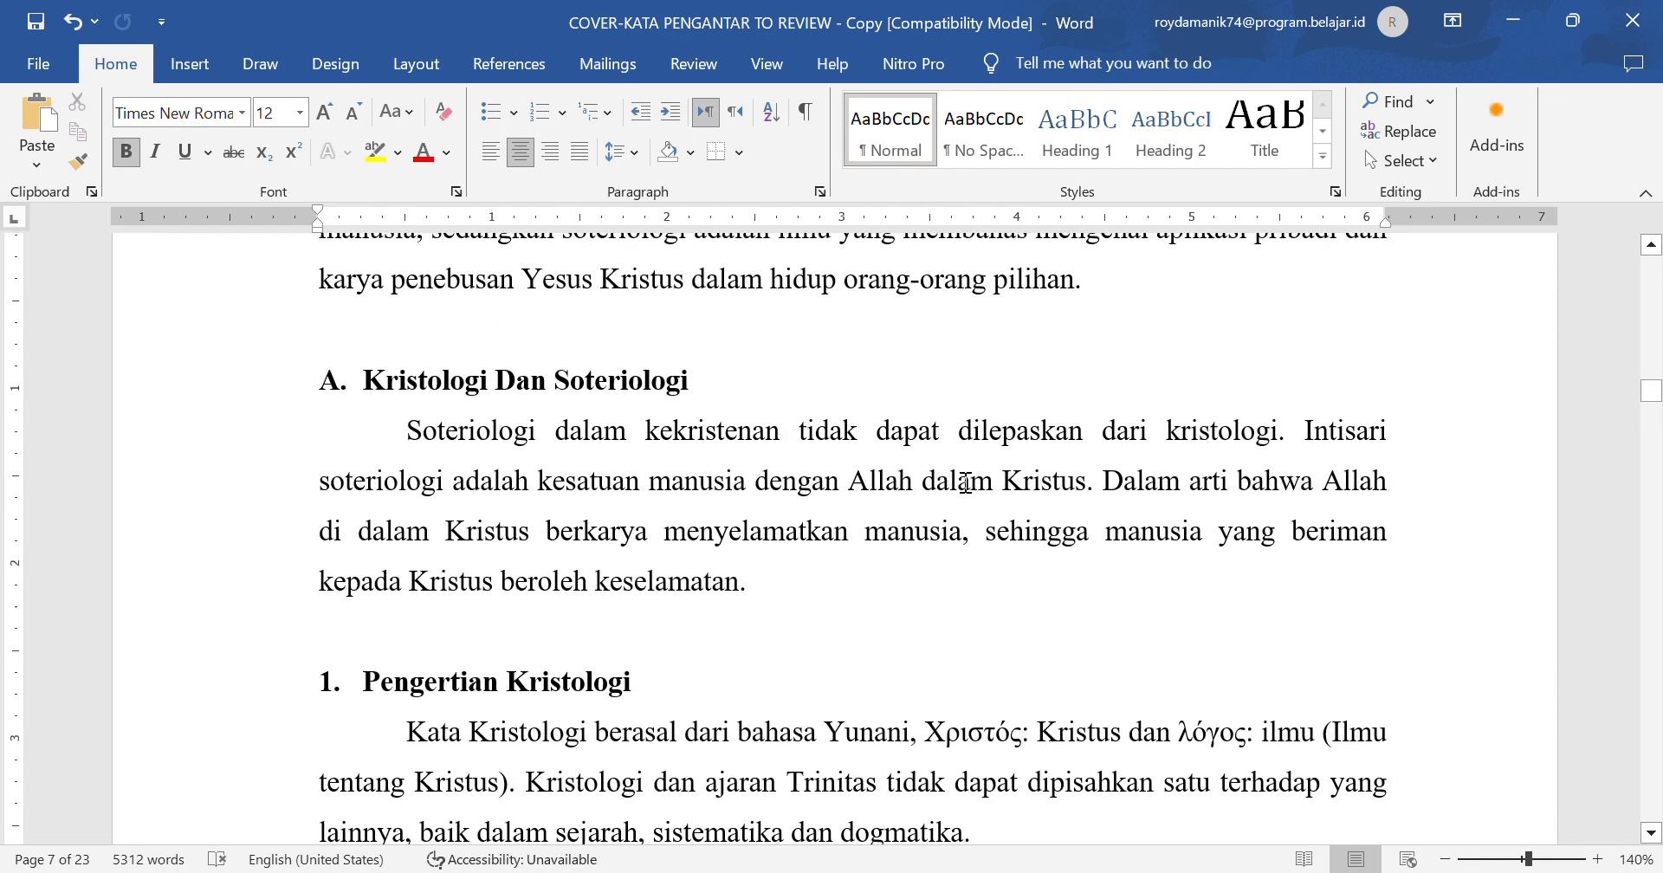
{"action": "scroll", "coordinate": [963, 481], "scroll_direction": "up", "scroll_amount": 3}
{"action": "scroll", "coordinate": [964, 481], "scroll_direction": "down", "scroll_amount": 15}
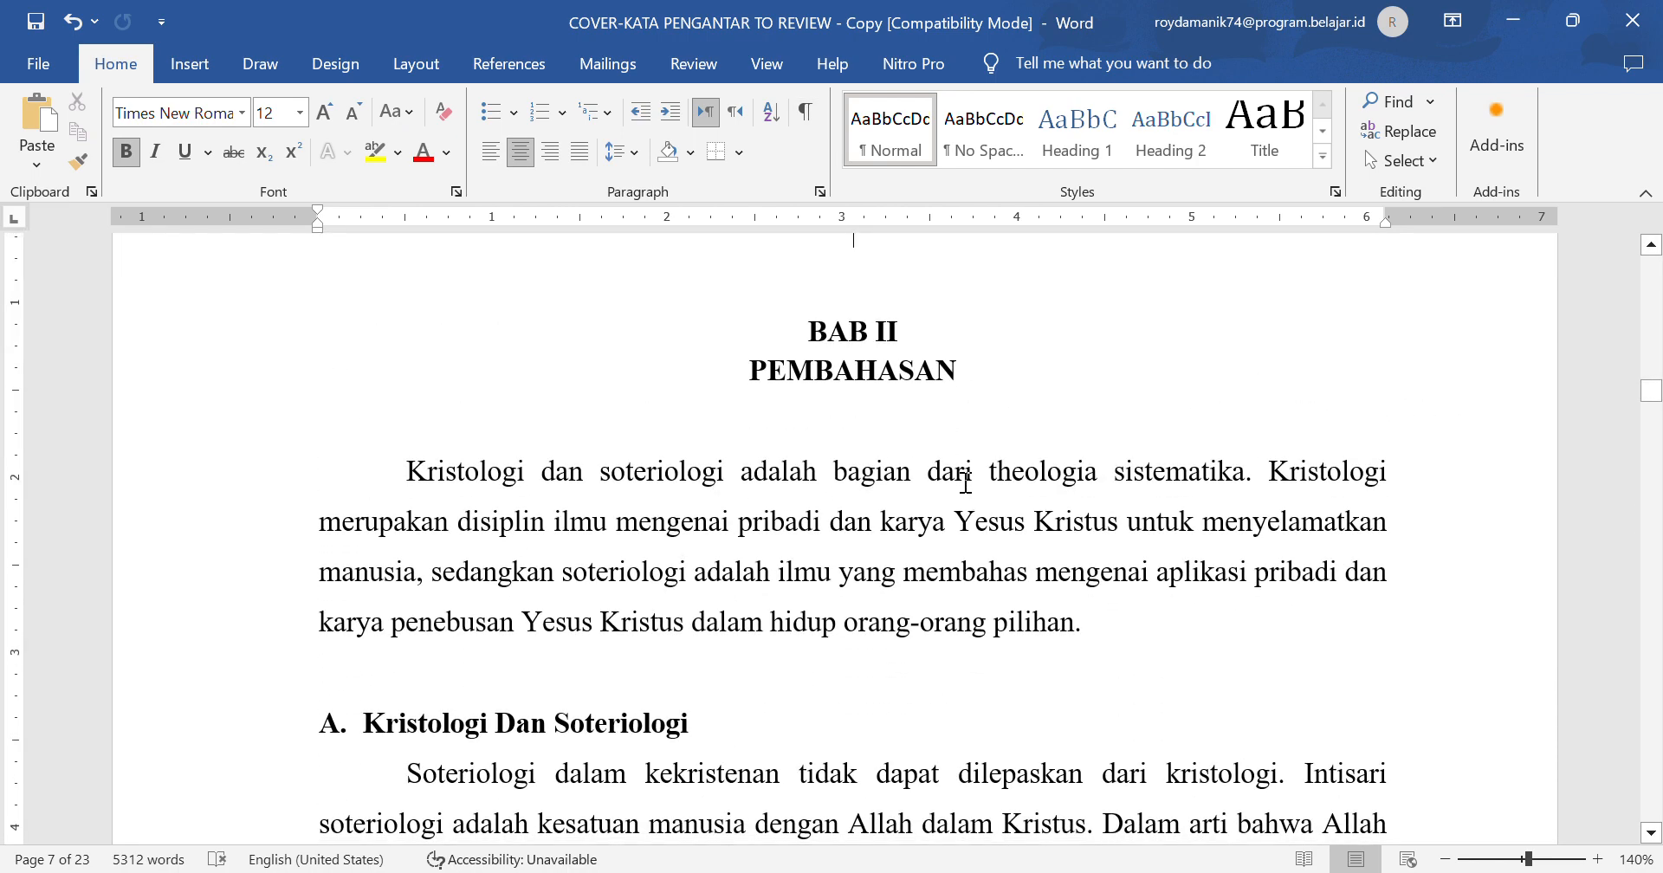
{"action": "scroll", "coordinate": [880, 518], "scroll_direction": "down", "scroll_amount": 15}
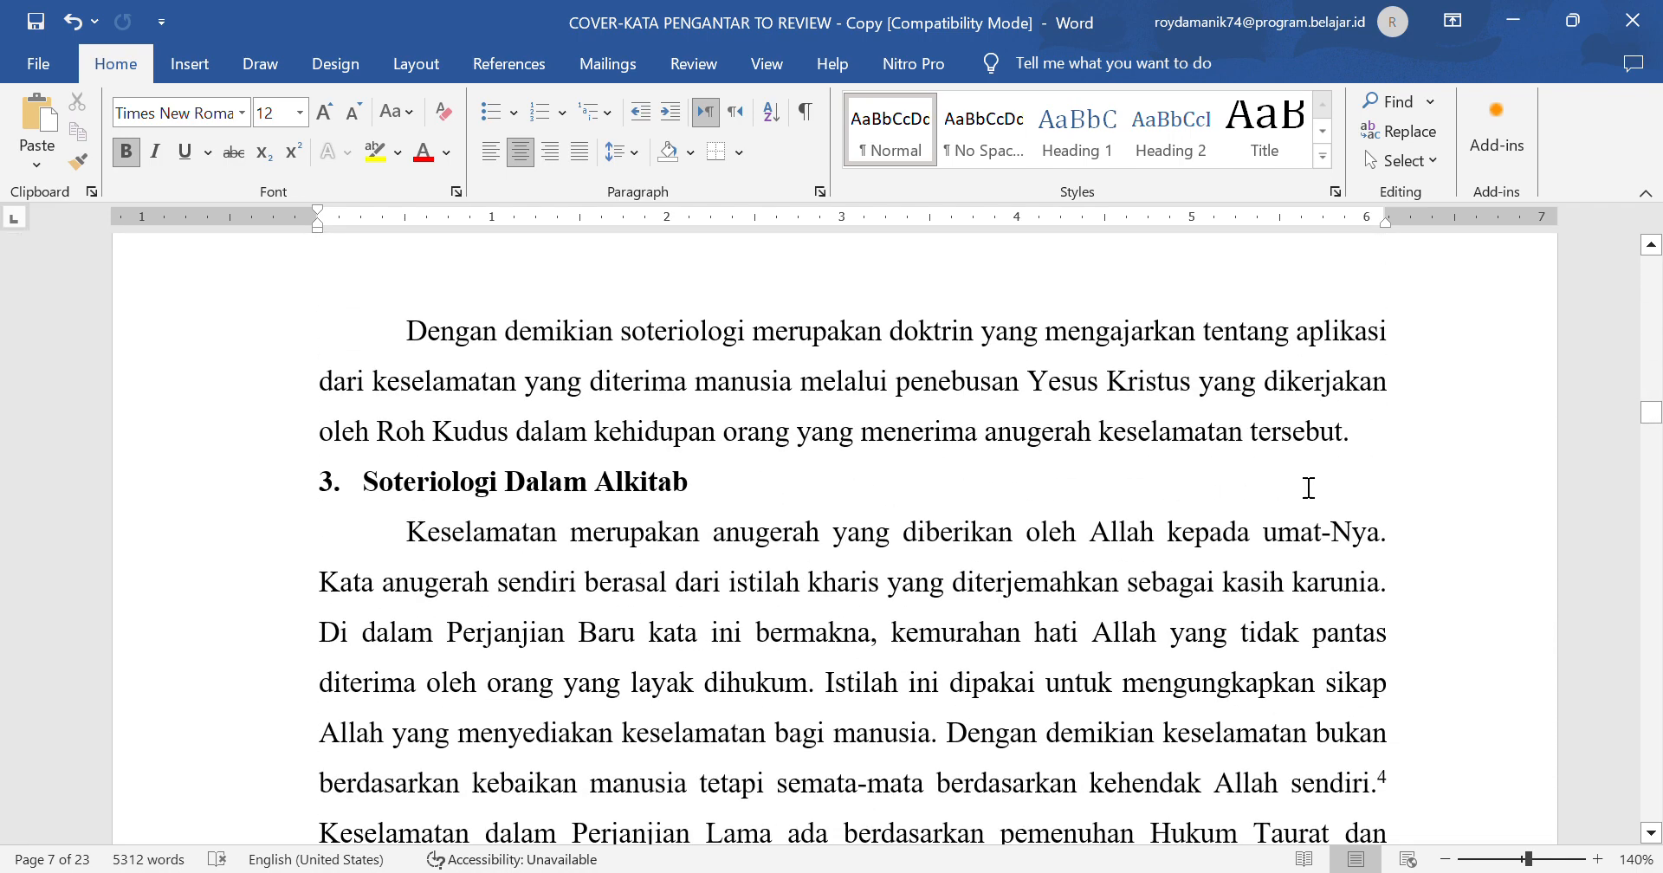
{"action": "left_click", "coordinate": [1387, 438]}
{"action": "key", "text": "Return"}
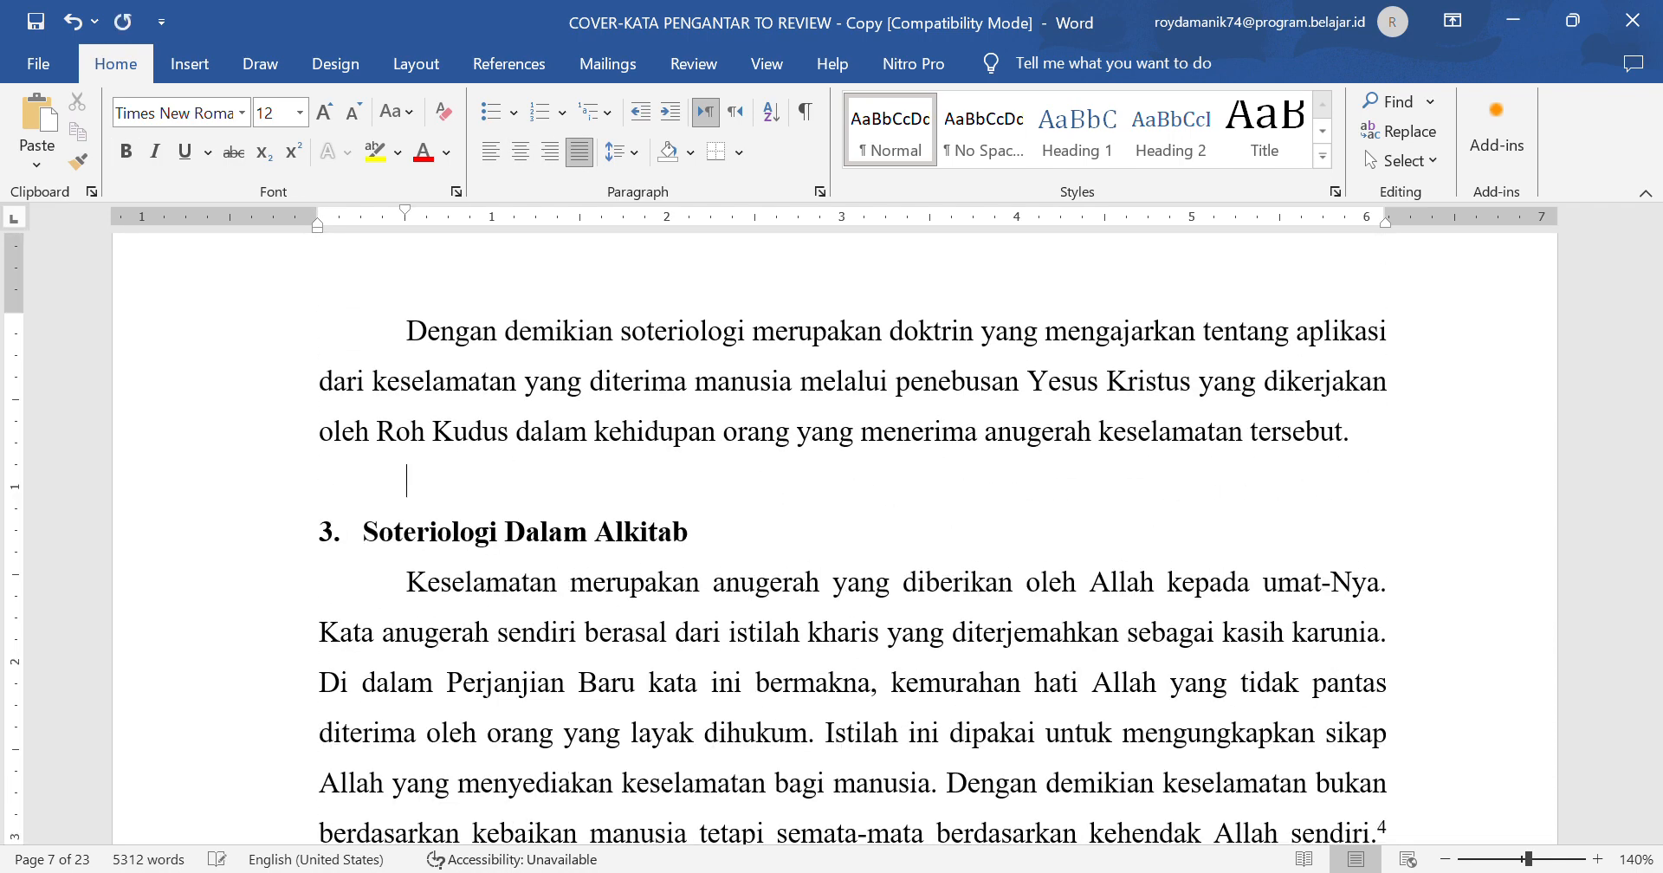
- Check the page numbers and subheading spacing through the rest of BAB II, up to the BAB III and DAFTAR PUSTAKA pages
{"action": "scroll", "coordinate": [906, 509], "scroll_direction": "down", "scroll_amount": 4}
{"action": "scroll", "coordinate": [906, 509], "scroll_direction": "down", "scroll_amount": 16}
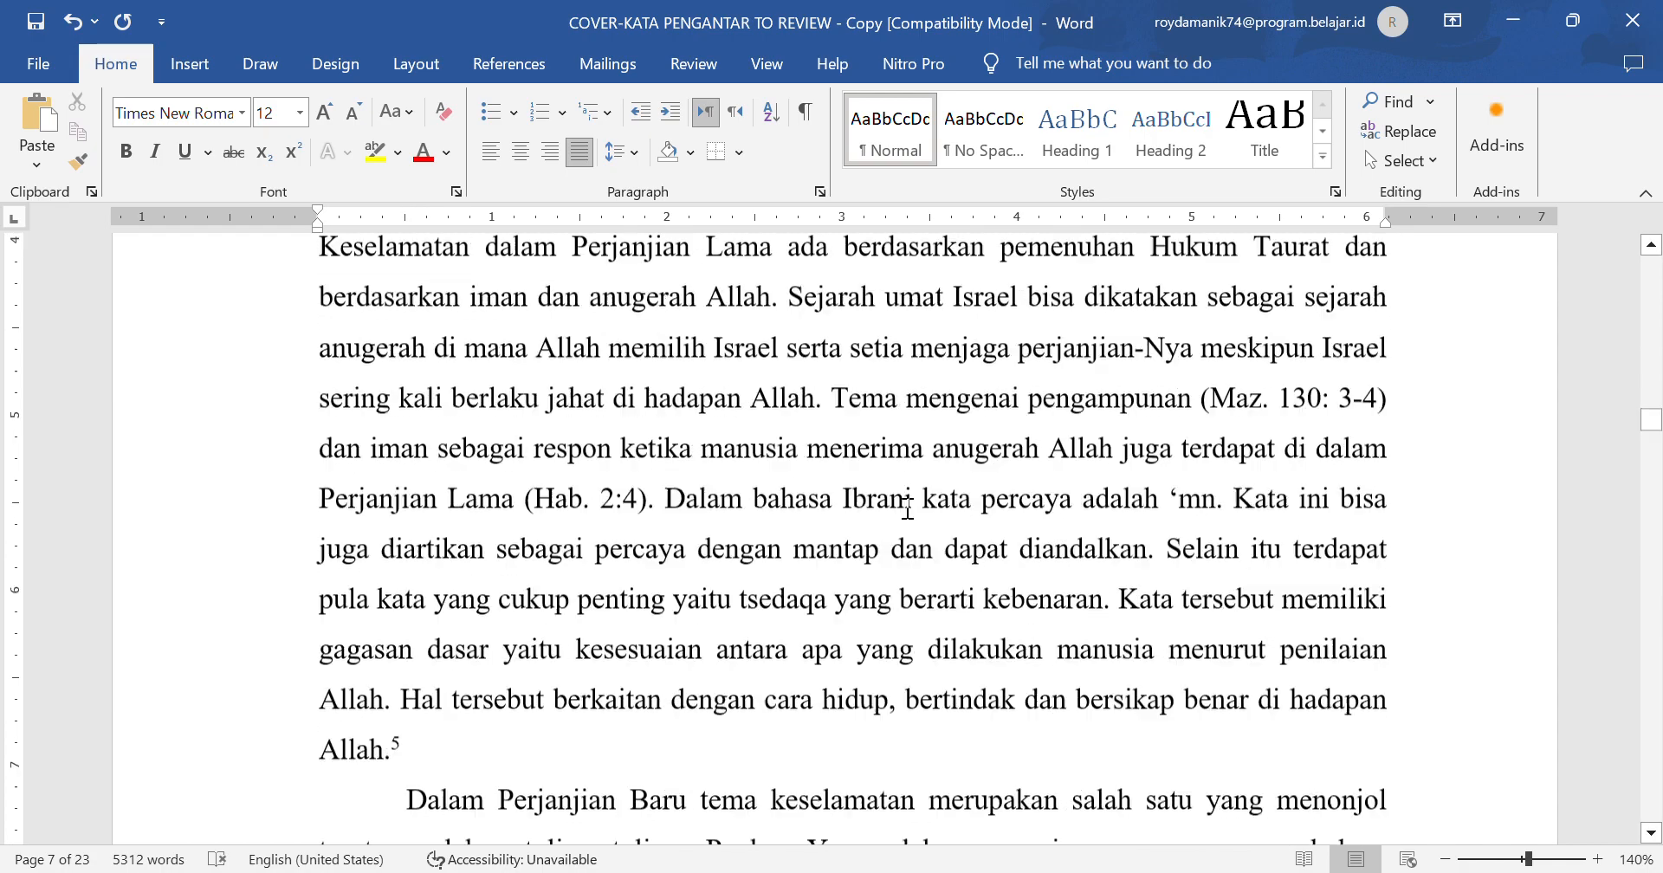
{"action": "scroll", "coordinate": [907, 516], "scroll_direction": "down", "scroll_amount": 5}
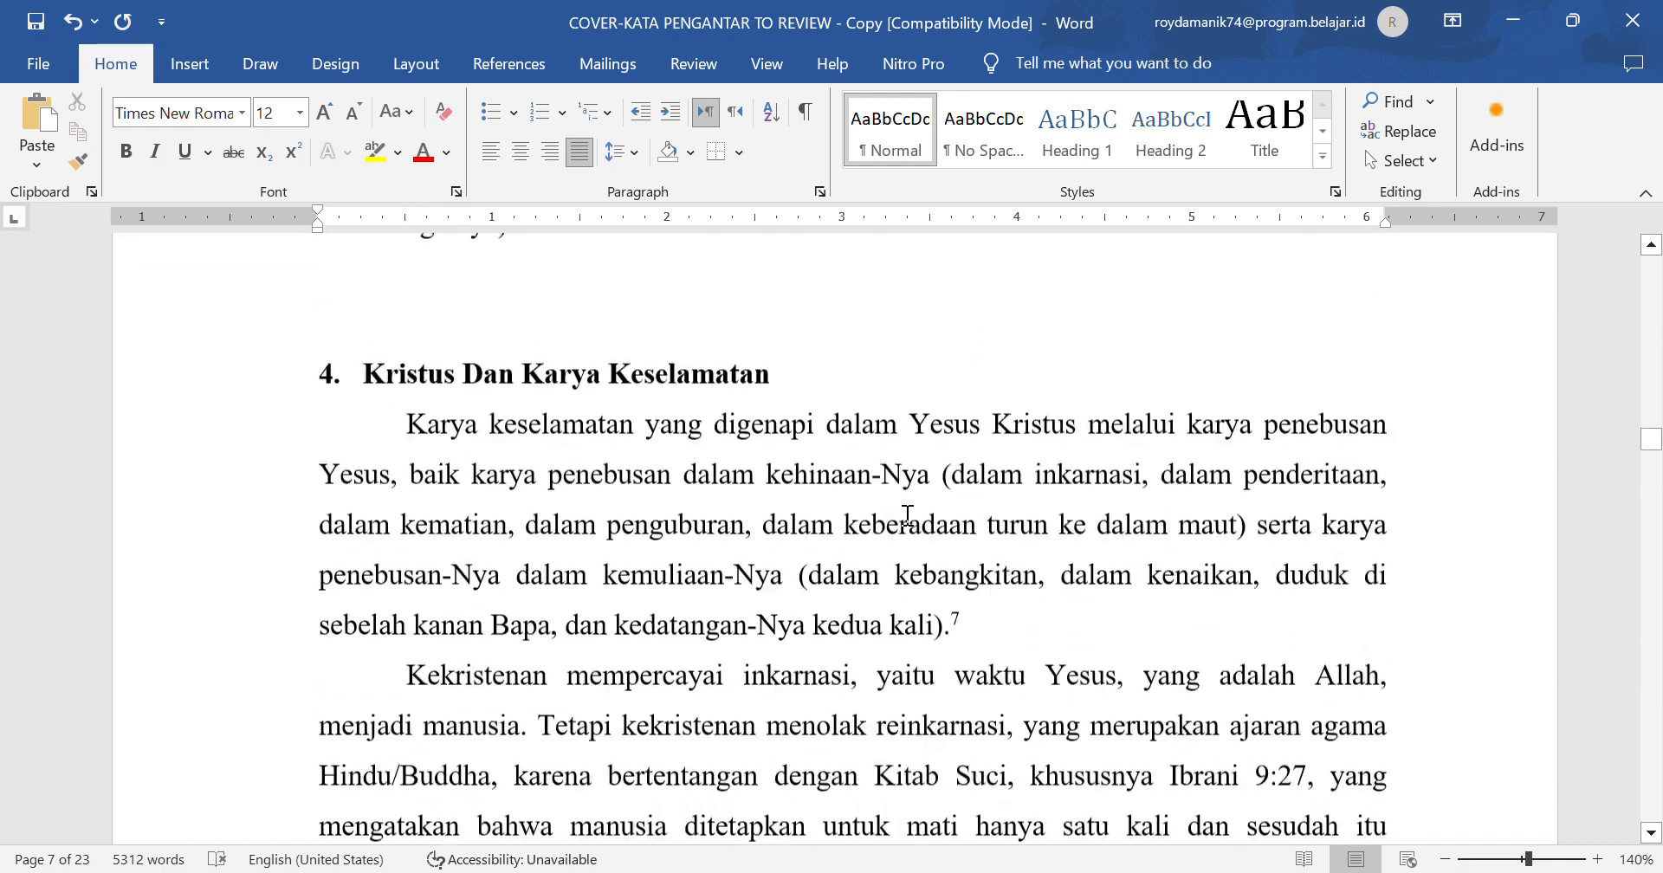
{"action": "scroll", "coordinate": [567, 426], "scroll_direction": "up", "scroll_amount": 4}
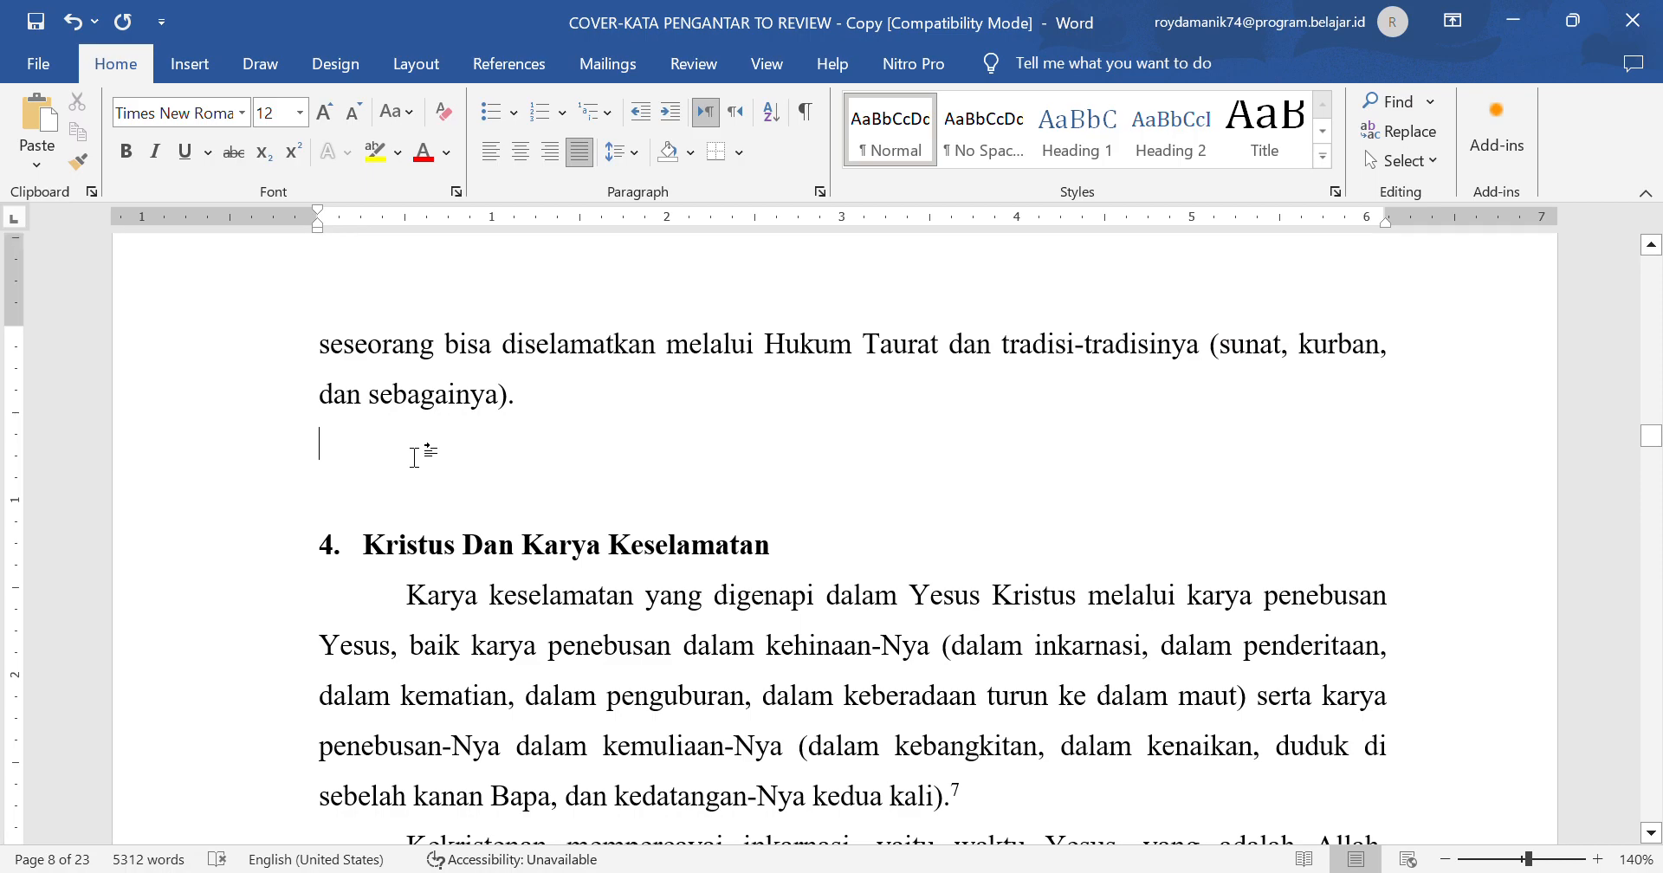
{"action": "scroll", "coordinate": [699, 530], "scroll_direction": "down", "scroll_amount": 15}
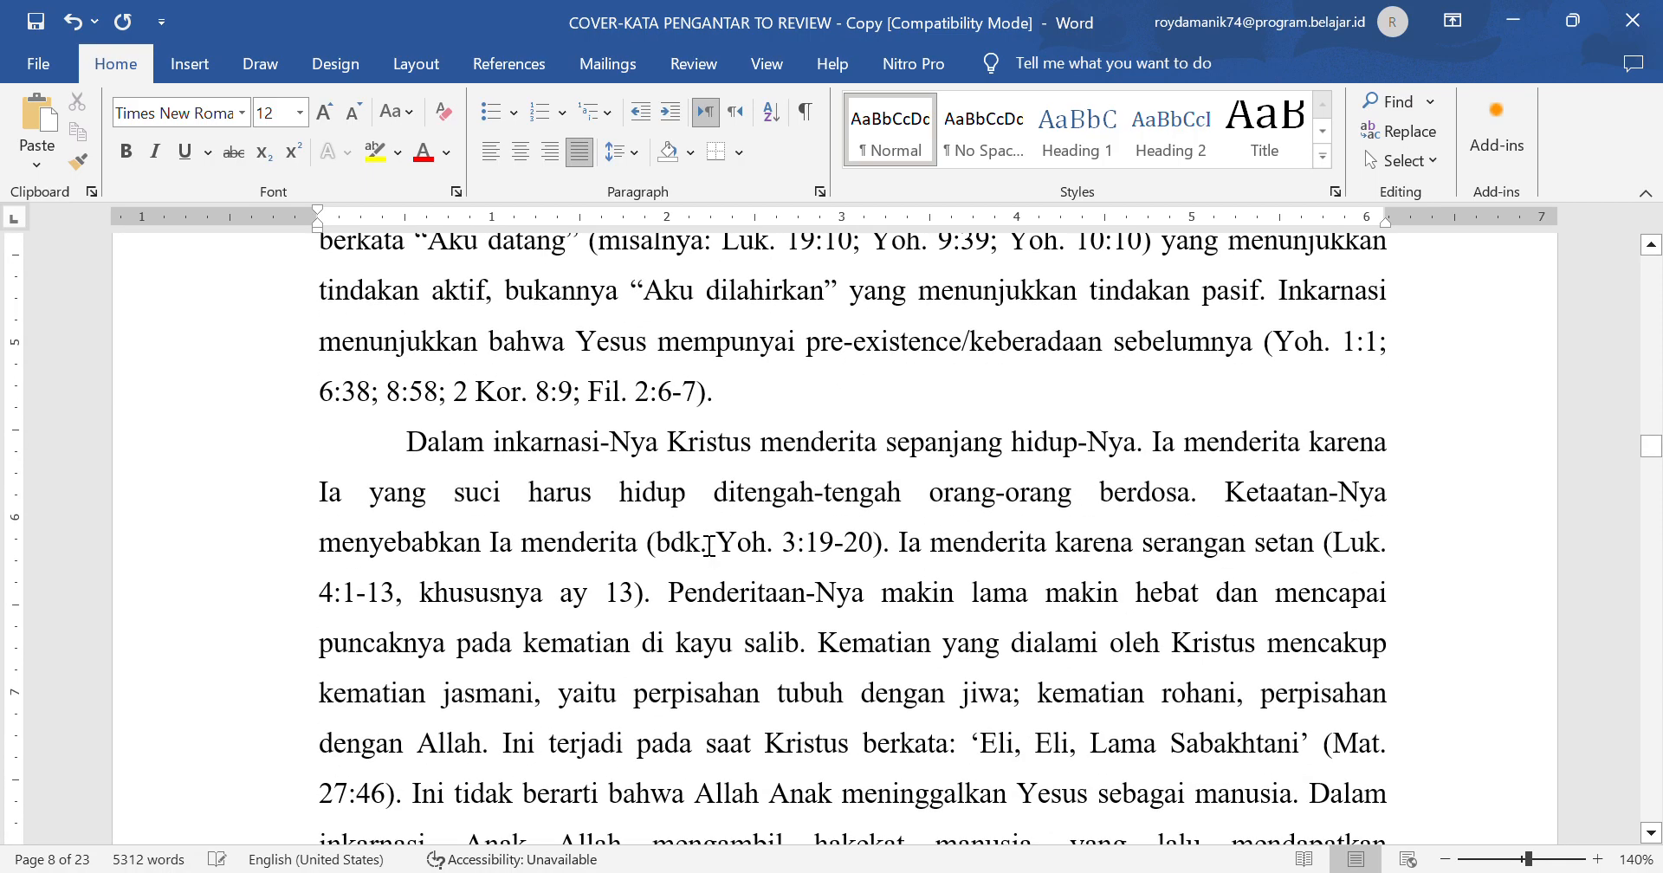
{"action": "scroll", "coordinate": [709, 547], "scroll_direction": "down", "scroll_amount": 18}
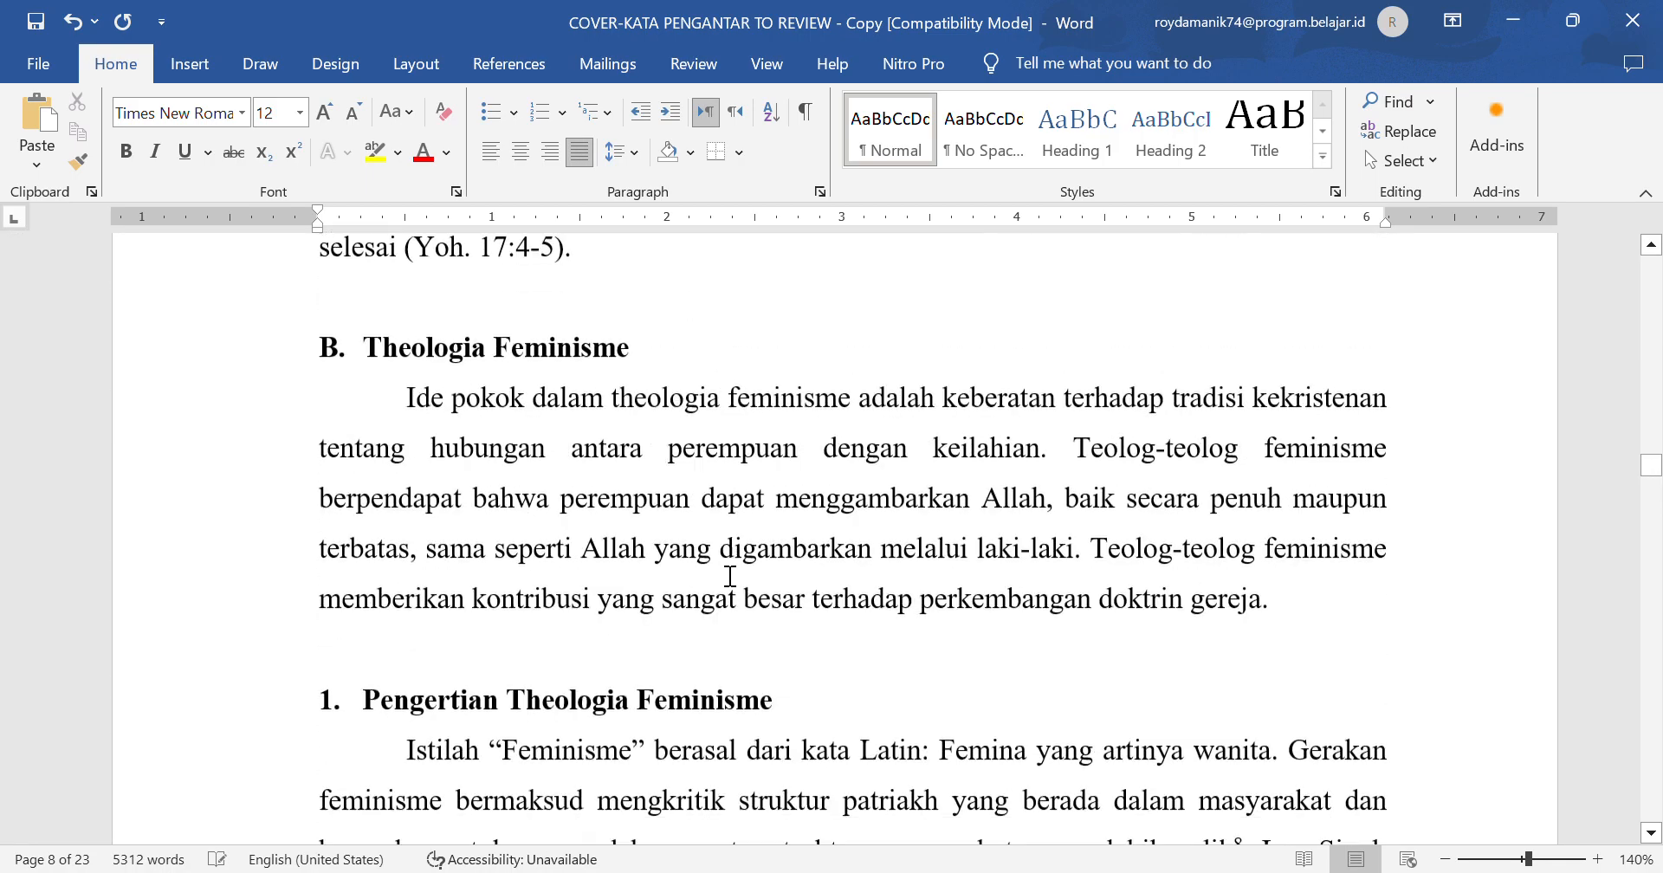
{"action": "scroll", "coordinate": [749, 554], "scroll_direction": "down", "scroll_amount": 16}
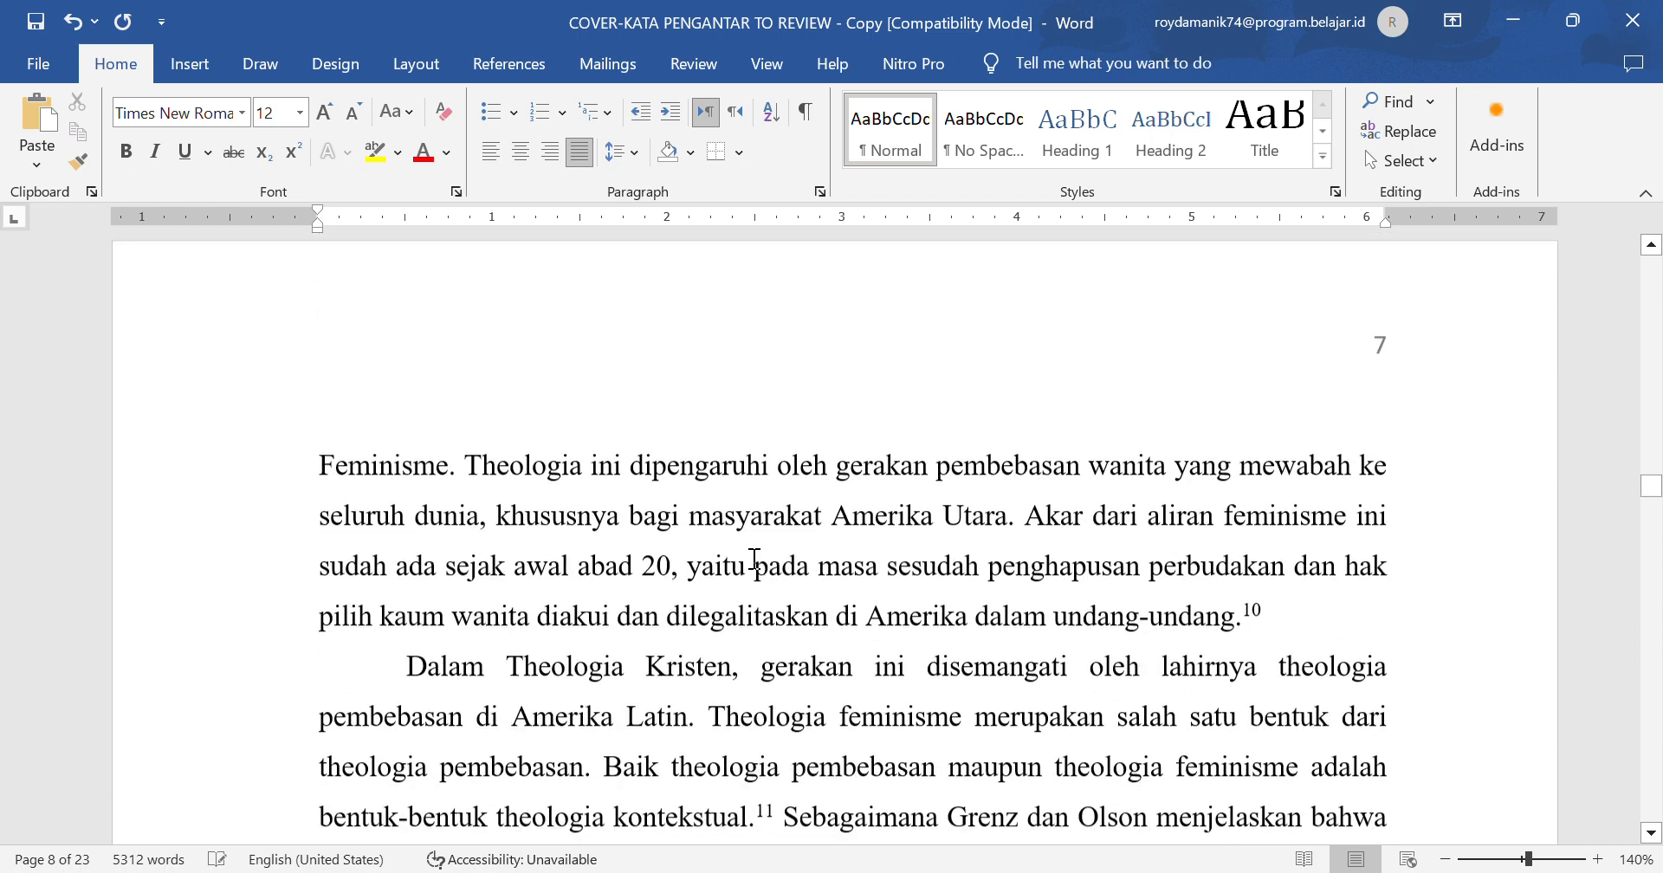
{"action": "scroll", "coordinate": [779, 559], "scroll_direction": "down", "scroll_amount": 6}
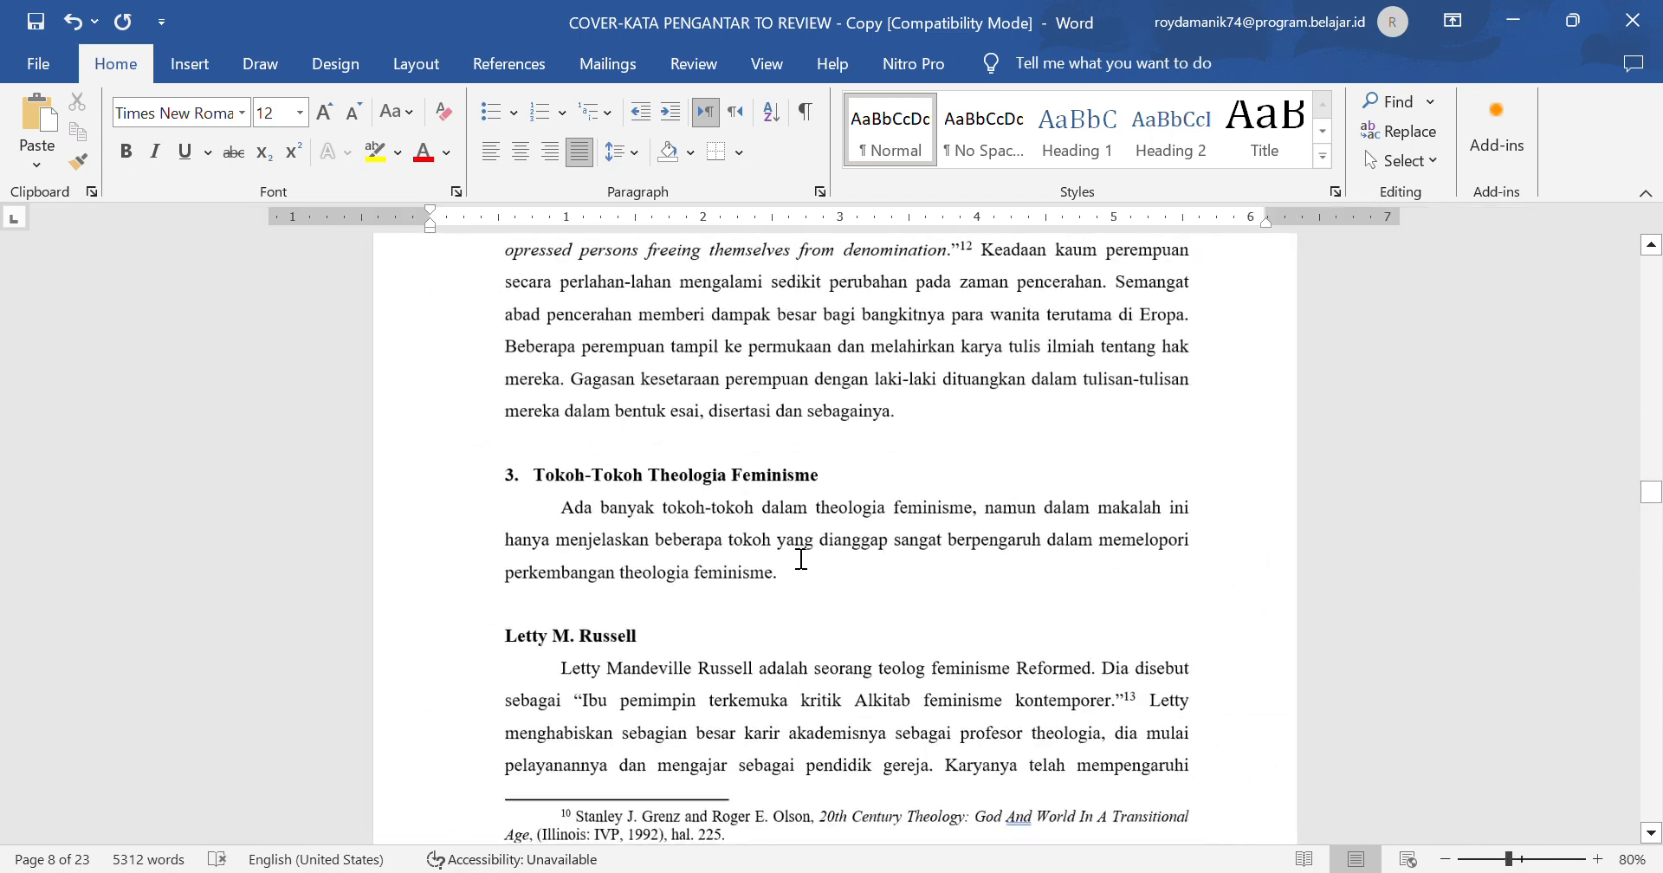
{"action": "scroll", "coordinate": [801, 558], "scroll_direction": "down", "scroll_amount": 2}
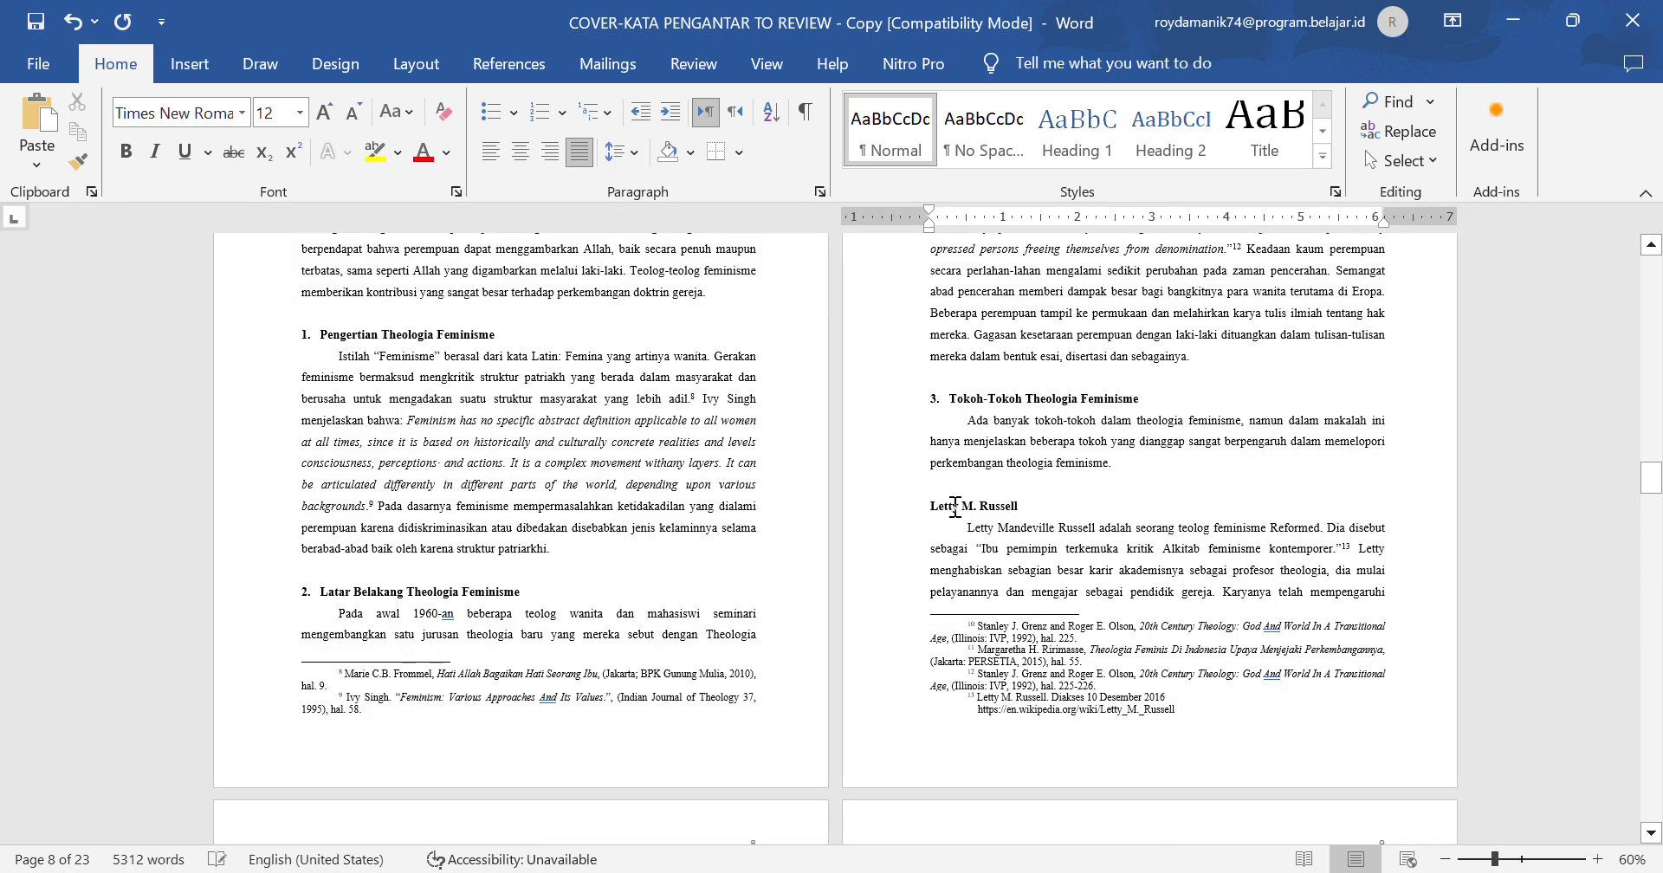
{"action": "scroll", "coordinate": [954, 507], "scroll_direction": "down", "scroll_amount": 9}
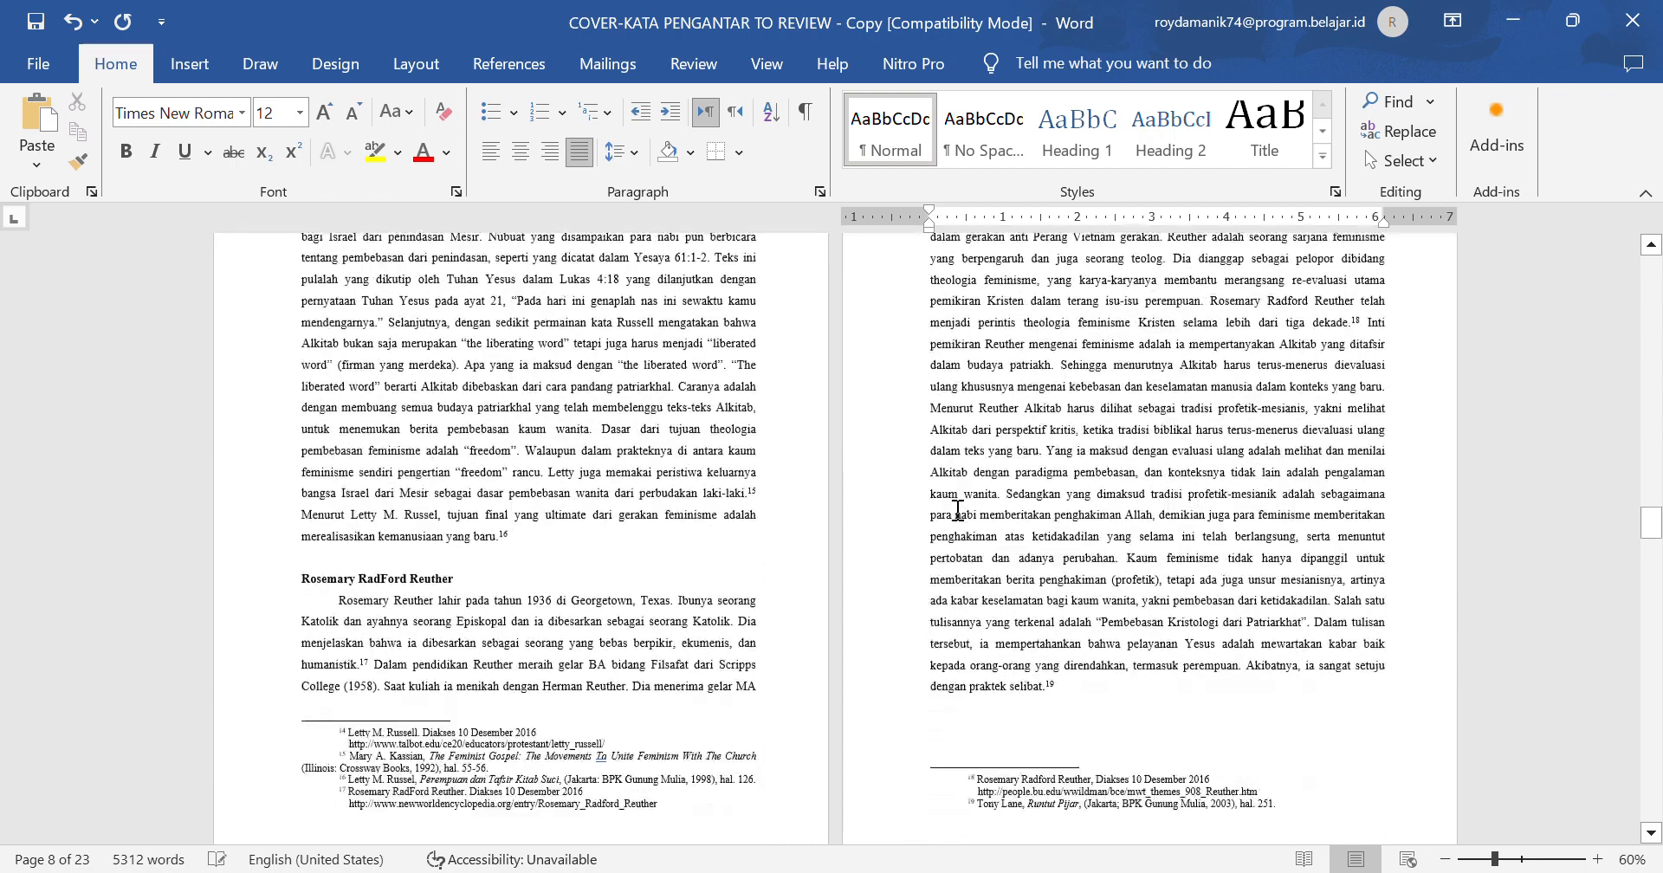
{"action": "scroll", "coordinate": [960, 512], "scroll_direction": "down", "scroll_amount": 9}
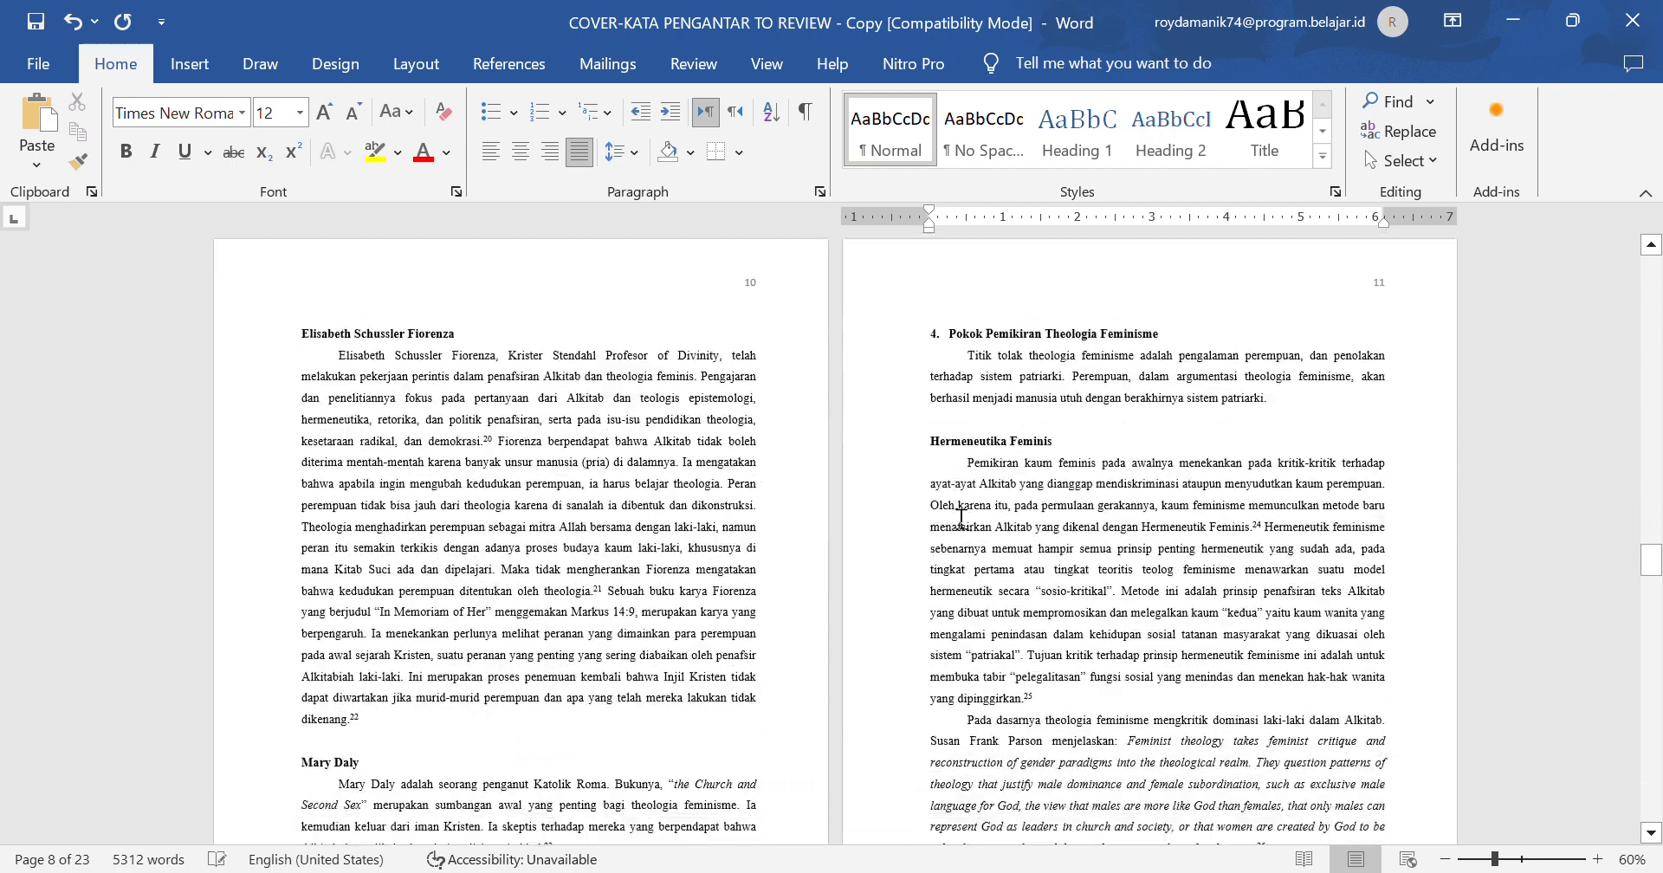
{"action": "scroll", "coordinate": [959, 517], "scroll_direction": "down", "scroll_amount": 9}
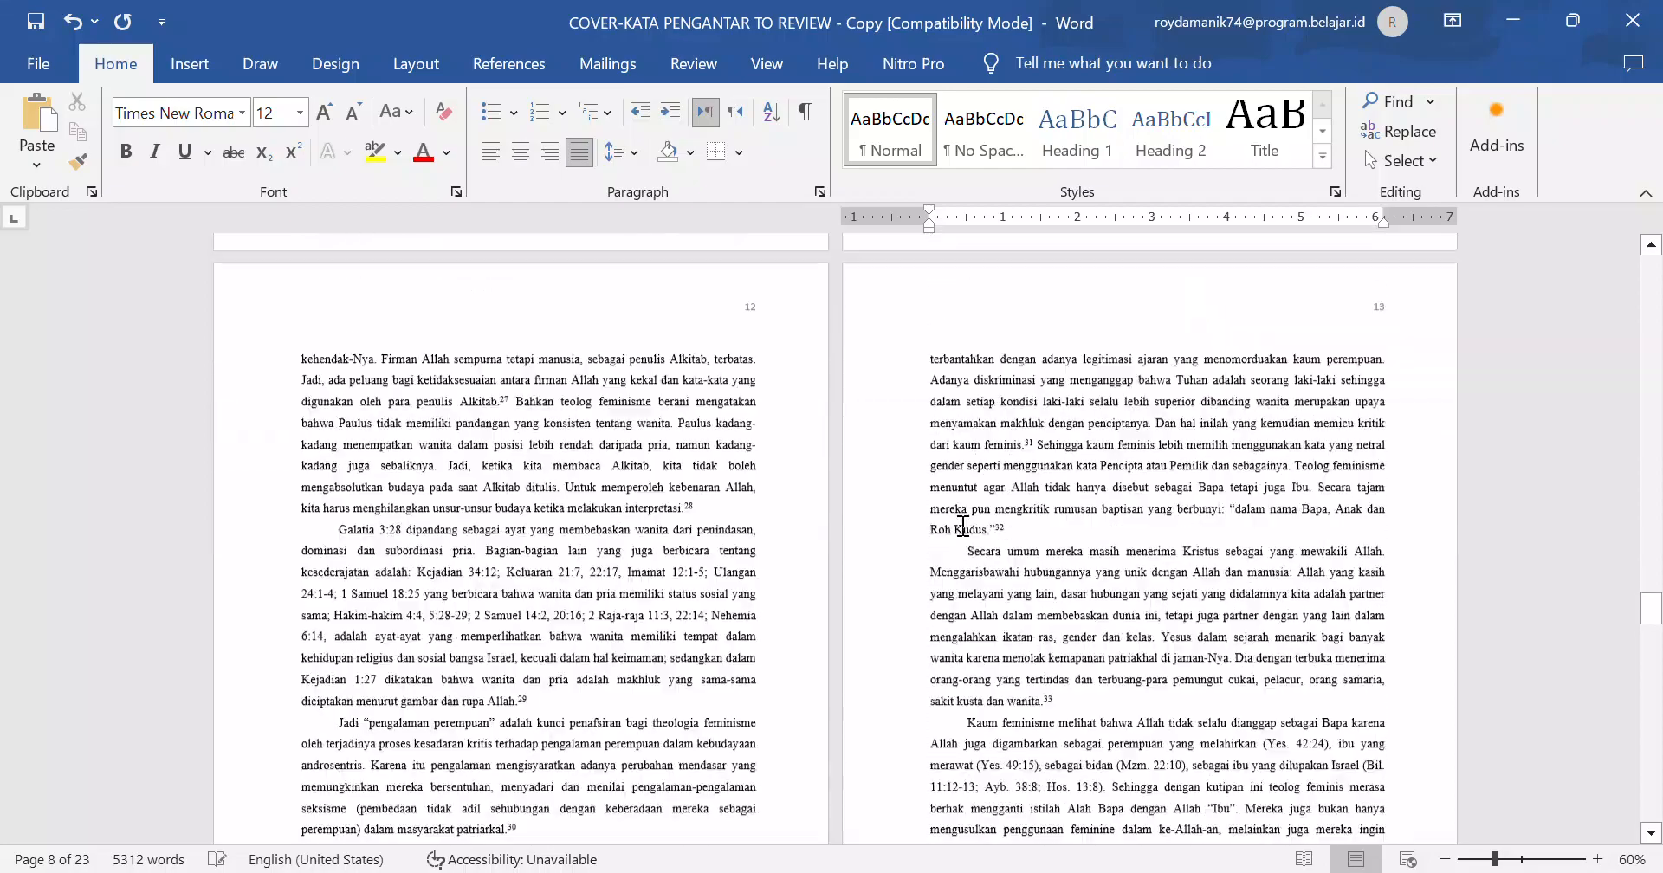
{"action": "scroll", "coordinate": [964, 527], "scroll_direction": "down", "scroll_amount": 9}
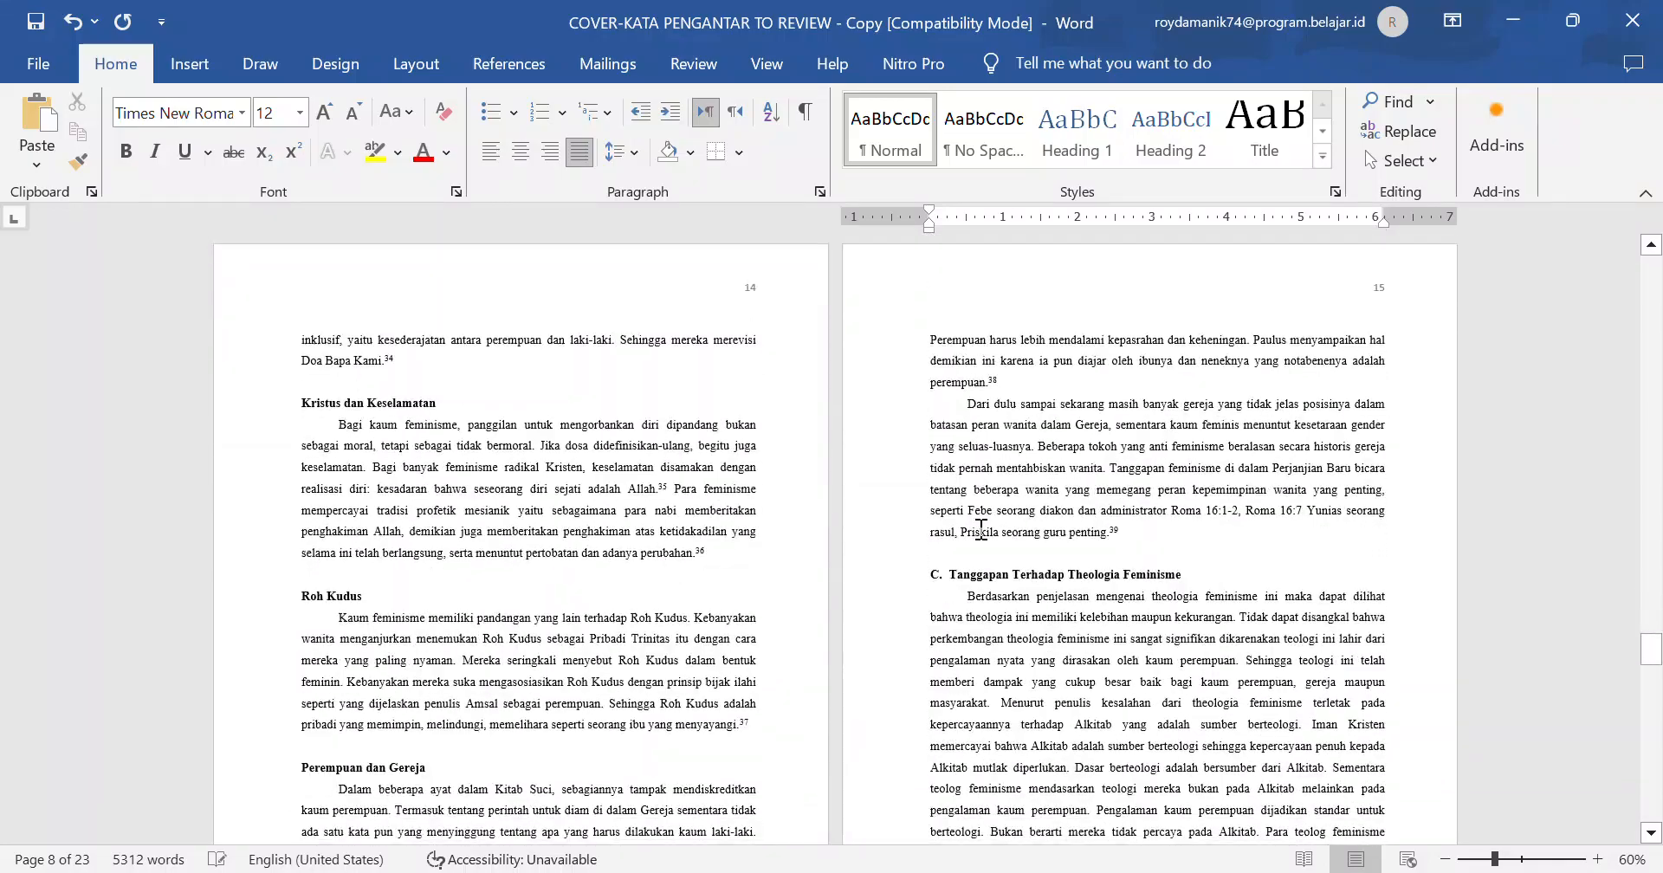
{"action": "scroll", "coordinate": [985, 532], "scroll_direction": "down", "scroll_amount": 9}
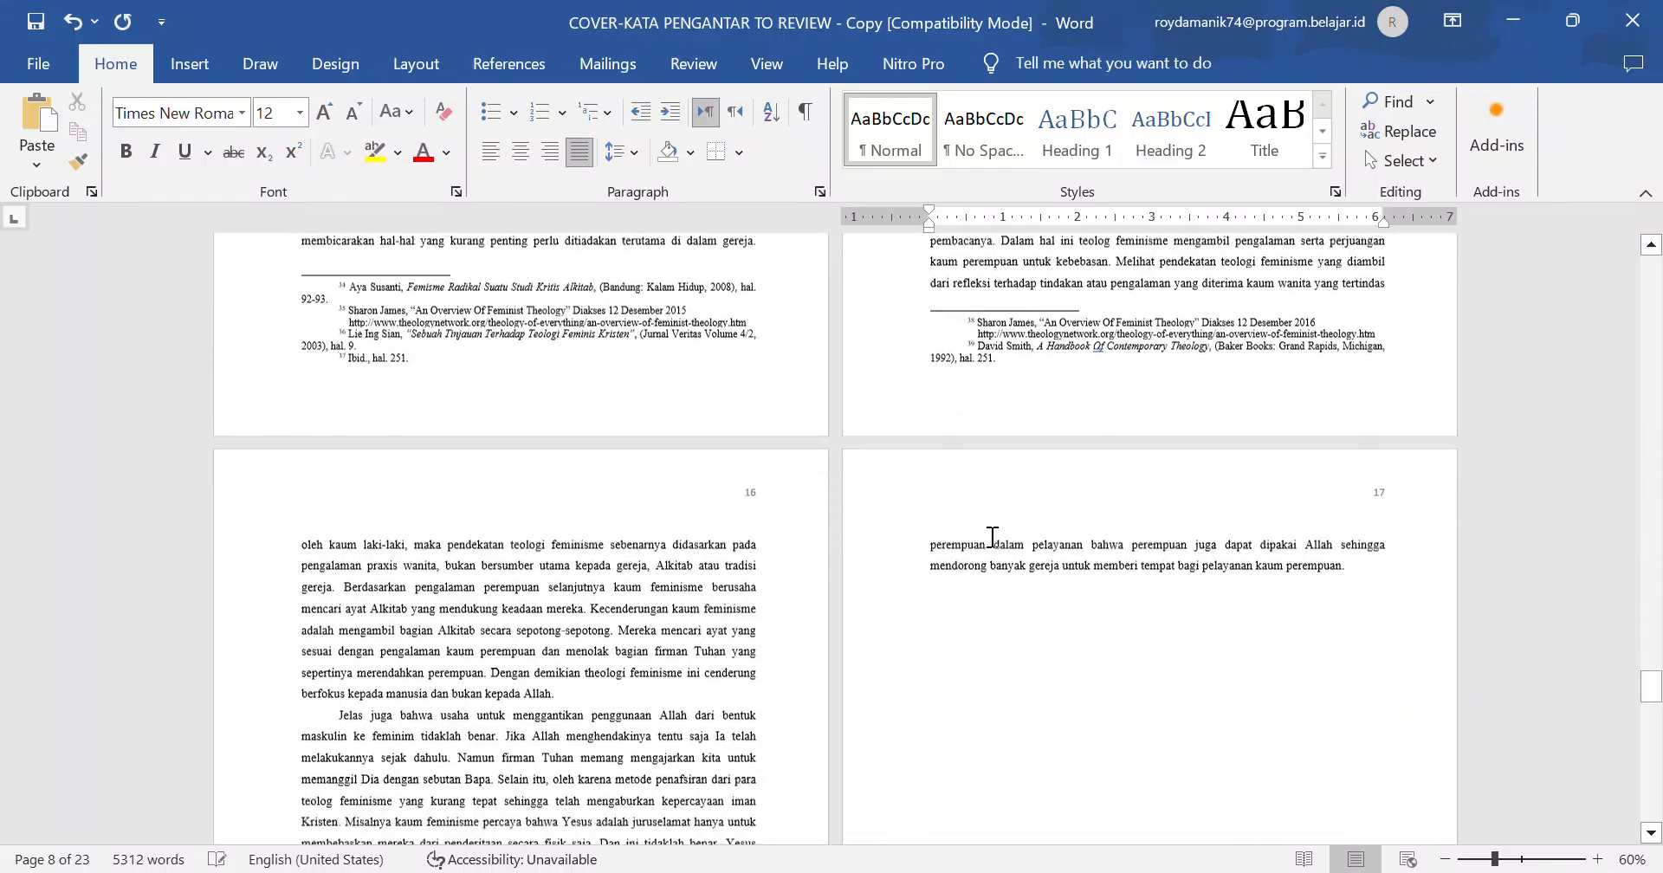
{"action": "scroll", "coordinate": [994, 538], "scroll_direction": "down", "scroll_amount": 7}
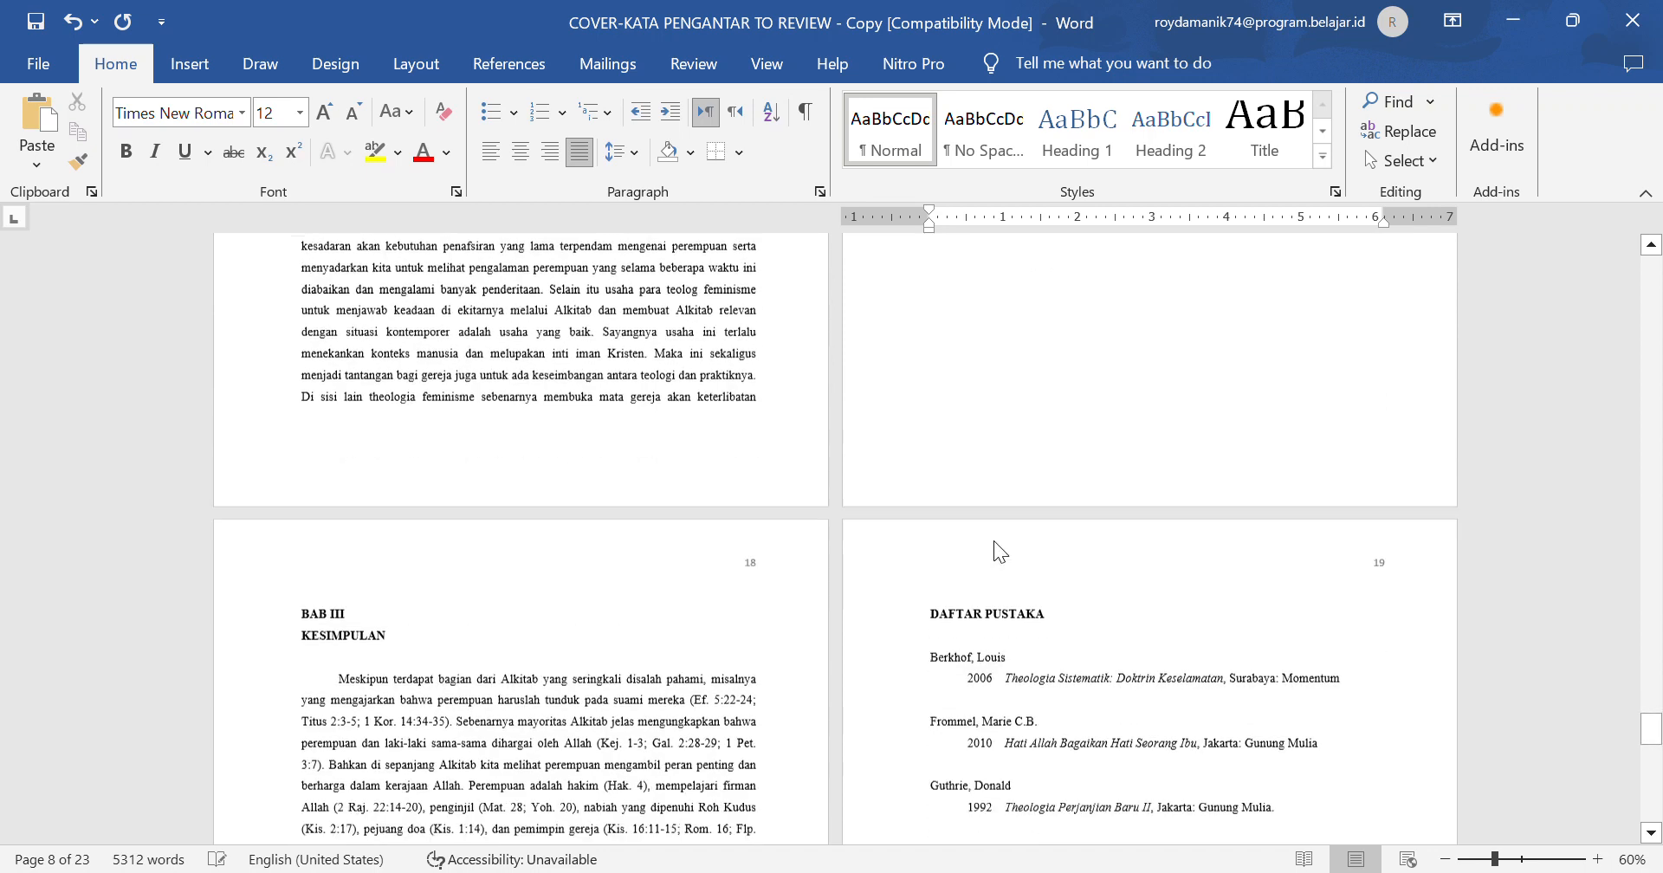
- Insert a next-page section break before the BAB III heading and add two blank lines above it
{"action": "left_click", "coordinate": [338, 617]}
{"action": "scroll", "coordinate": [616, 613], "scroll_direction": "up", "scroll_amount": 6}
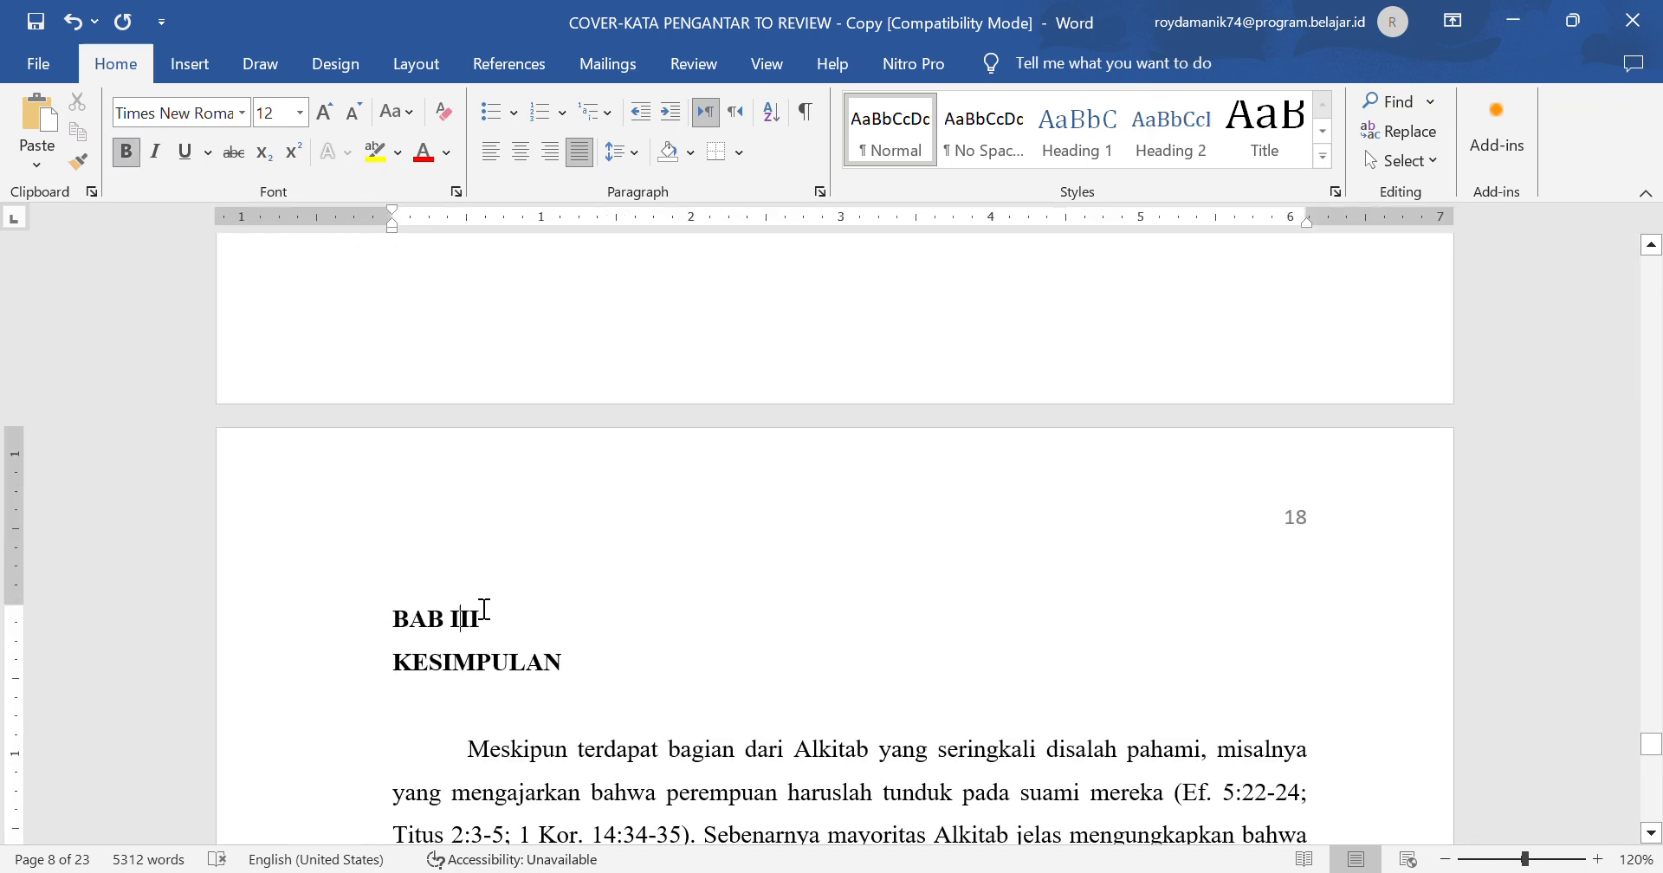
{"action": "scroll", "coordinate": [484, 609], "scroll_direction": "up", "scroll_amount": 2}
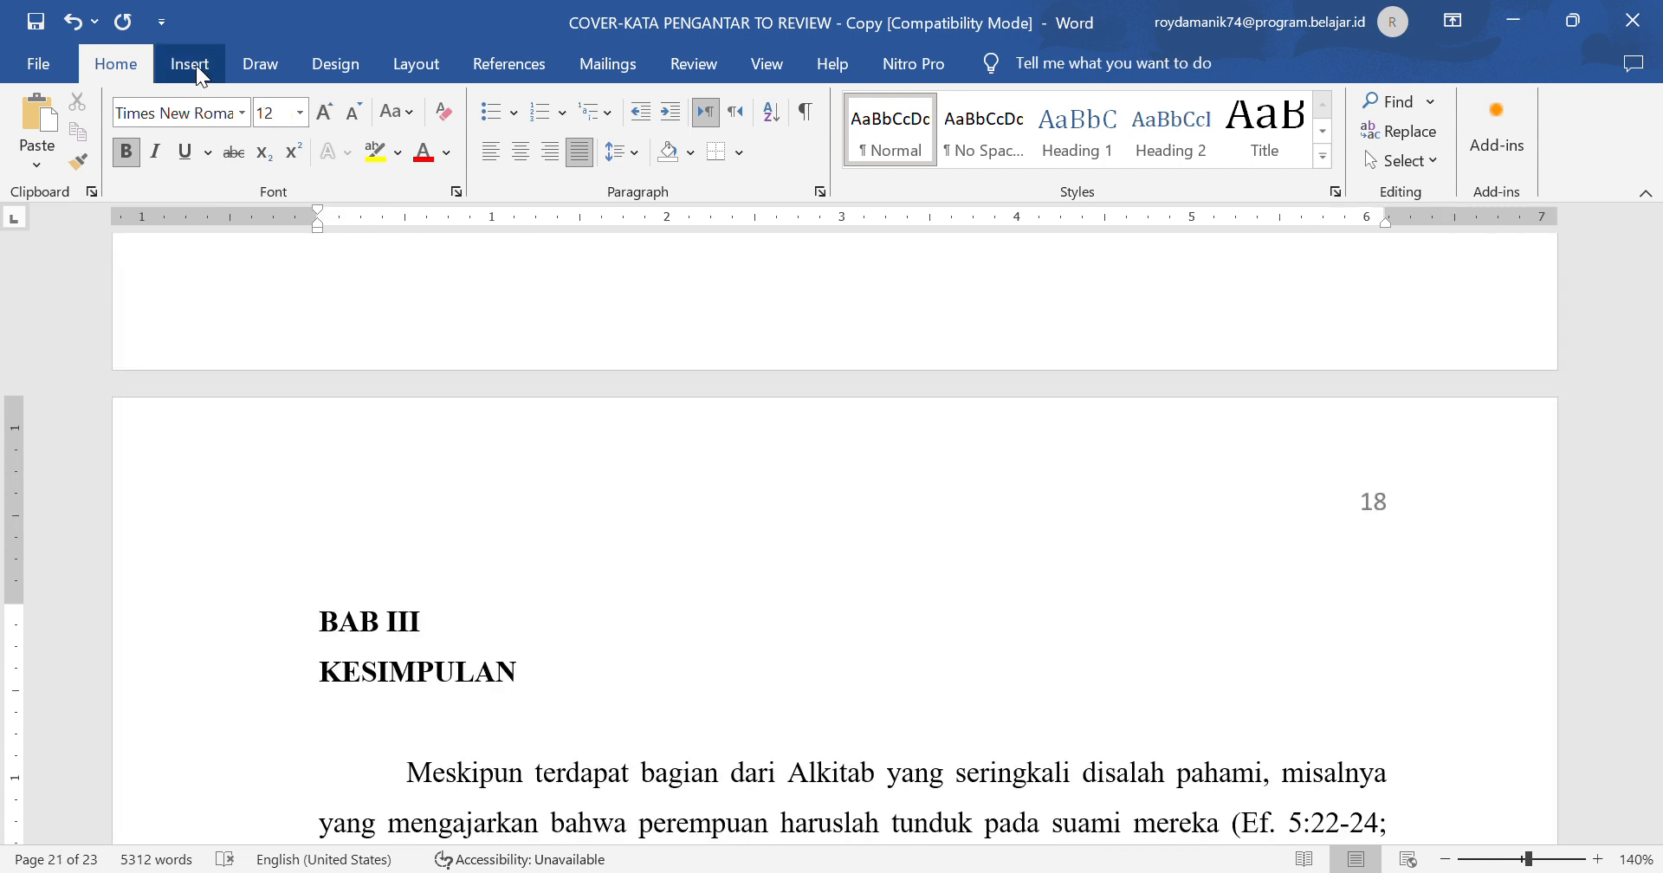
{"action": "left_click", "coordinate": [439, 62]}
{"action": "left_click", "coordinate": [317, 112]}
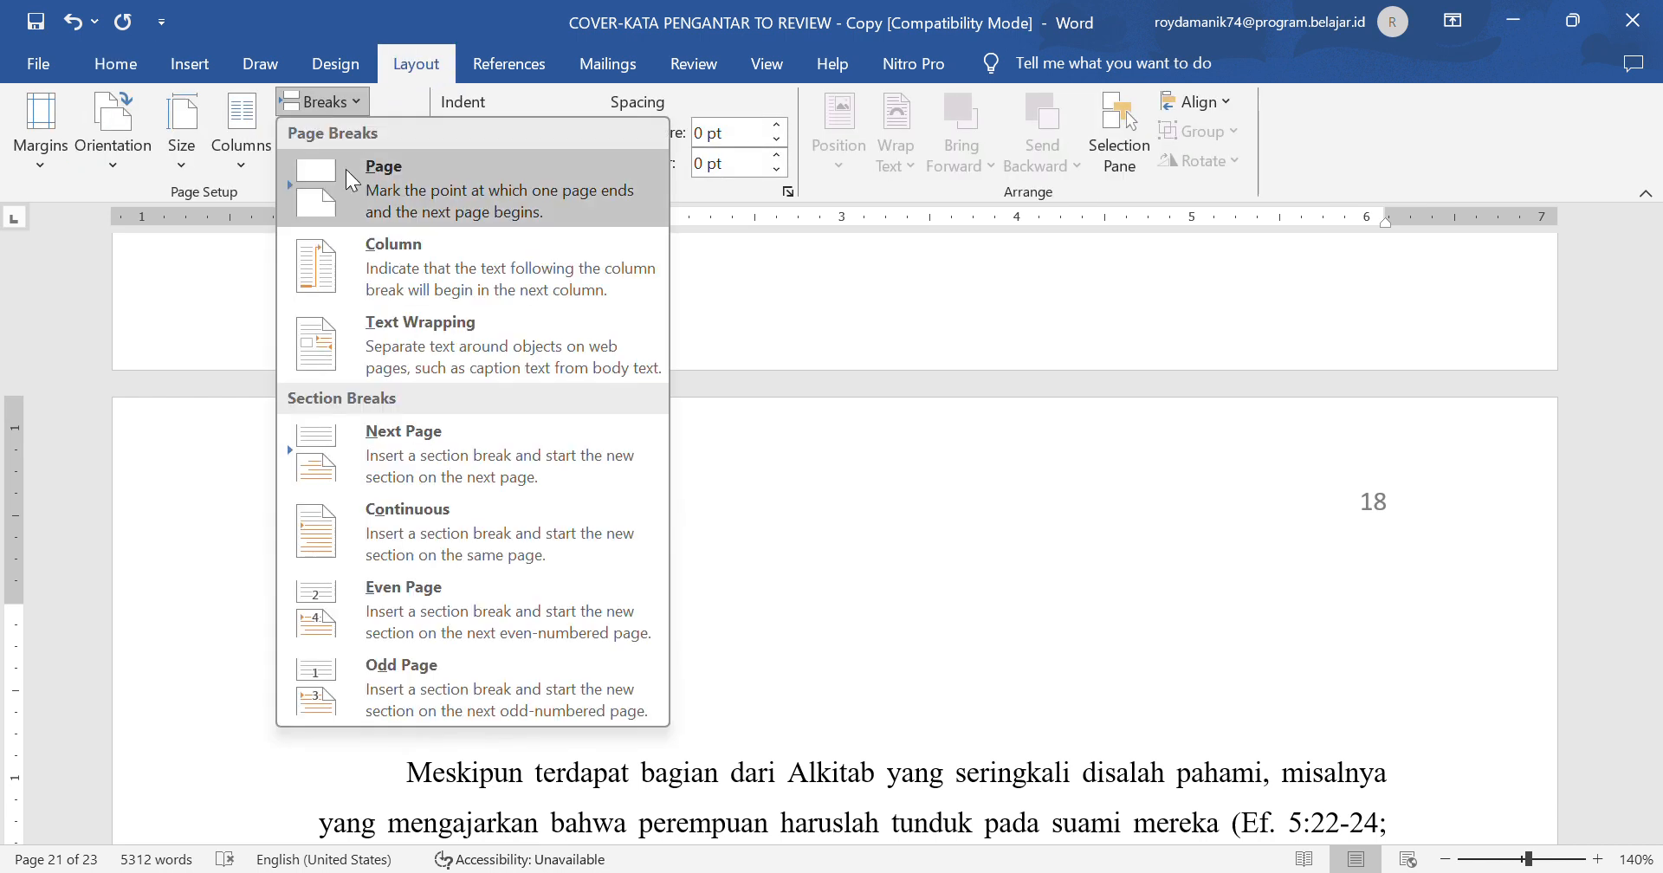
{"action": "left_click", "coordinate": [395, 443]}
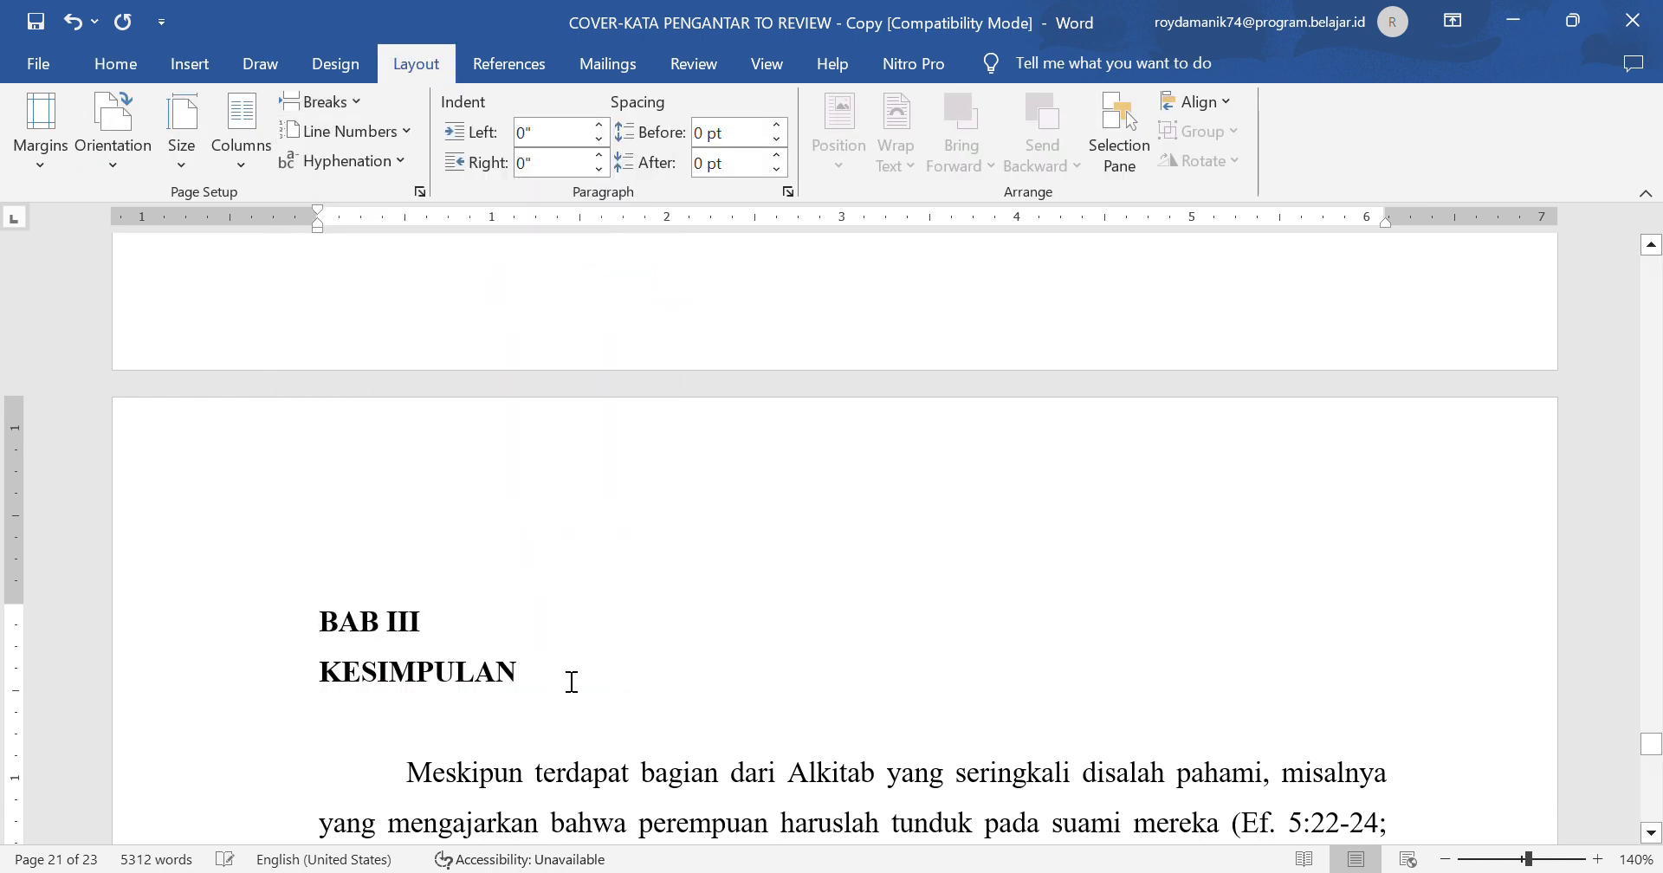
{"action": "key", "text": "Return"}
{"action": "key", "text": "Return"}
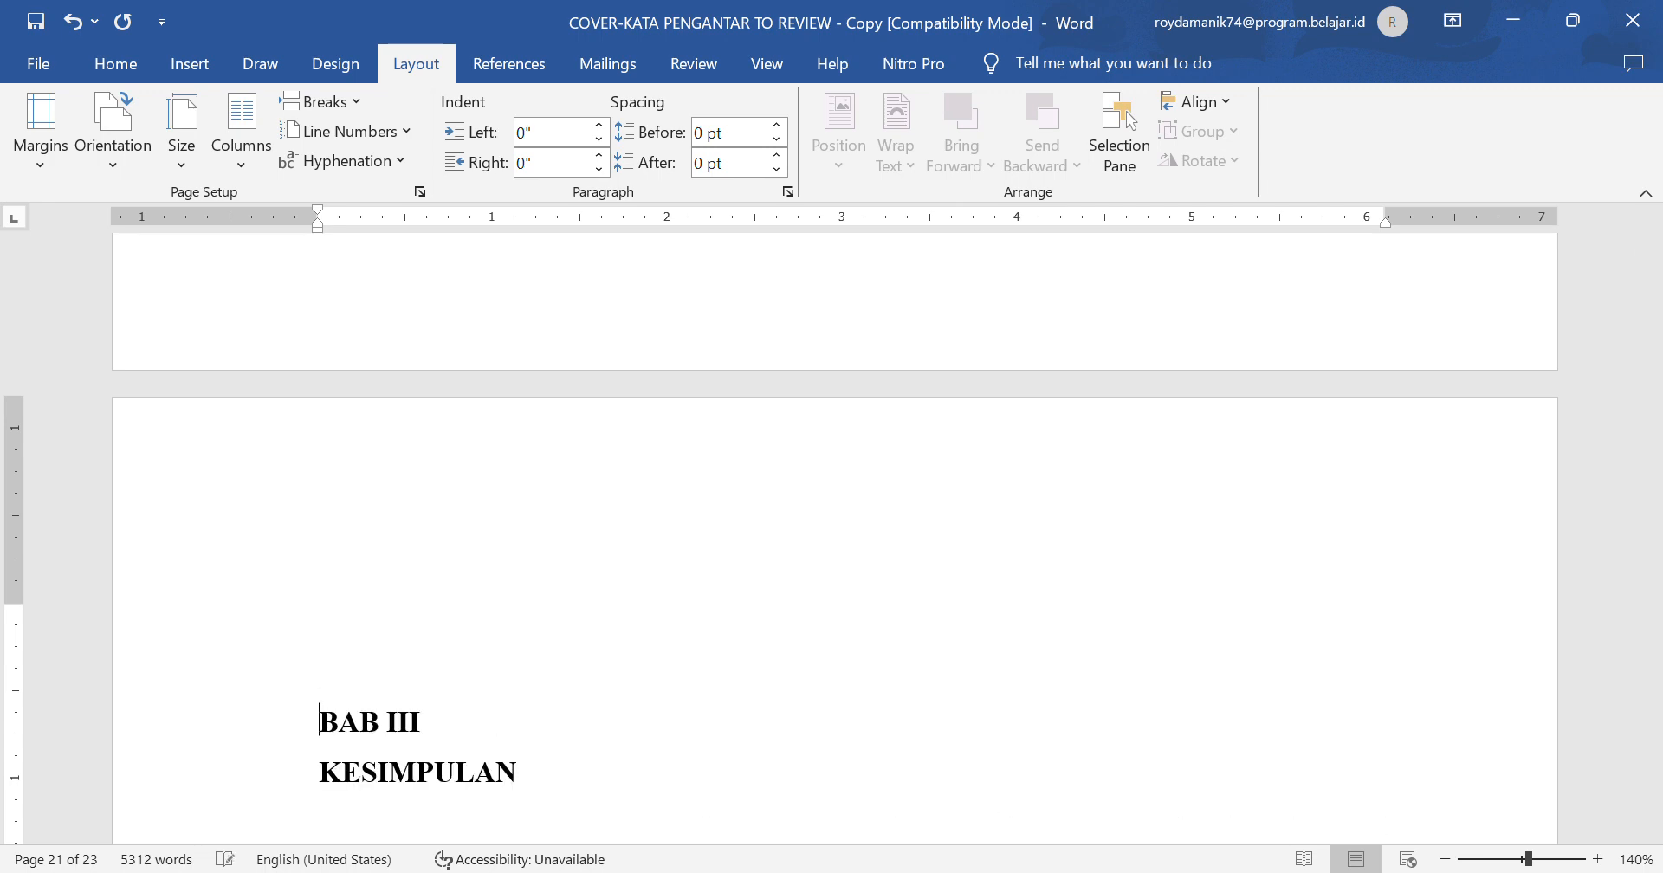
- Center the BAB III and KESIMPULAN heading lines and set the BAB III line's spacing to 1,15
{"action": "scroll", "coordinate": [398, 601], "scroll_direction": "down", "scroll_amount": 3}
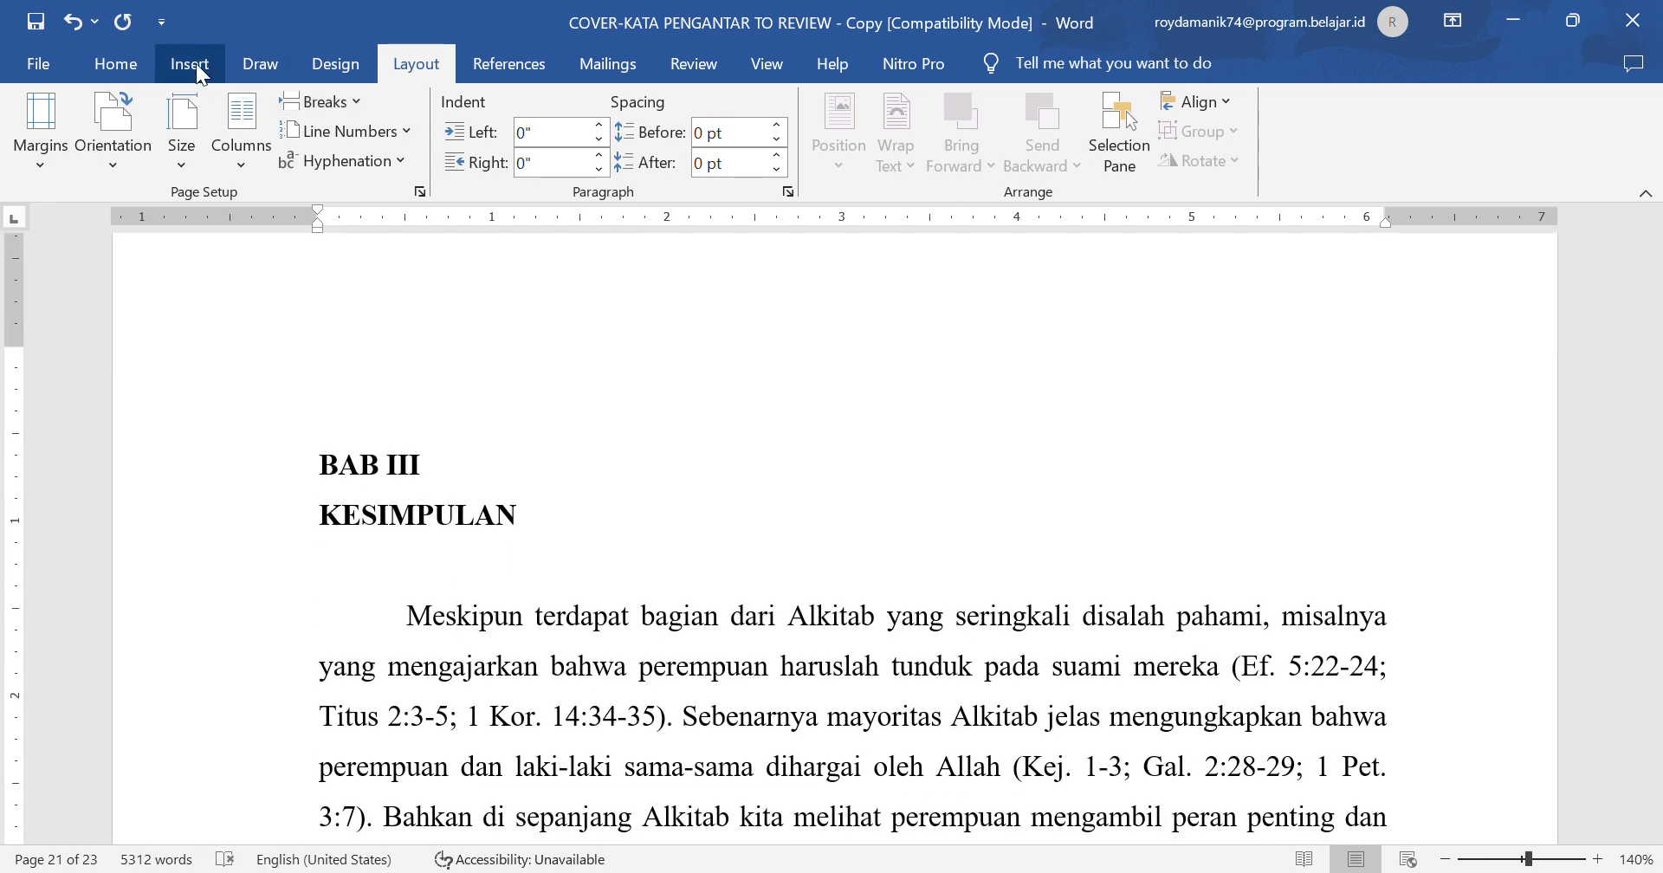
{"action": "left_click", "coordinate": [130, 57]}
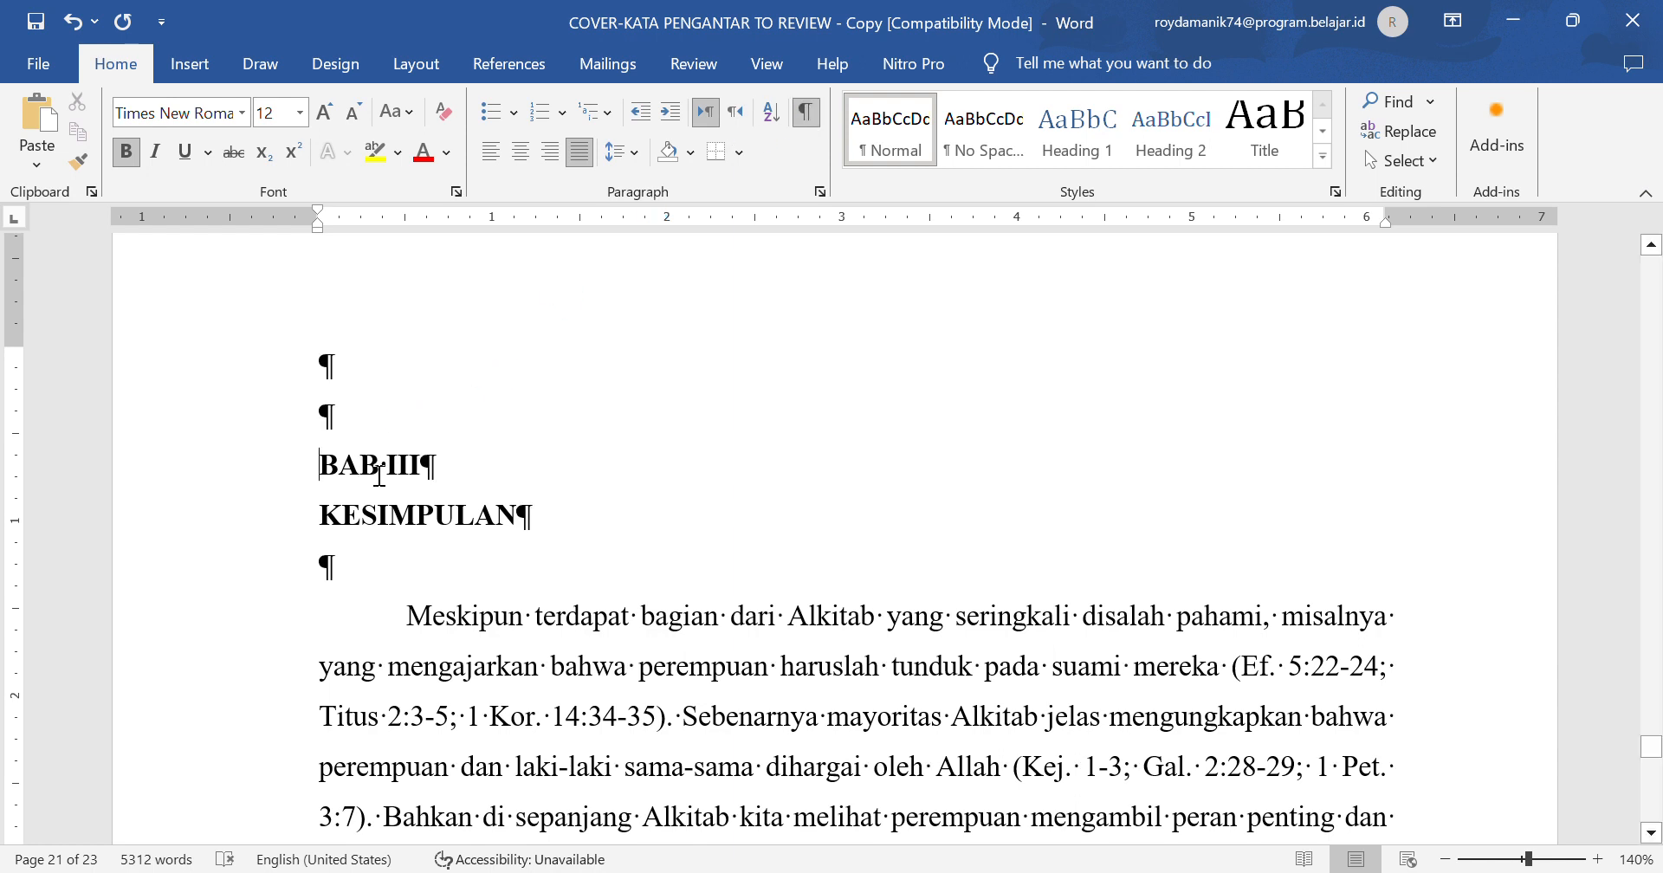
{"action": "left_click", "coordinate": [521, 152]}
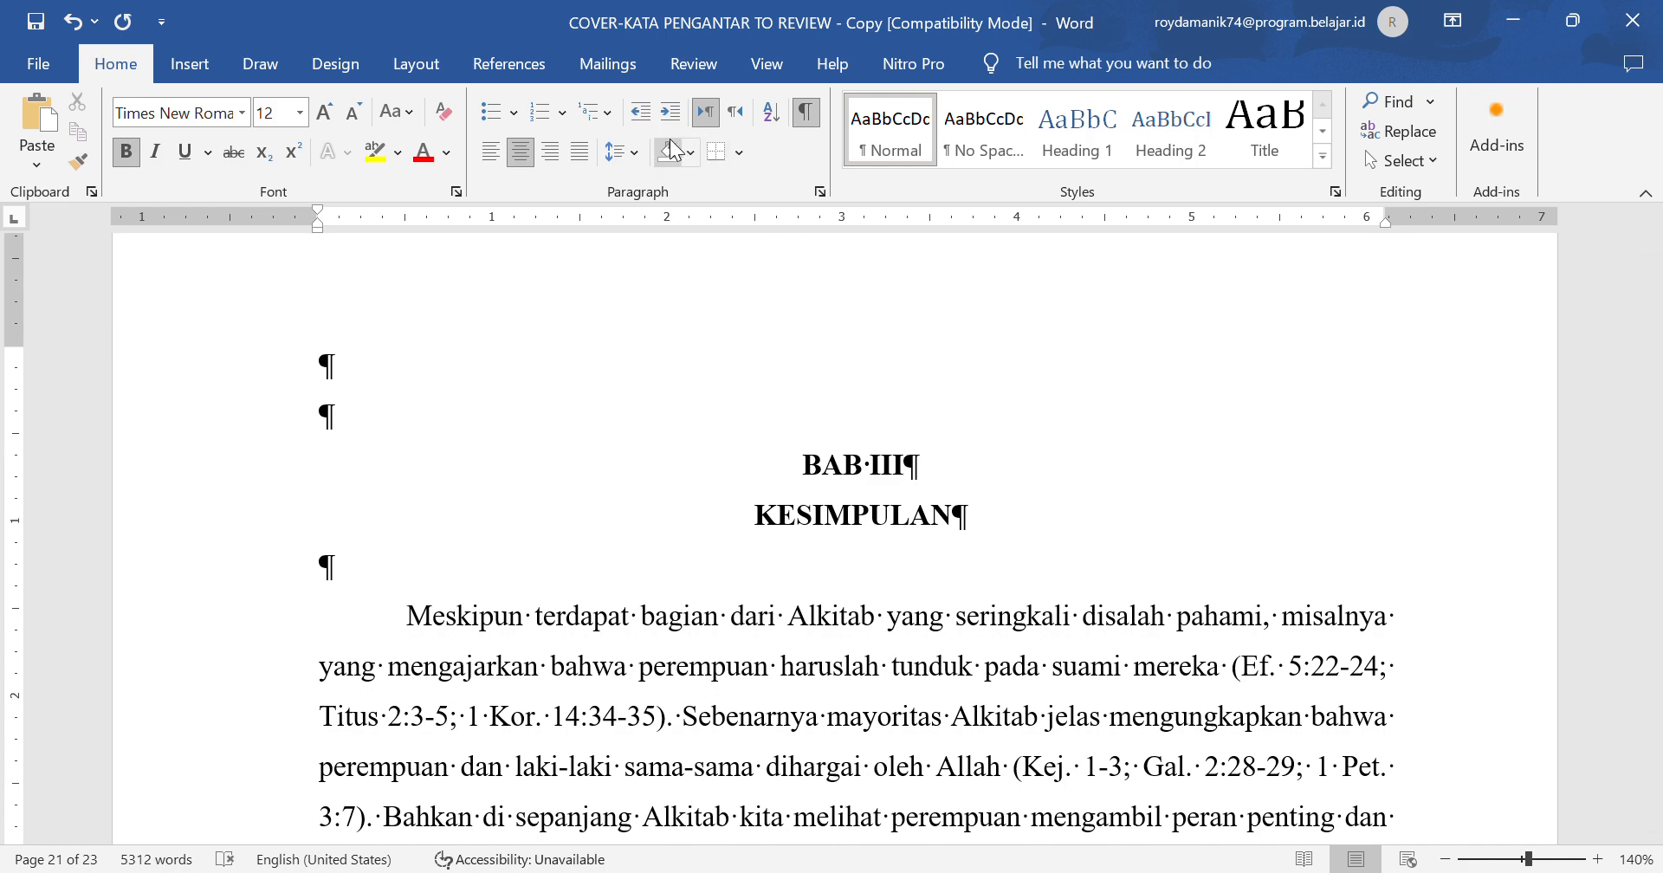
{"action": "left_click", "coordinate": [633, 154]}
{"action": "left_click", "coordinate": [685, 229]}
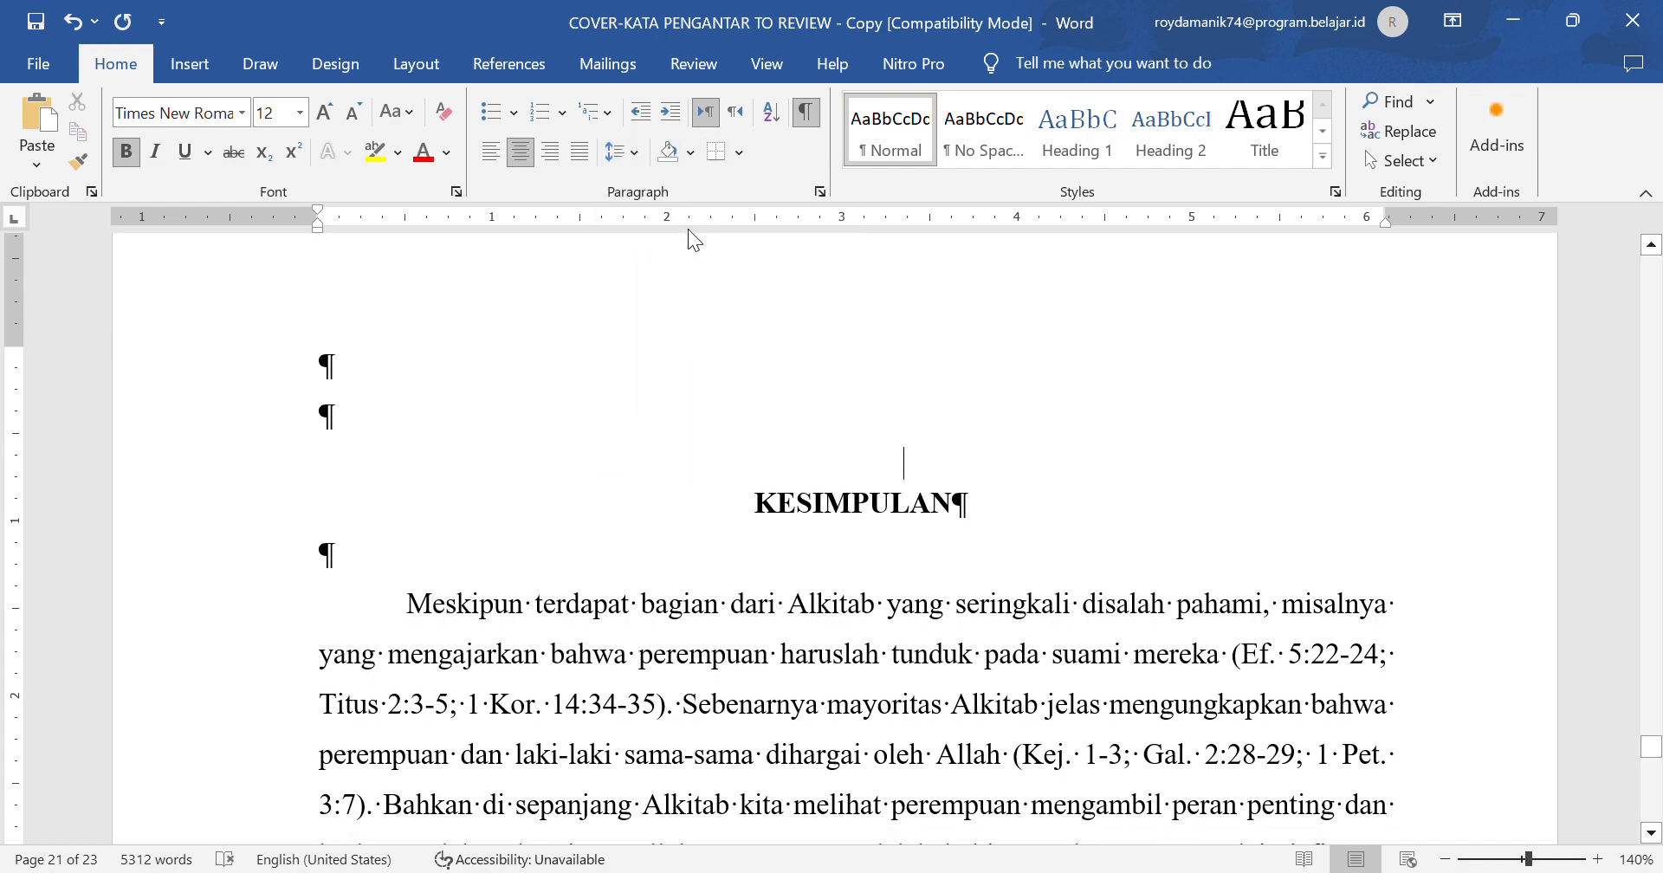
- Remove the two blank lines above the DAFTAR PUSTAKA heading and center it, leaving the formatting marks hidden
{"action": "left_click", "coordinate": [910, 578]}
{"action": "scroll", "coordinate": [906, 580], "scroll_direction": "down", "scroll_amount": 10}
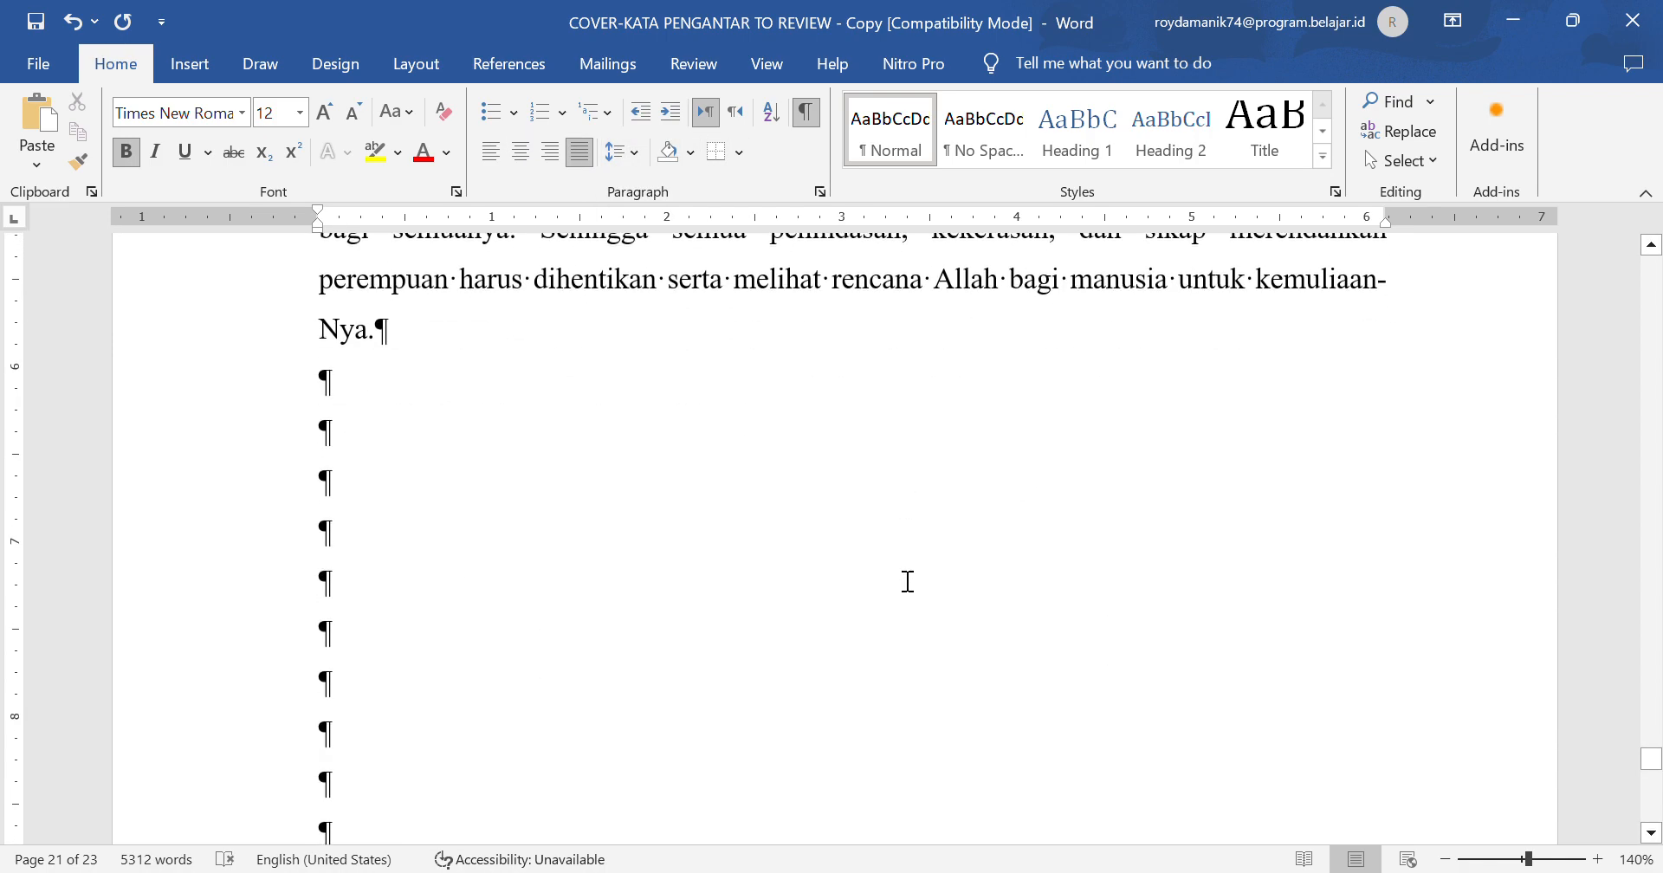
{"action": "scroll", "coordinate": [907, 583], "scroll_direction": "up", "scroll_amount": 3}
{"action": "scroll", "coordinate": [907, 582], "scroll_direction": "up", "scroll_amount": 12}
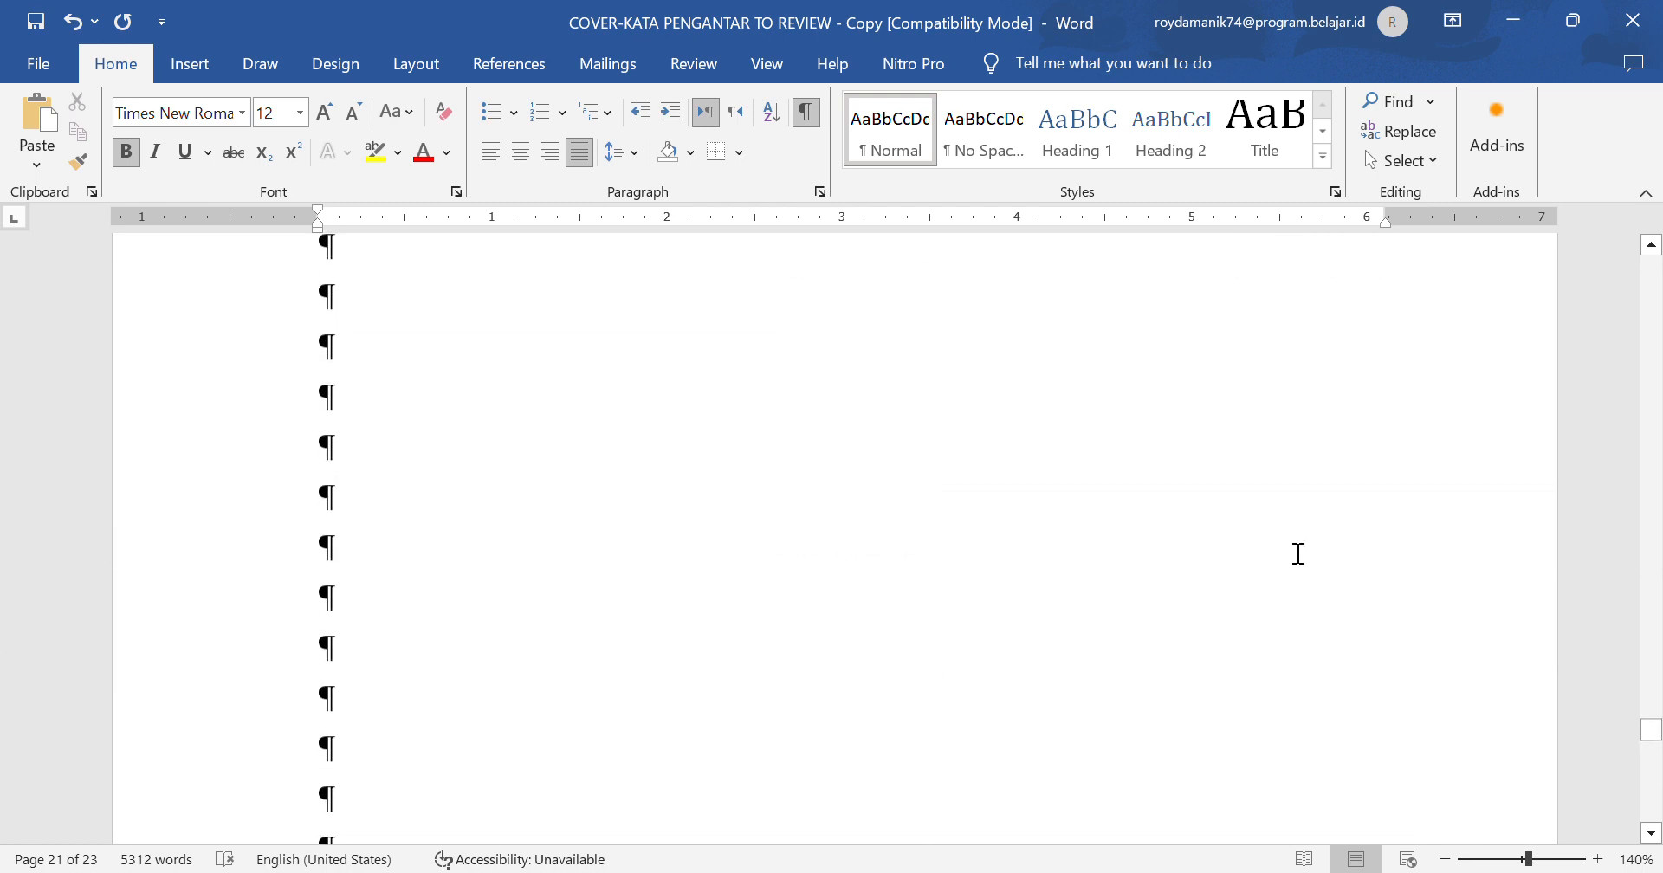
{"action": "scroll", "coordinate": [1314, 553], "scroll_direction": "up", "scroll_amount": 10}
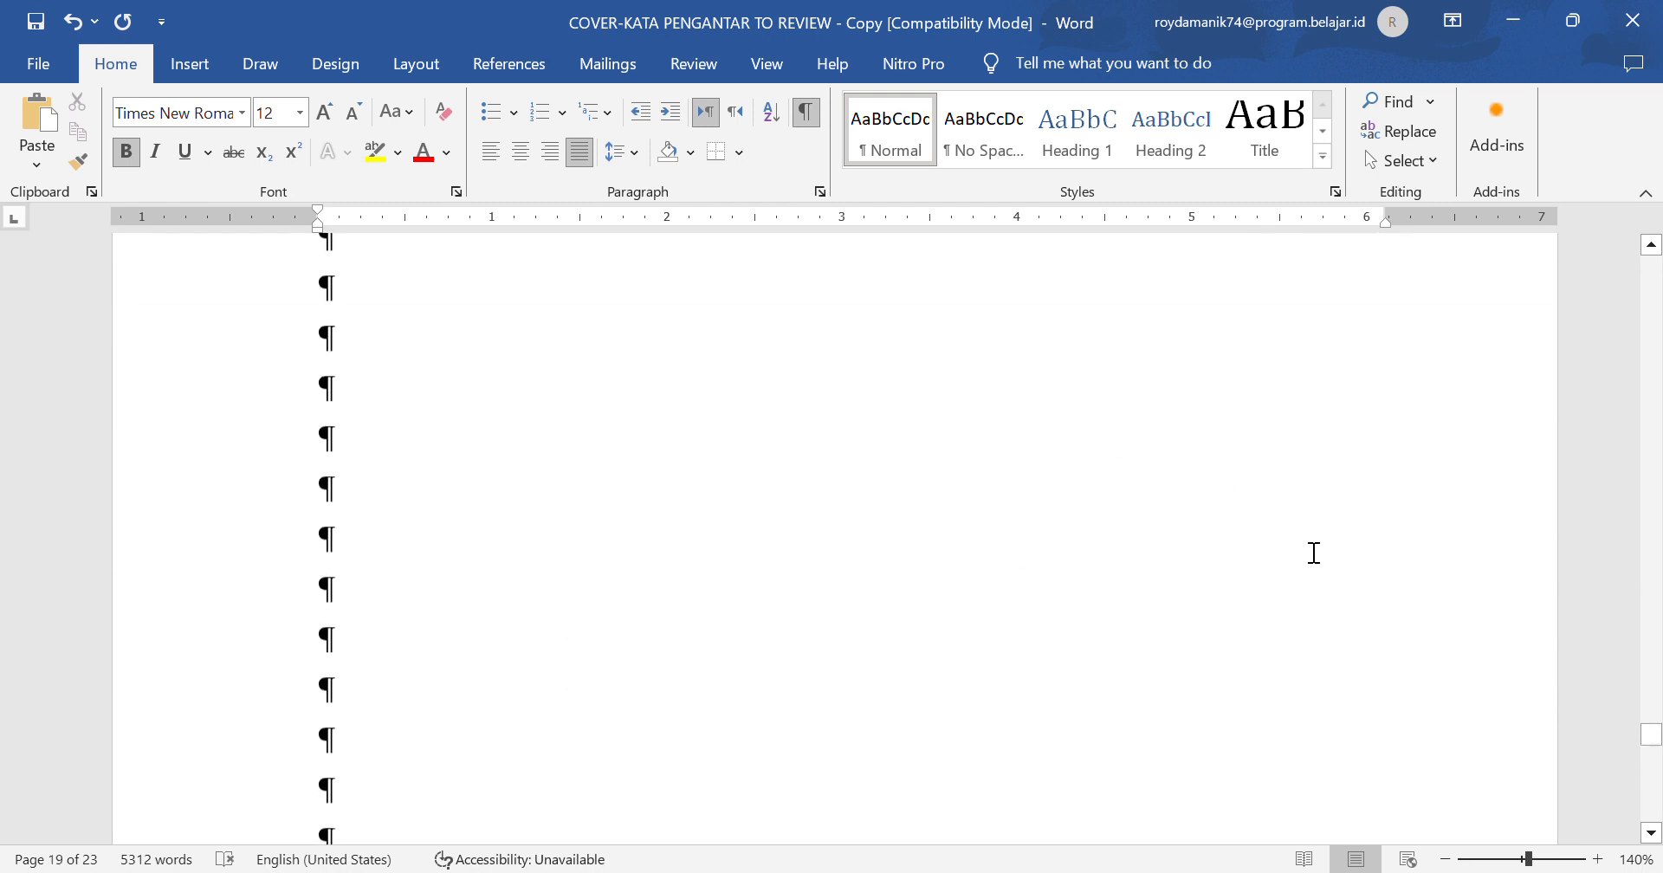
{"action": "scroll", "coordinate": [884, 557], "scroll_direction": "down", "scroll_amount": 12}
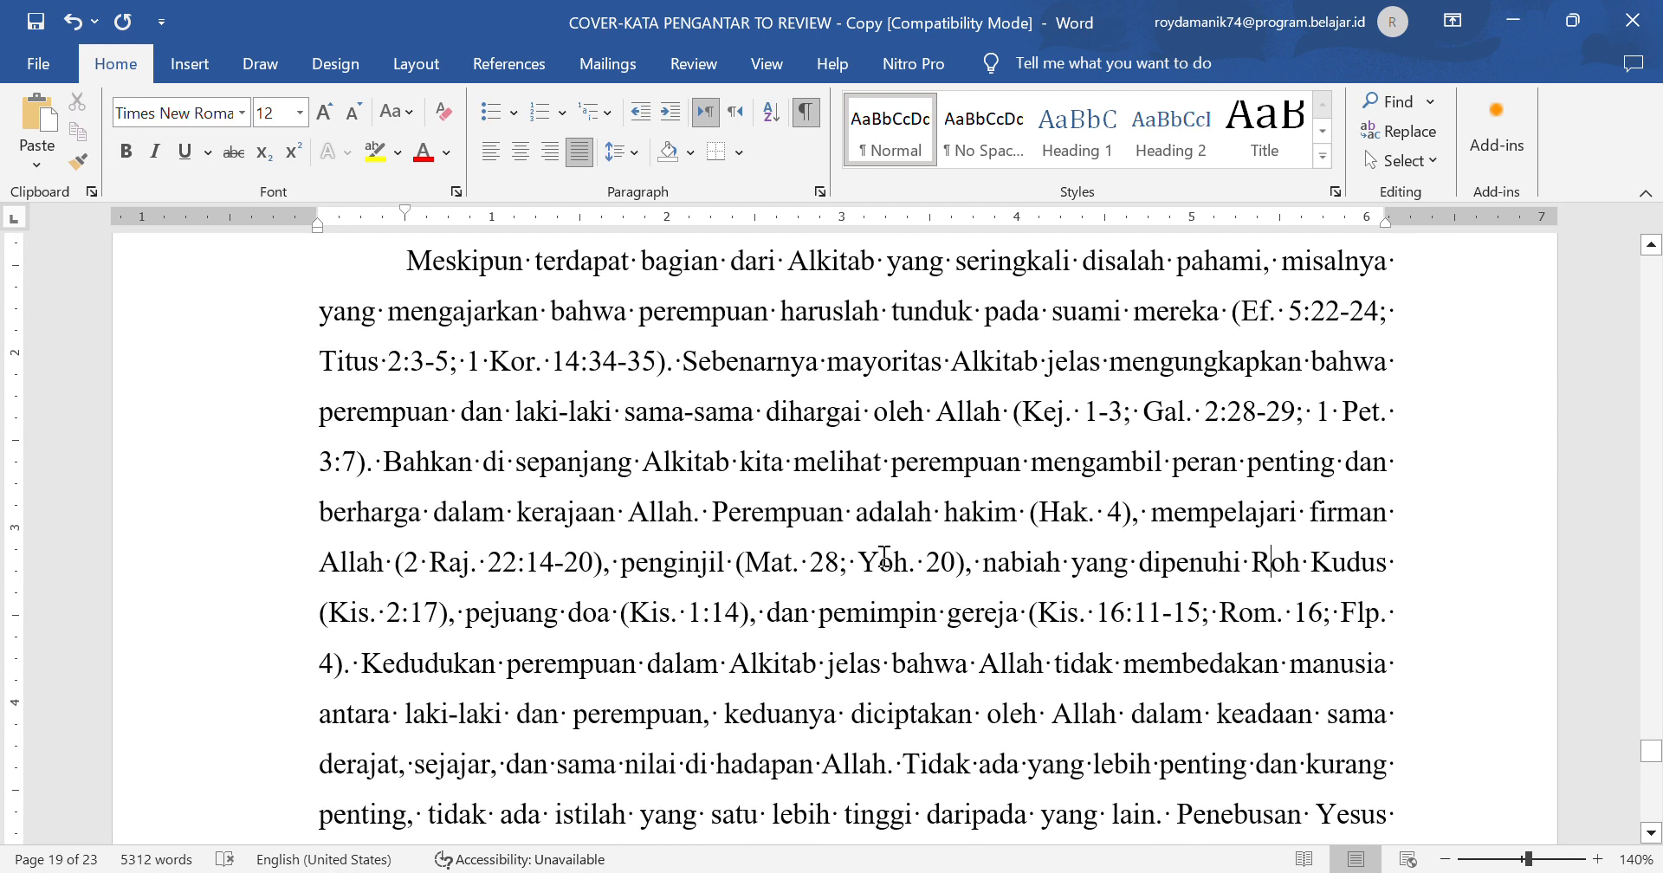
{"action": "scroll", "coordinate": [884, 557], "scroll_direction": "down", "scroll_amount": 10}
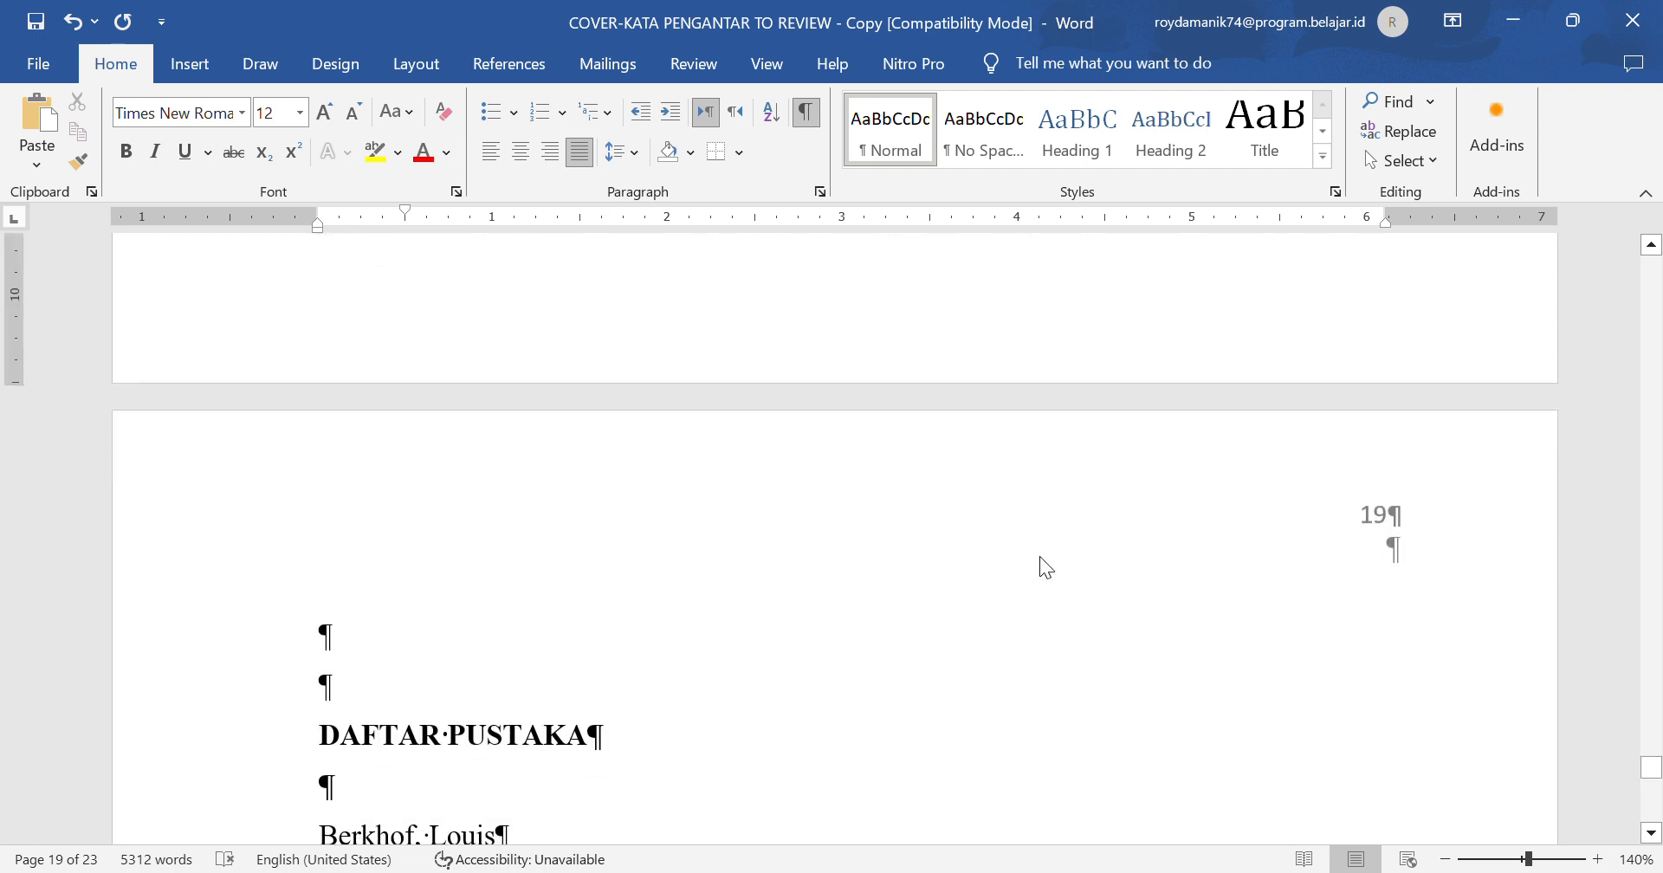
{"action": "left_click", "coordinate": [344, 621]}
{"action": "key", "text": "Delete"}
{"action": "key", "text": "Delete"}
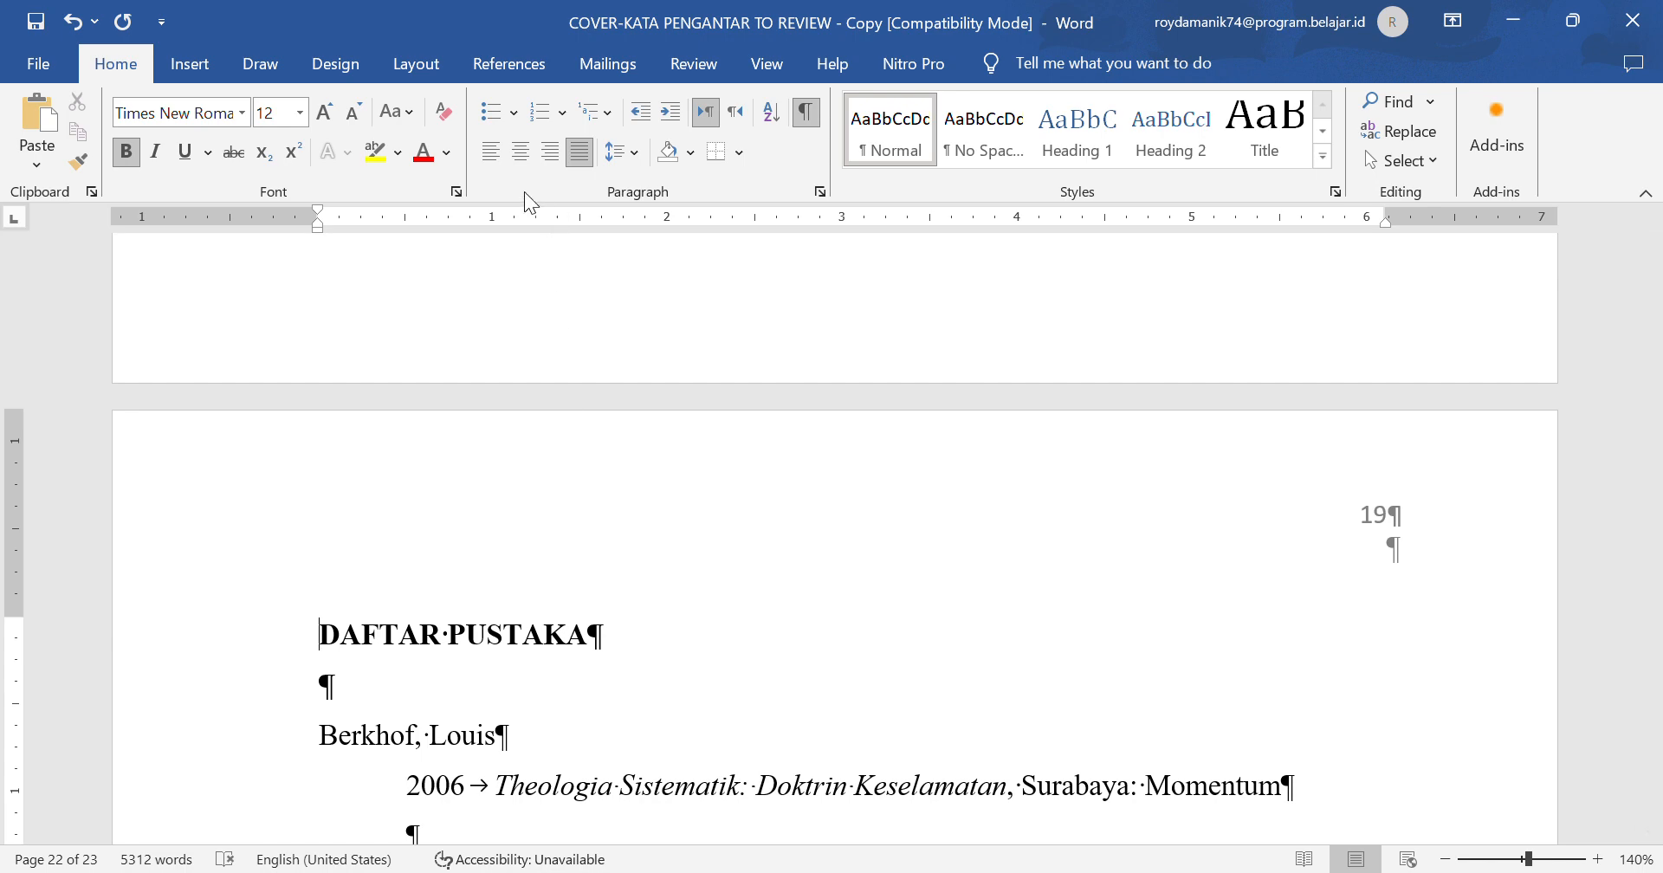
{"action": "scroll", "coordinate": [974, 504], "scroll_direction": "down", "scroll_amount": 6, "text": "ctrl"}
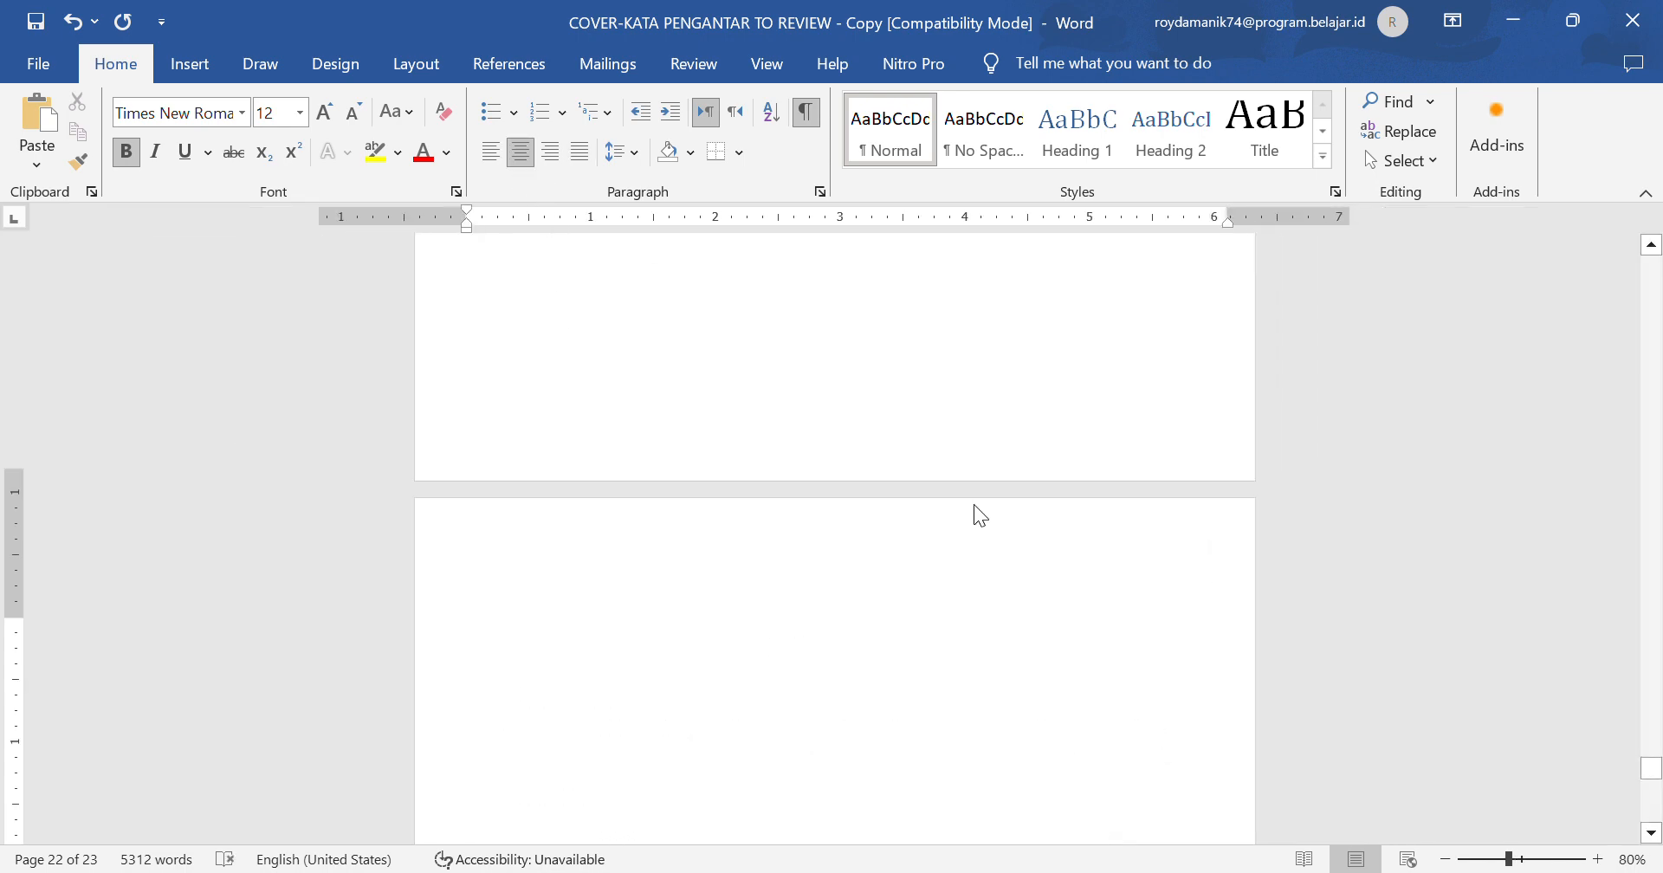
{"action": "scroll", "coordinate": [977, 509], "scroll_direction": "up", "scroll_amount": 3, "text": "ctrl"}
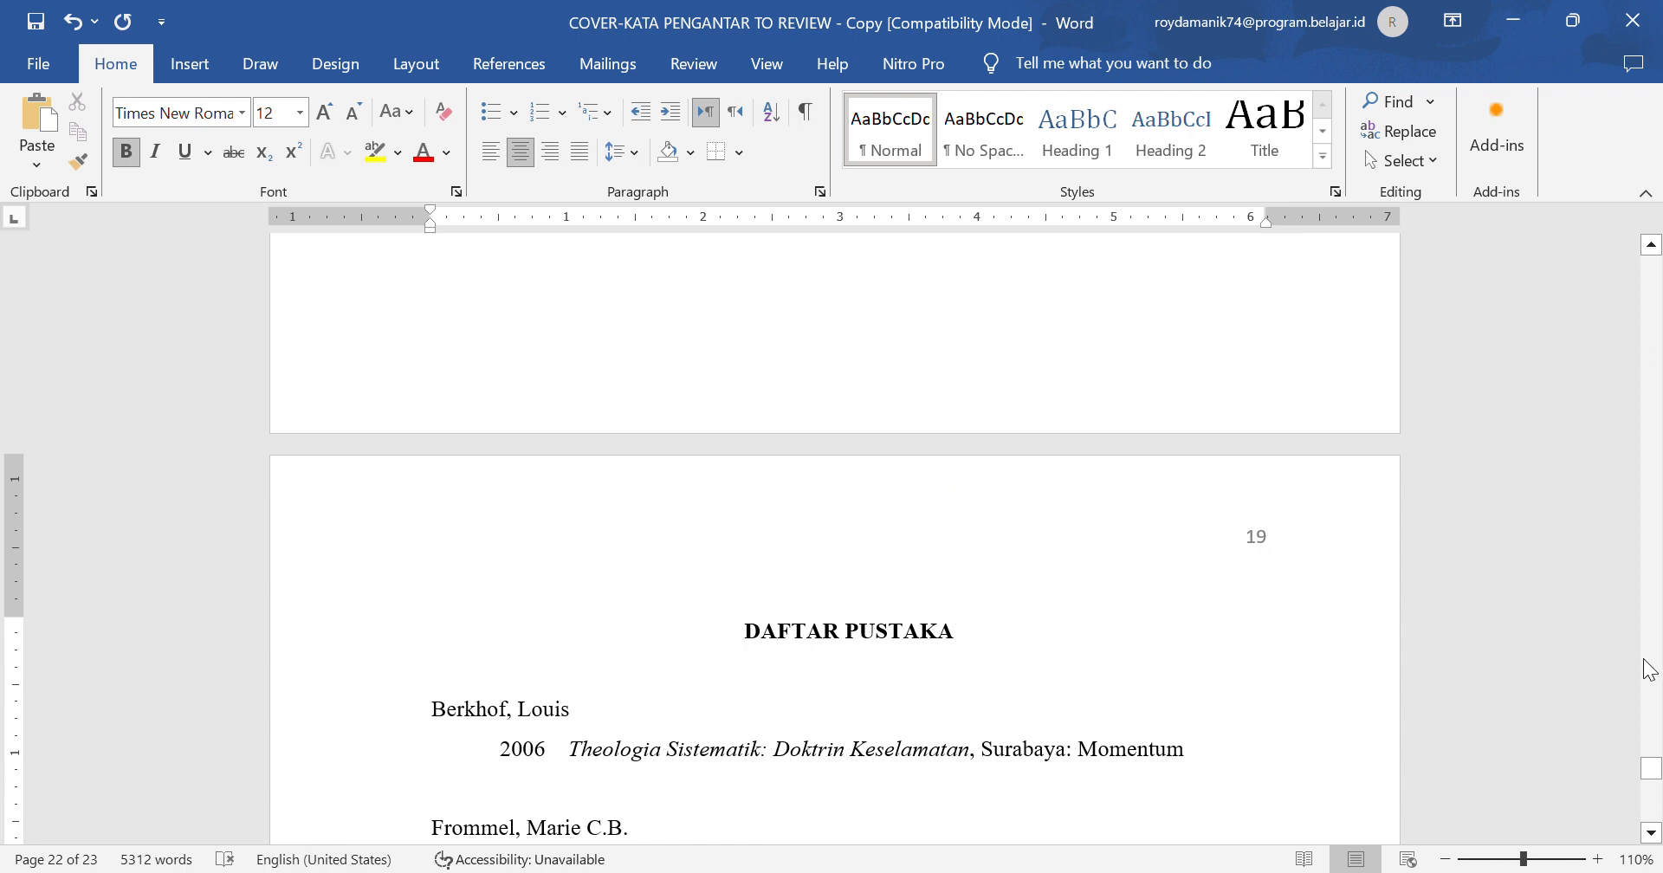
- Review the page numbering from the cover through KATA PENGANTAR, DAFTAR ISI and the BAB I pages
{"action": "left_click_drag", "start_coordinate": [1652, 769], "coordinate": [1654, 234]}
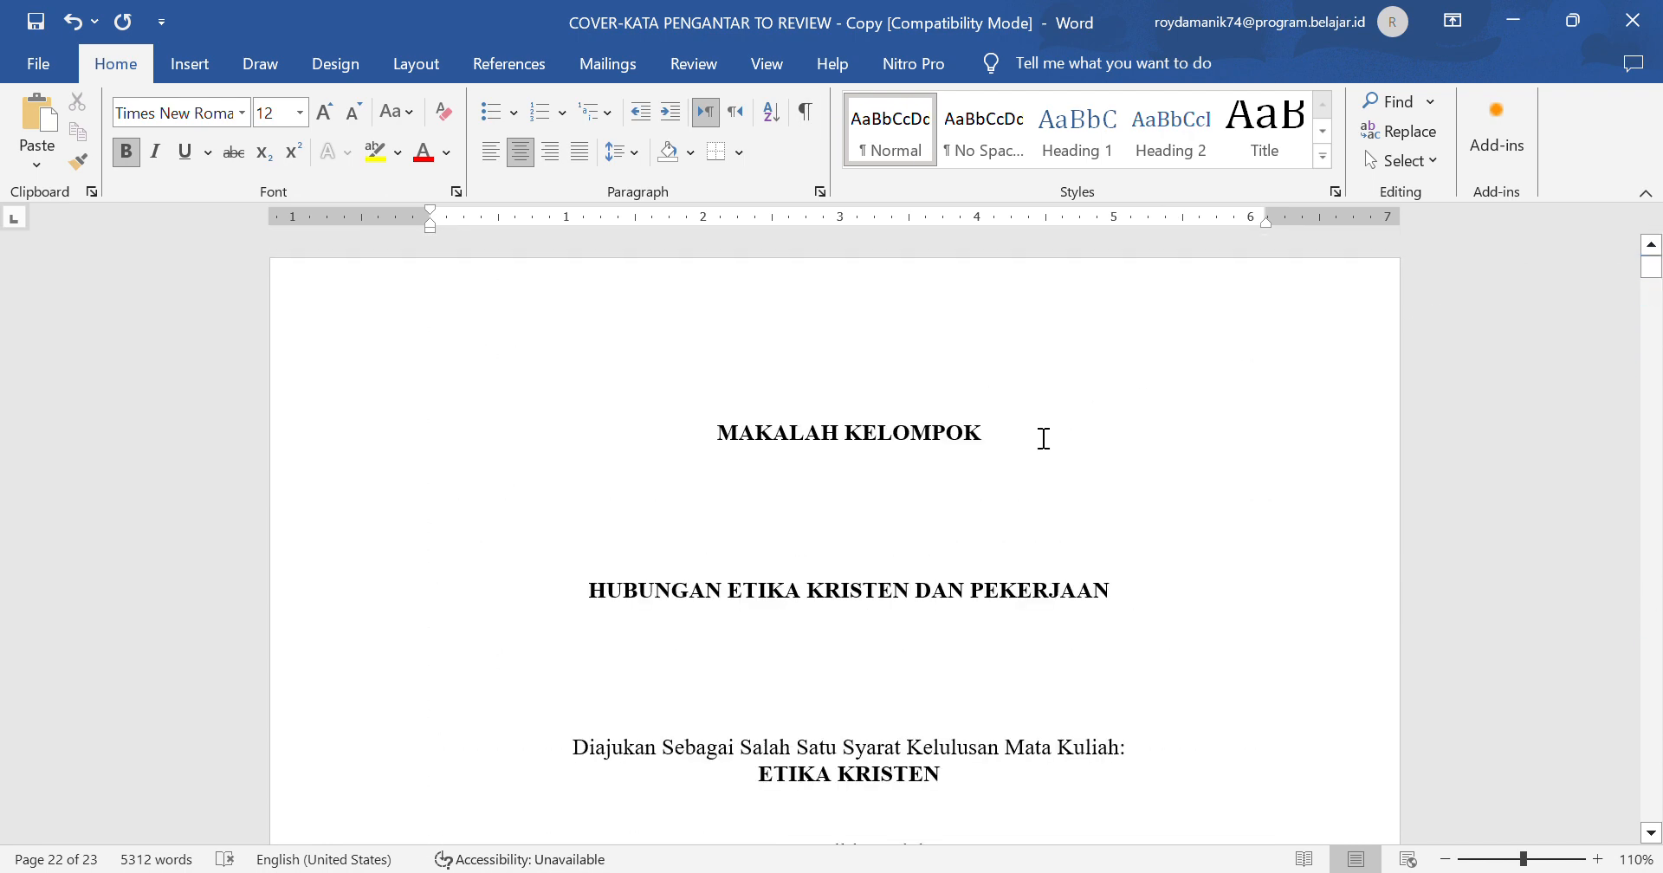
{"action": "scroll", "coordinate": [1044, 438], "scroll_direction": "down", "scroll_amount": 10}
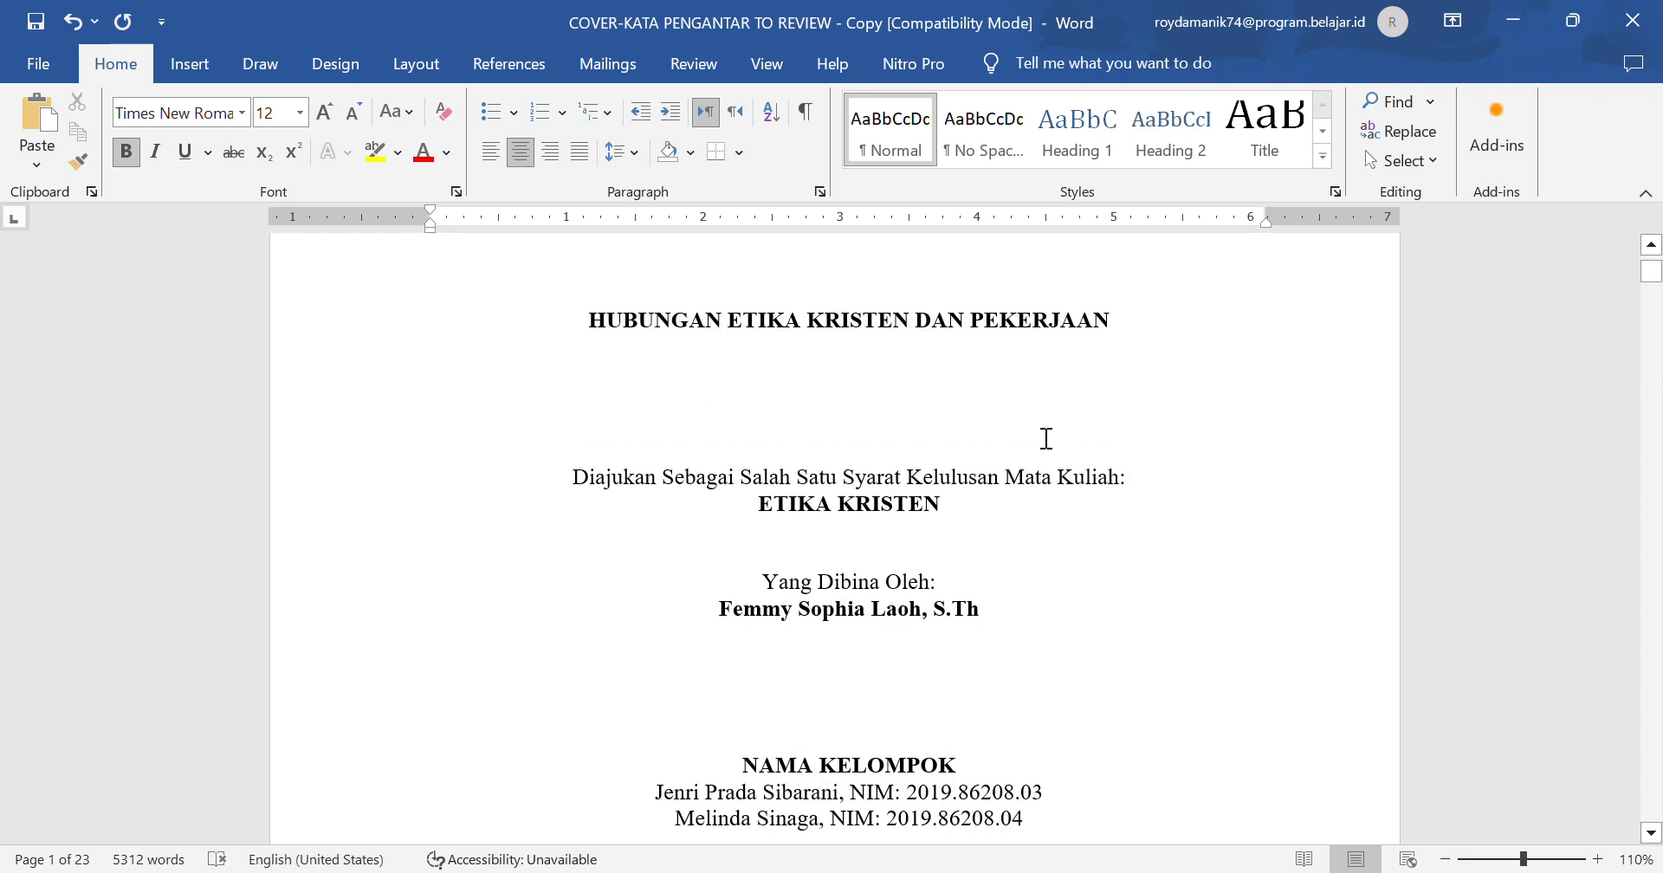
{"action": "scroll", "coordinate": [1052, 443], "scroll_direction": "down", "scroll_amount": 10}
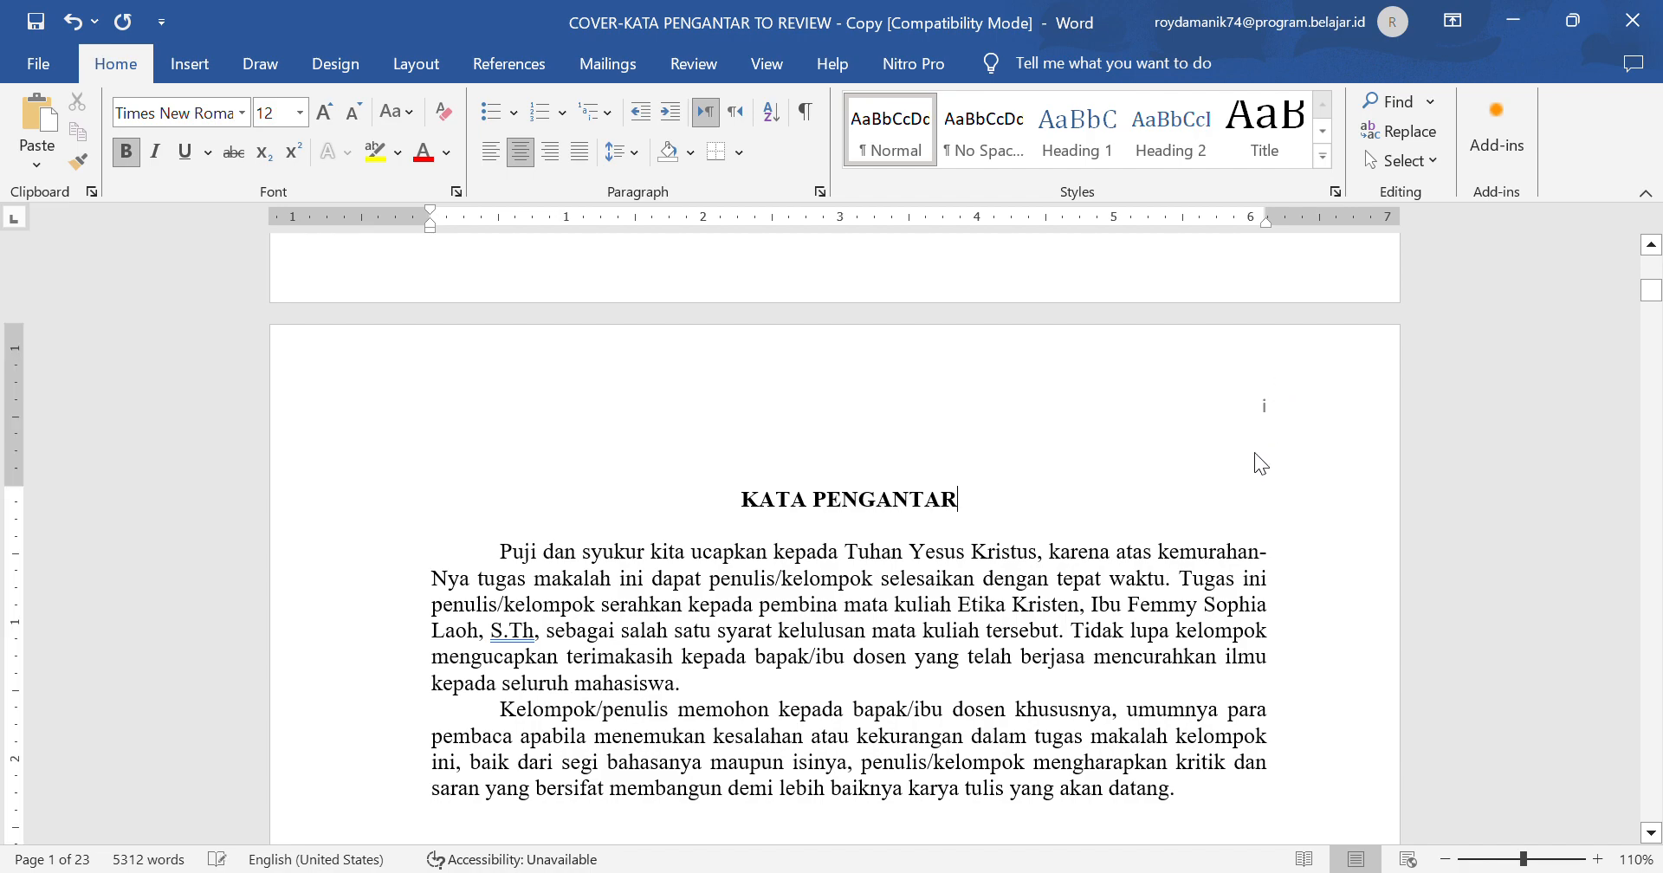
{"action": "scroll", "coordinate": [1251, 476], "scroll_direction": "up", "scroll_amount": 4, "text": "ctrl"}
{"action": "scroll", "coordinate": [1248, 478], "scroll_direction": "down", "scroll_amount": 5}
{"action": "scroll", "coordinate": [1248, 478], "scroll_direction": "down", "scroll_amount": 4}
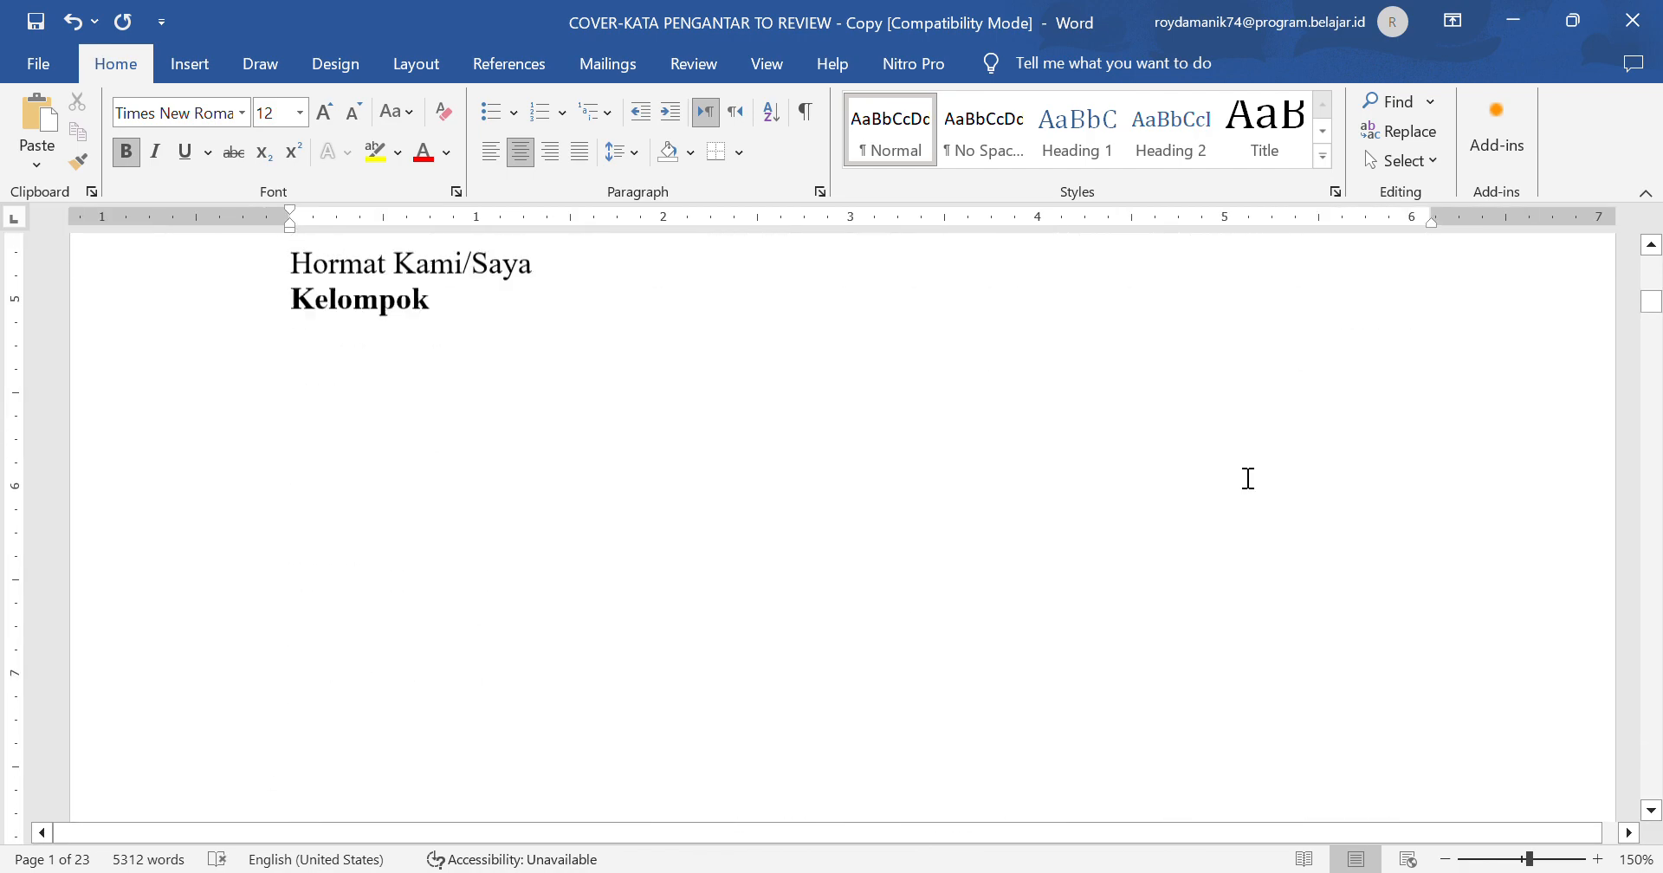
{"action": "scroll", "coordinate": [1248, 478], "scroll_direction": "down", "scroll_amount": 15}
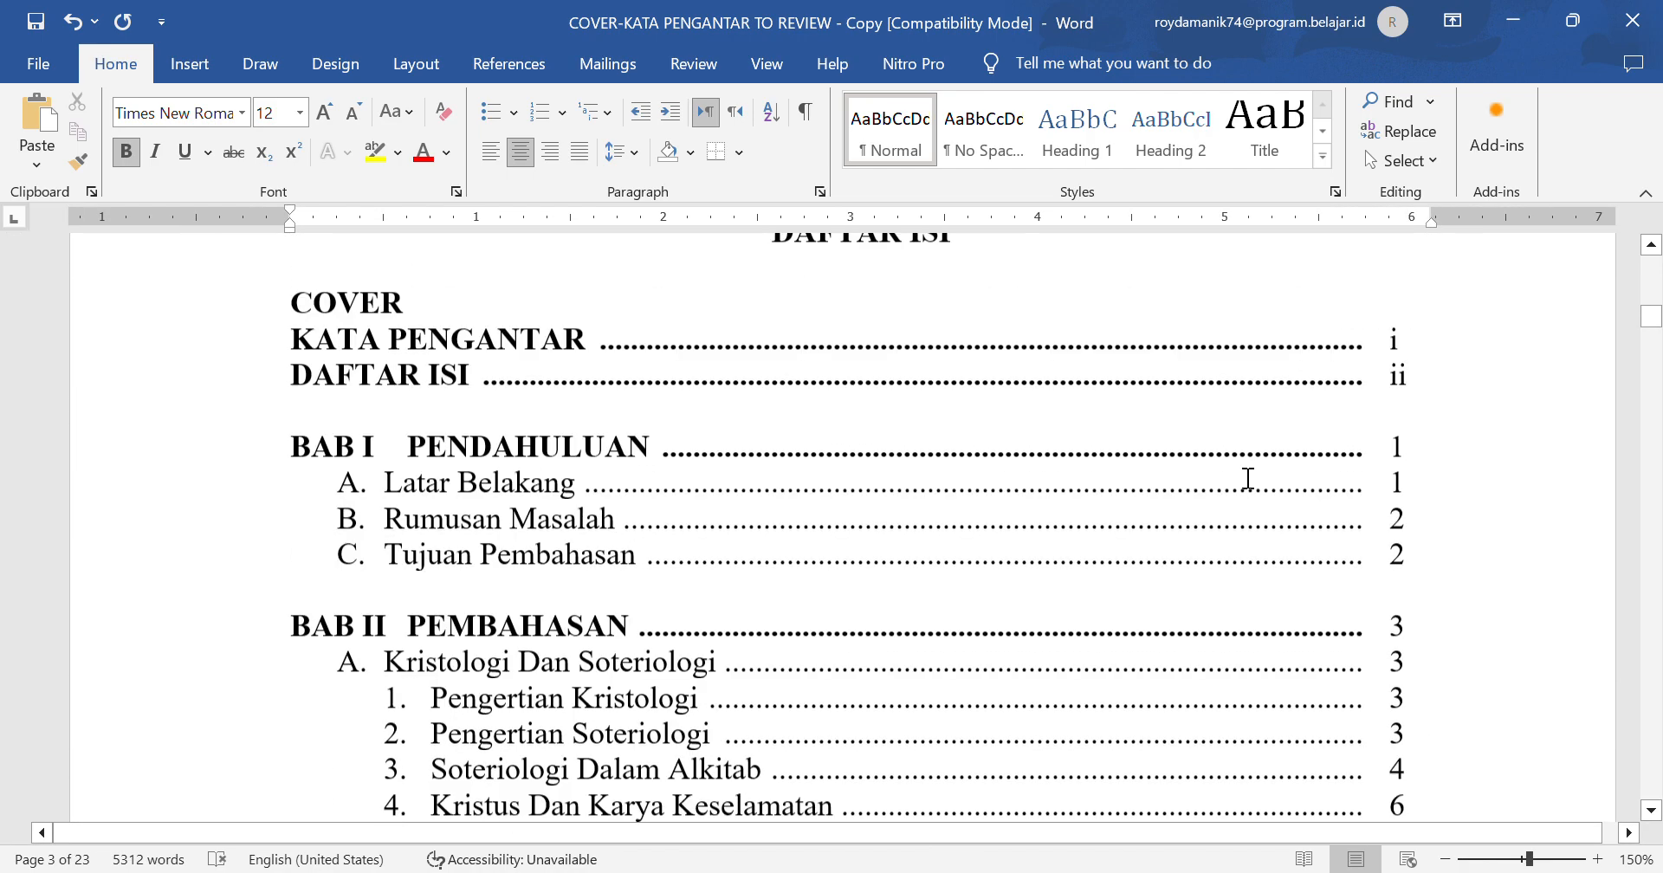
{"action": "scroll", "coordinate": [1248, 478], "scroll_direction": "down", "scroll_amount": 8}
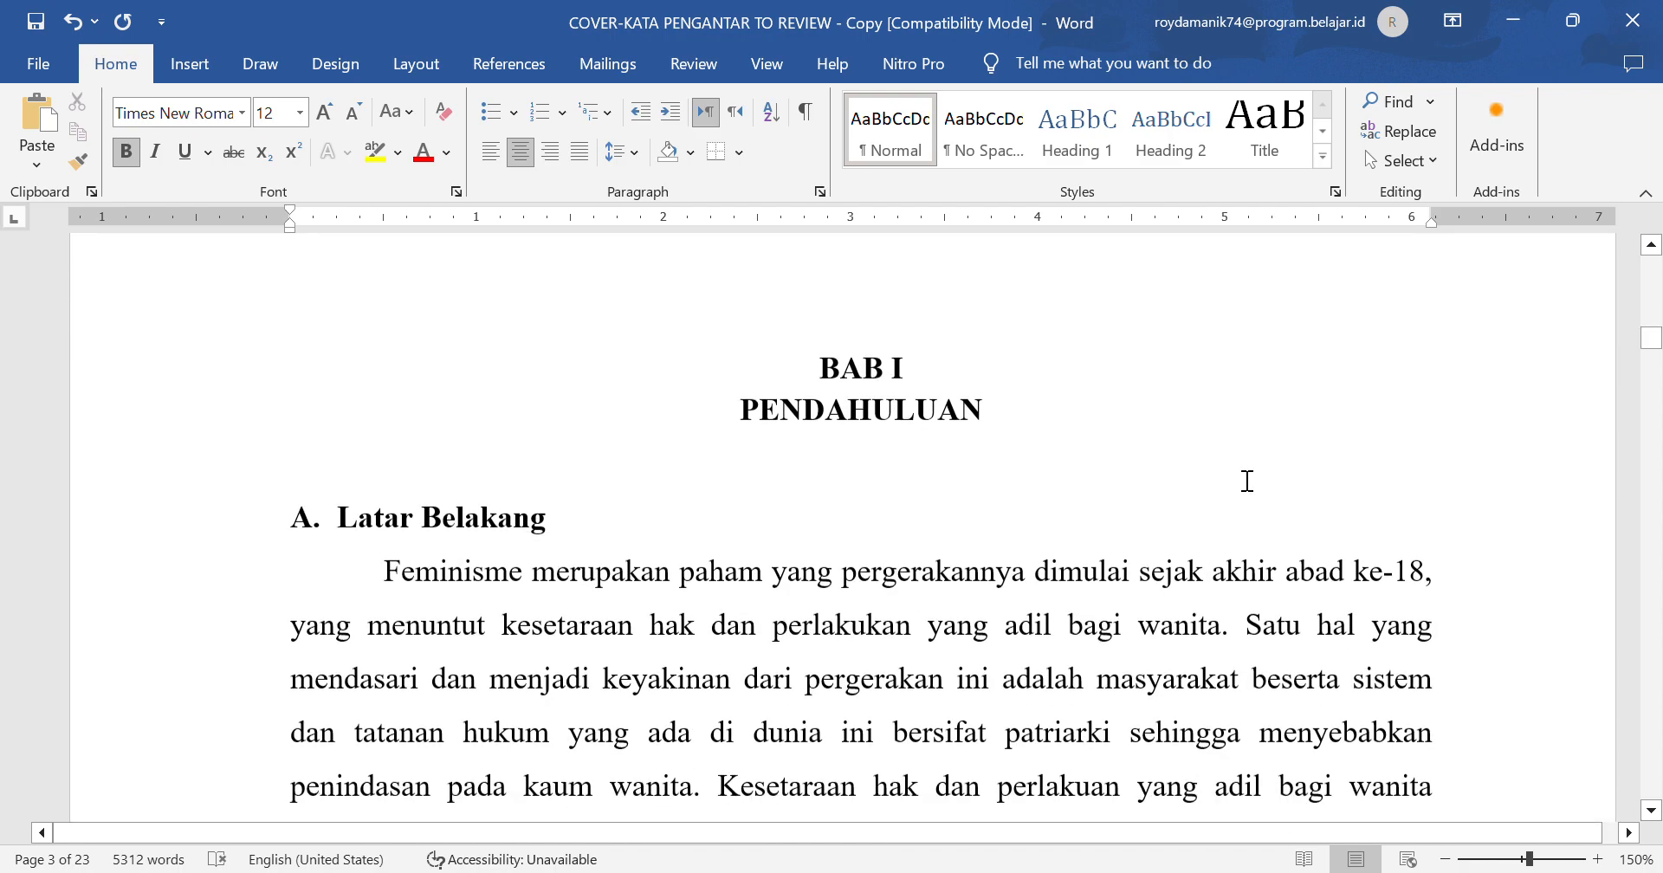
{"action": "scroll", "coordinate": [1248, 482], "scroll_direction": "down", "scroll_amount": 1, "text": "ctrl"}
{"action": "scroll", "coordinate": [1247, 481], "scroll_direction": "down", "scroll_amount": 12}
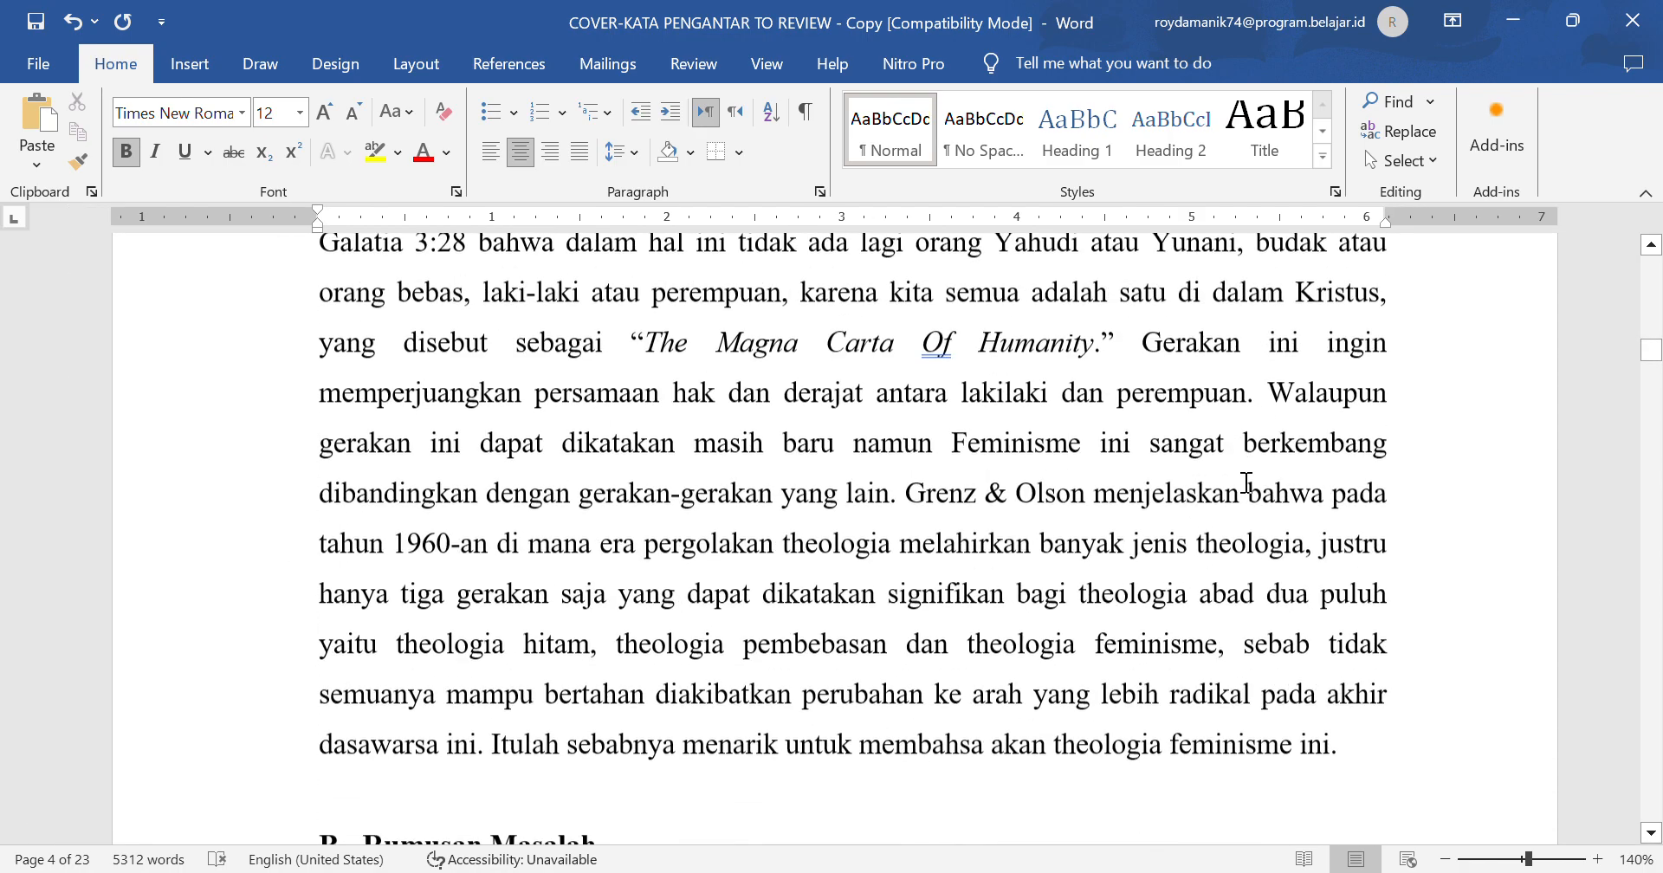
{"action": "scroll", "coordinate": [1246, 481], "scroll_direction": "down", "scroll_amount": 9}
{"action": "scroll", "coordinate": [1211, 347], "scroll_direction": "up", "scroll_amount": 3}
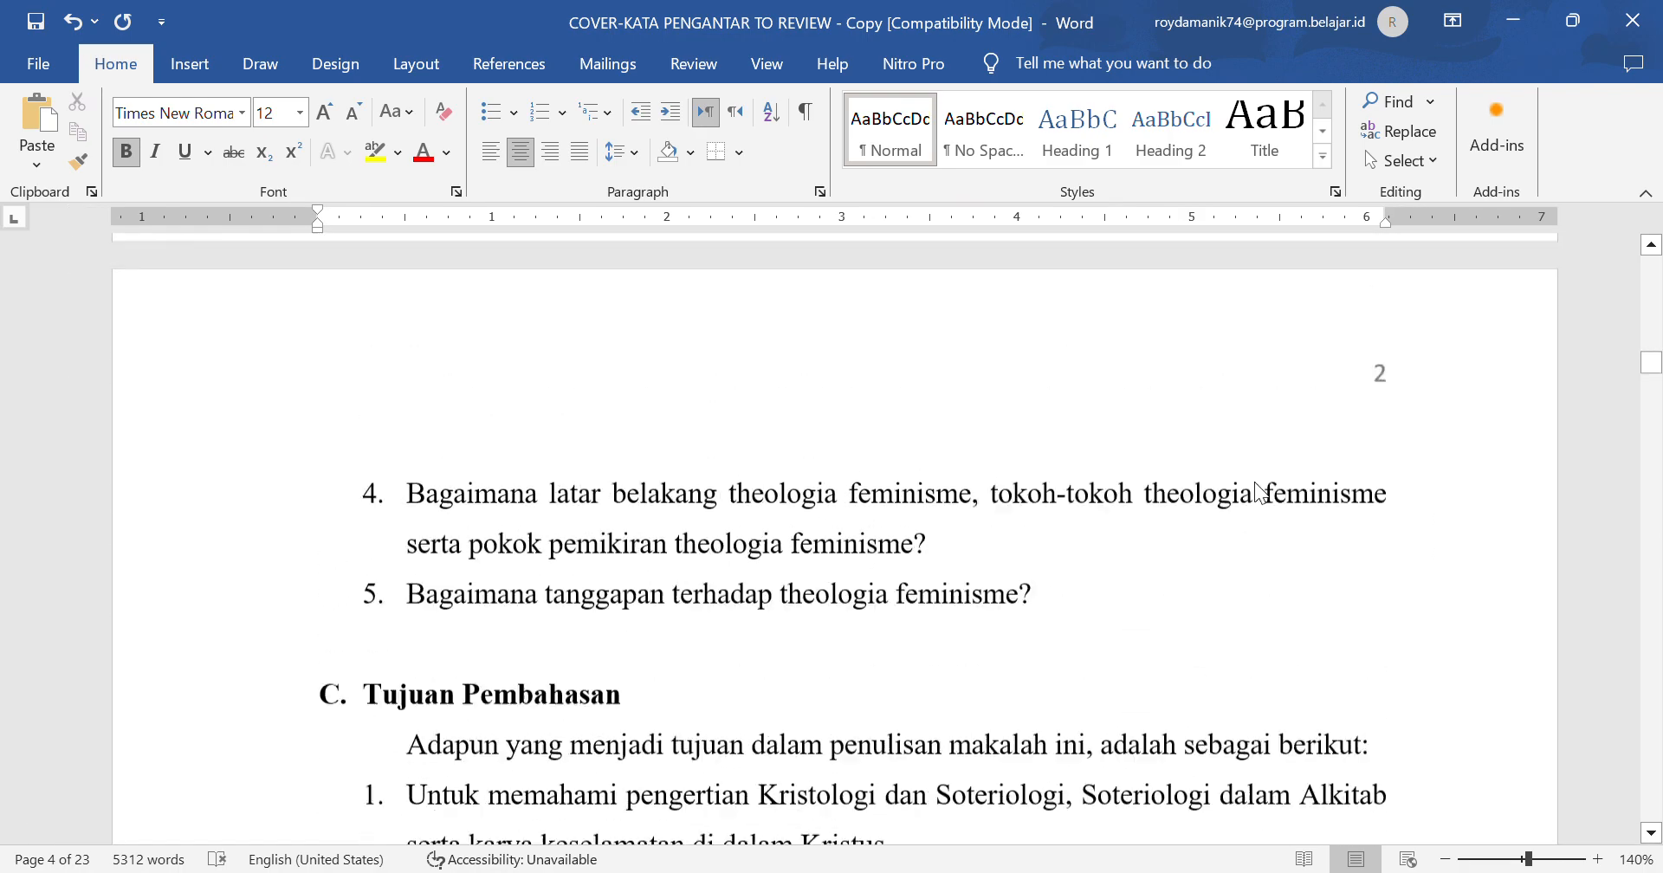